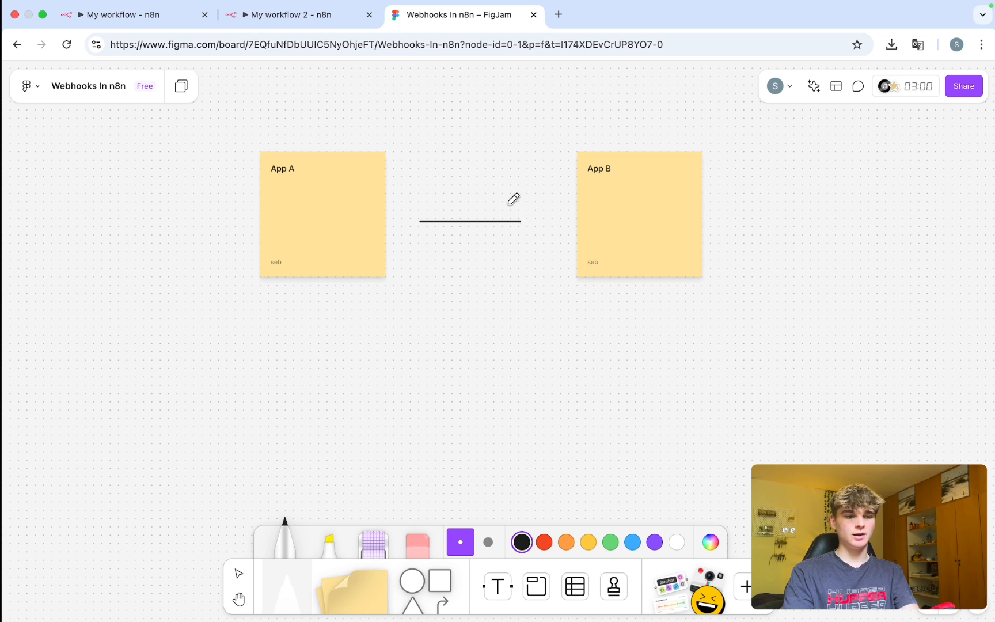
Add a white square labelled 'webhook', flattened into a wide box, above the arrow.
click(440, 578)
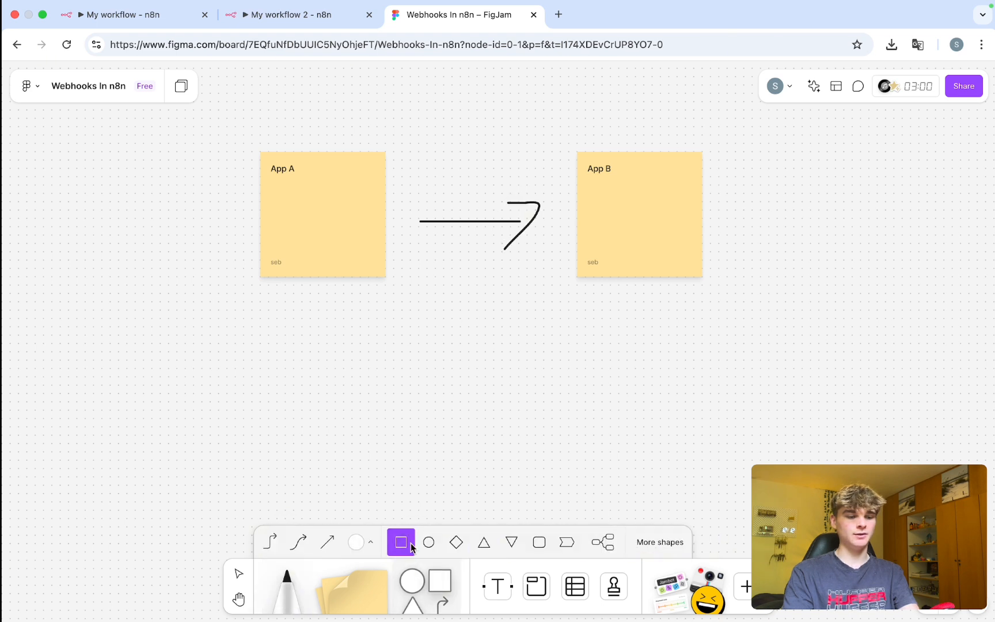
click(472, 349)
text(webhook)
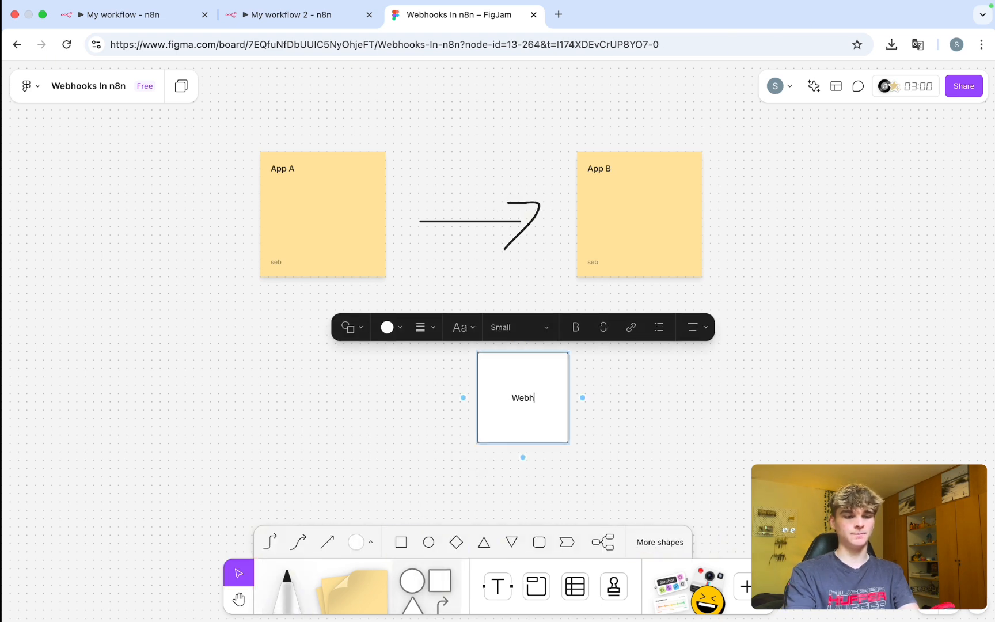
key(Escape)
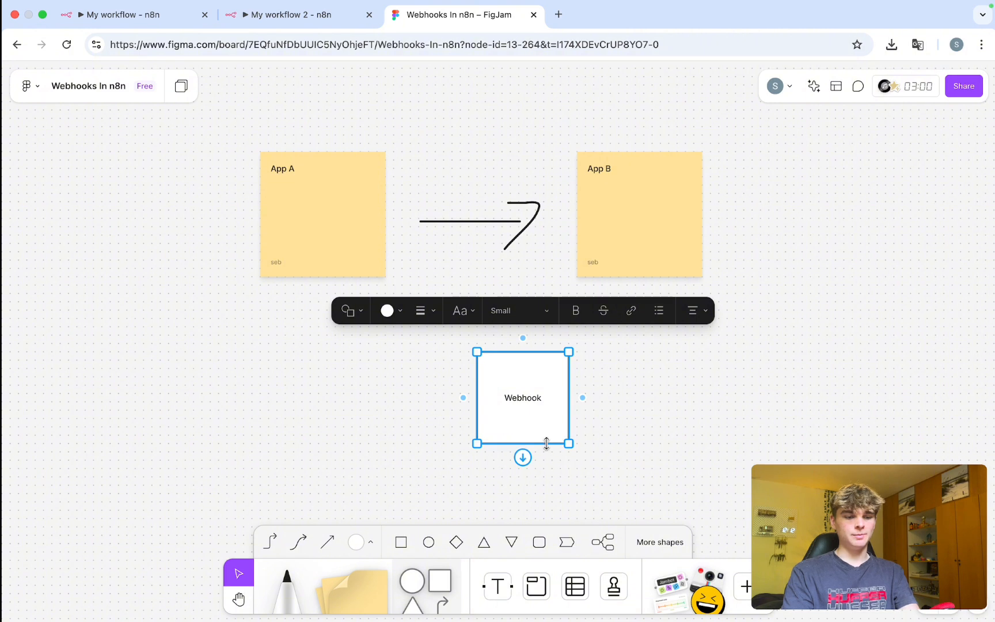
drag(549, 445, 479, 171)
key(Escape)
click(535, 350)
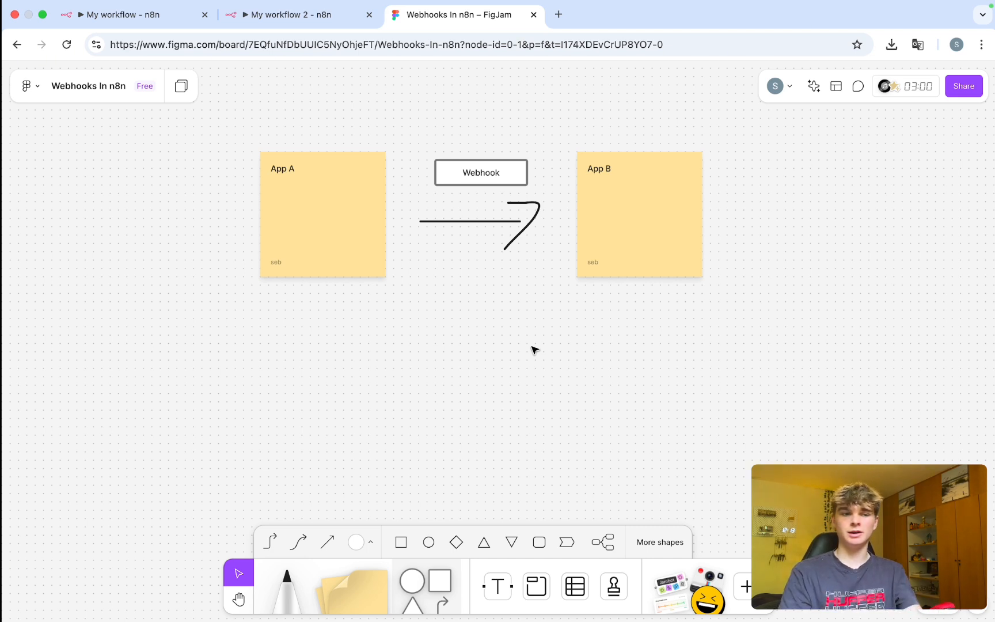
Place a 'Form Responses' sticky note below App A with Medium text size.
click(351, 588)
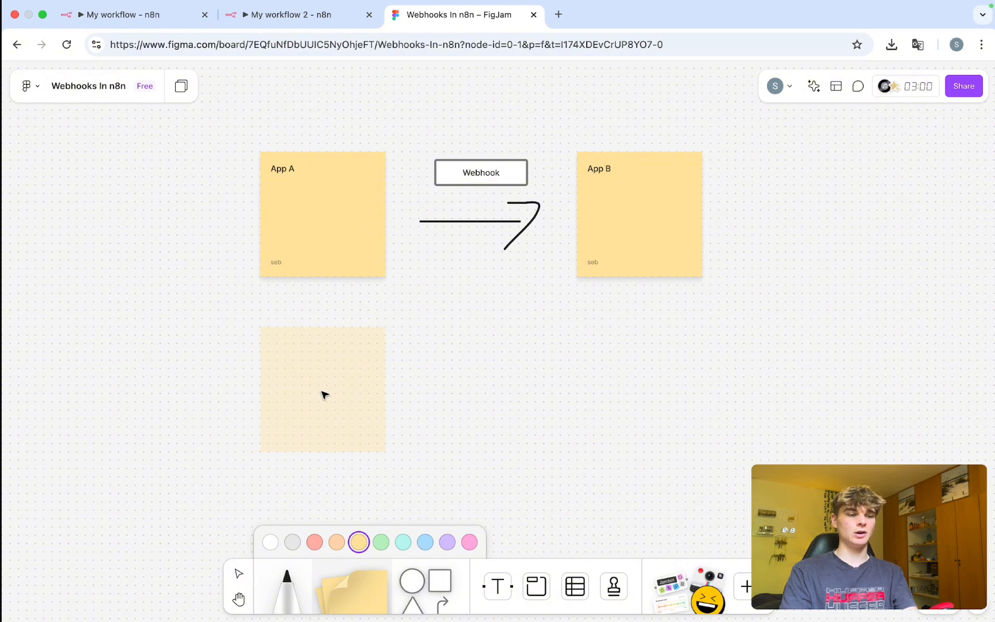
click(322, 395)
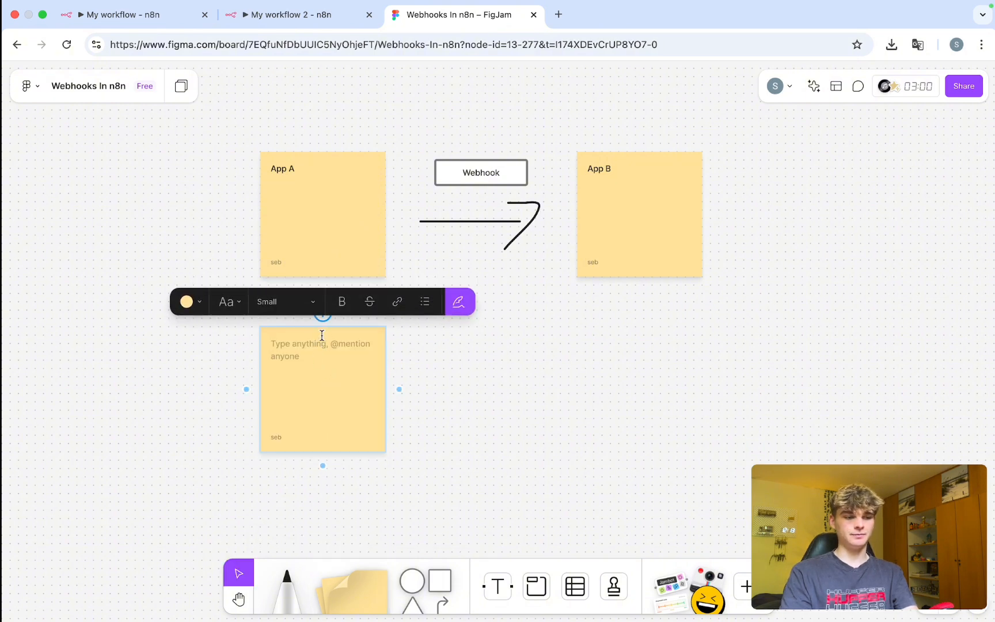
scroll(346, 393, up, 5)
scroll(347, 393, right, 5)
scroll(347, 393, down, 3)
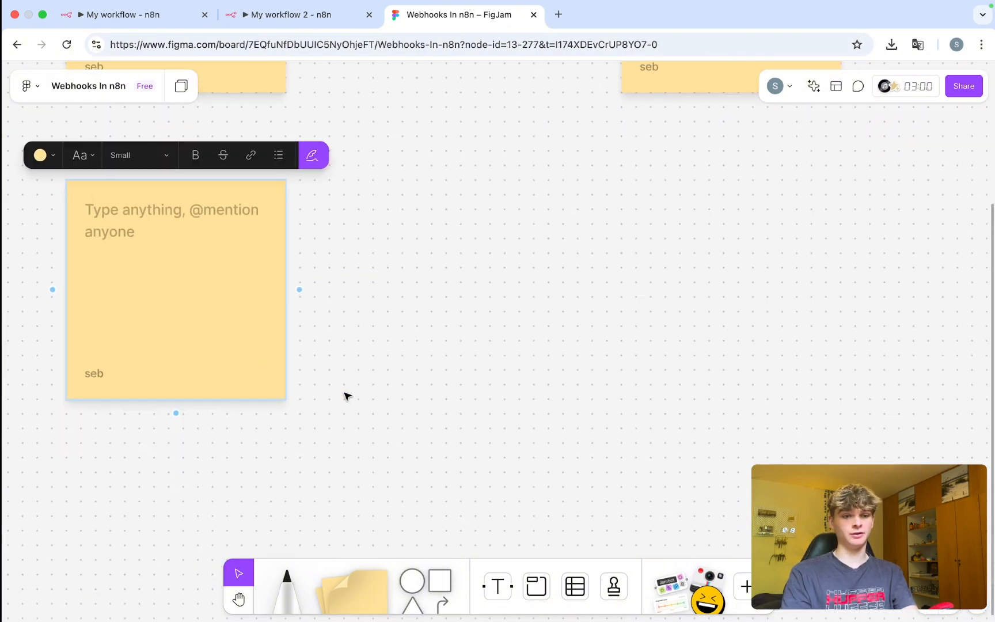
scroll(345, 395, down, 2)
scroll(345, 395, left, 1)
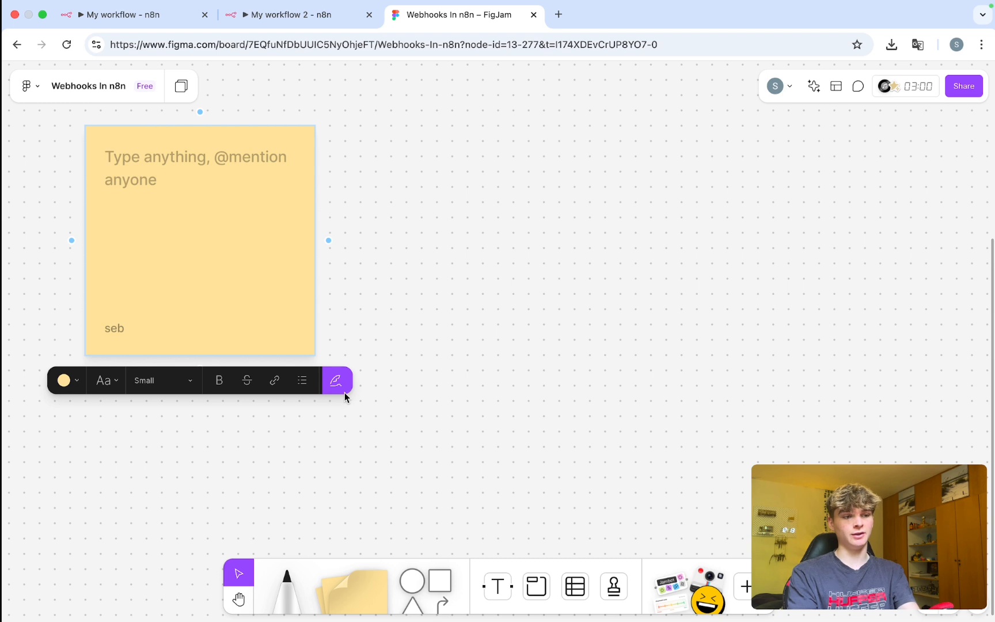
text(Form )
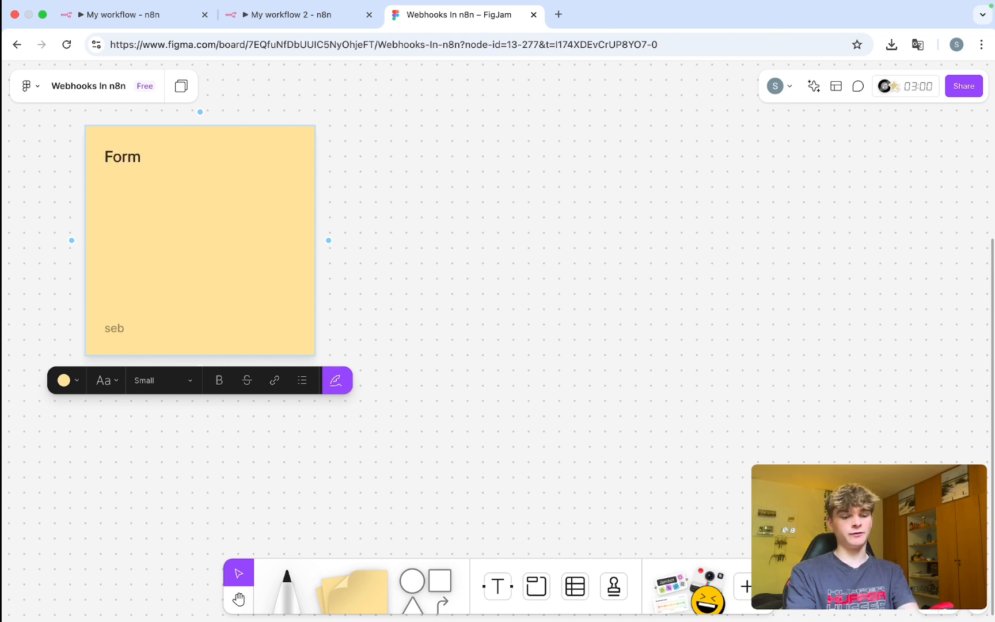
text(Responses)
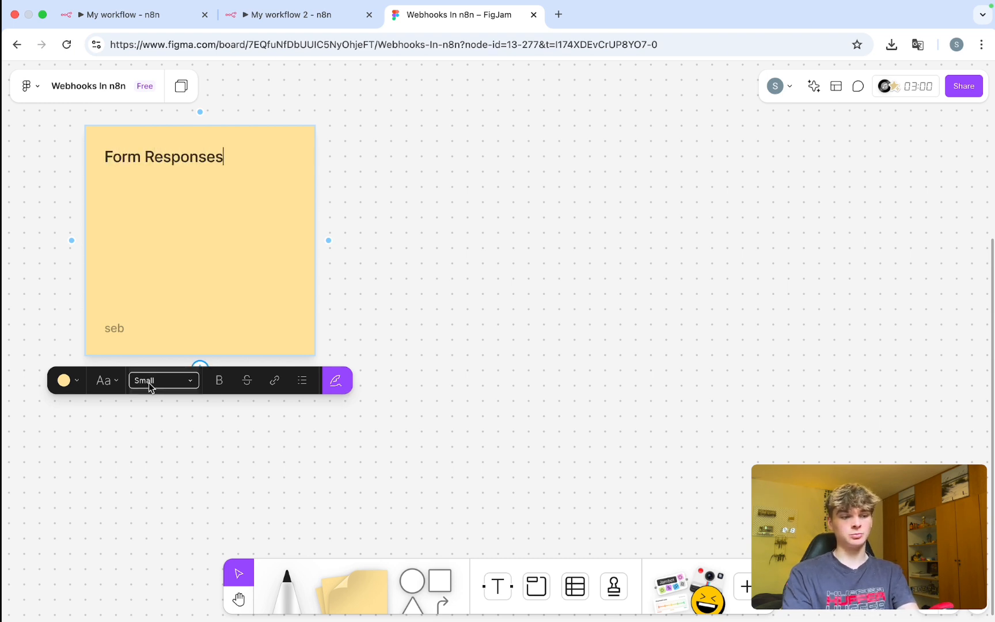
click(149, 383)
click(158, 409)
click(446, 312)
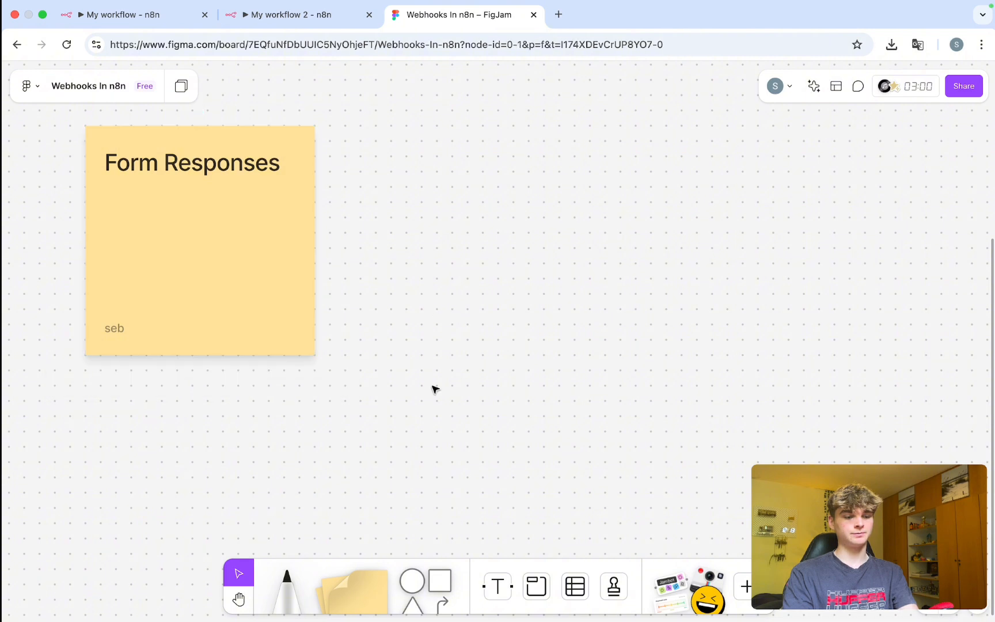
Copy the Webhook box, arrow and App B, and paste the copy beside Form Responses.
scroll(435, 390, up, 5)
scroll(435, 390, down, 3)
drag(769, 320, 398, 118)
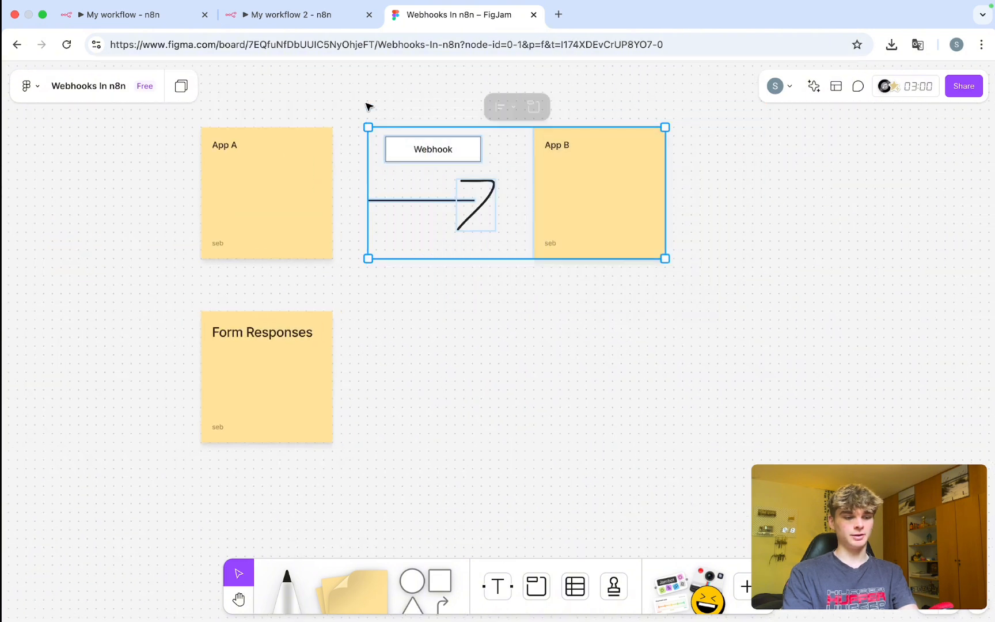
key(super+c)
click(477, 444)
key(super+v)
scroll(486, 346, down, 3)
drag(505, 111, 498, 283)
scroll(502, 376, up, 3)
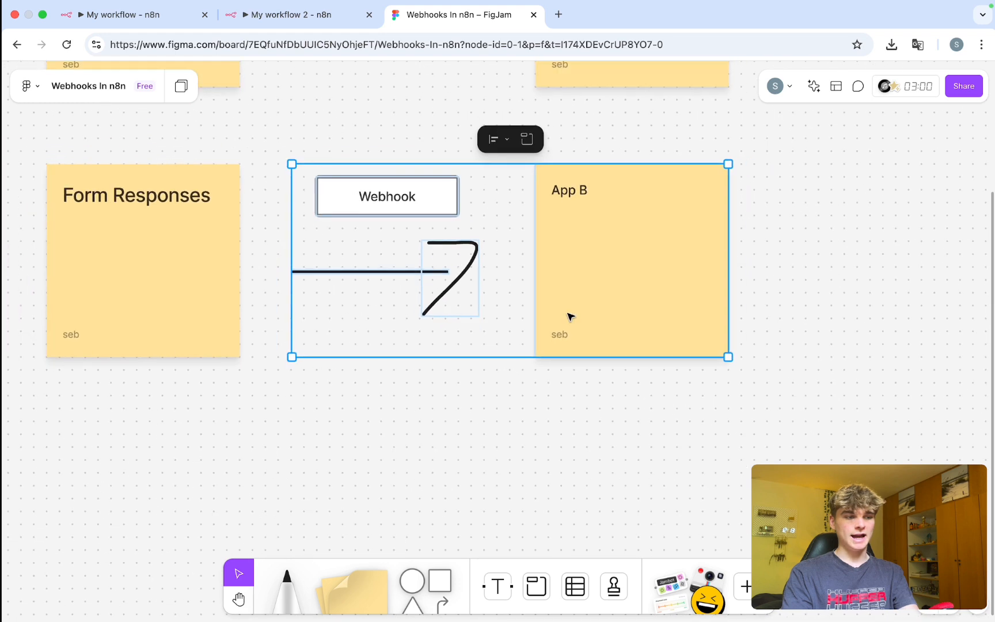
click(578, 253)
drag(296, 125, 496, 417)
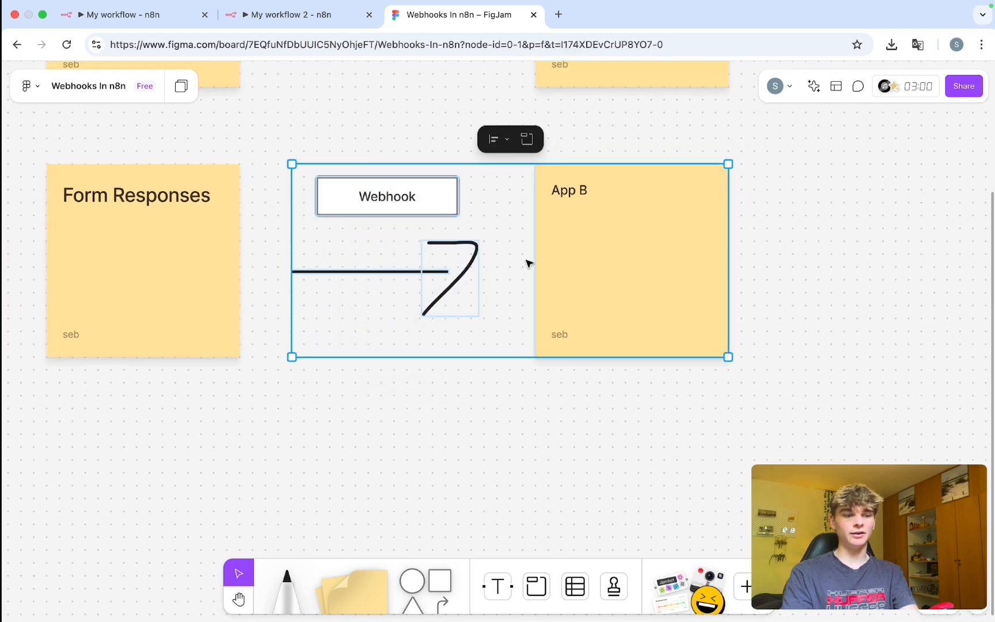
Retitle the copied App B sticky 'CRM' at Medium size, starting a Small bullet list below.
double_click(586, 198)
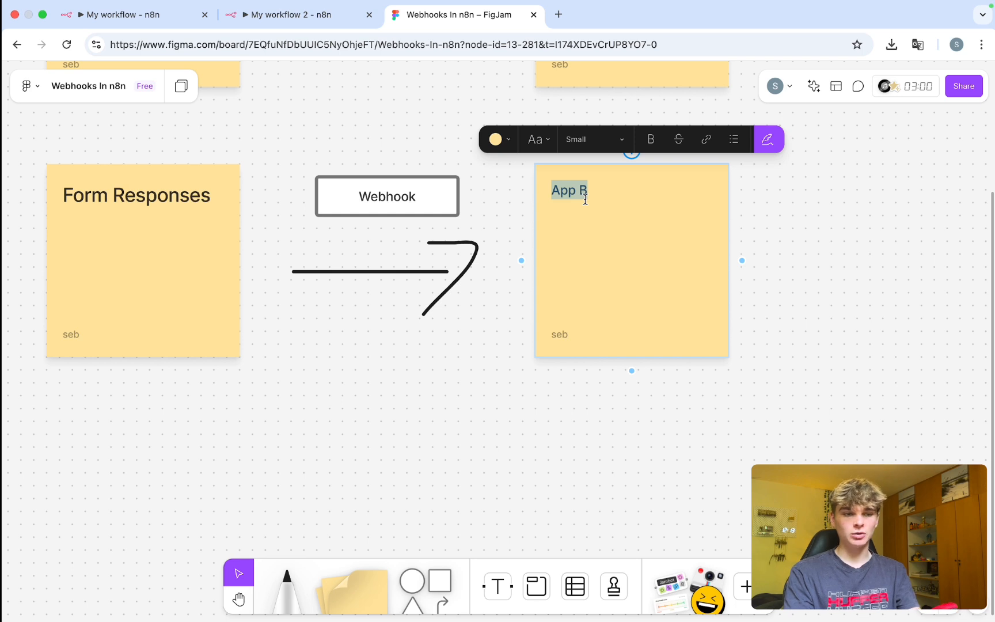
text(CRM)
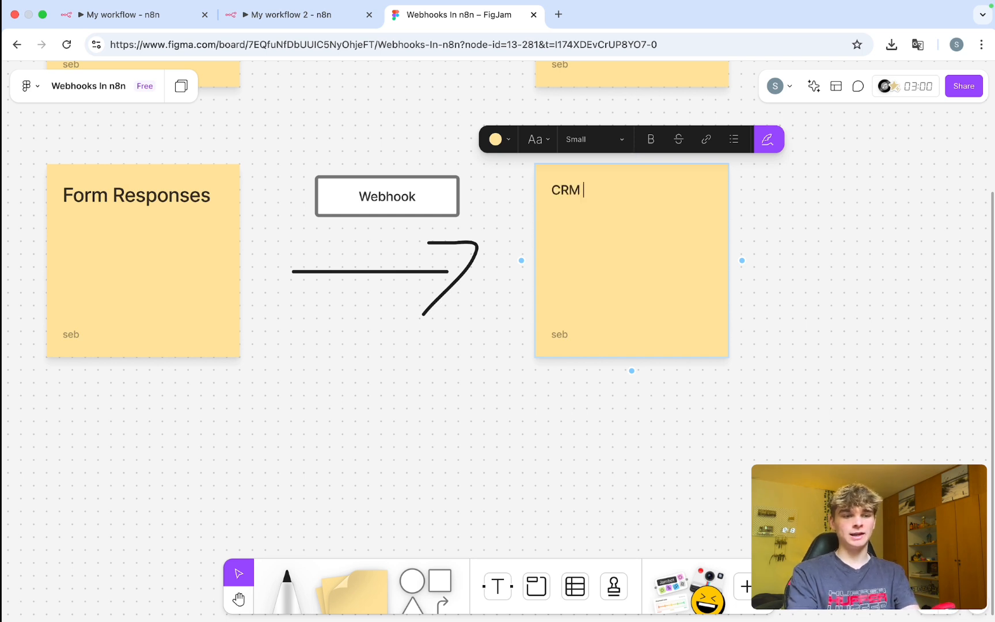
key(BackSpace)
click(614, 141)
click(573, 163)
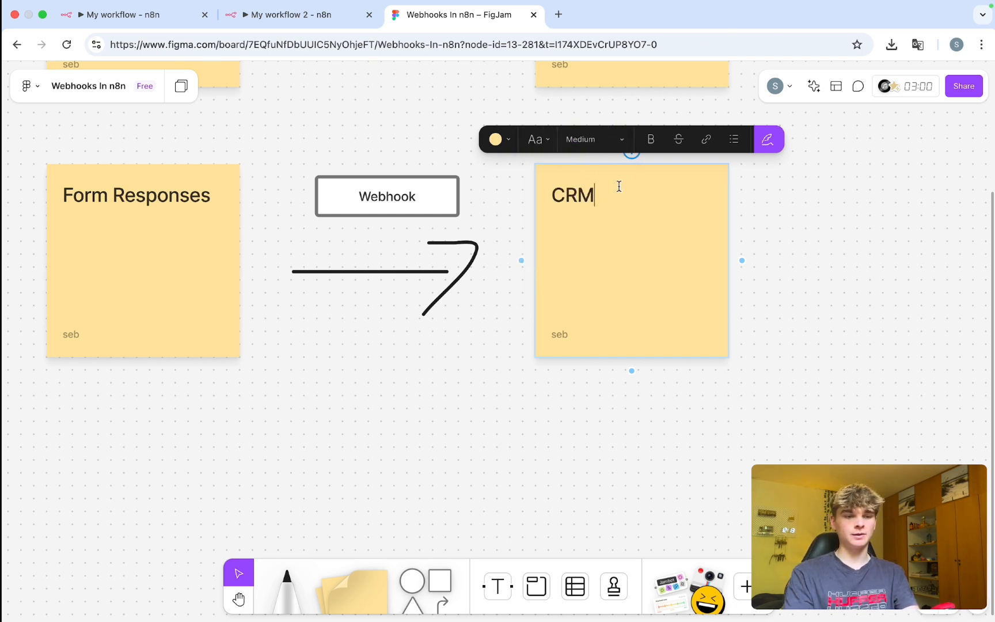
key(Return)
click(734, 139)
click(599, 142)
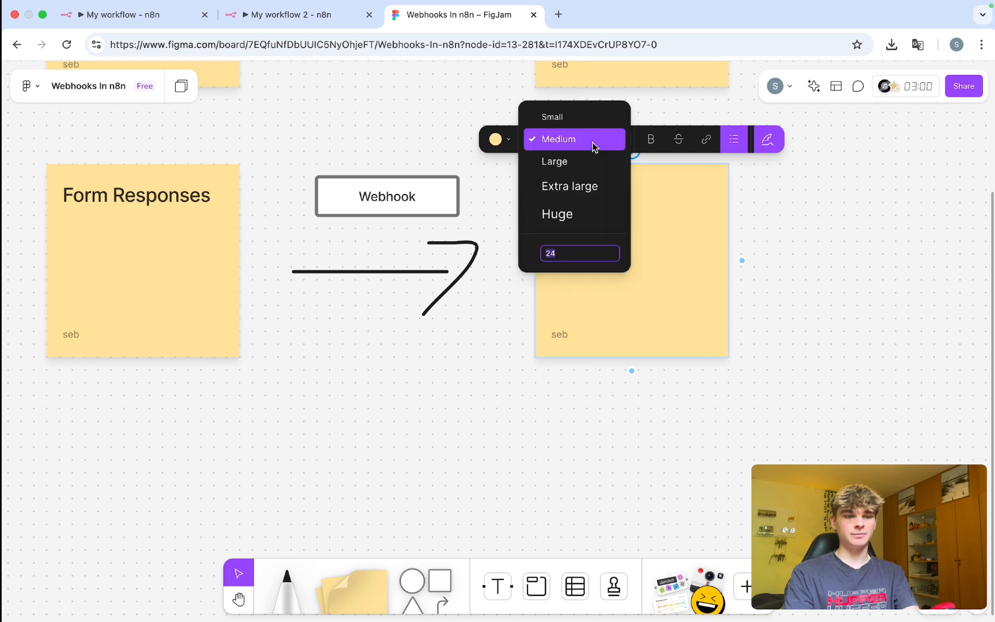
click(576, 118)
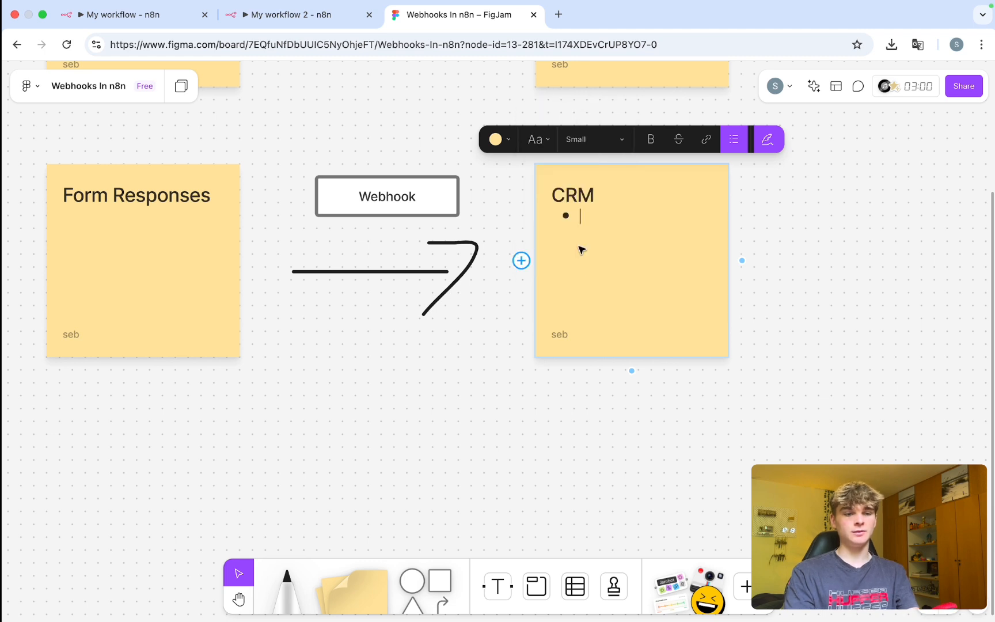
Fill the bullets with First Name, Last Name, Company, Email and Etc.
text(First Name)
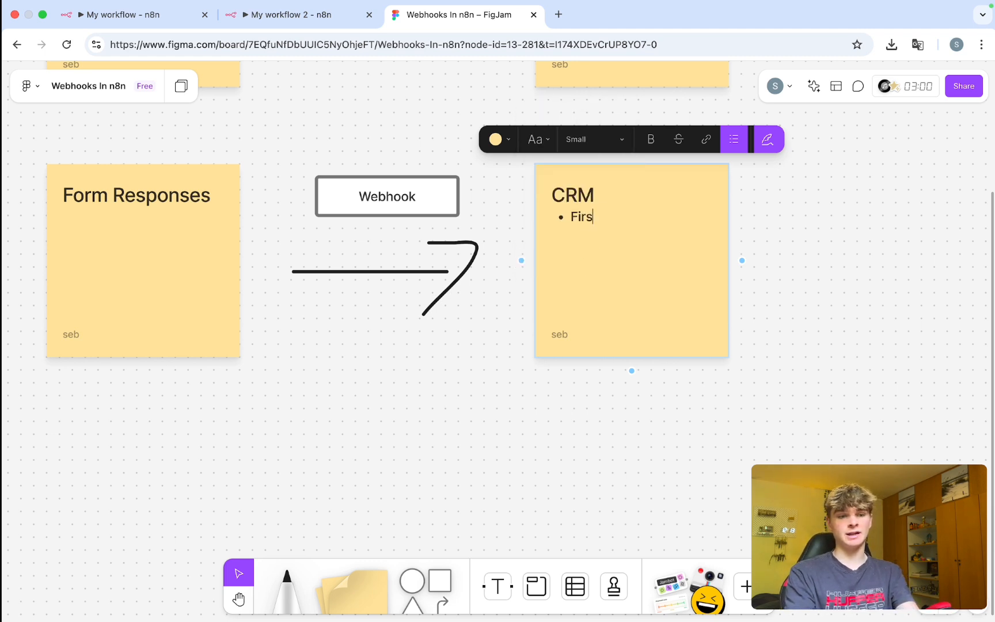
key(Return)
text(Last Name)
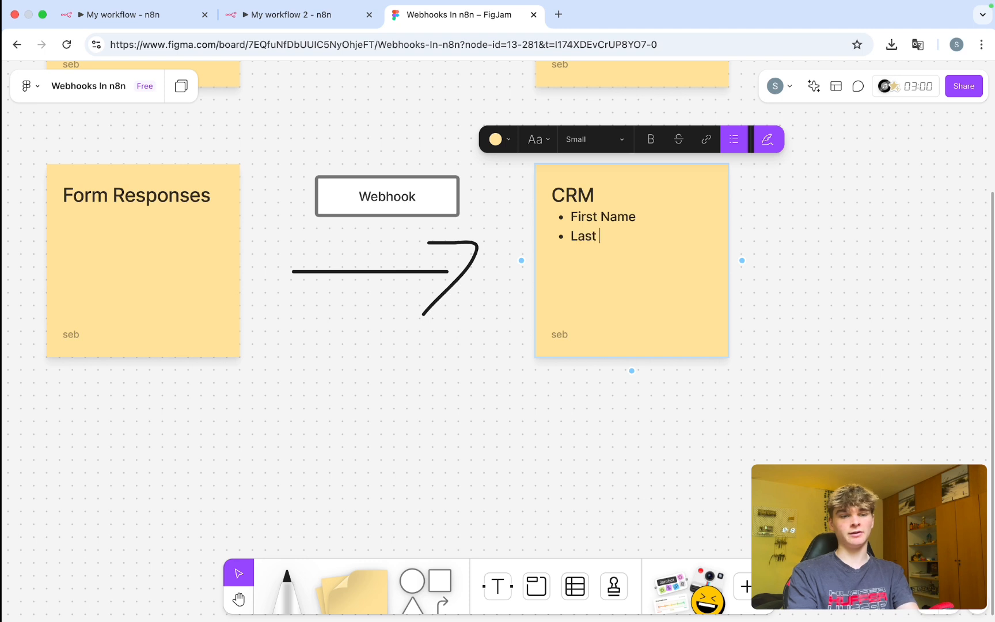
key(Return)
text(Comapny)
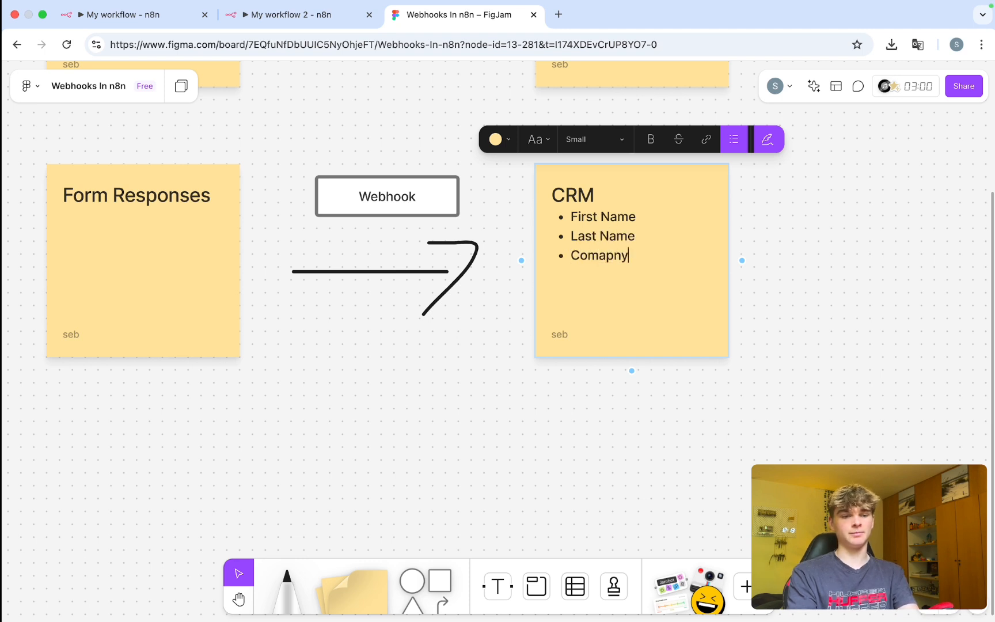
key(BackSpace)
key(BackSpace)
key(BackSpace)
key(BackSpace)
key(BackSpace)
text(mpany)
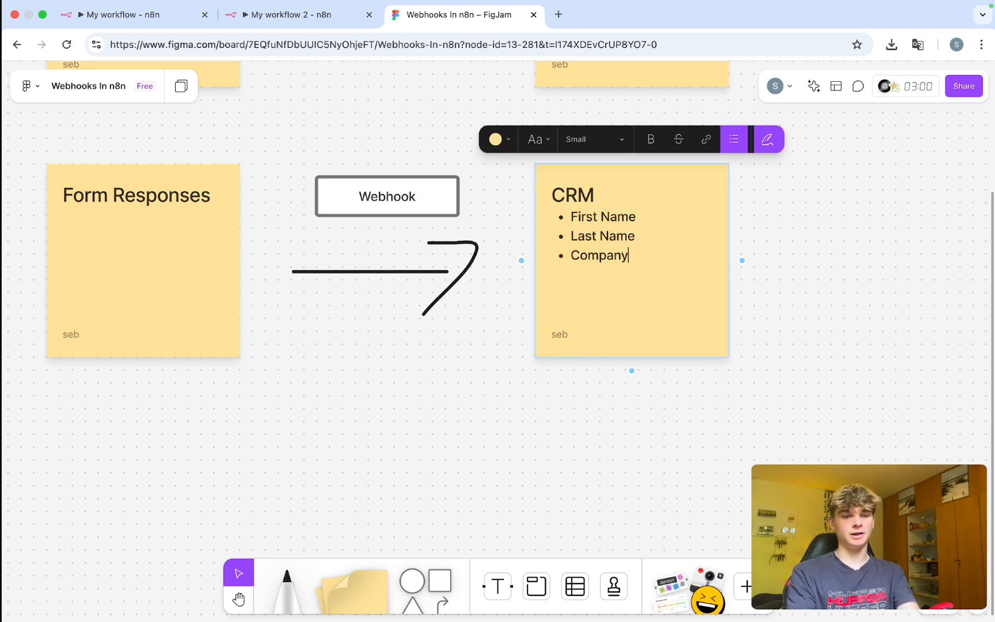
key(Return)
text(Email)
key(Return)
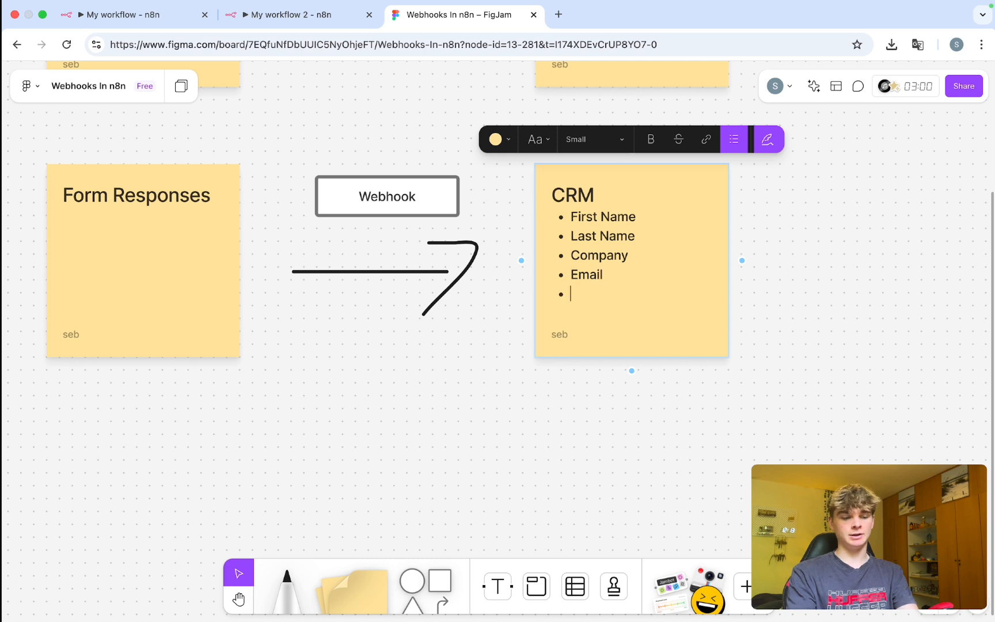
text(Etc)
click(422, 396)
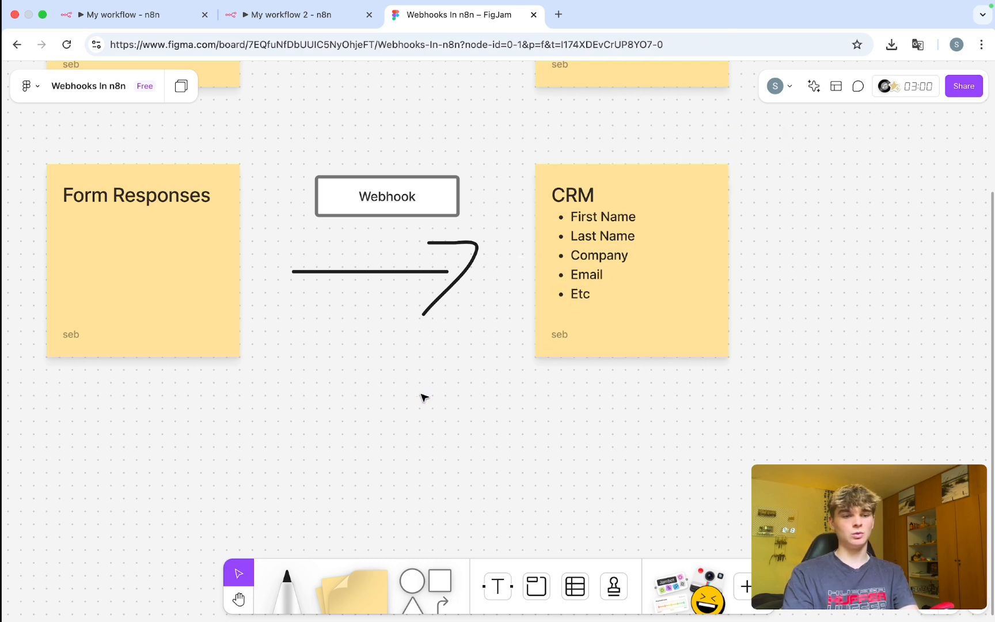
drag(730, 463, 539, 109)
click(702, 393)
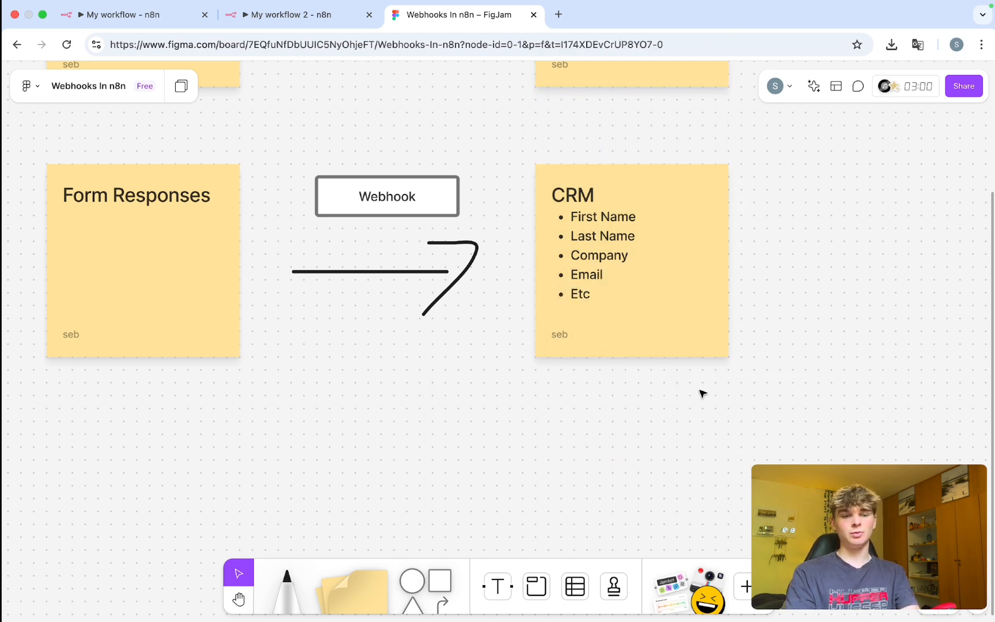
mouse_move(538, 166)
mouse_down()
mouse_move(561, 175)
mouse_move(539, 167)
mouse_up()
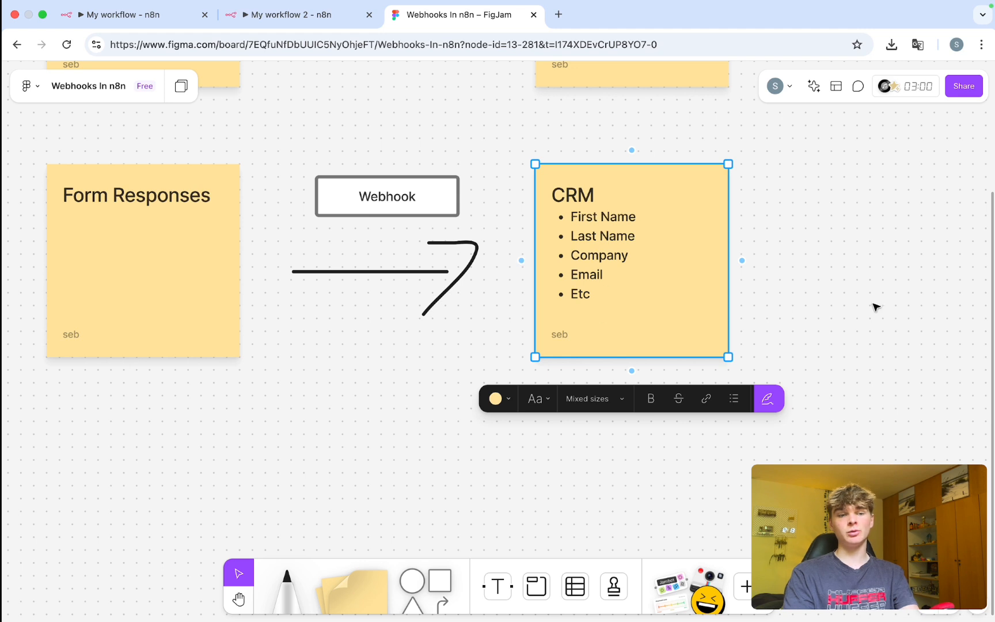
click(840, 378)
mouse_move(431, 408)
mouse_down()
mouse_move(360, 162)
mouse_move(337, 161)
mouse_move(359, 173)
mouse_move(348, 168)
mouse_up()
drag(200, 429, 58, 162)
drag(812, 418, 567, 288)
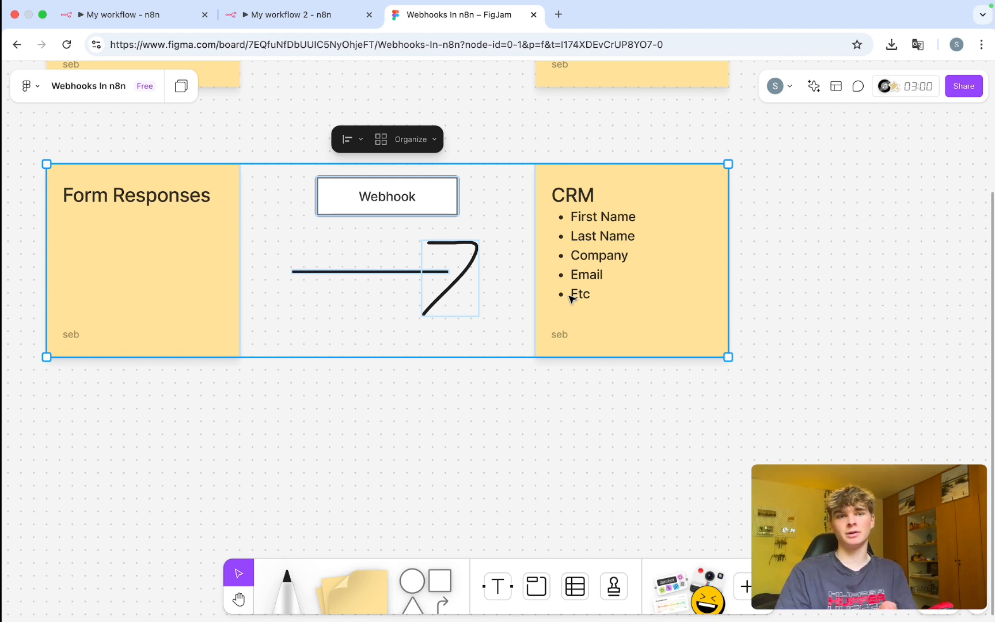
click(384, 412)
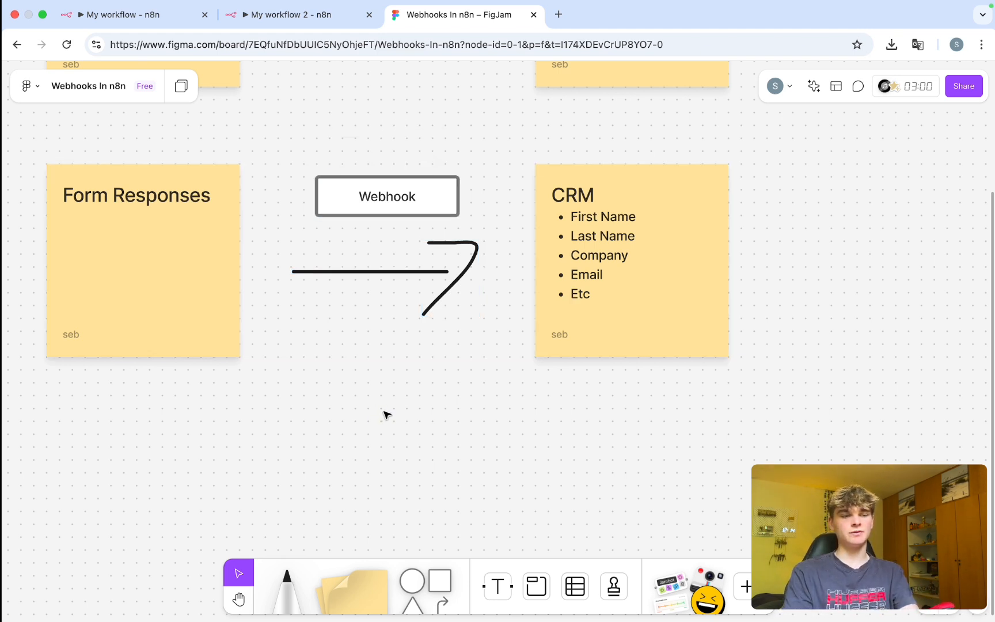
scroll(395, 404, down, 1)
scroll(395, 405, left, 3)
scroll(397, 405, down, 2)
scroll(397, 405, left, 1)
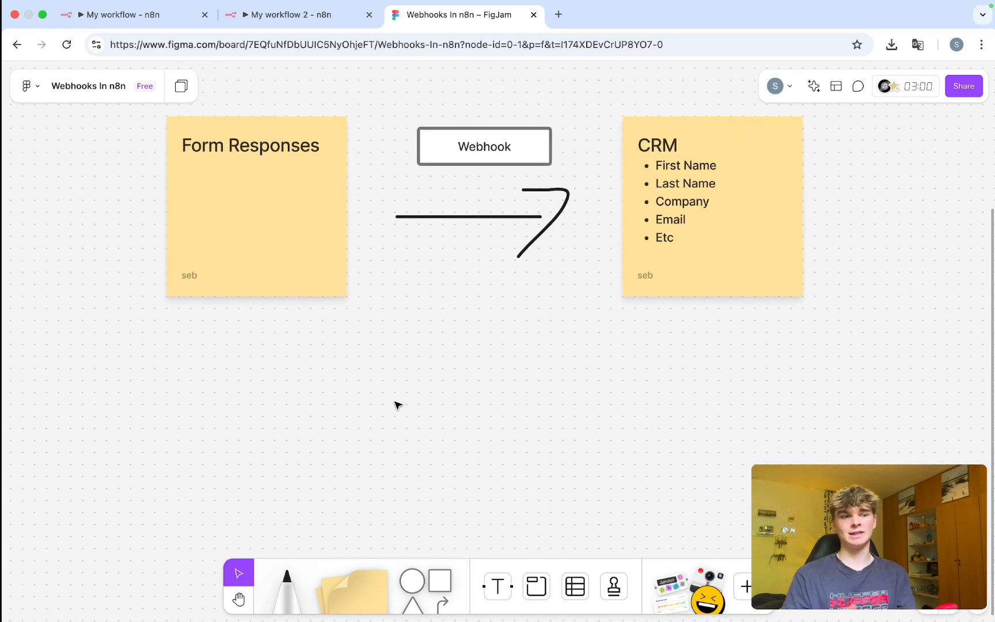
drag(314, 446, 198, 149)
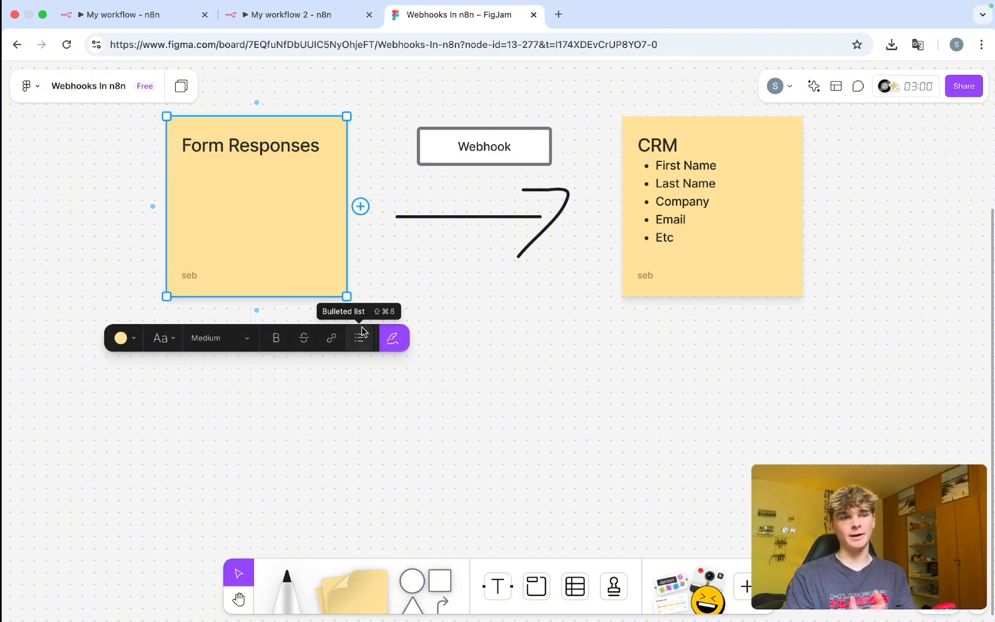
click(526, 370)
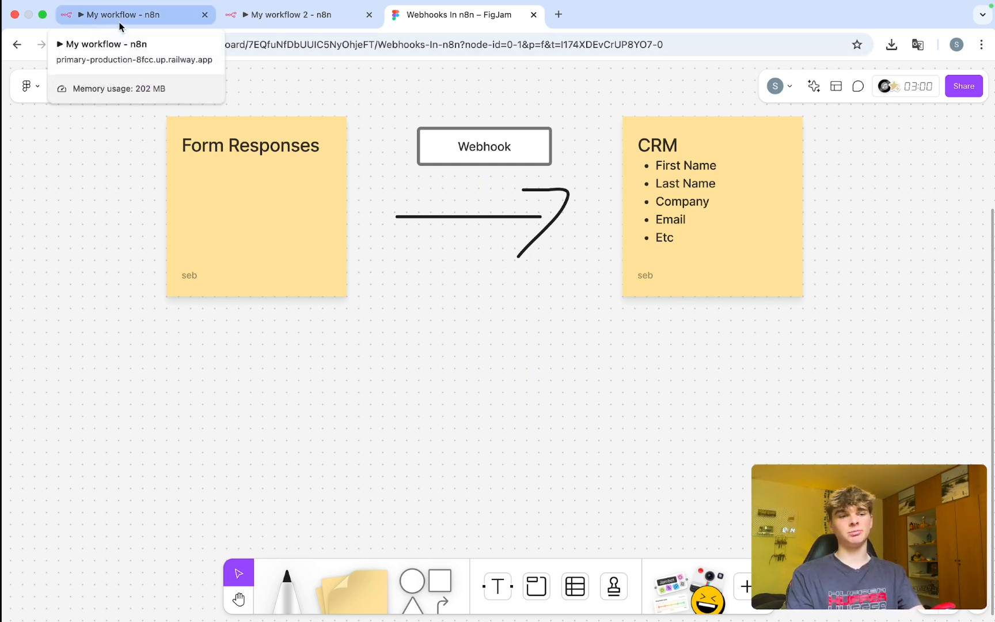
Add a Webhook trigger node as the first step of My workflow.
click(121, 23)
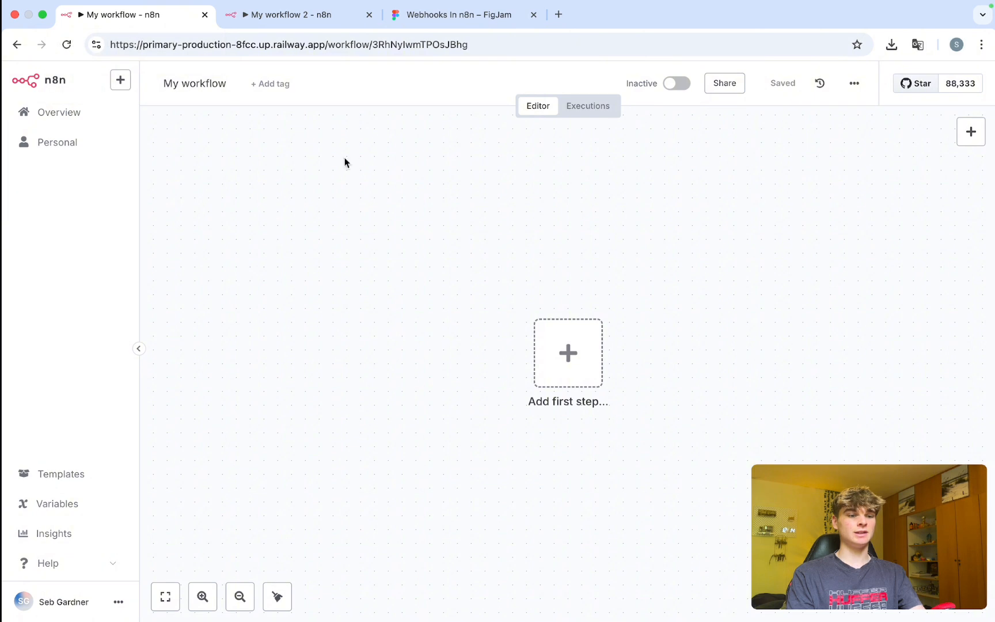
scroll(414, 321, down, 2)
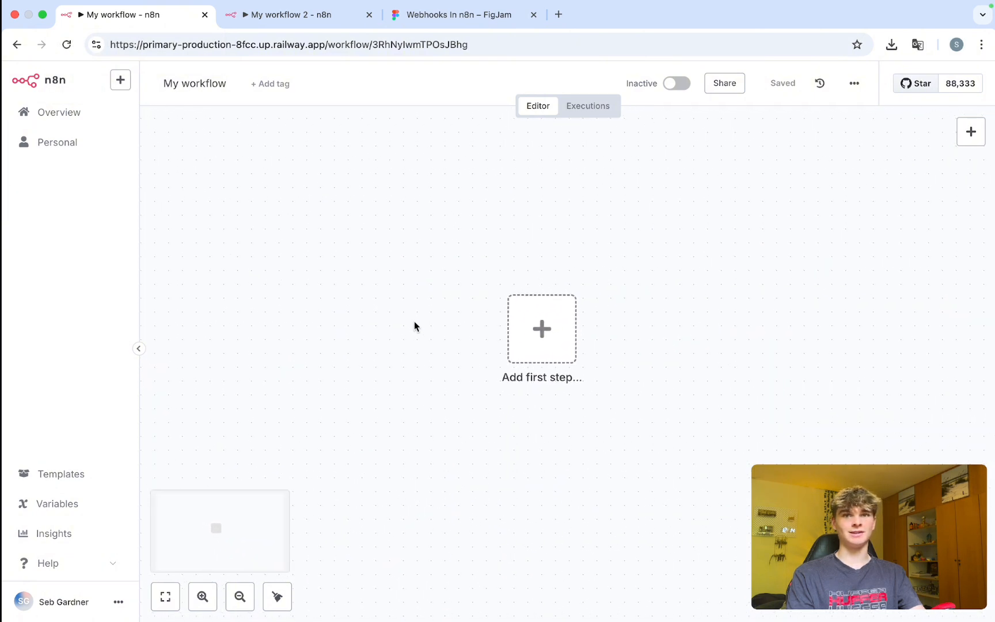
scroll(415, 326, up, 1)
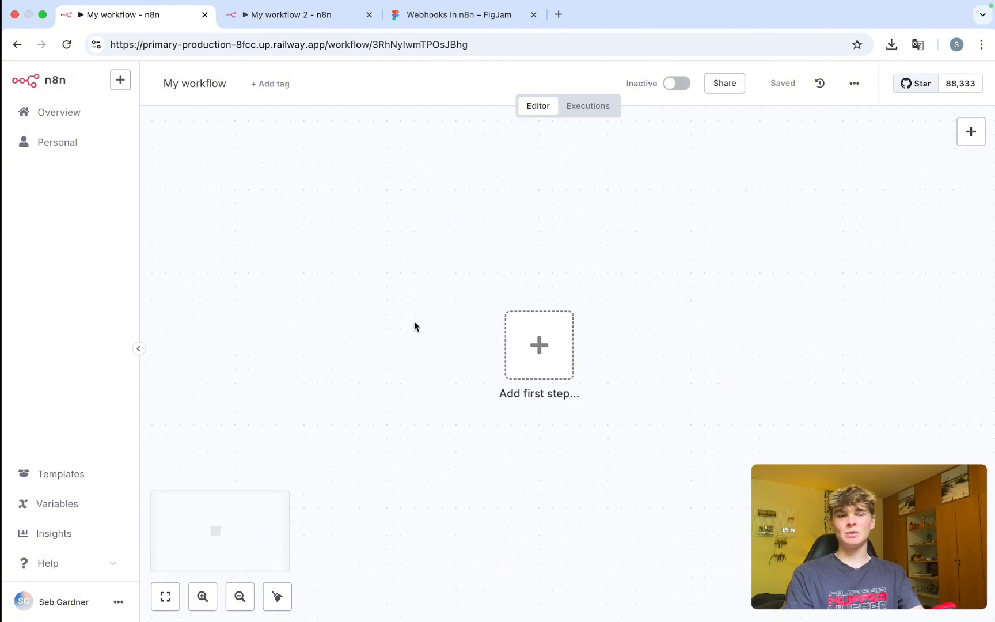
click(534, 363)
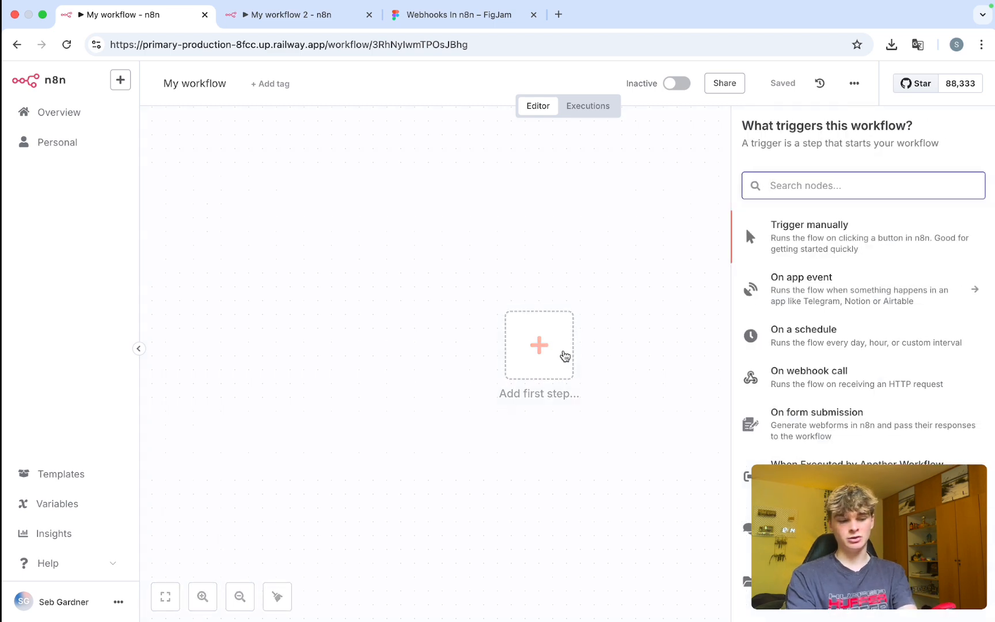
text(webhook)
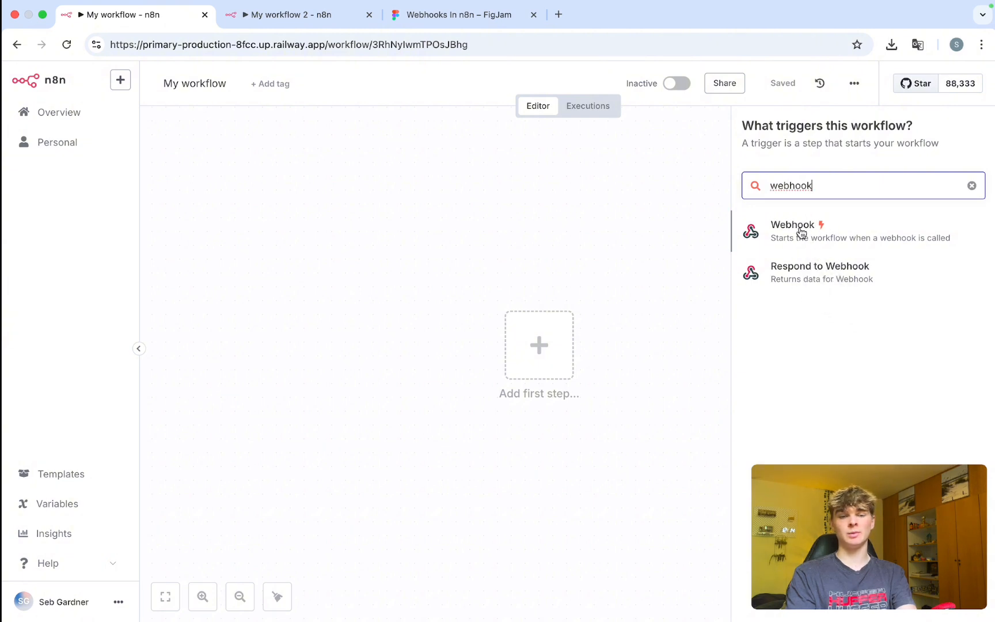
click(802, 233)
click(564, 96)
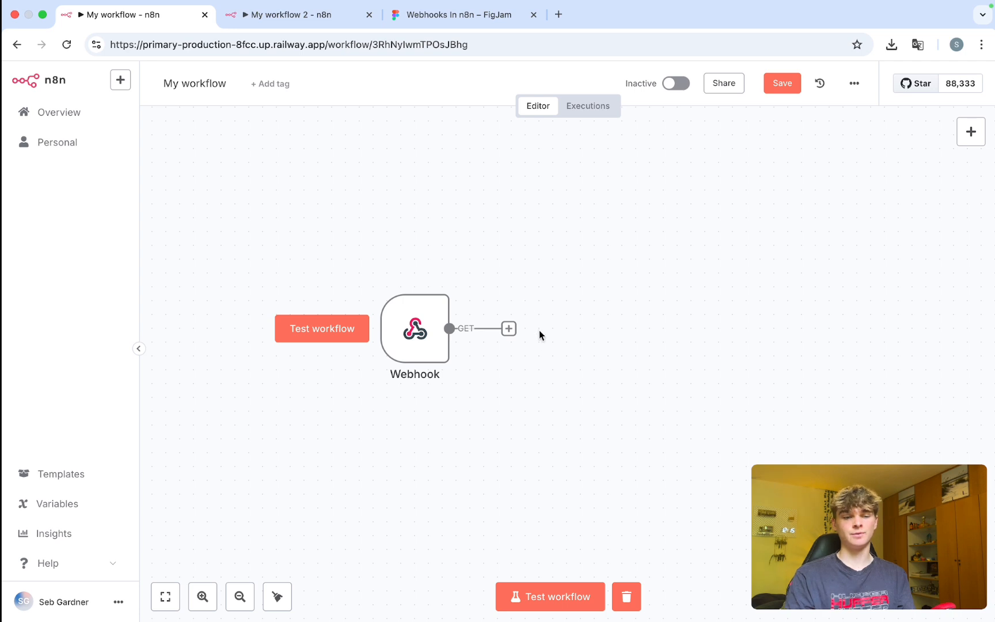
Add a second Webhook1 node after the trigger, then delete it.
click(508, 328)
text(webhook)
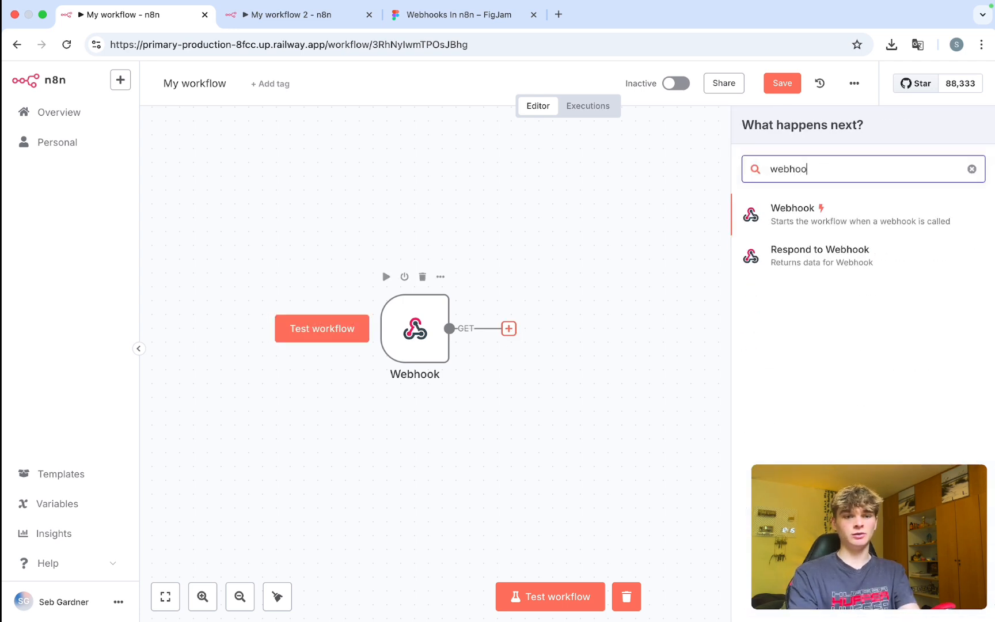
click(776, 211)
click(611, 85)
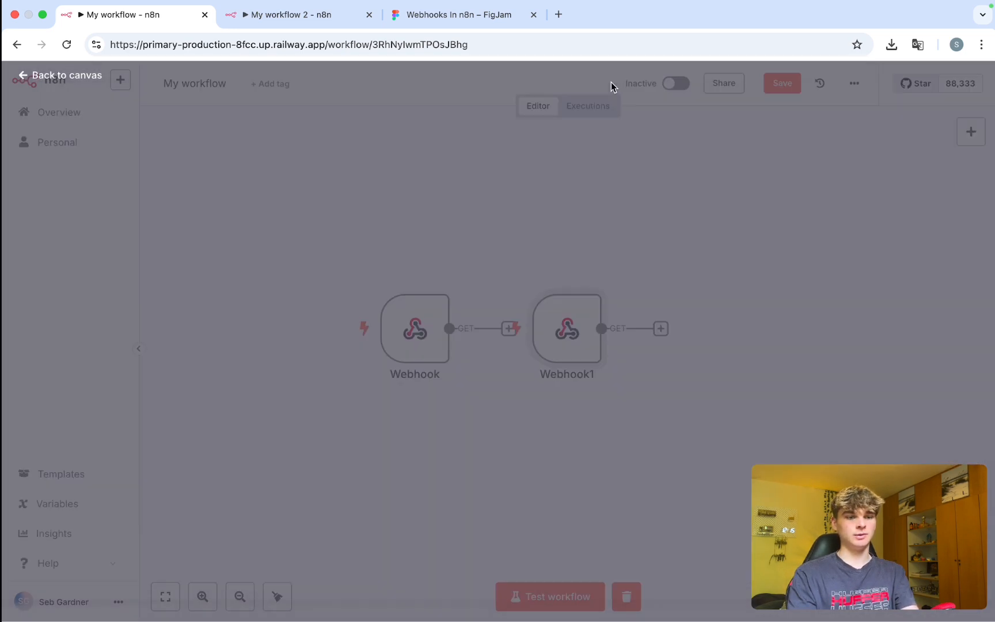
drag(620, 410, 469, 202)
key(BackSpace)
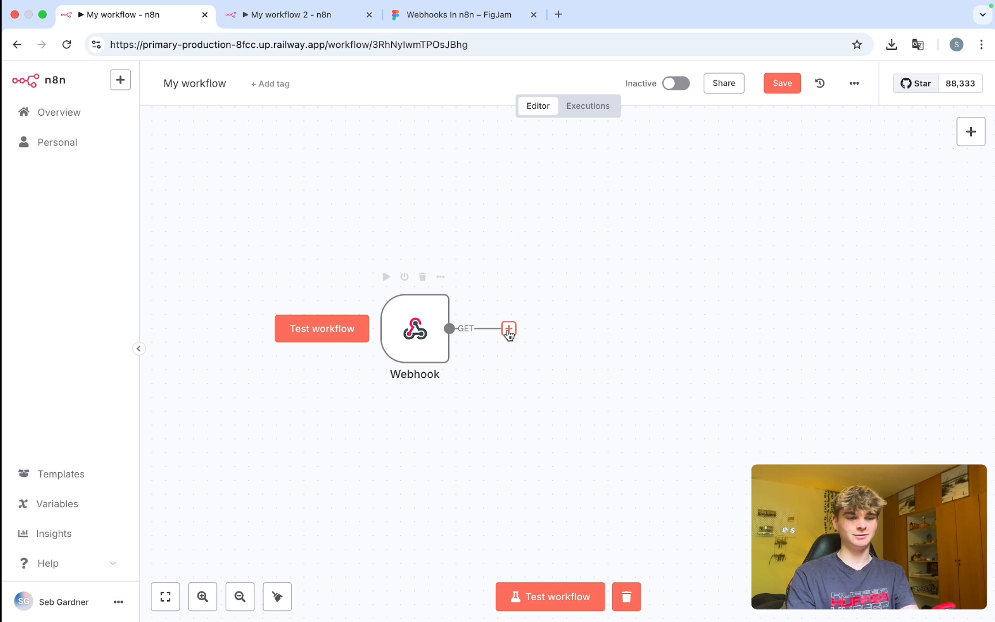
Add a Respond to Webhook step, delete it, and move the Webhook node right.
click(509, 328)
text(webhook)
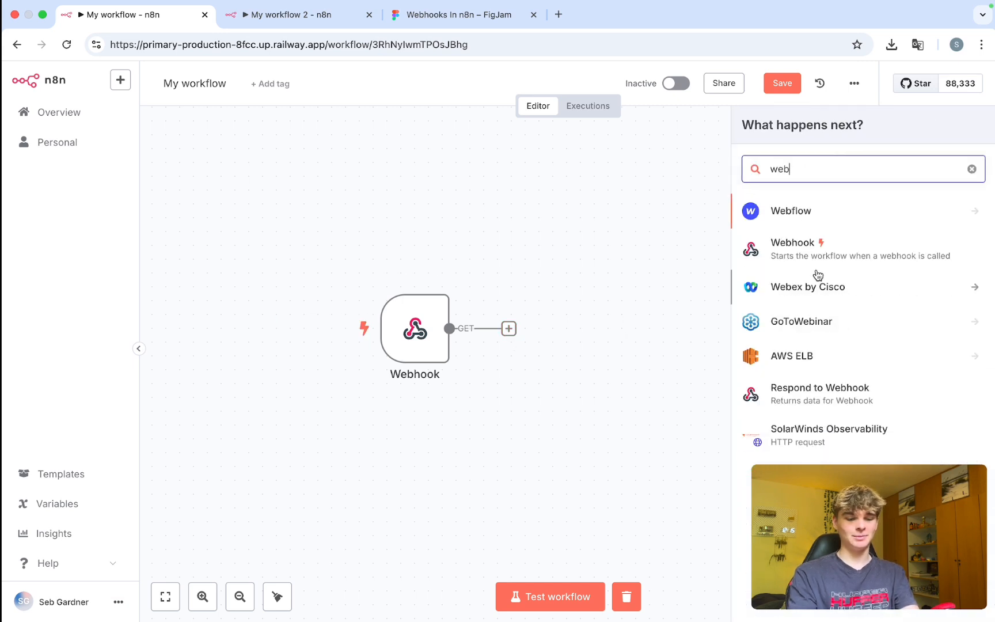
click(880, 266)
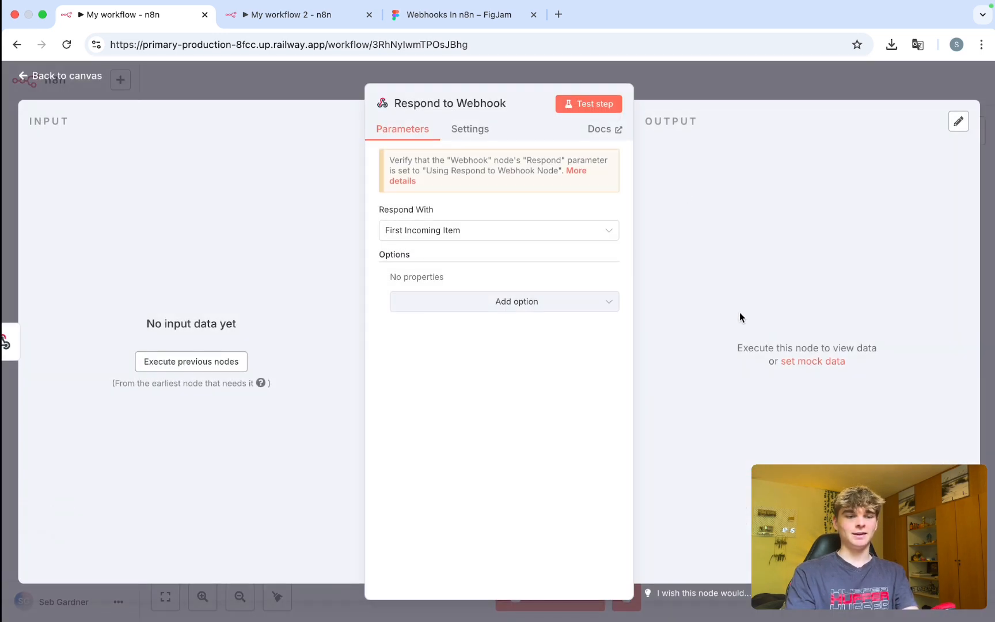
click(677, 83)
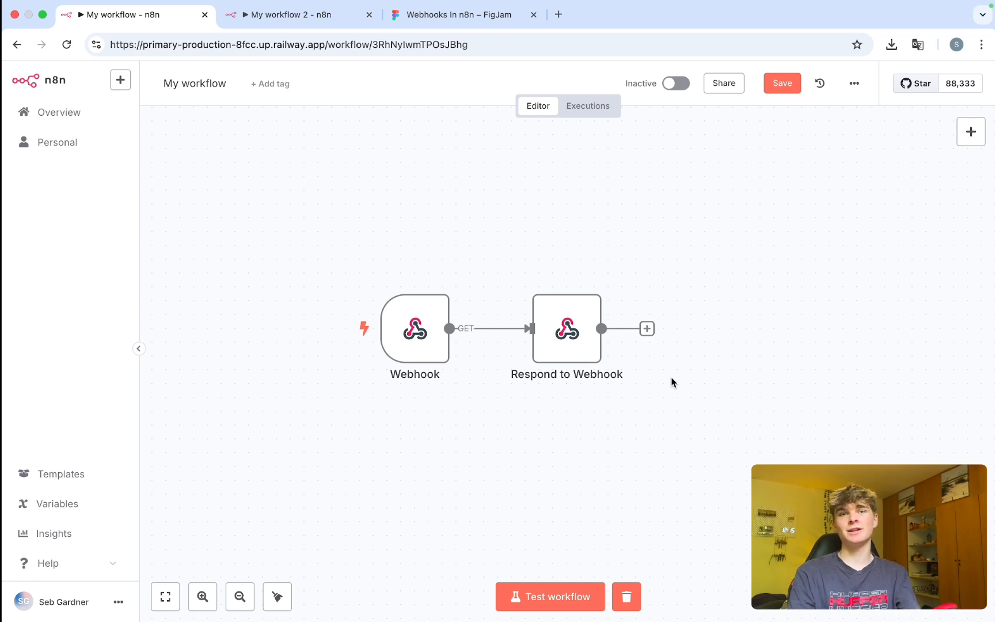
drag(681, 410, 496, 257)
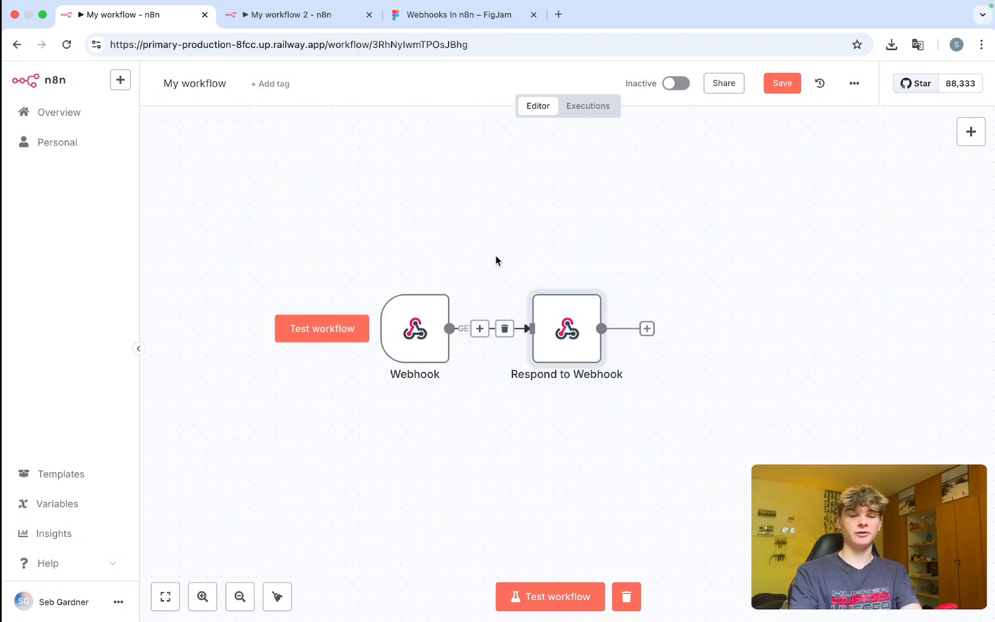
key(Delete)
drag(437, 318, 562, 318)
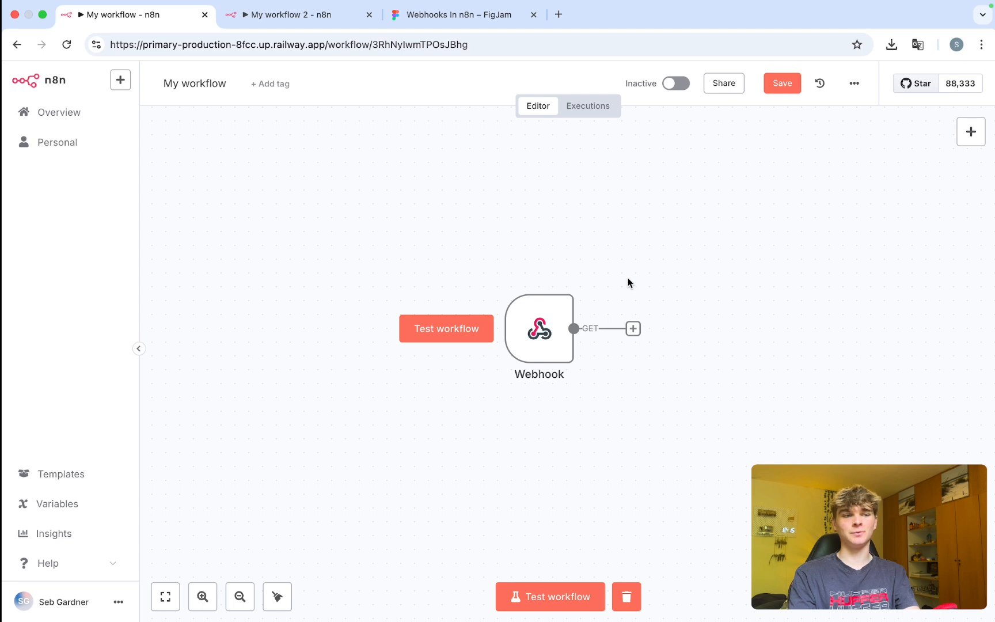
Open the Webhook node, compare its Production and Test URLs, and list the HTTP methods.
double_click(539, 318)
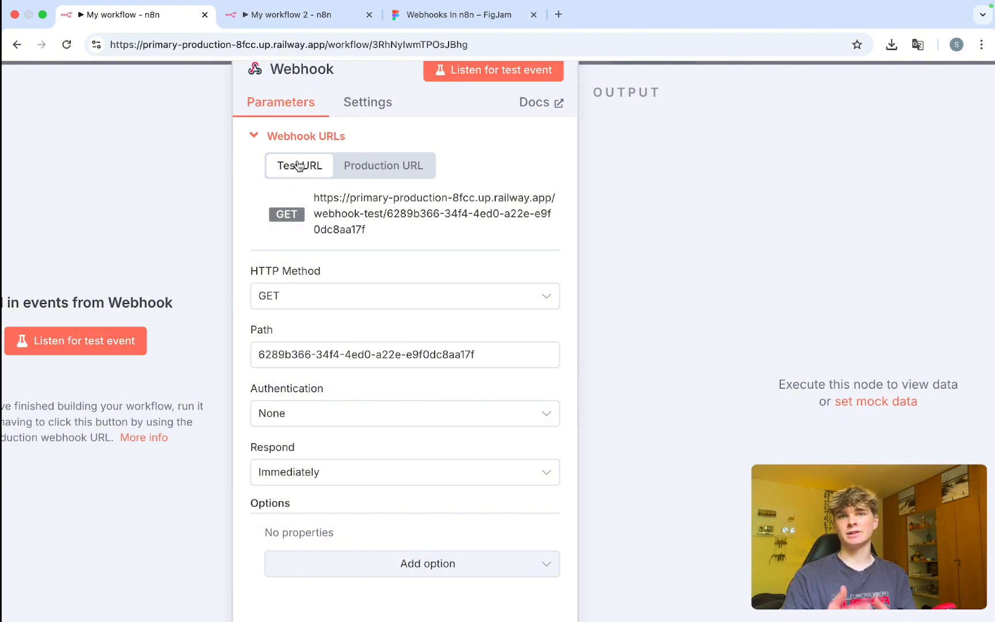
click(383, 165)
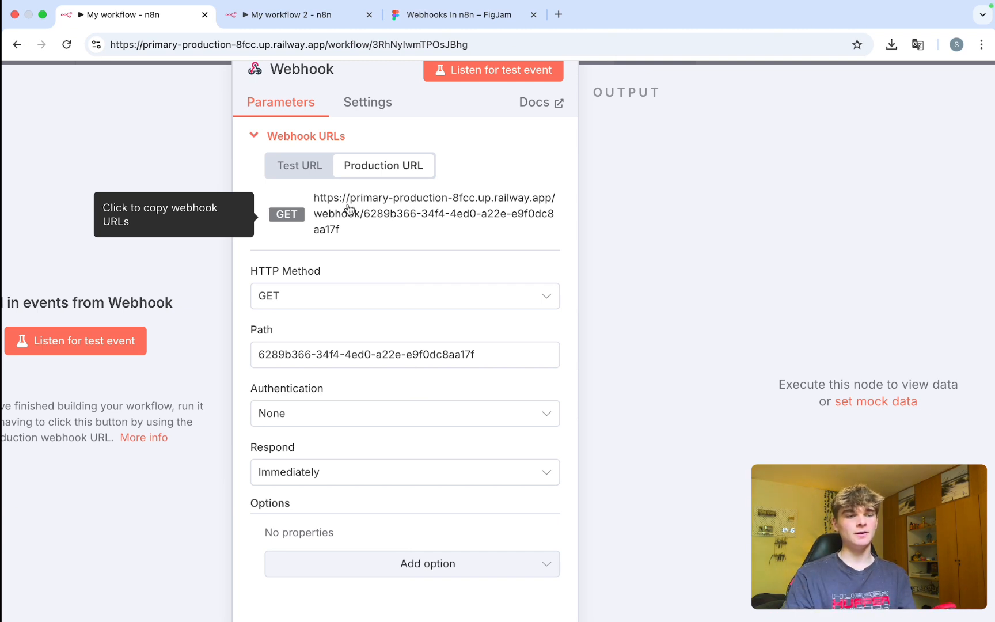
click(316, 175)
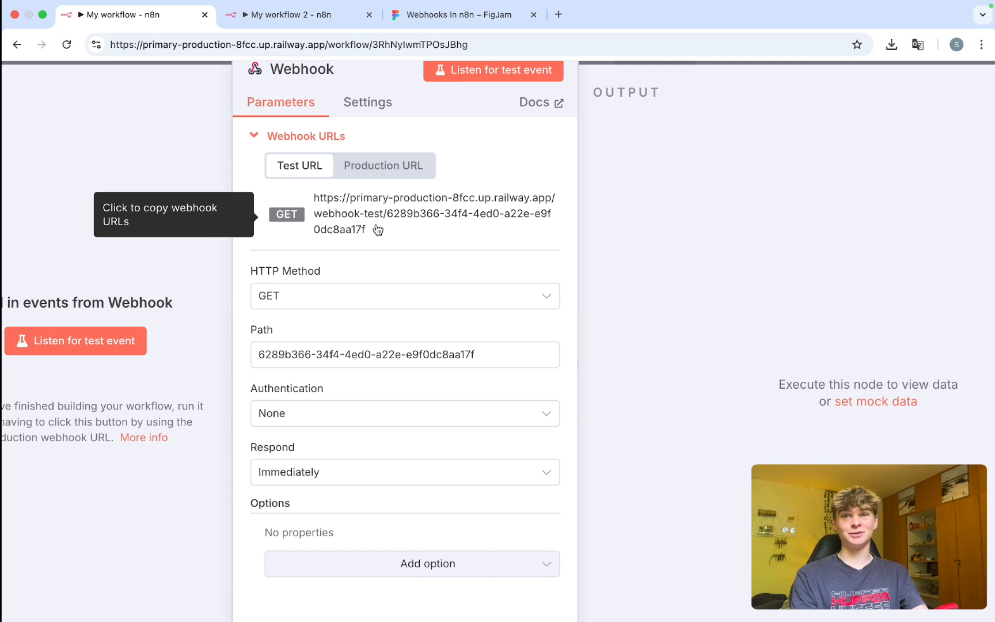
scroll(360, 276, down, 1)
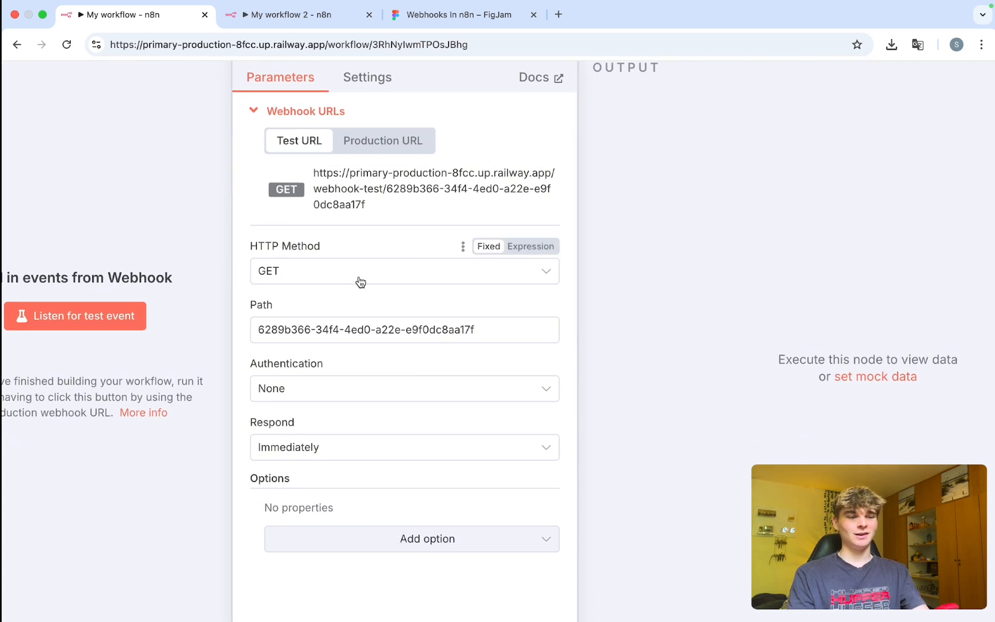
drag(256, 252, 319, 247)
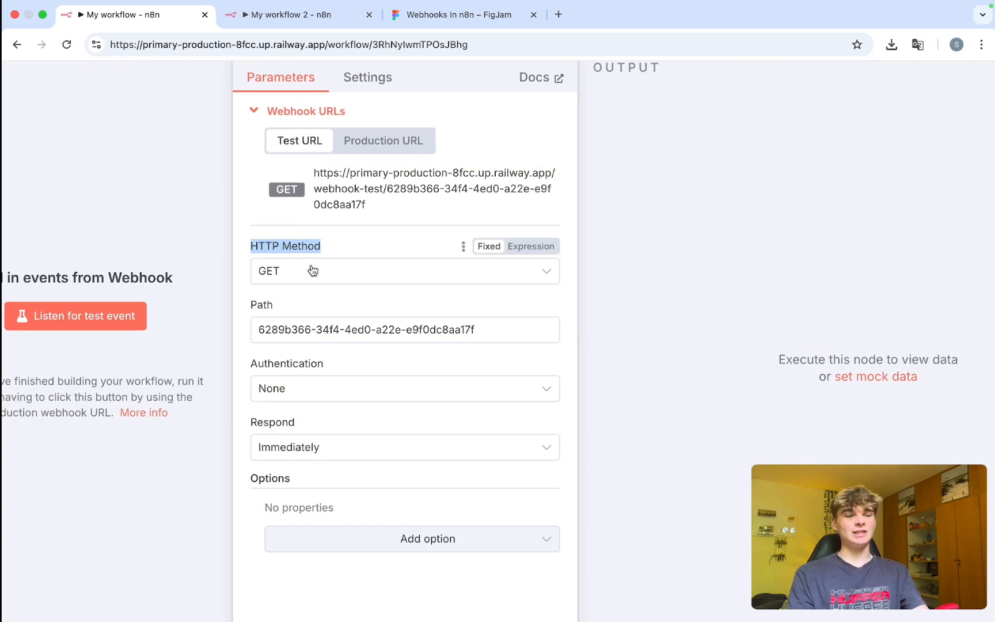
click(311, 271)
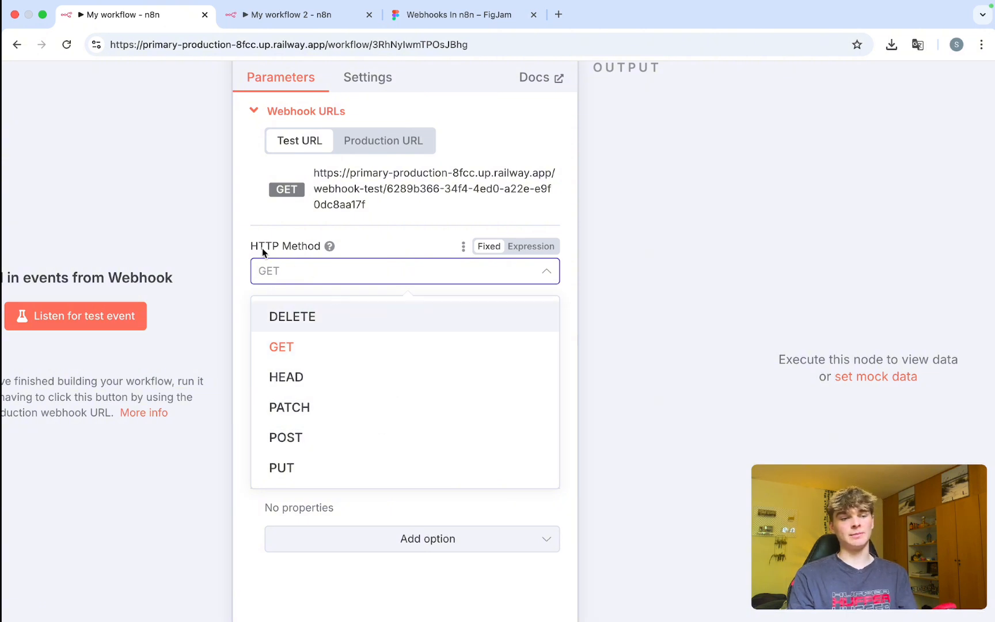
Keep GET as the HTTP method and change the Path to 'This is the path'.
drag(251, 247, 282, 246)
scroll(312, 300, down, 1)
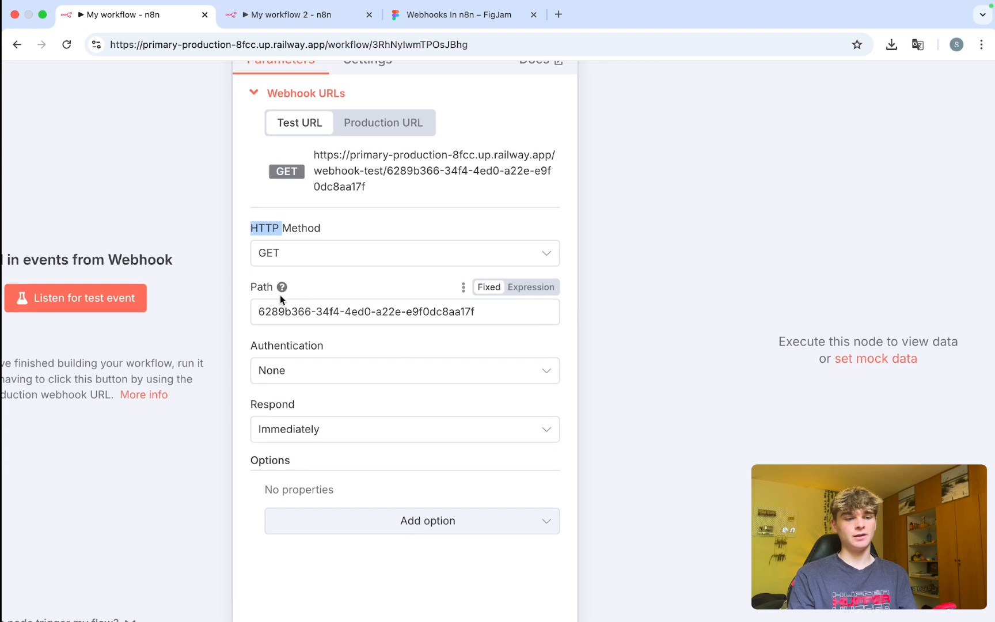
drag(251, 288, 309, 300)
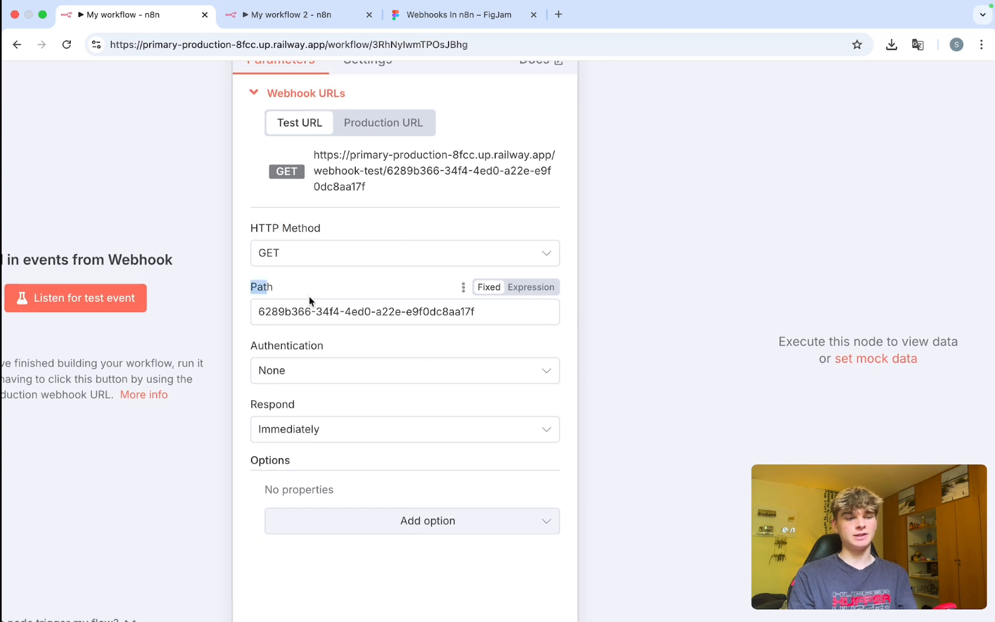
click(372, 192)
drag(373, 192, 315, 155)
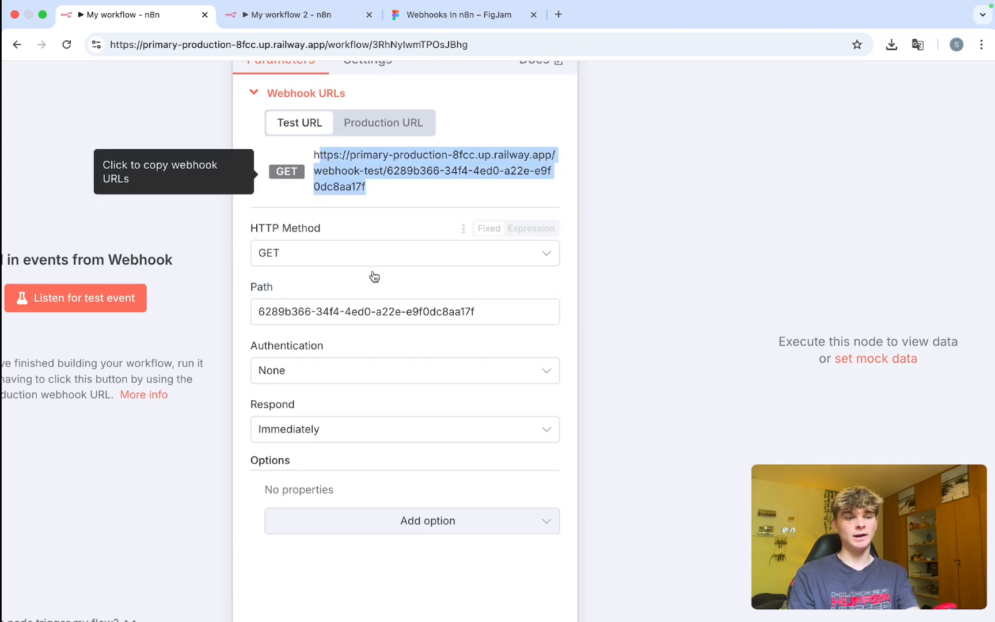
double_click(345, 311)
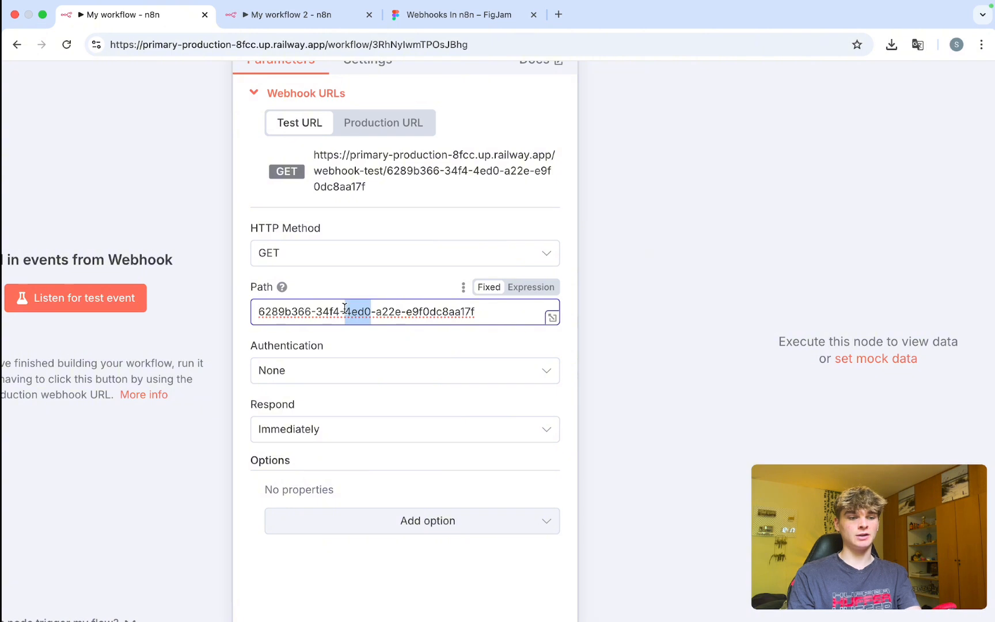
triple_click(345, 311)
key(BackSpace)
text(This is the path)
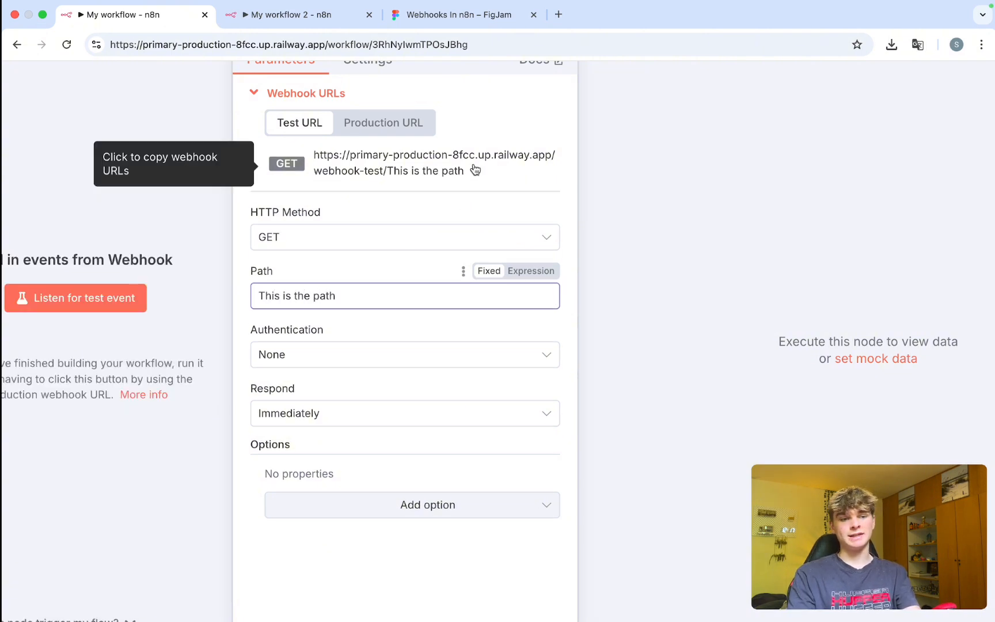
Replace the Path with 'acjsbdnasjbdflkabsuodigfalsjkdfl' and review the Authentication setting.
drag(465, 171, 308, 163)
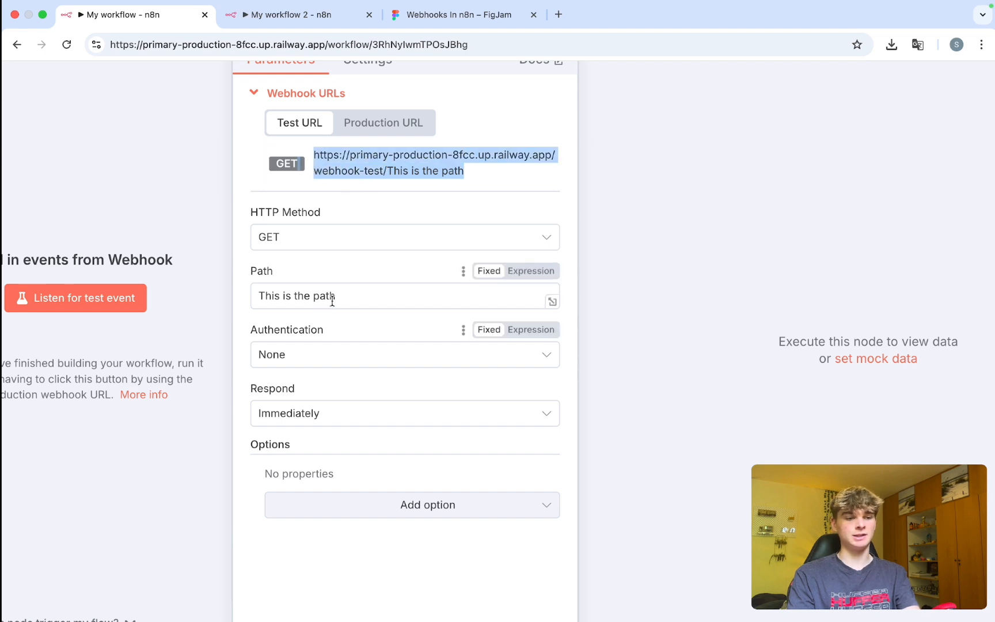
drag(341, 298, 237, 297)
text(acjsbdnasjbdflkabsuodigfalsjkdfl)
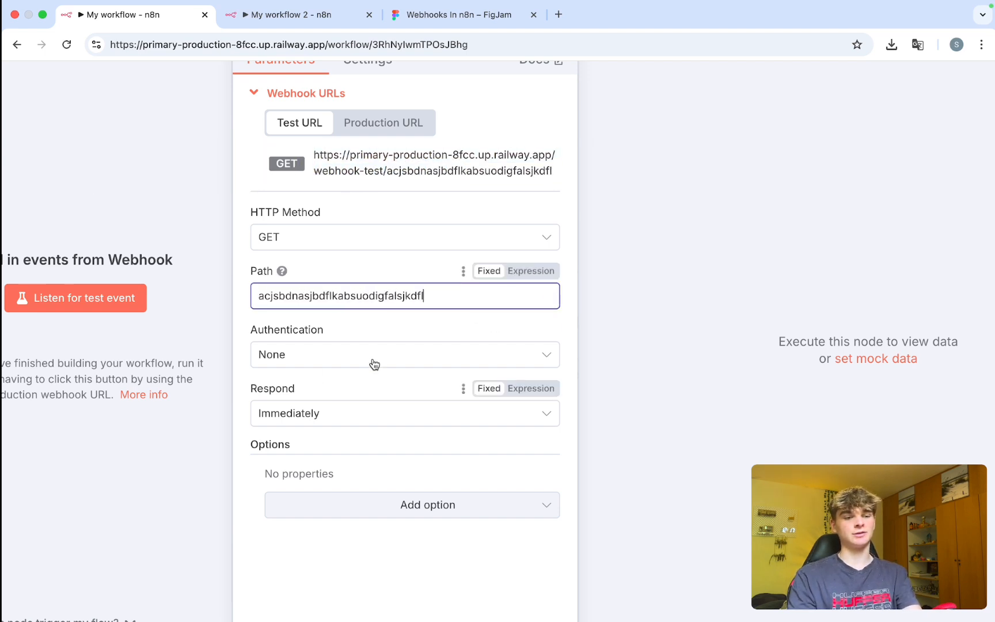
click(362, 263)
scroll(354, 299, down, 1)
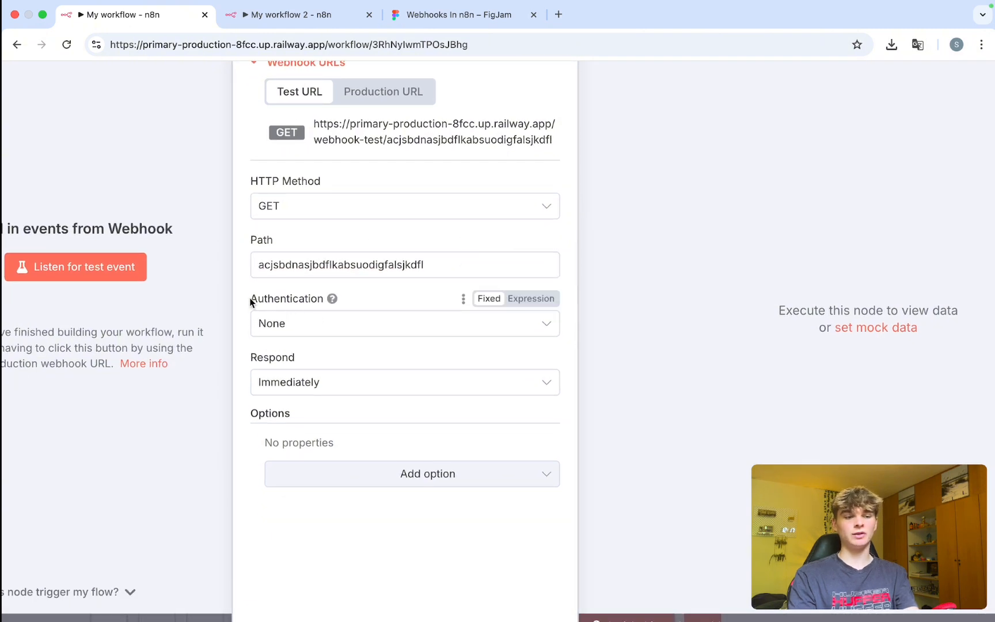
drag(251, 299, 304, 300)
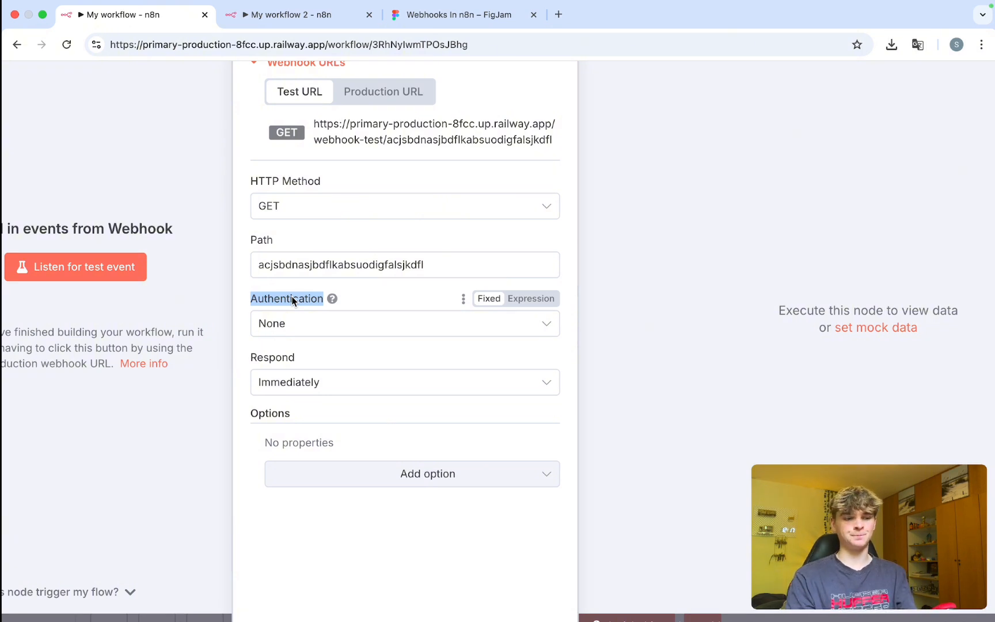
click(305, 324)
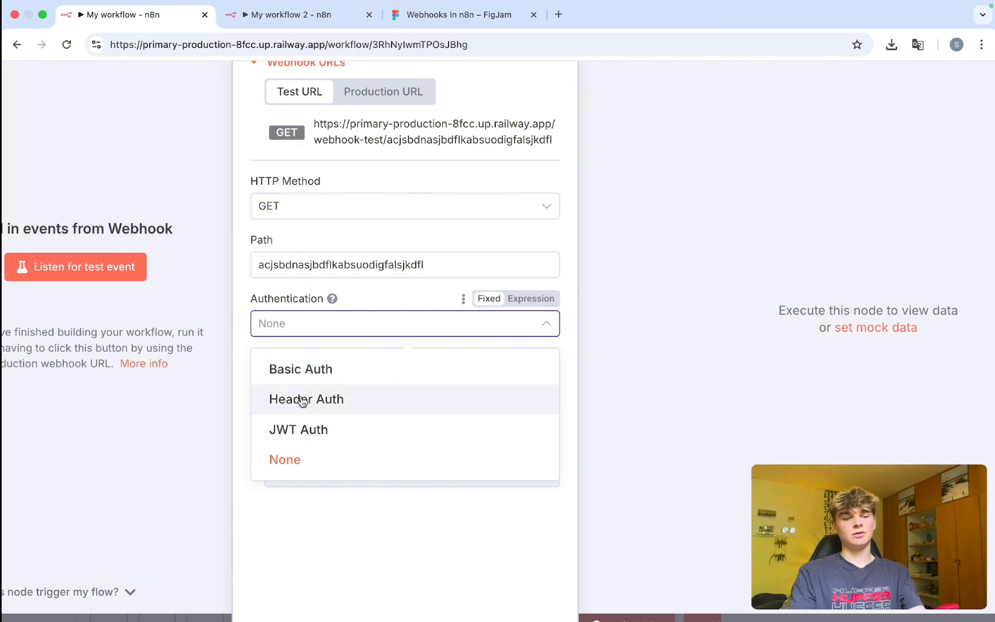
click(304, 459)
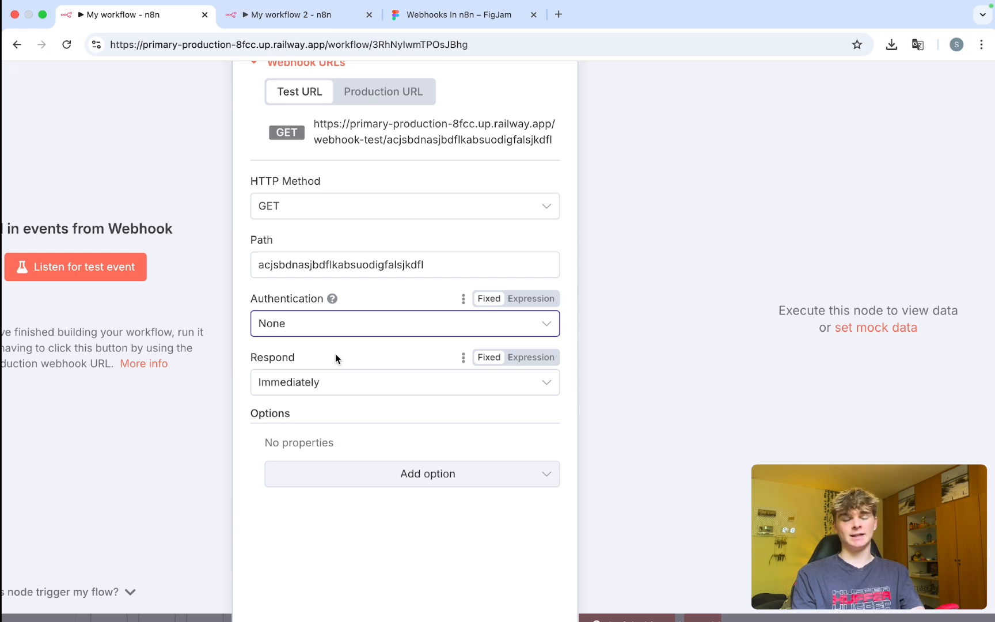
click(329, 322)
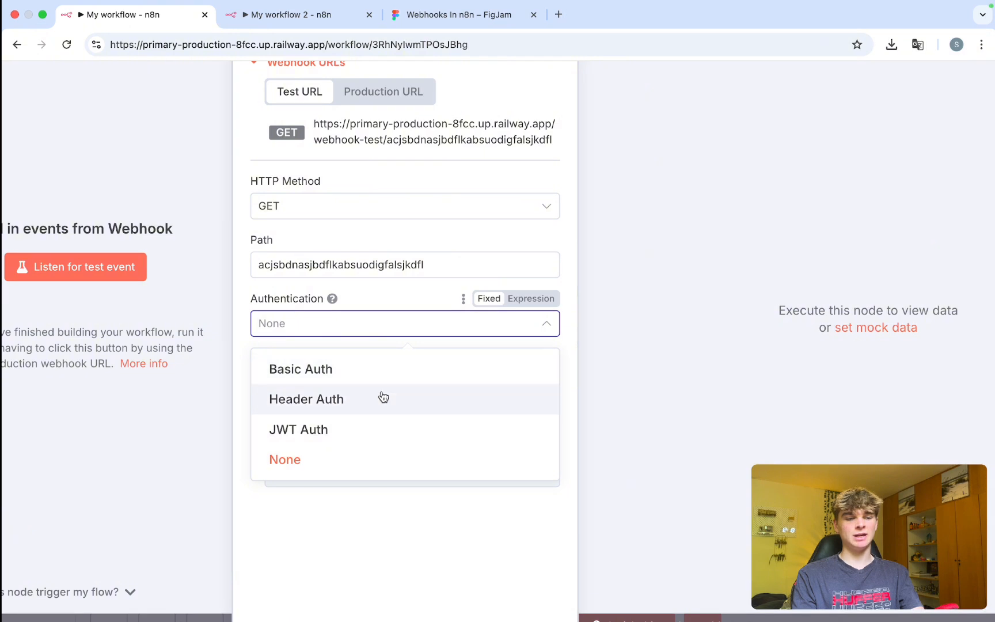
click(406, 324)
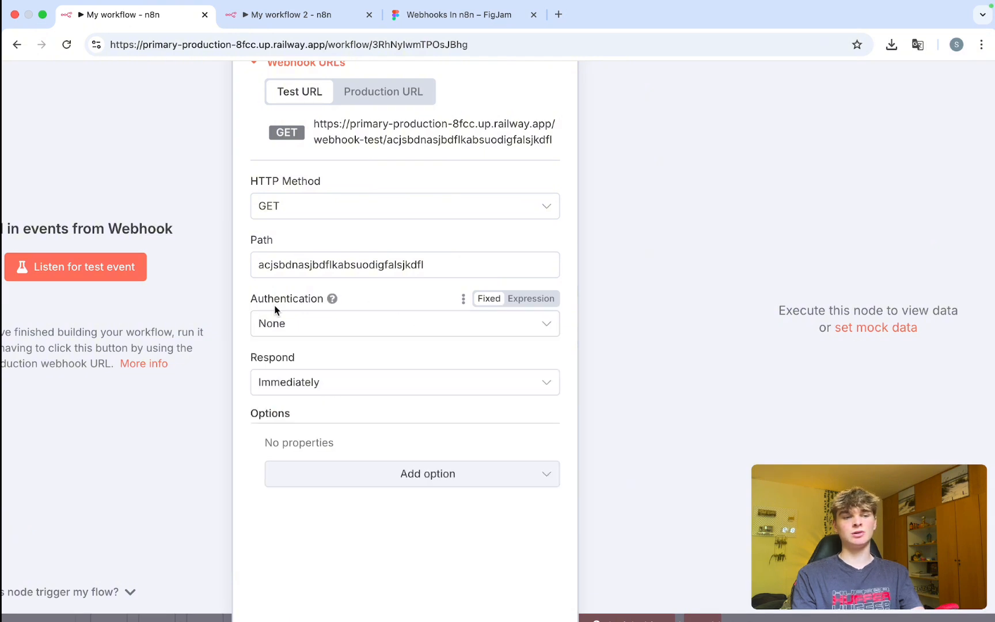
scroll(322, 285, up, 1)
scroll(375, 163, up, 2)
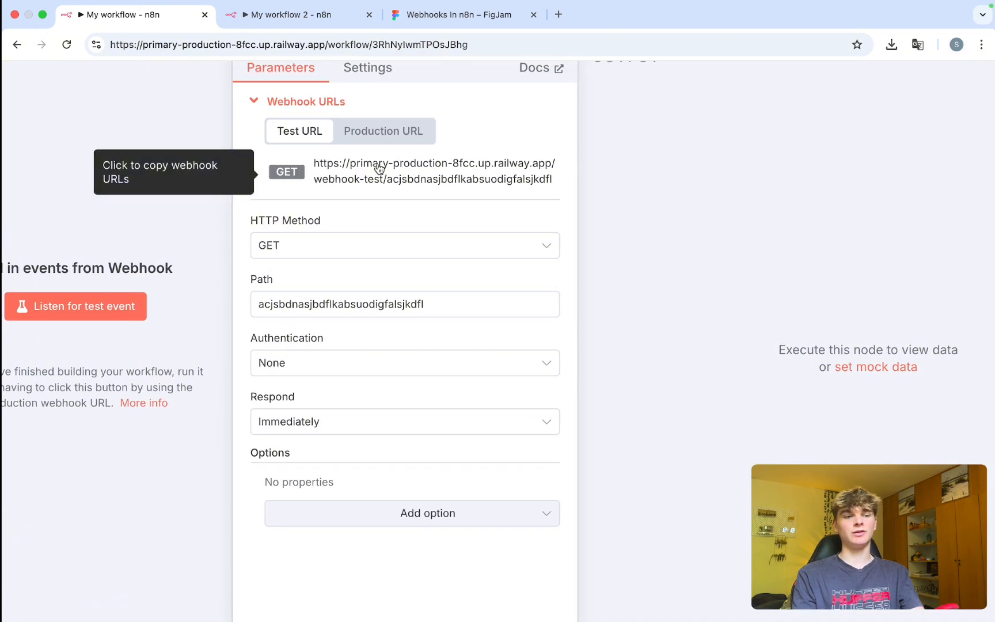
click(376, 138)
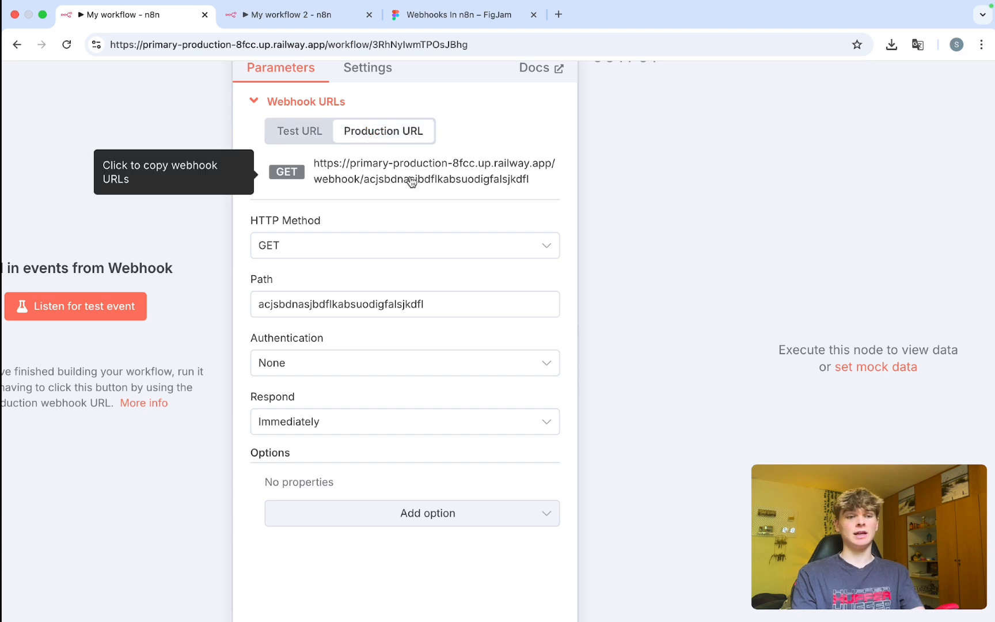
click(301, 135)
scroll(282, 269, down, 2)
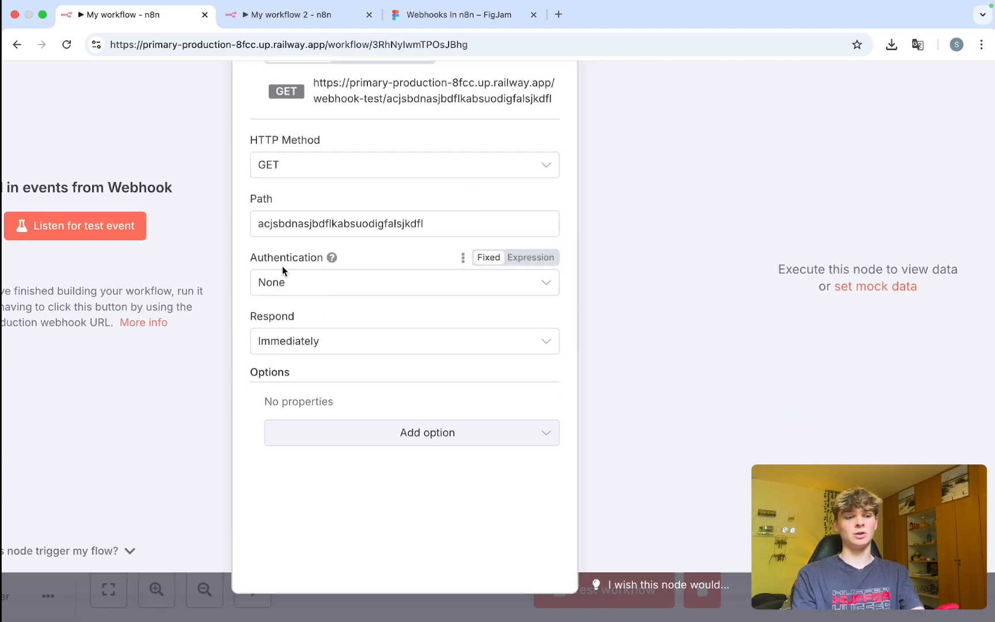
Show the Respond options: Immediately, When Last Node Finishes, Using 'Respond to Webhook' Node.
click(254, 320)
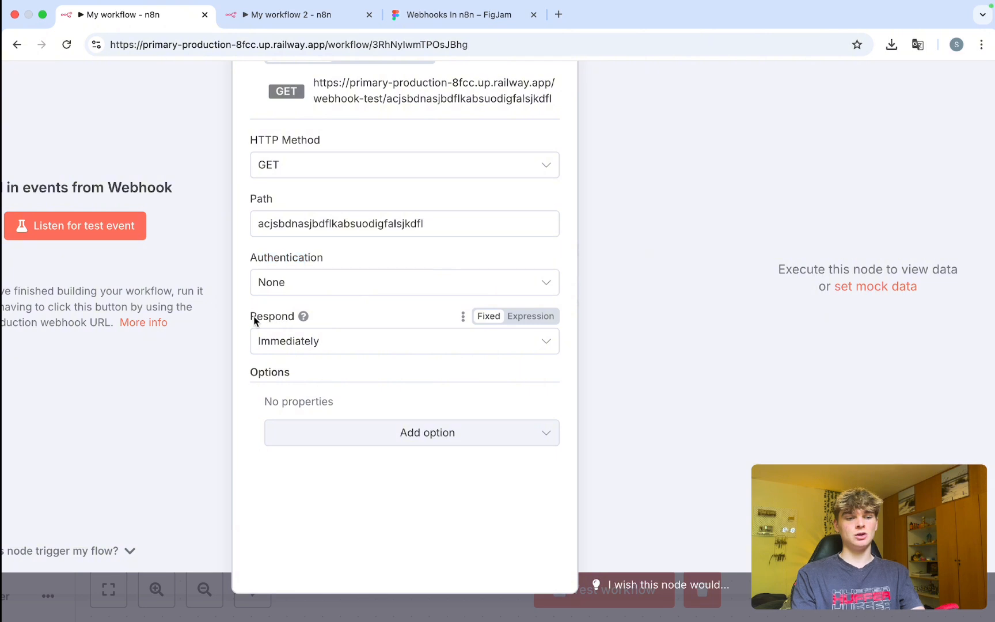
drag(280, 316, 286, 317)
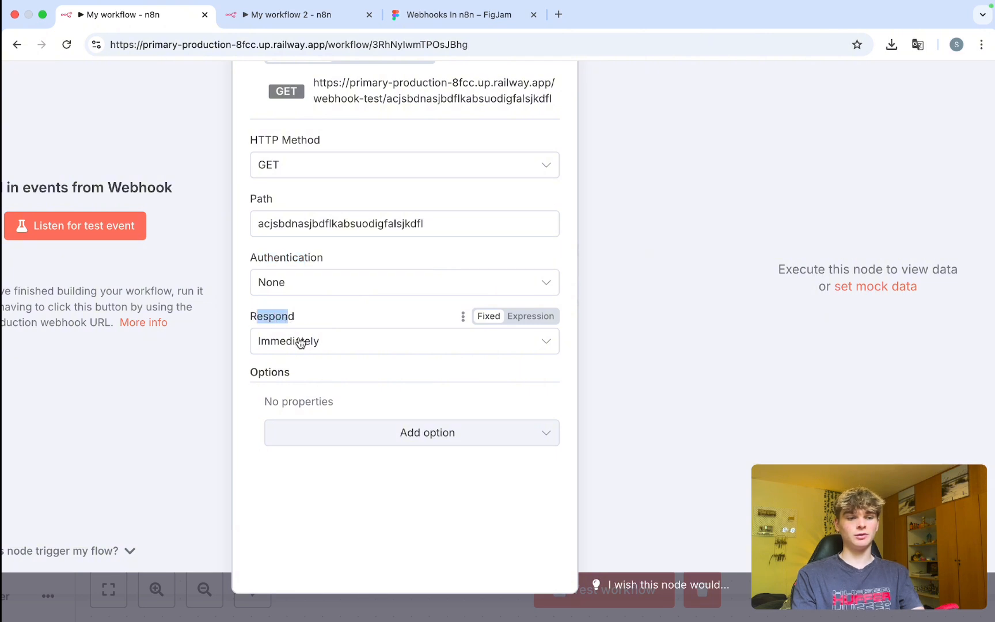
click(373, 343)
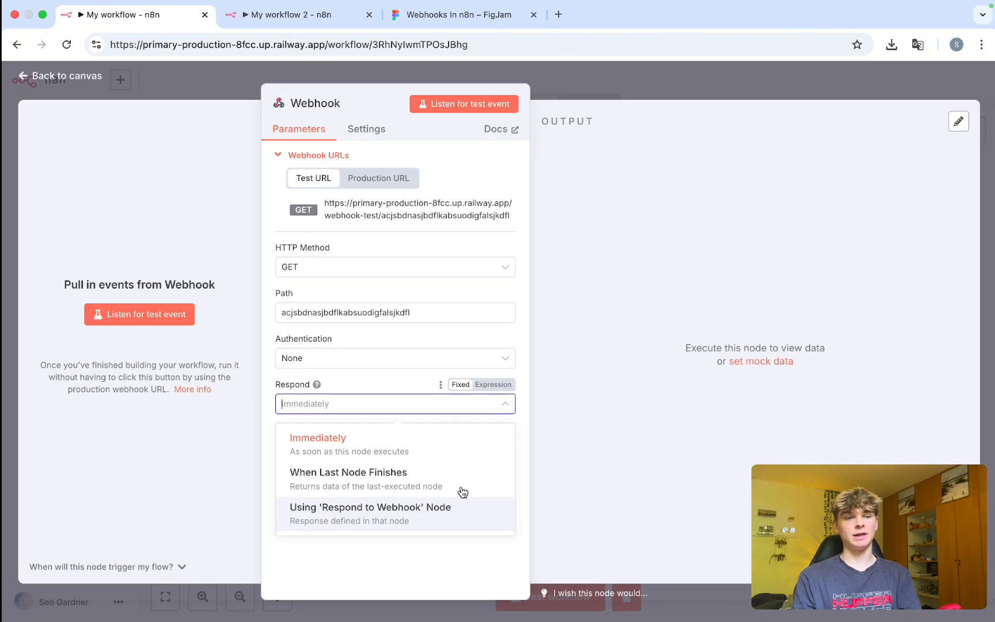
click(374, 381)
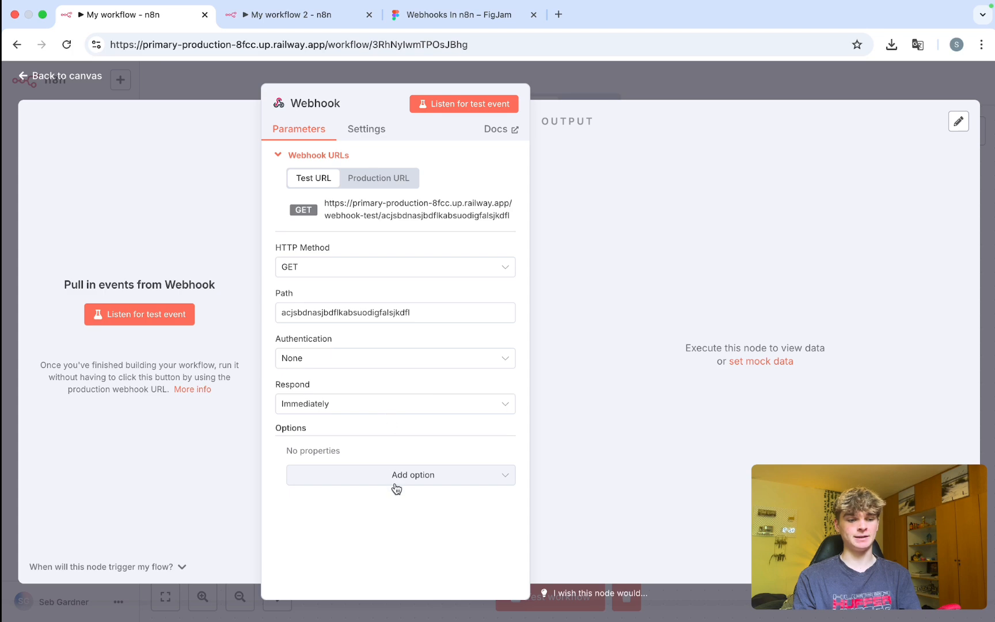
click(380, 475)
scroll(375, 414, up, 5)
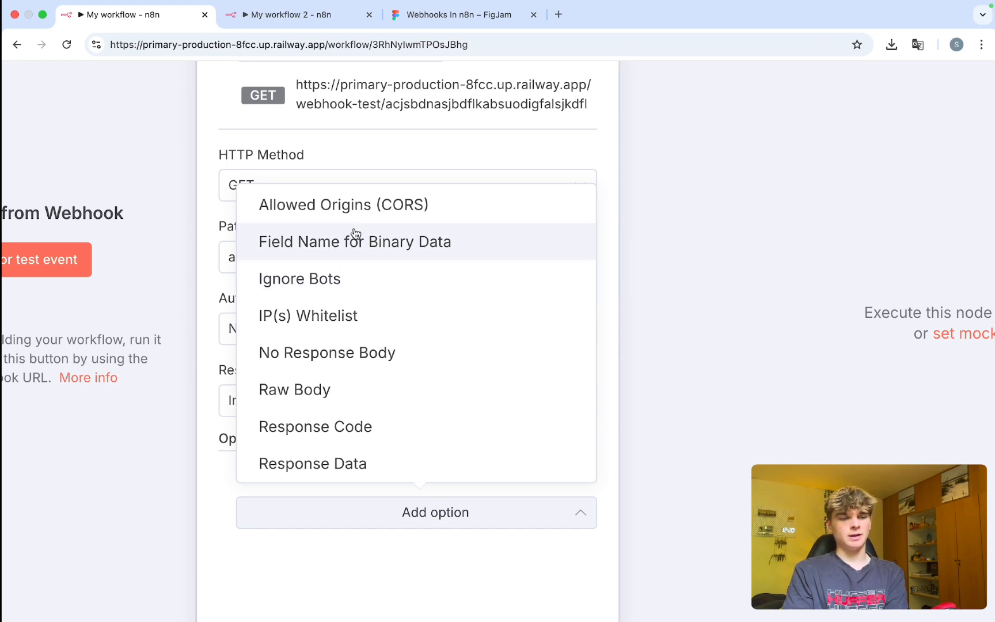
scroll(350, 287, down, 1)
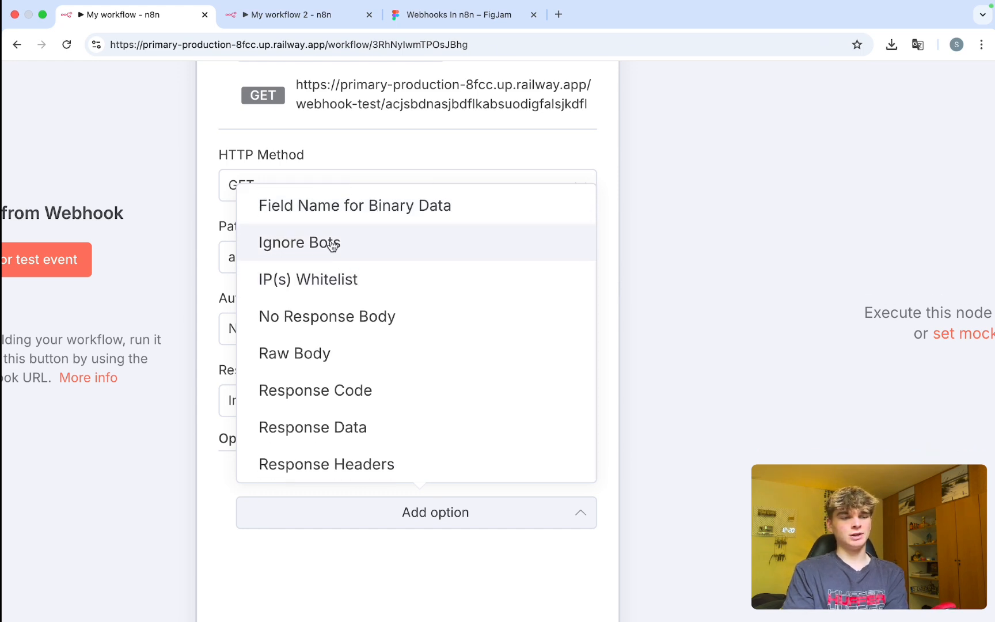
scroll(333, 241, down, 1)
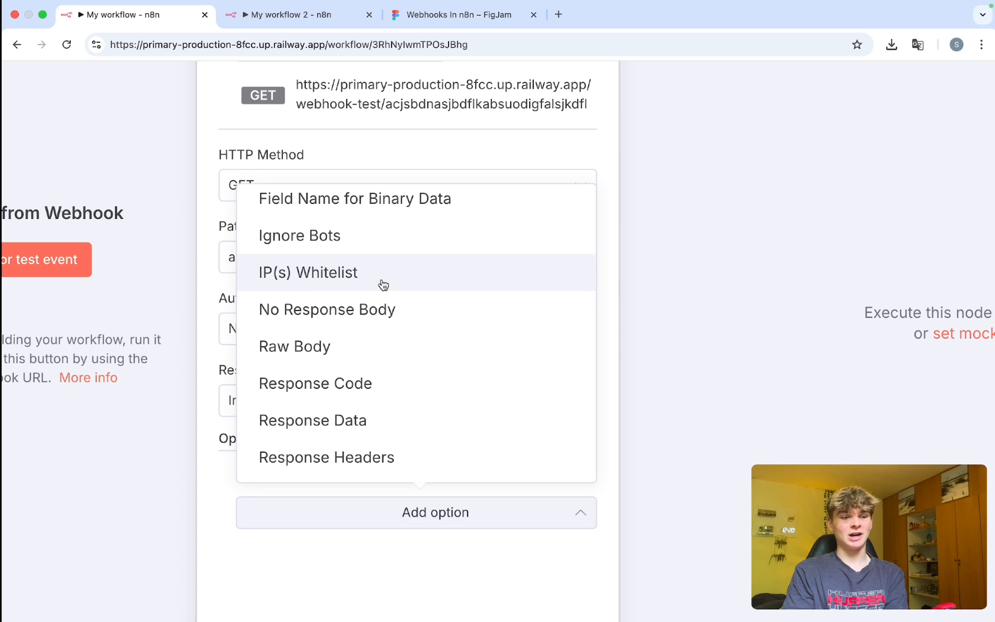
click(341, 277)
mouse_move(349, 462)
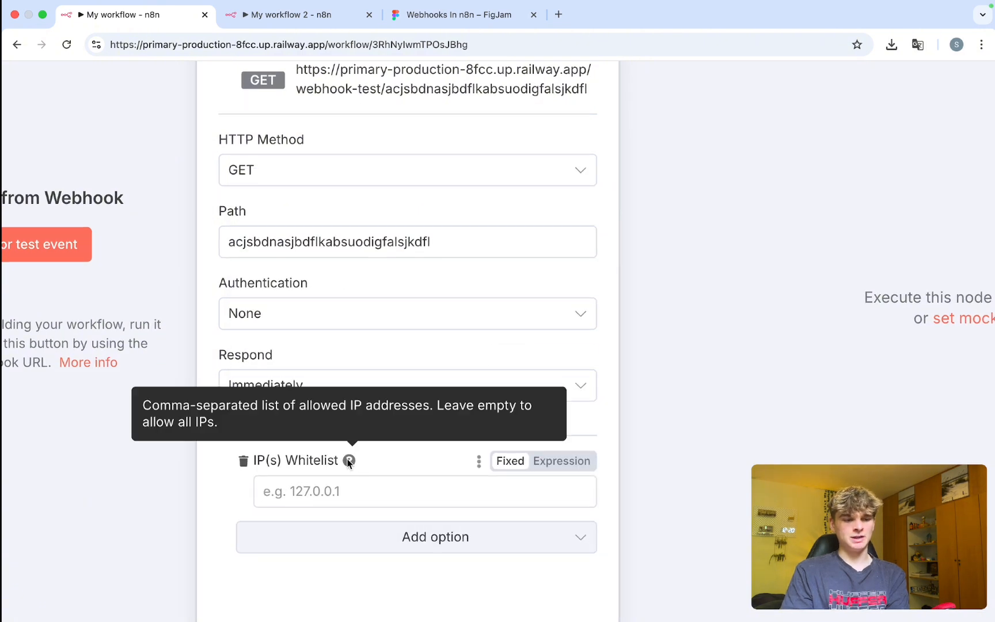
drag(304, 406, 438, 410)
click(418, 413)
click(269, 460)
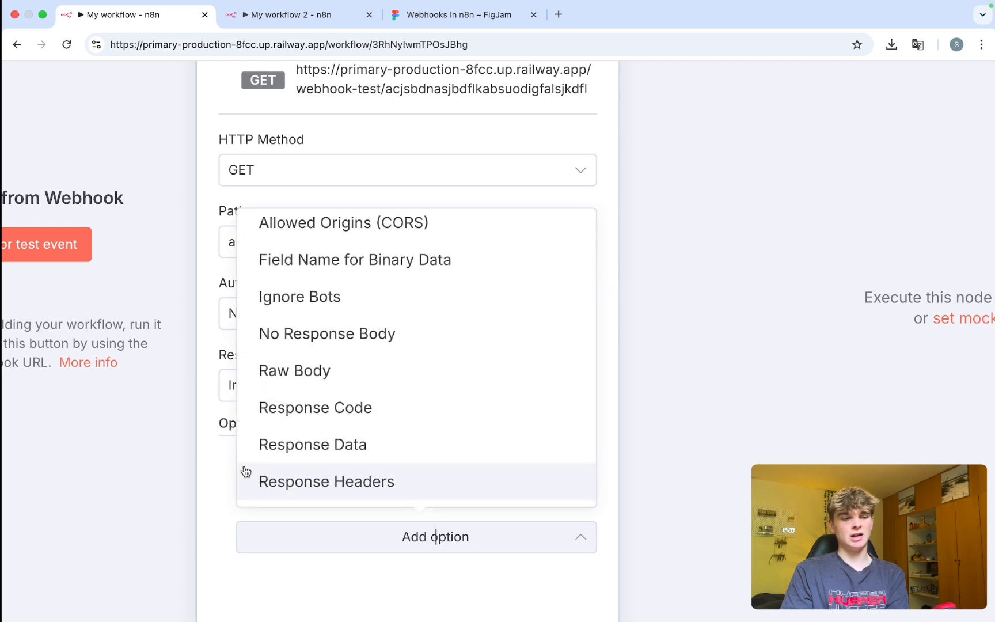
click(219, 481)
click(242, 460)
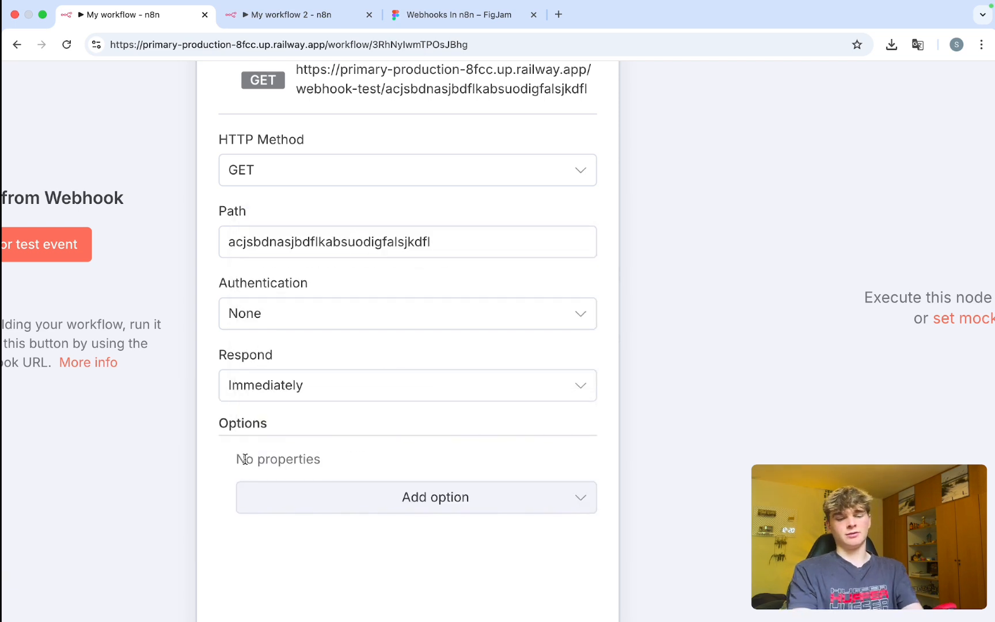
key(super+t)
text(ip)
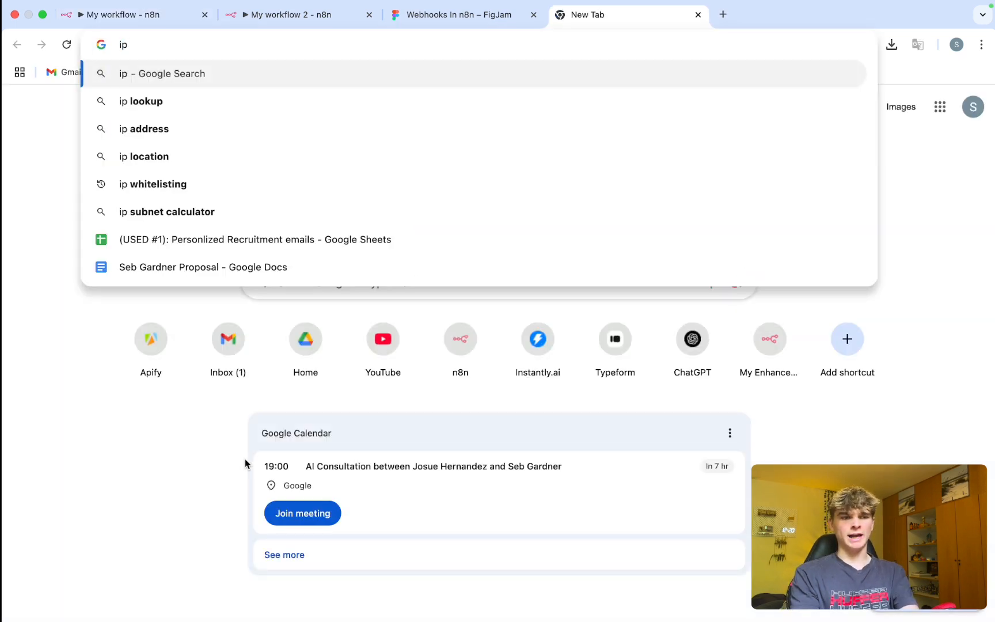
text( address what)
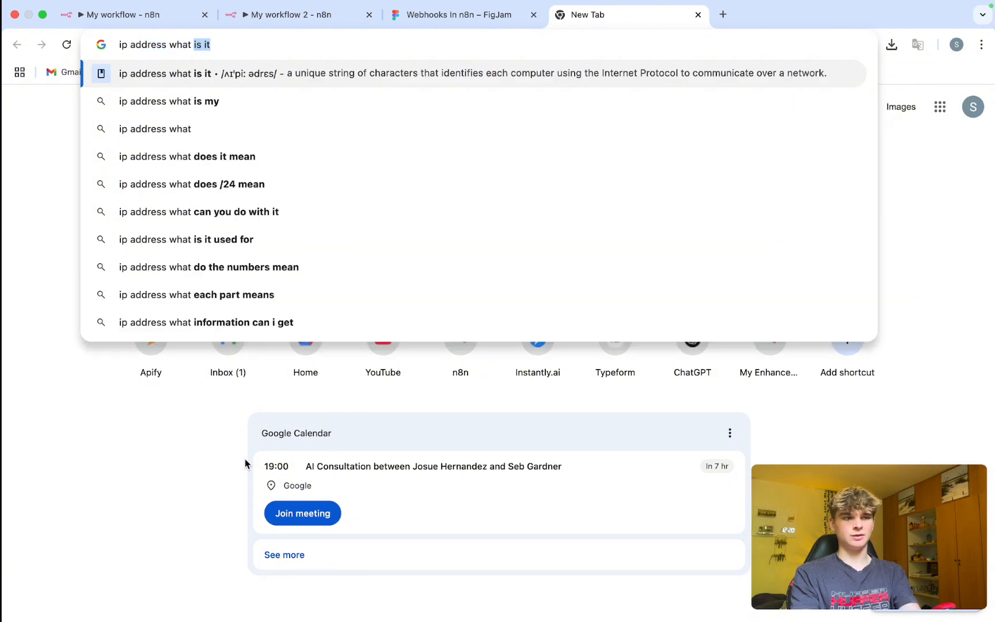
key(BackSpace)
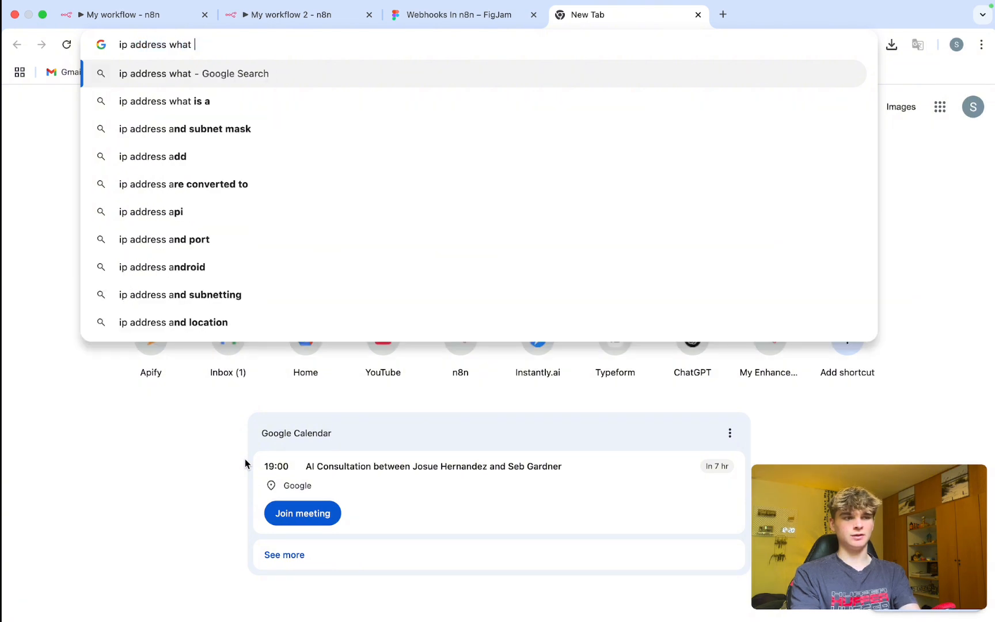
text(is it)
key(Return)
drag(178, 324, 339, 326)
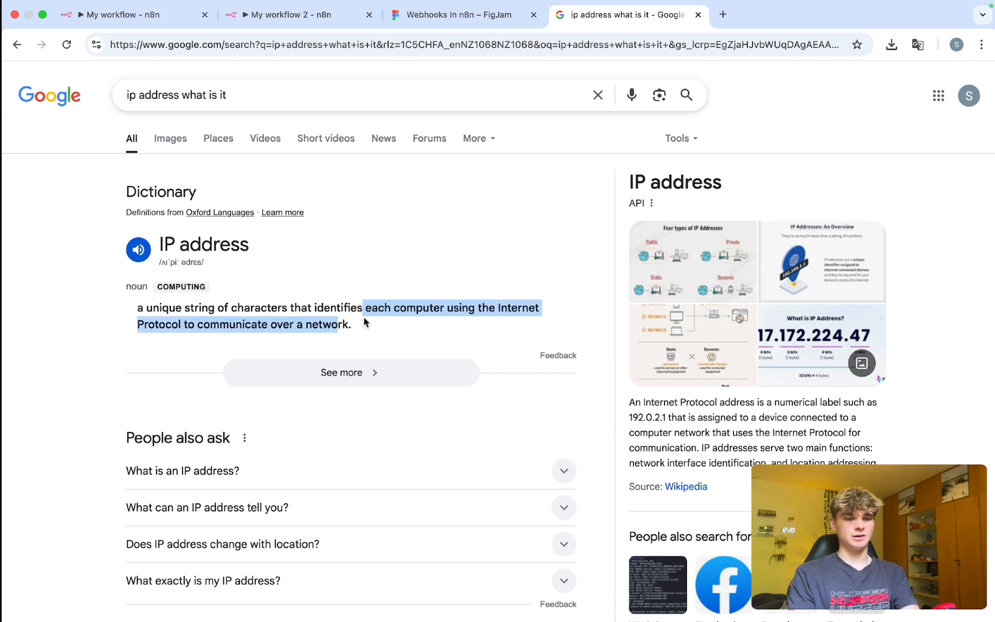
key(super+w)
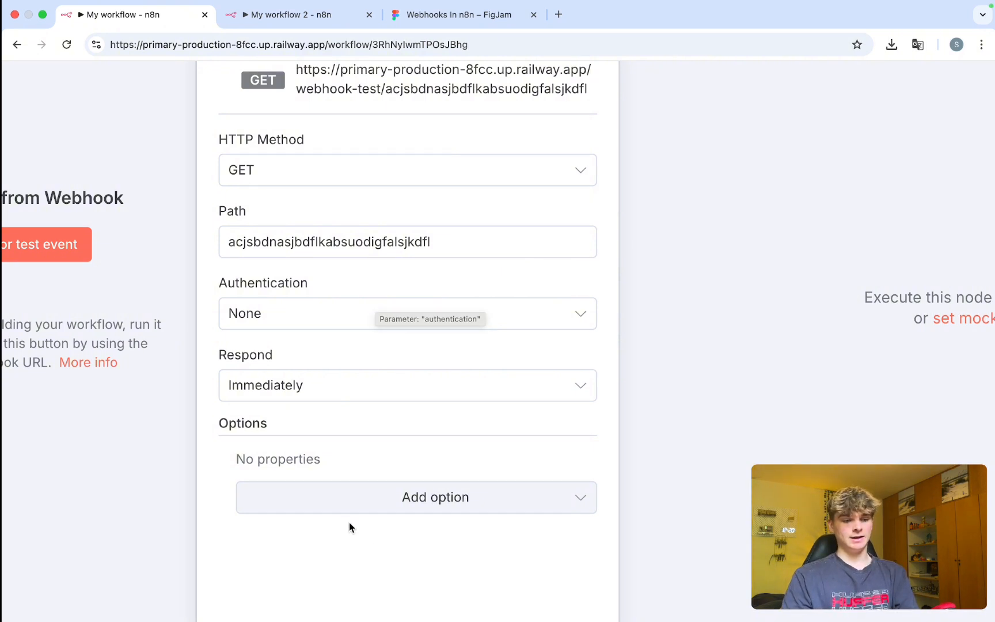
Add the Raw Body option to the Webhook node, then remove it.
click(322, 506)
scroll(361, 389, down, 2)
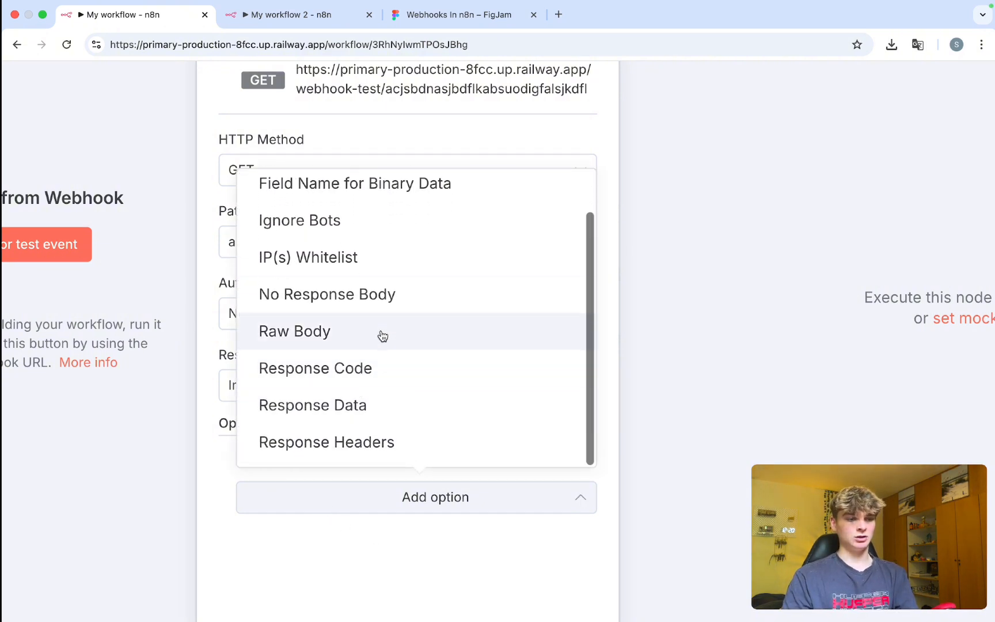
scroll(361, 293, down, 1)
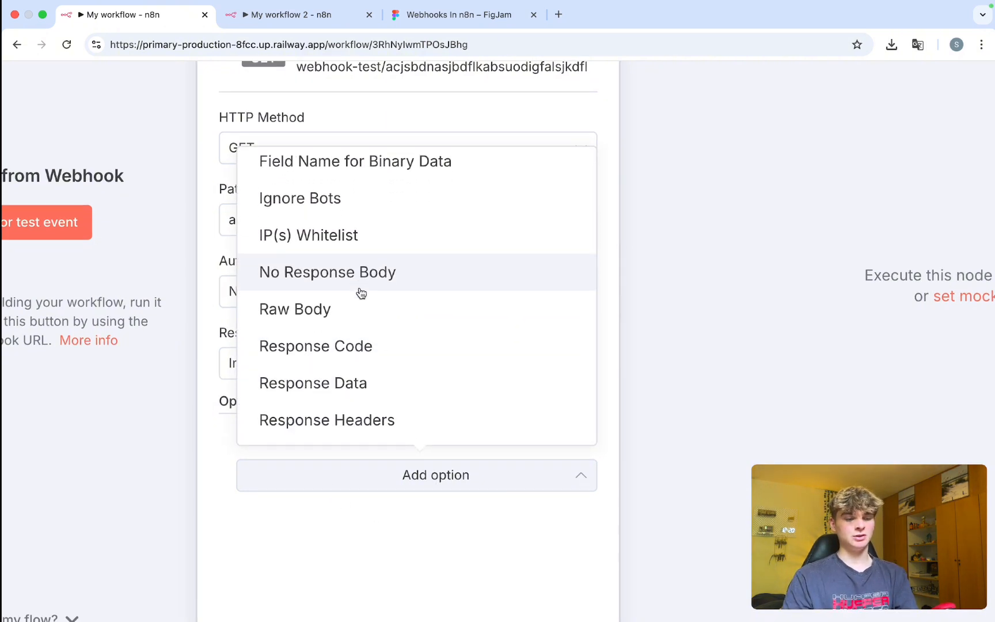
click(354, 326)
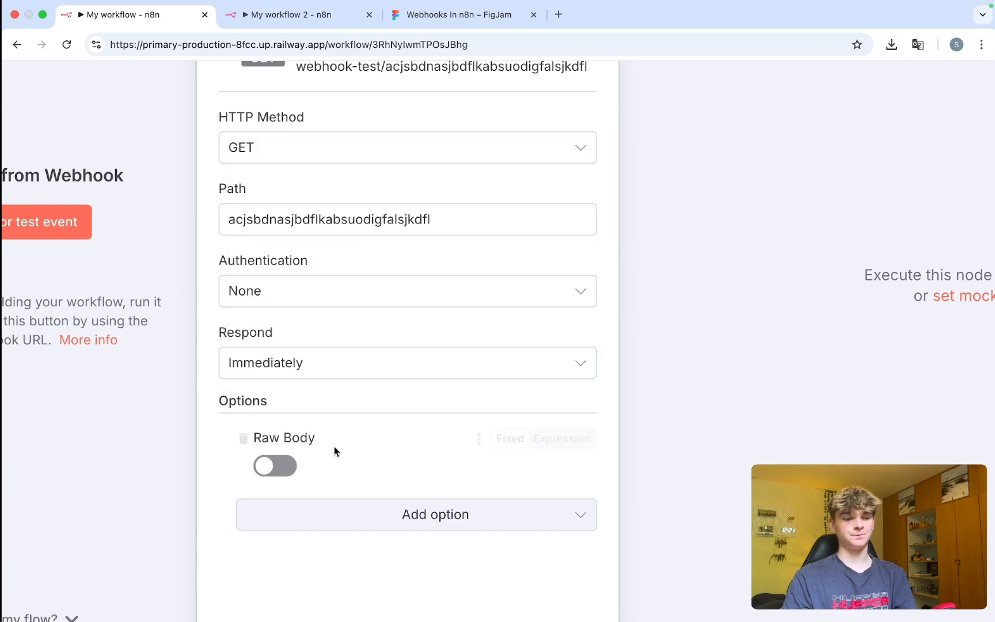
scroll(333, 447, down, 1)
scroll(241, 406, up, 1)
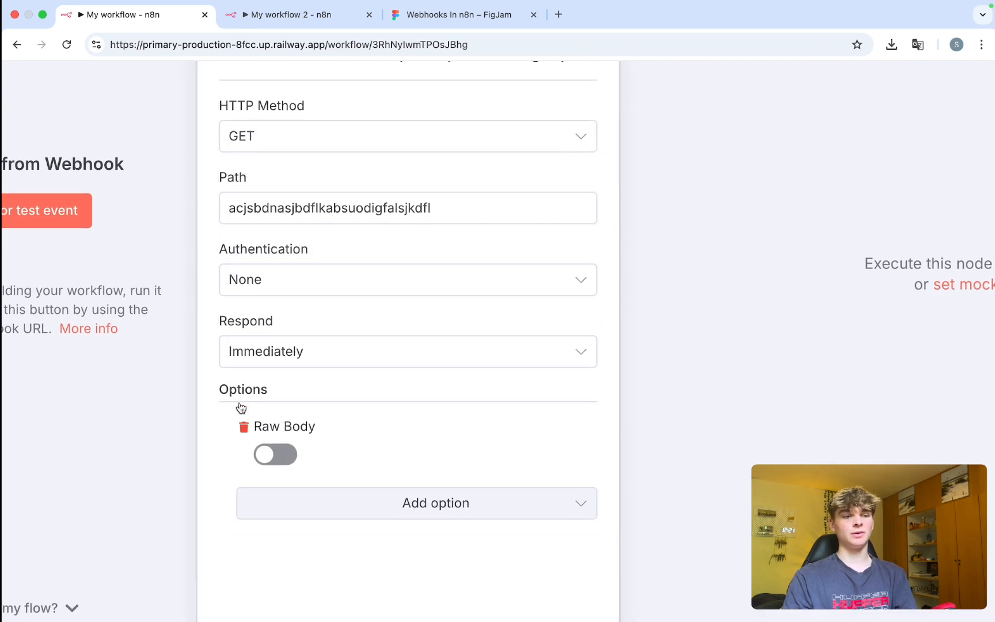
click(240, 425)
Try the Response Data option, then remove it.
click(326, 474)
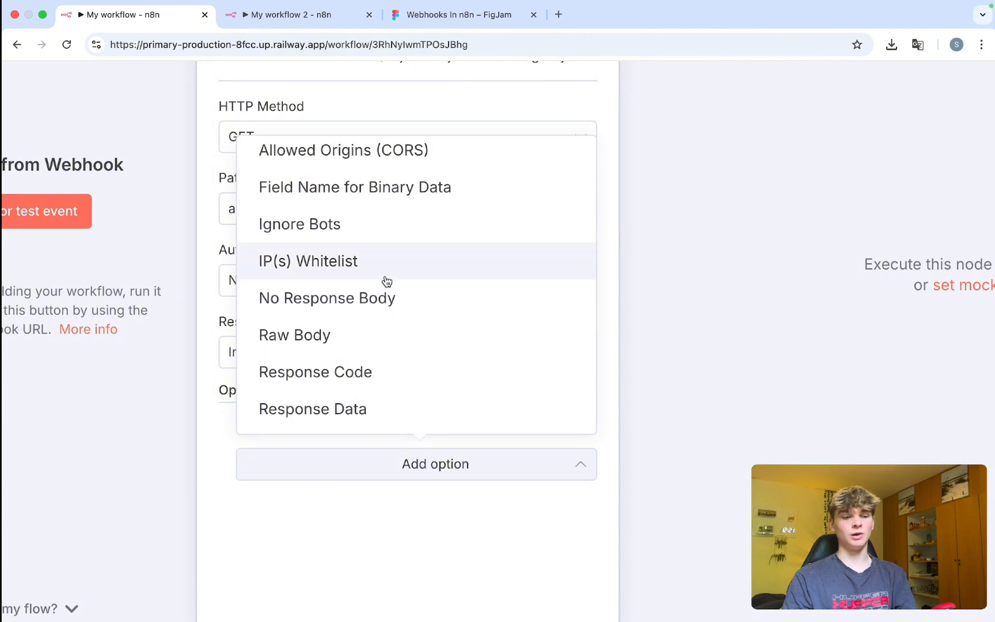
scroll(386, 282, down, 2)
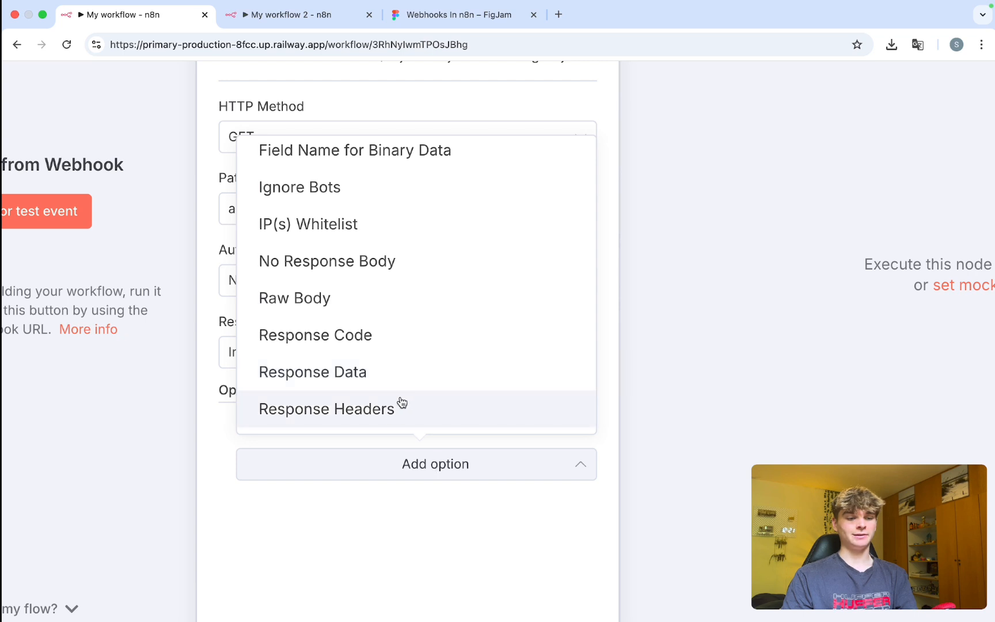
click(382, 374)
click(360, 459)
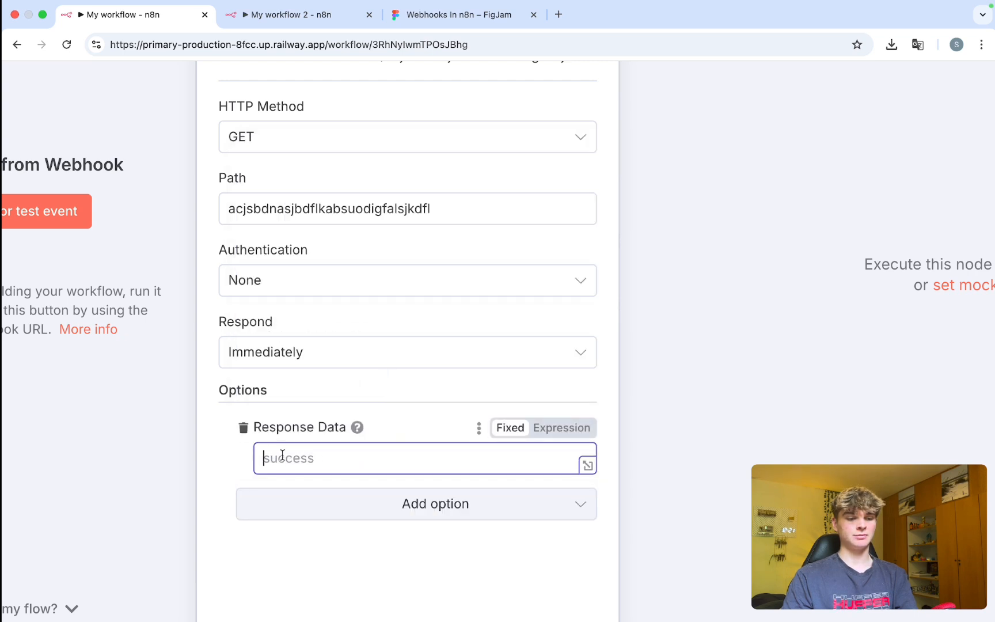
click(246, 431)
Add the Response Code option, browse the available codes, then remove it.
click(253, 464)
scroll(349, 373, down, 2)
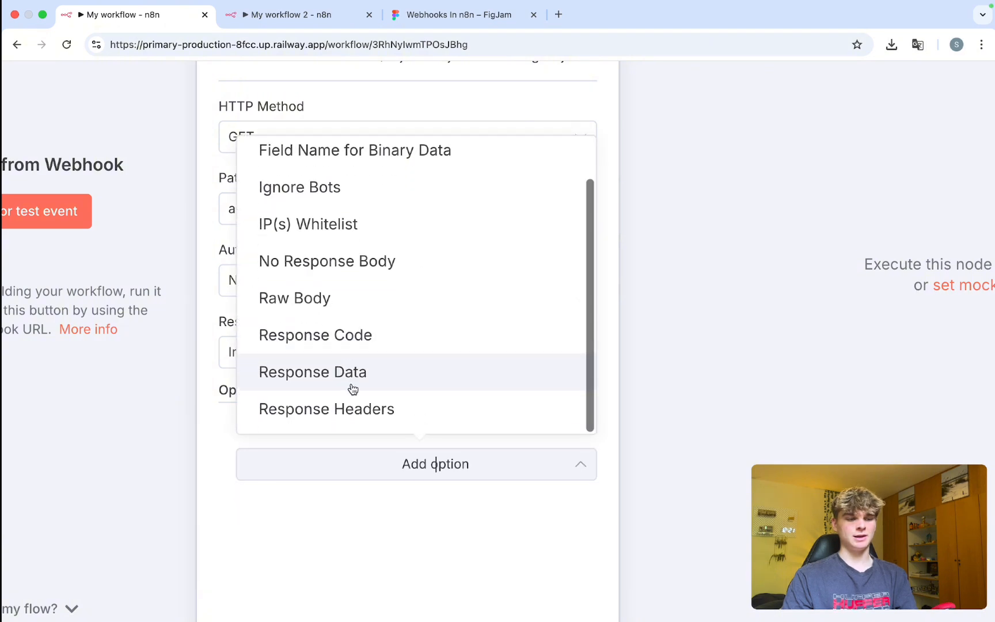
scroll(355, 324, up, 2)
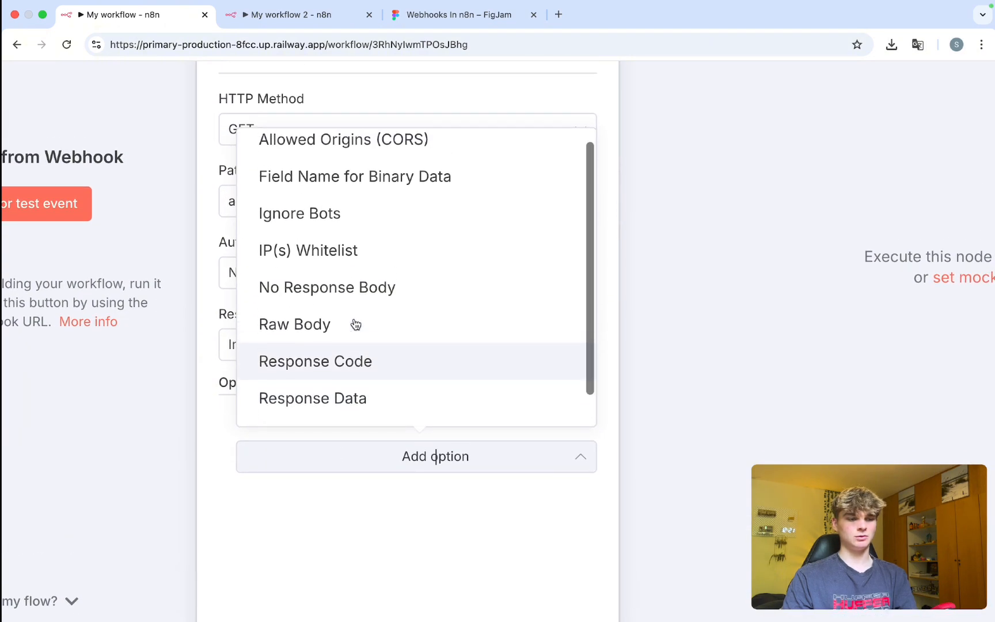
scroll(355, 323, down, 2)
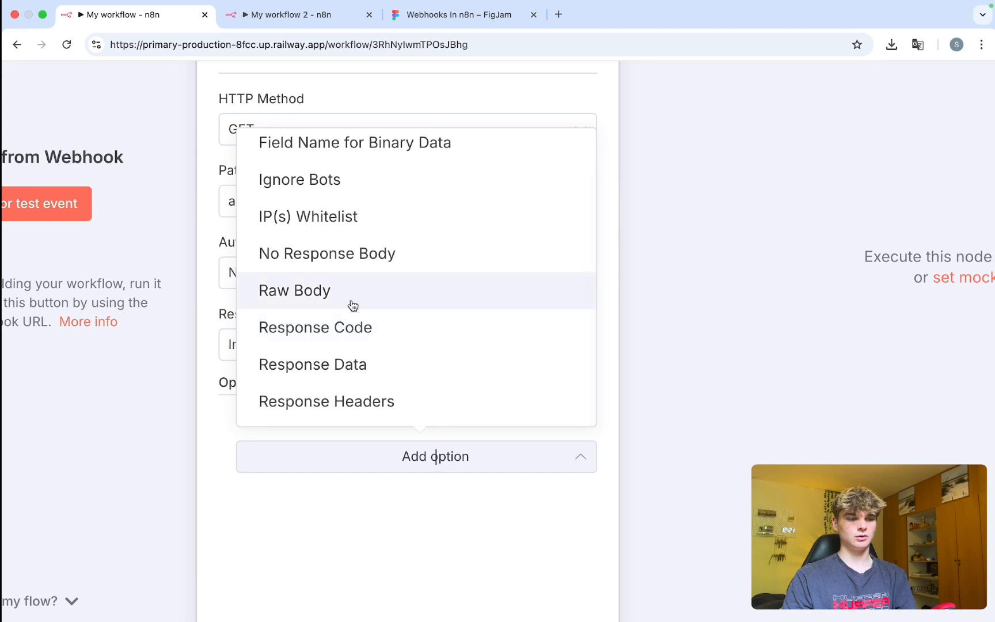
click(356, 325)
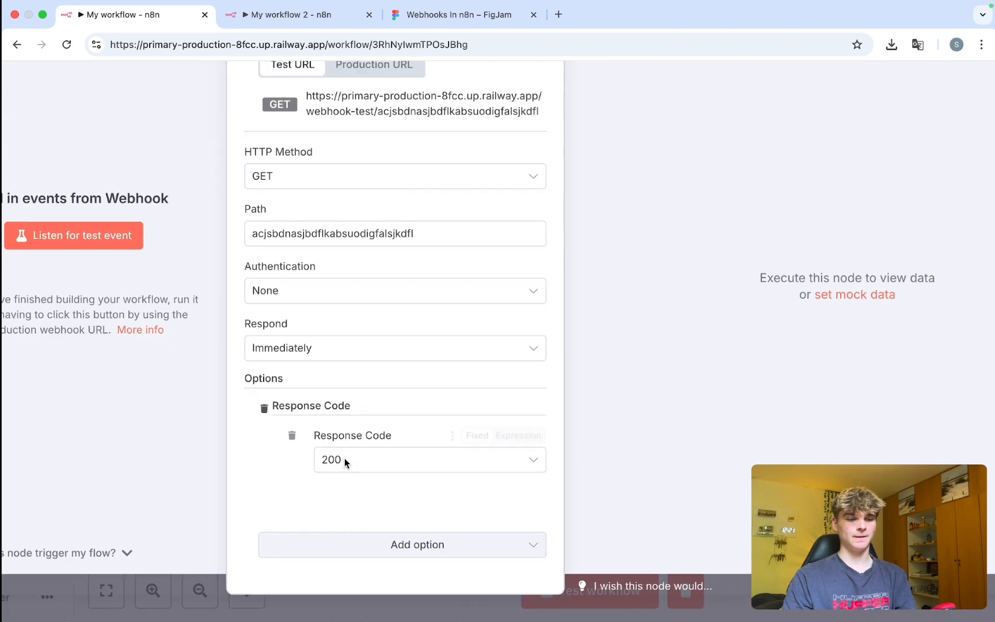
click(344, 458)
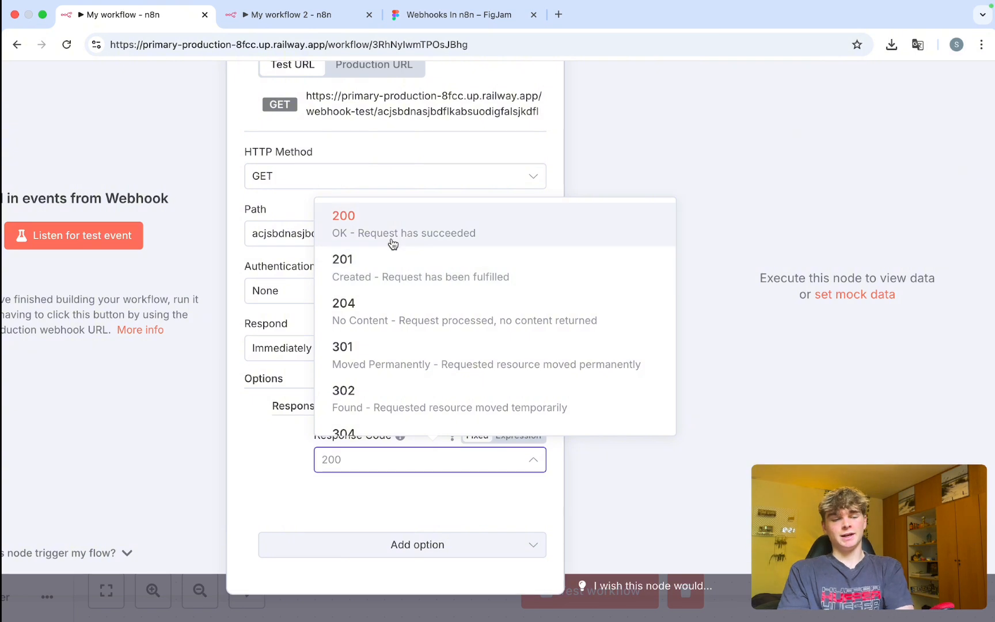
scroll(420, 288, down, 3)
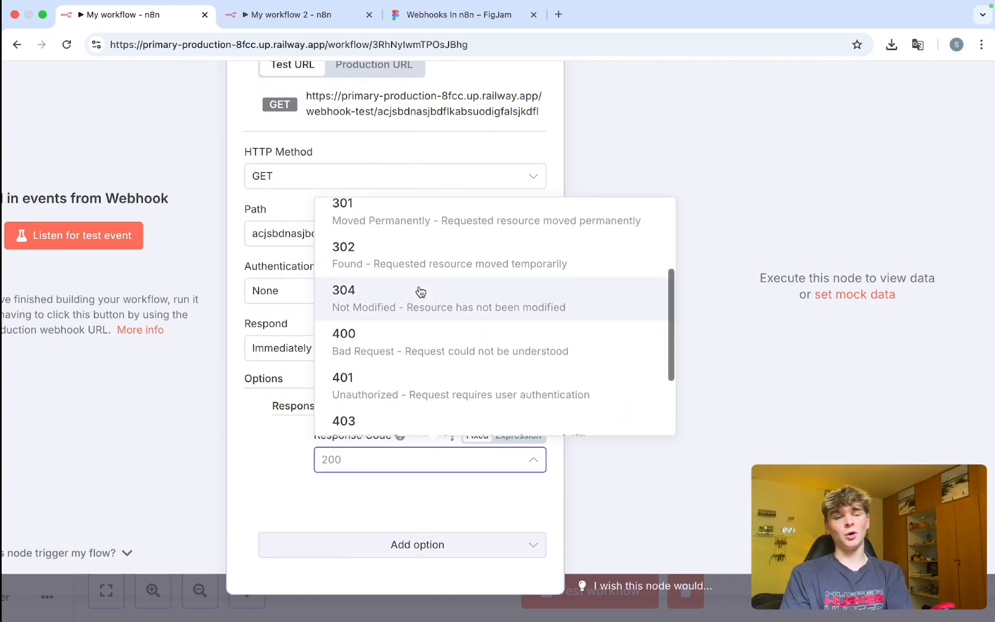
scroll(420, 292, down, 2)
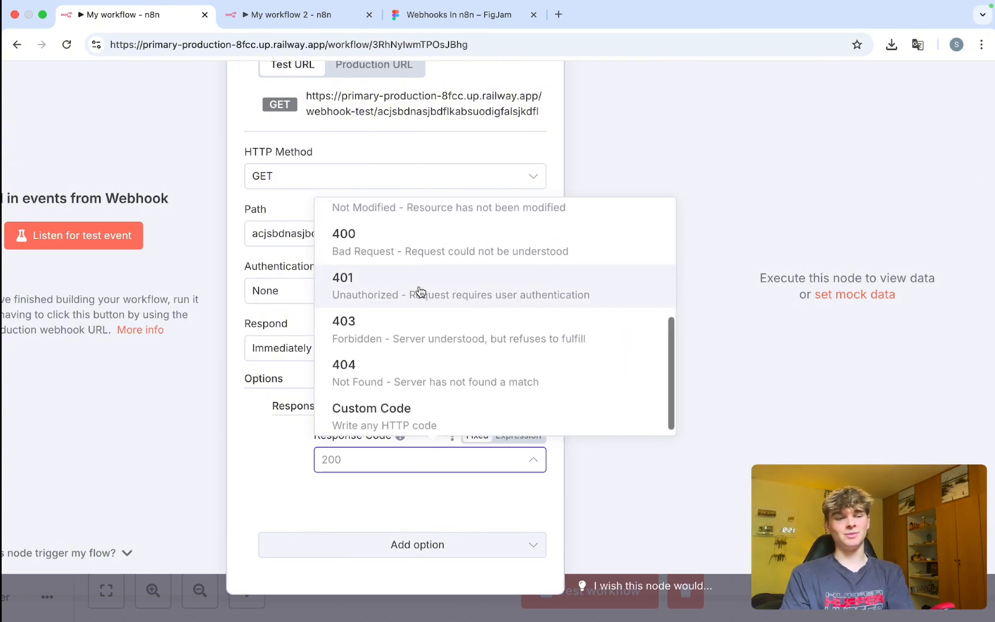
scroll(408, 297, up, 3)
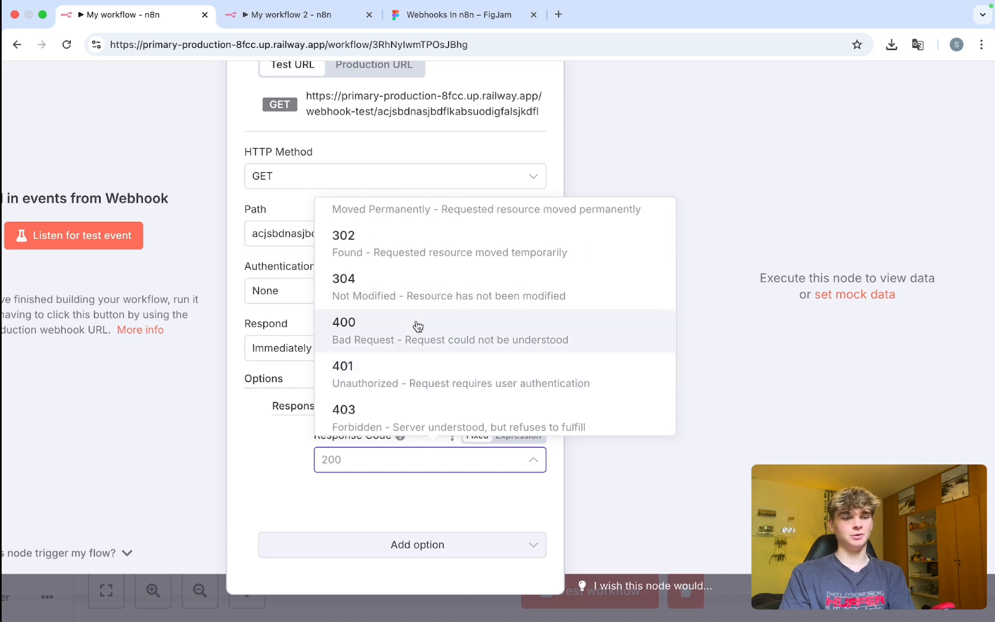
click(269, 409)
scroll(415, 375, up, 3)
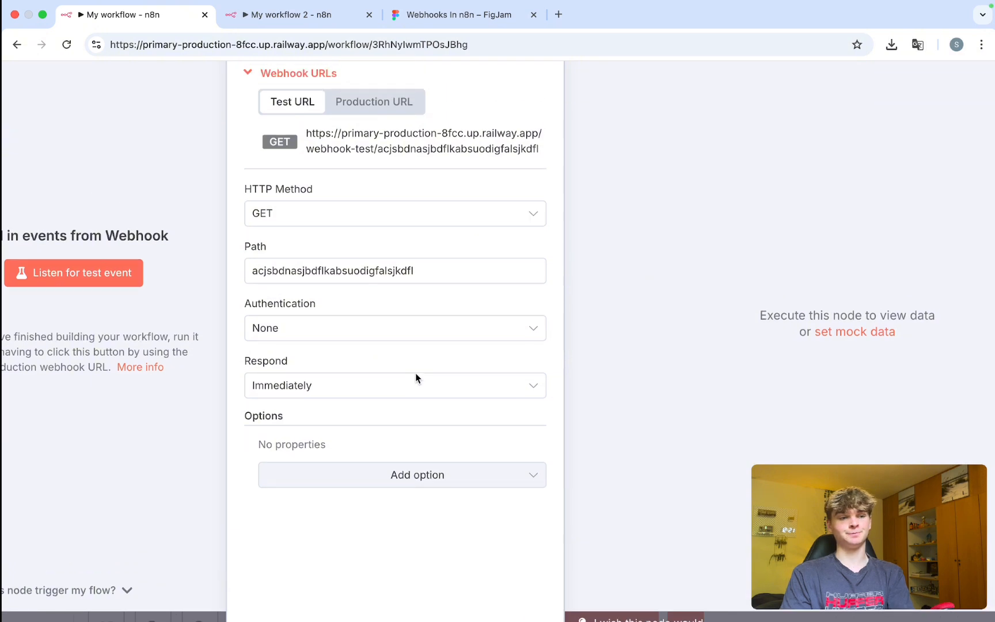
Copy the Webhook's GET test URL, listen for a test event, and open a new browser tab.
key(super+minus)
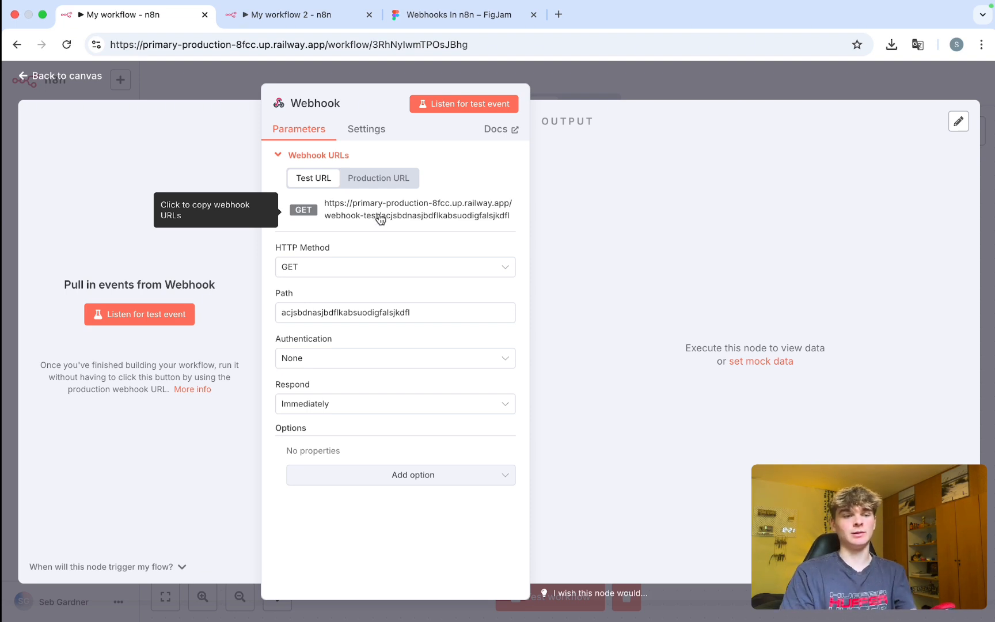
scroll(380, 219, up, 3)
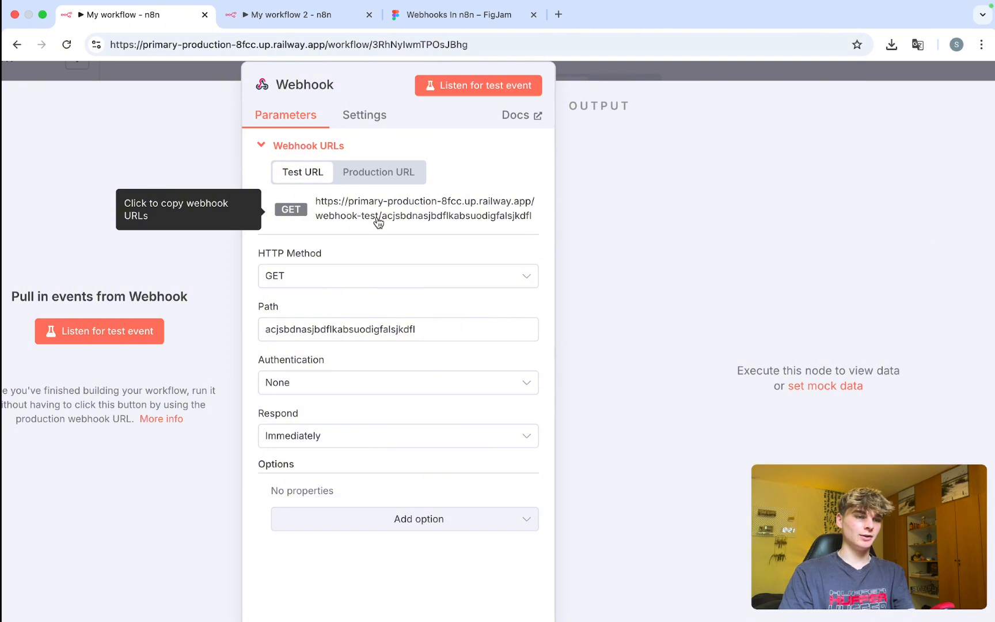
scroll(378, 223, left, 3)
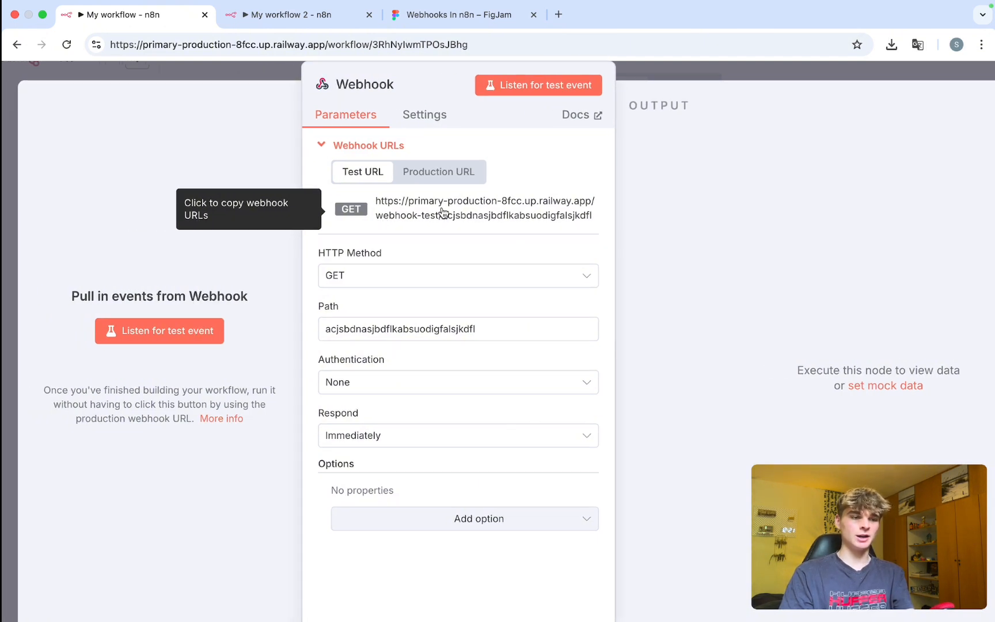
click(354, 208)
click(182, 333)
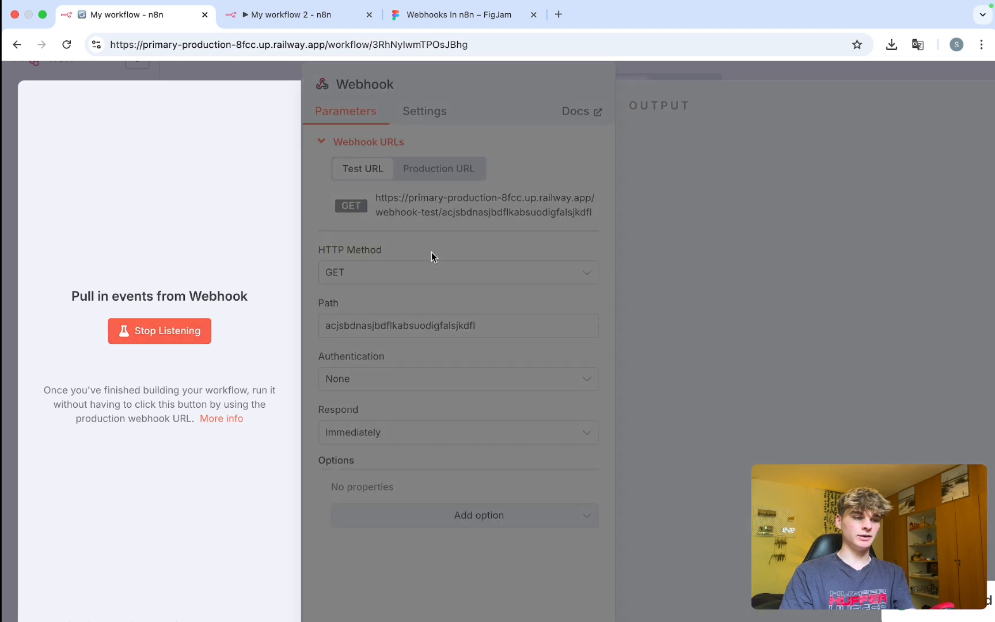
key(super+t)
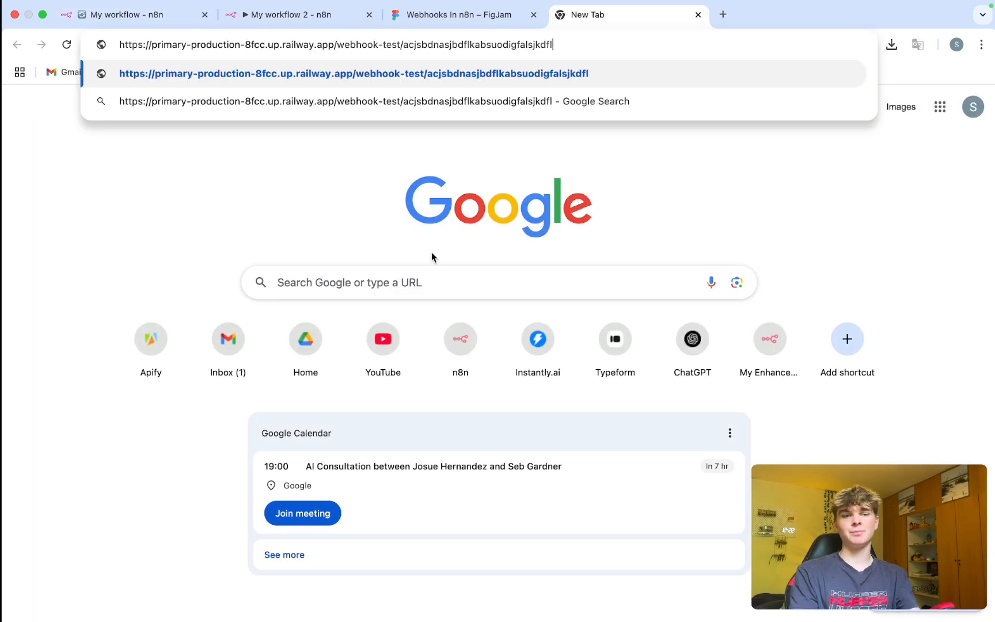
Call the test webhook URL in a new tab, confirm 'Workflow was started', then close the tab.
key(Return)
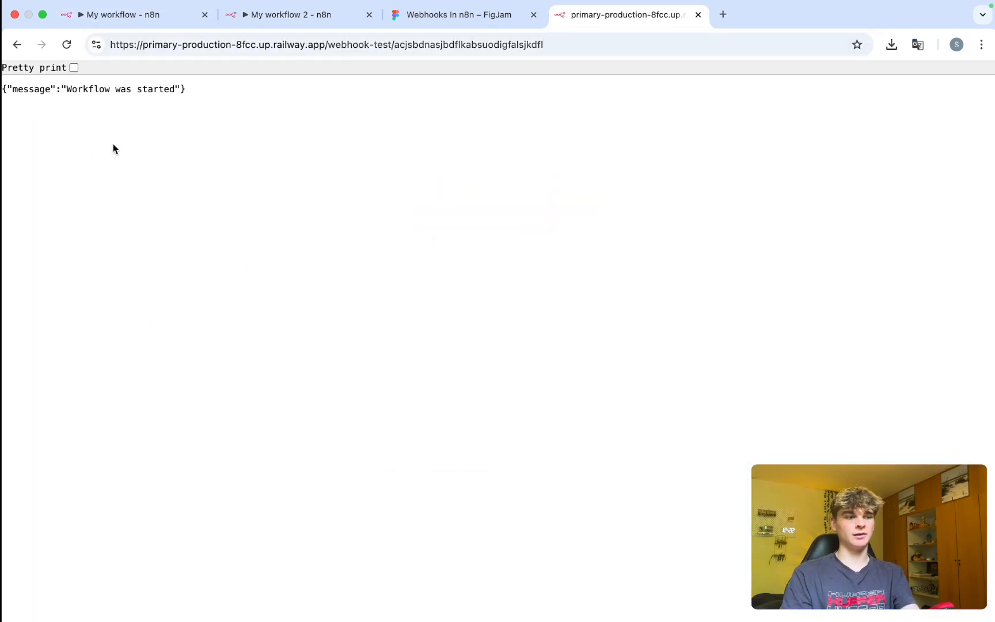
drag(185, 90, 3, 90)
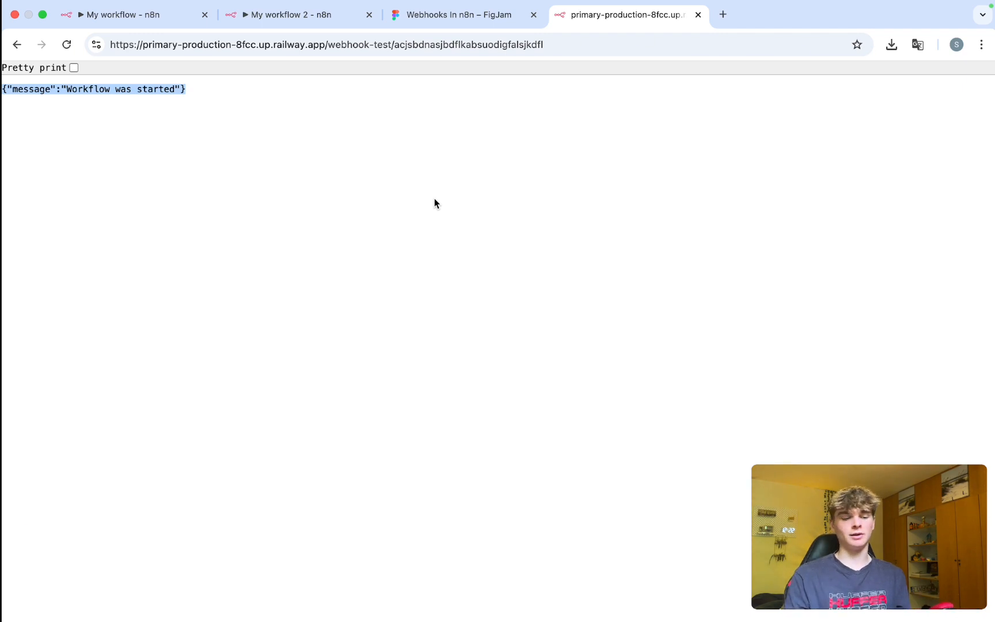
key(super+w)
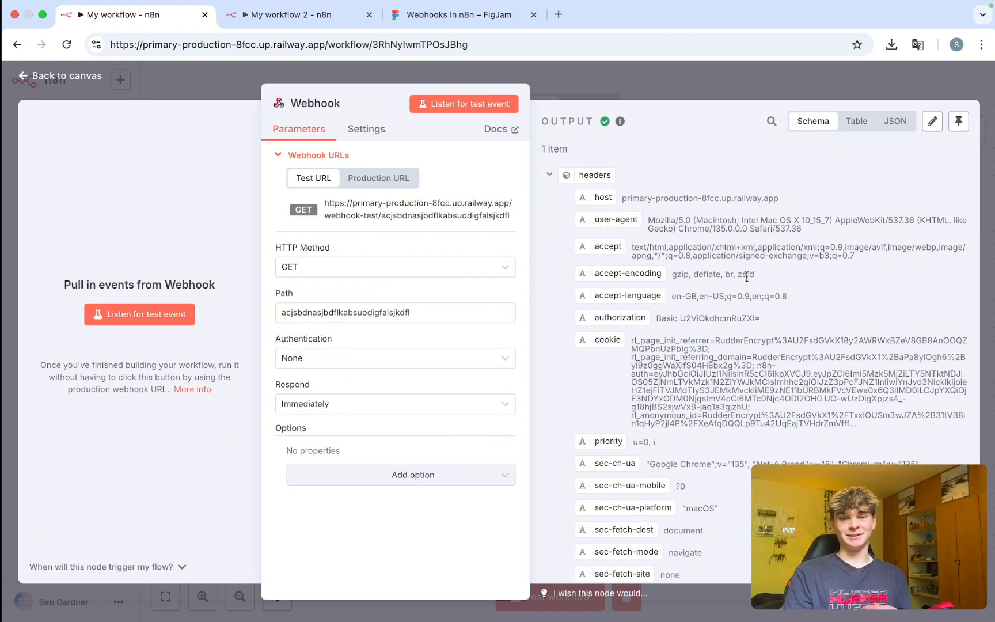
Inspect the received request's user-agent, cookie and authorization headers in the Webhook output.
scroll(747, 277, up, 3)
scroll(747, 277, right, 1)
scroll(747, 277, down, 1)
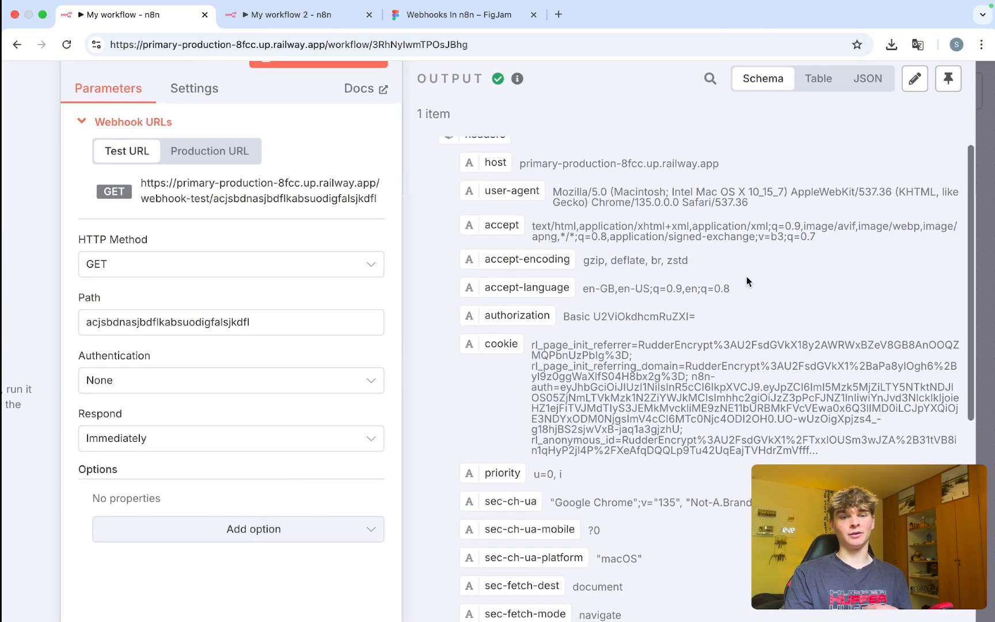
scroll(746, 281, up, 1)
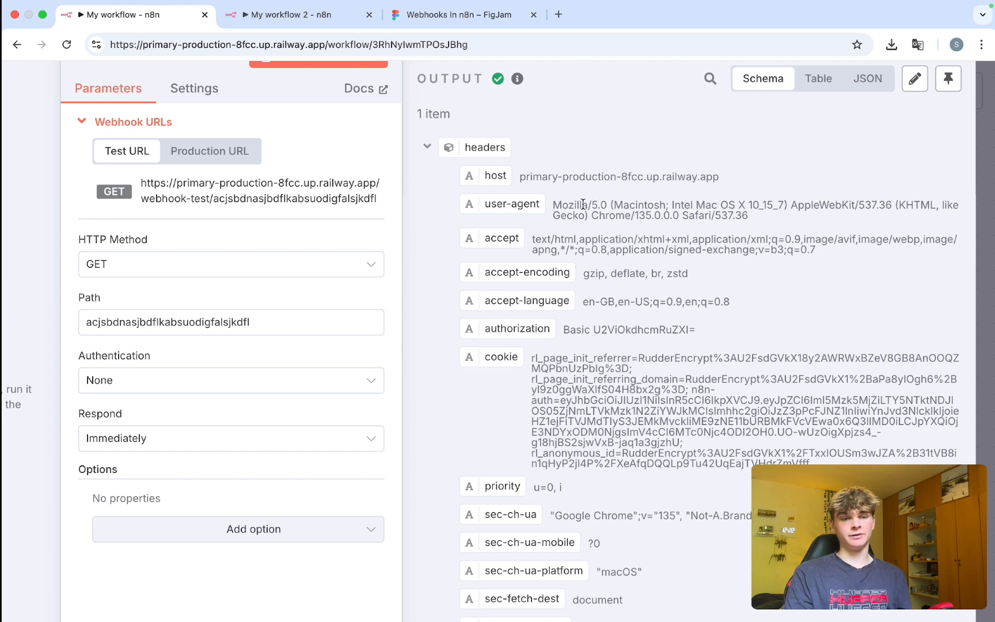
drag(612, 204, 784, 205)
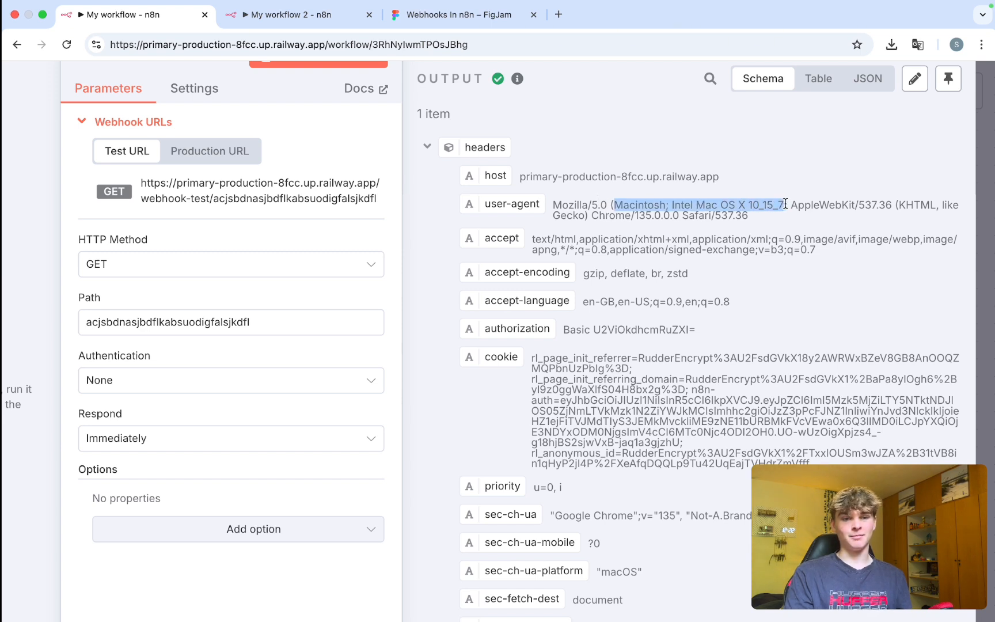
drag(756, 217, 599, 220)
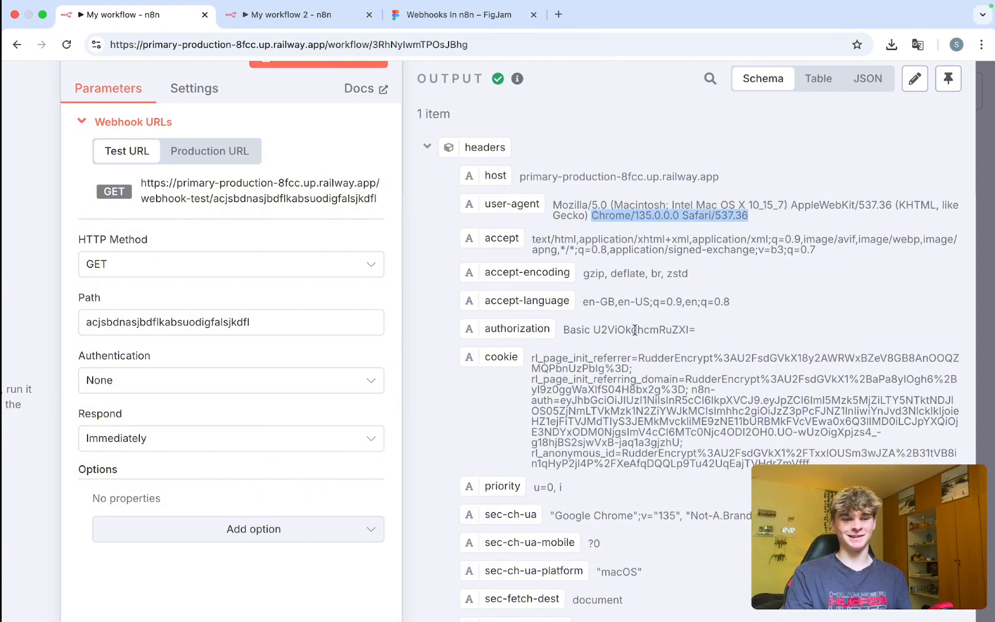
scroll(635, 330, down, 1)
double_click(597, 368)
double_click(636, 309)
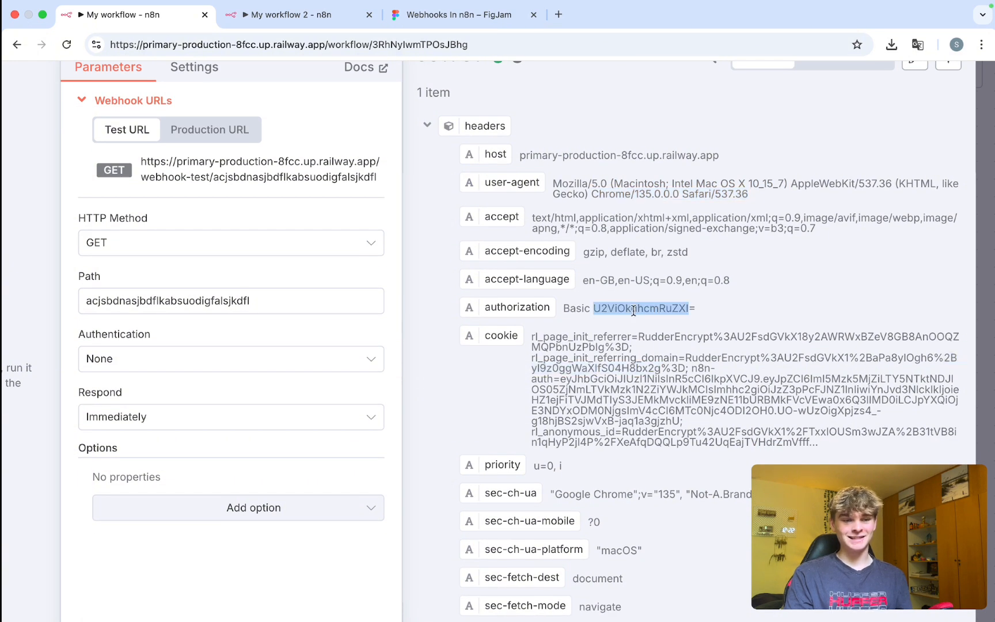
Scroll further down to check the x-railway-request-id header, then return to the top.
scroll(627, 356, down, 3)
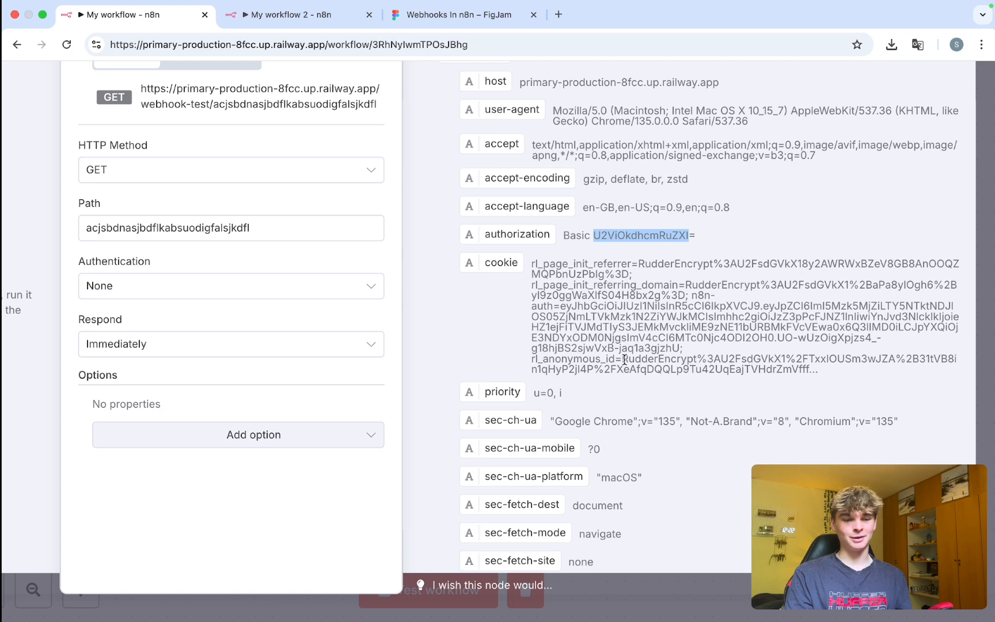
scroll(702, 495, down, 15)
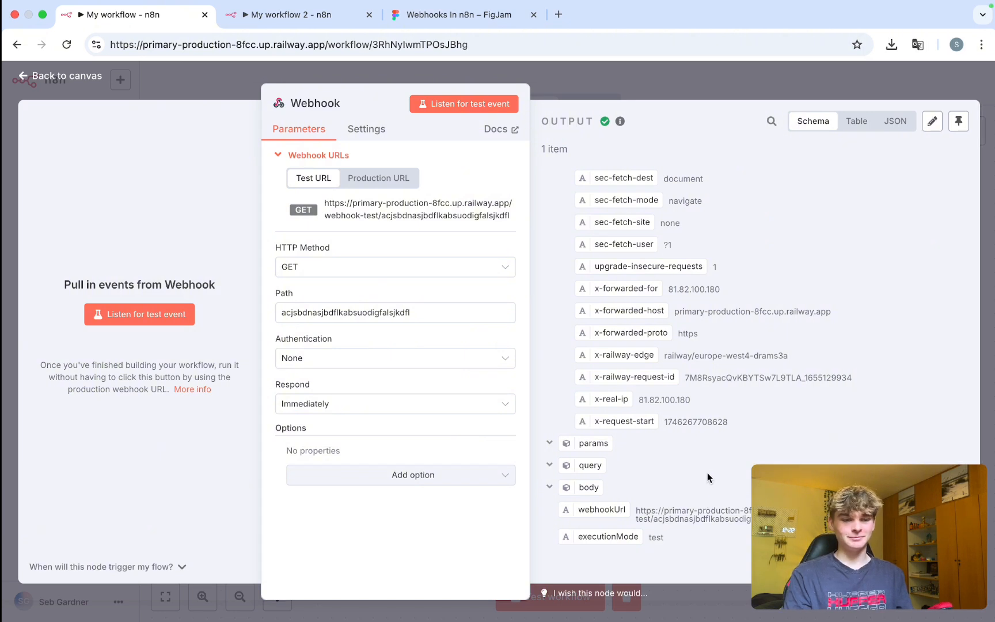
double_click(743, 377)
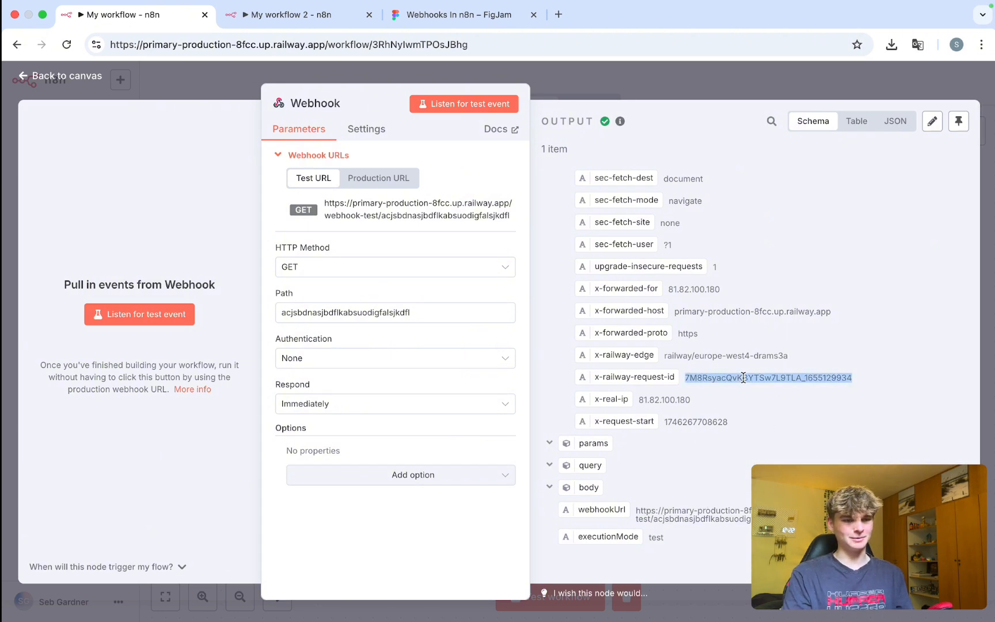
scroll(740, 357, up, 5)
scroll(734, 326, up, 5)
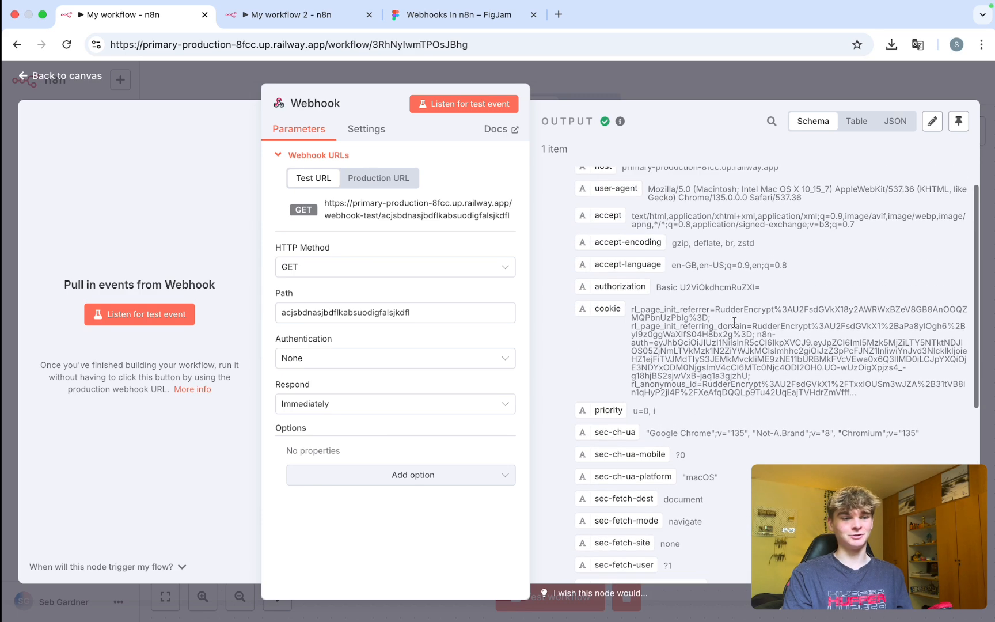
scroll(724, 341, up, 1)
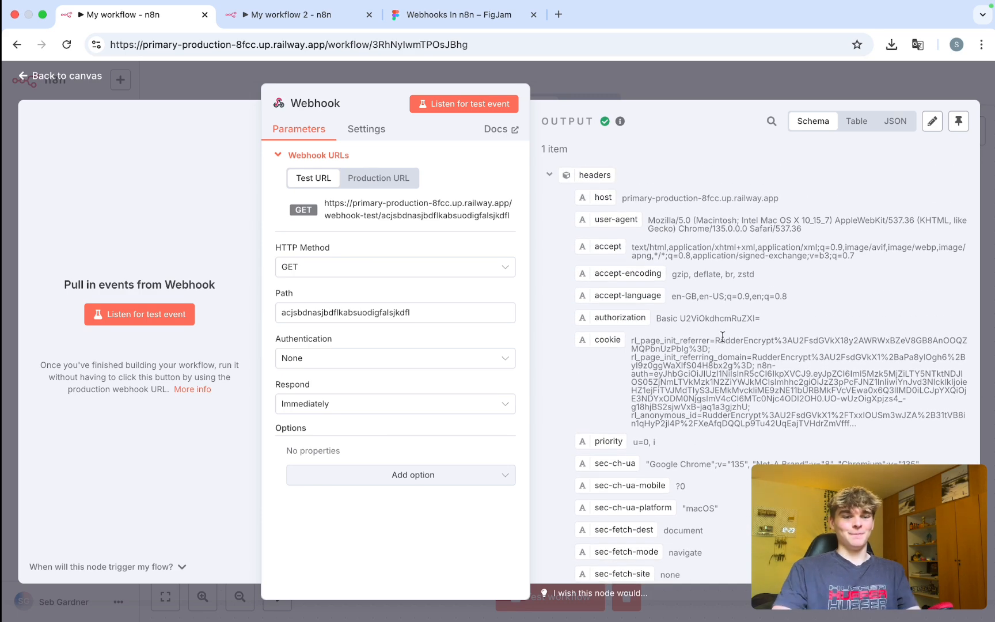
scroll(698, 311, down, 10)
scroll(696, 306, up, 10)
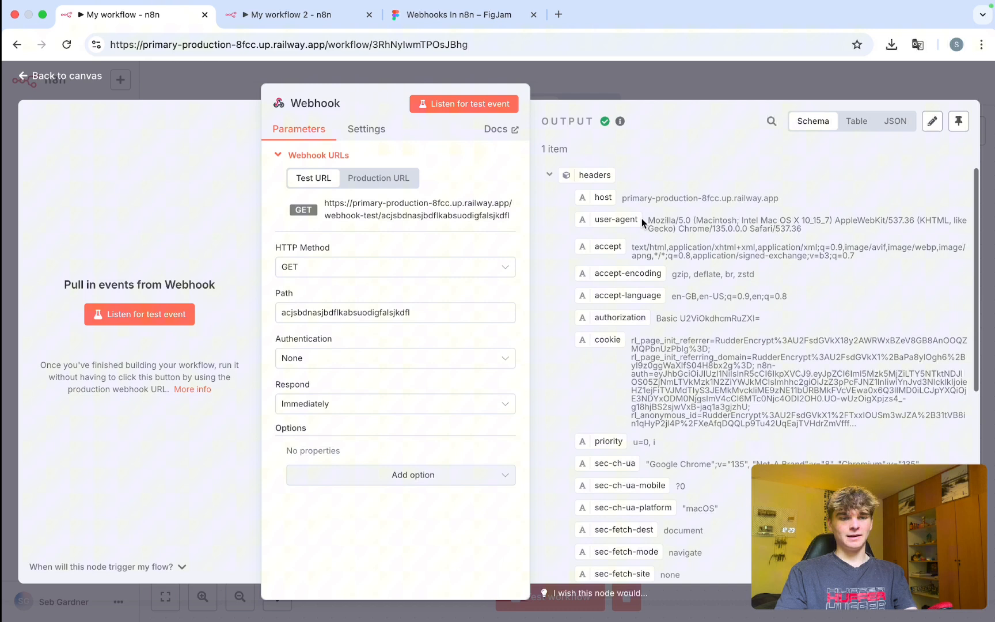
Collapse headers, params and query in the output, then re-expand params to check for path parameters.
click(549, 176)
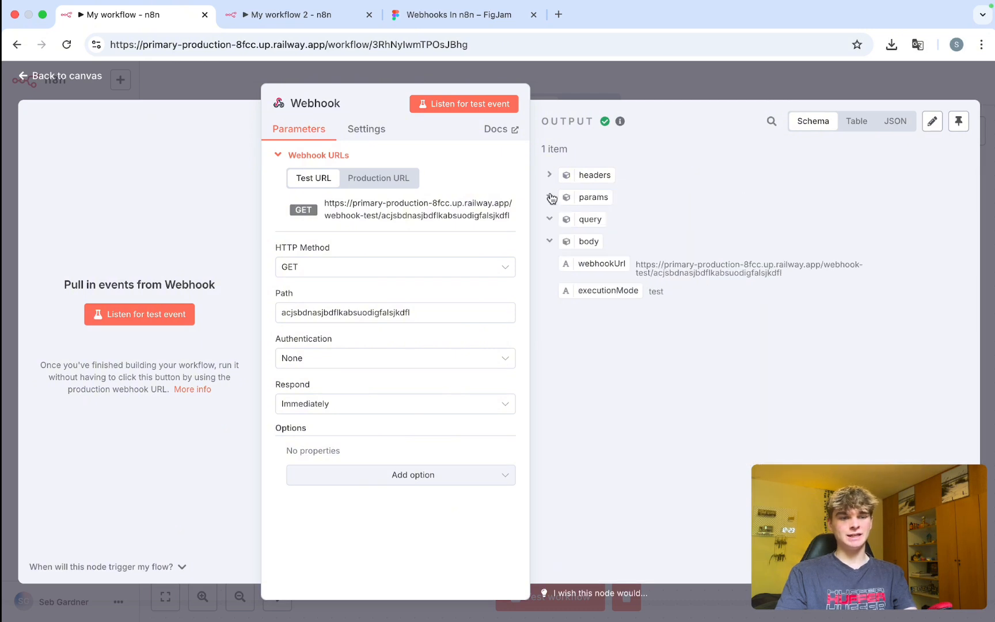
click(550, 197)
click(549, 219)
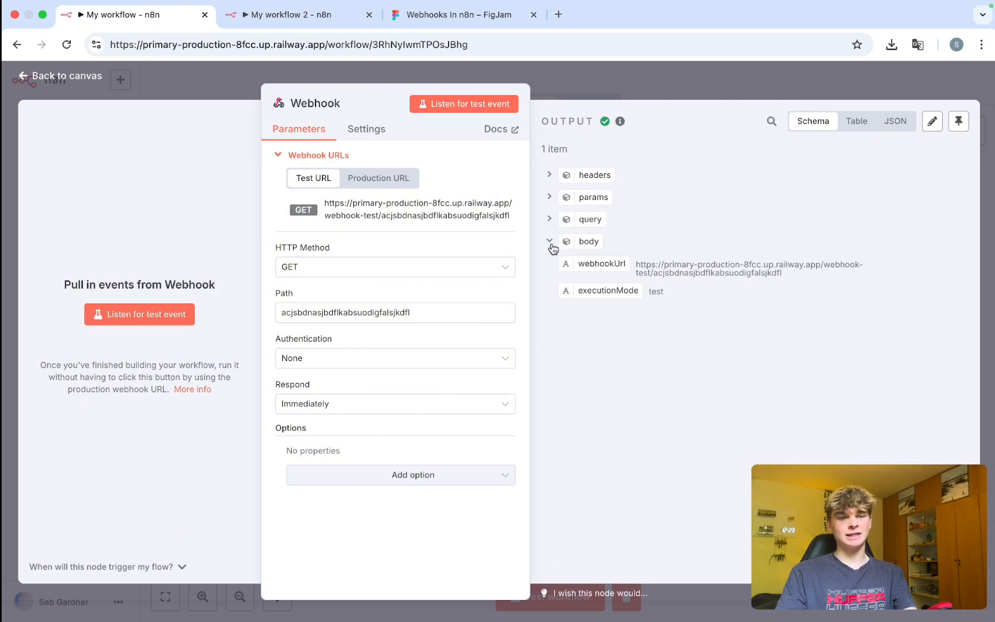
click(549, 196)
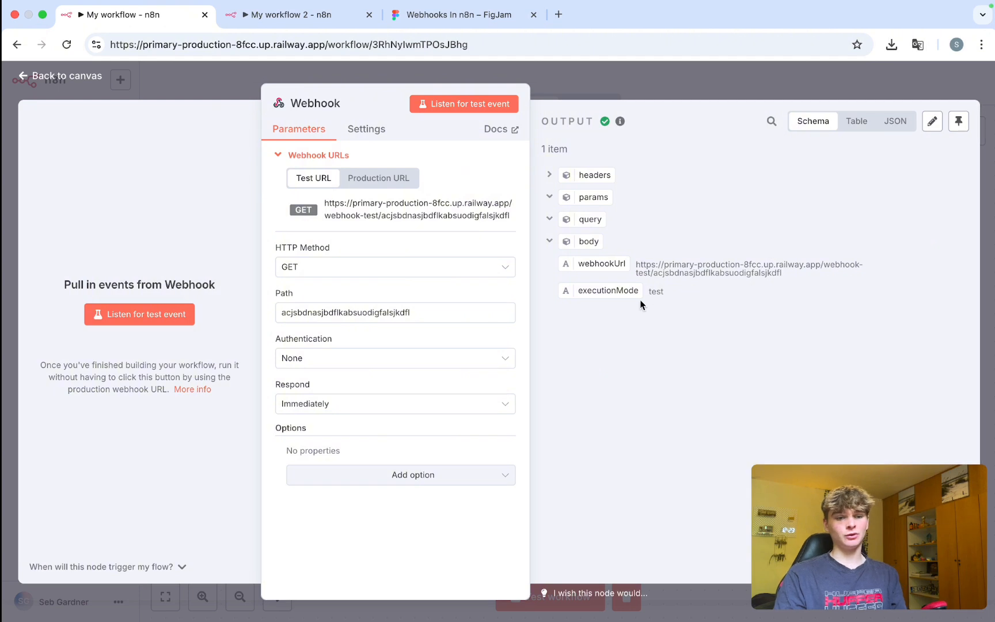
Check the webhookUrl and executionMode 'test' values, and compare the Production and Test webhook URLs.
double_click(695, 265)
drag(669, 295, 566, 299)
click(567, 299)
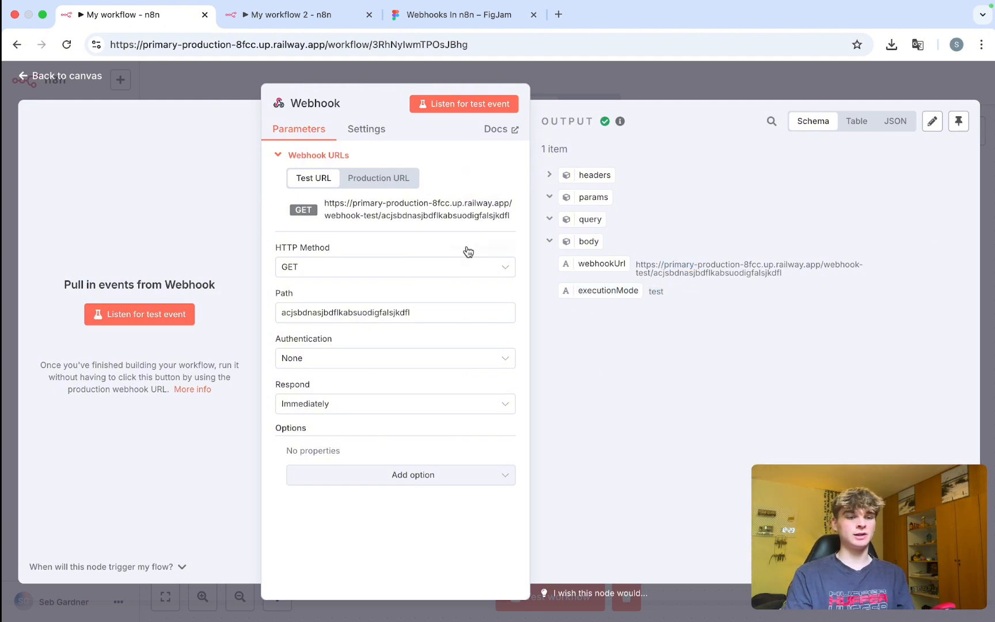
click(402, 179)
click(300, 178)
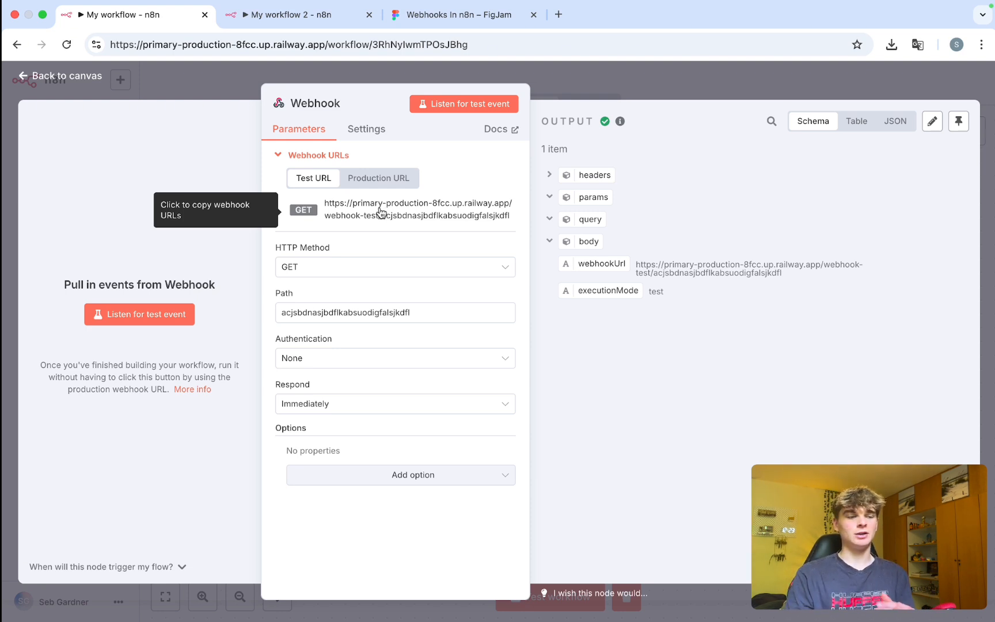
Listen for a test event and call the test URL in a new tab with firstName and lastName query parameters.
click(161, 314)
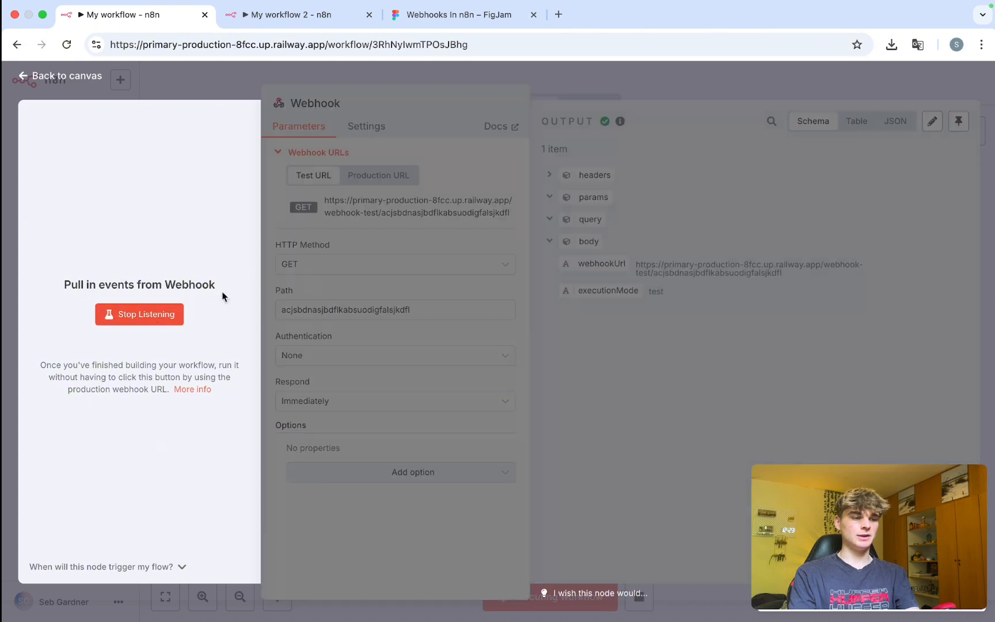
key(super+t)
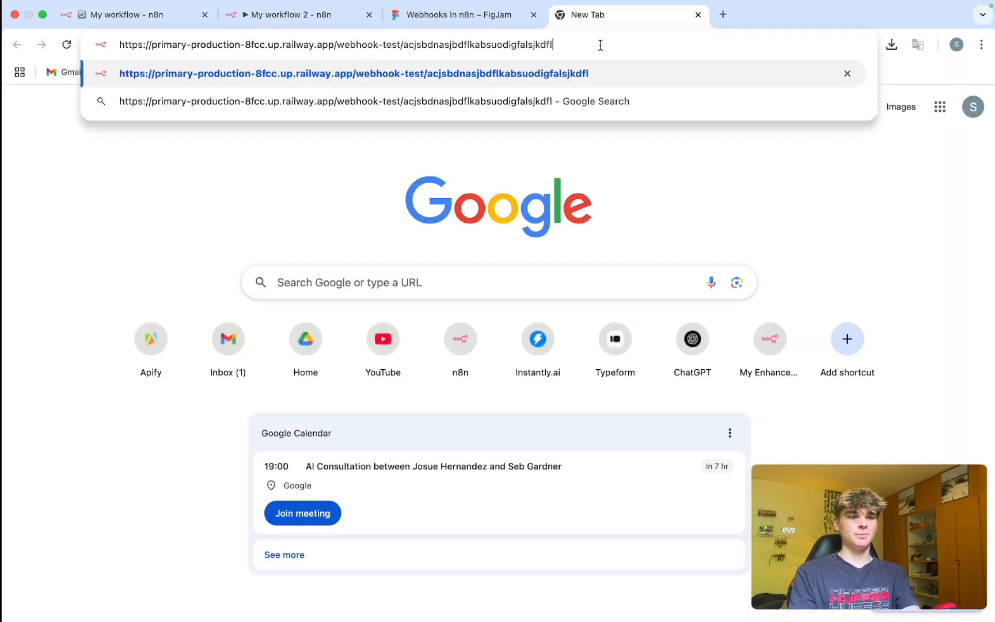
drag(579, 45, 115, 42)
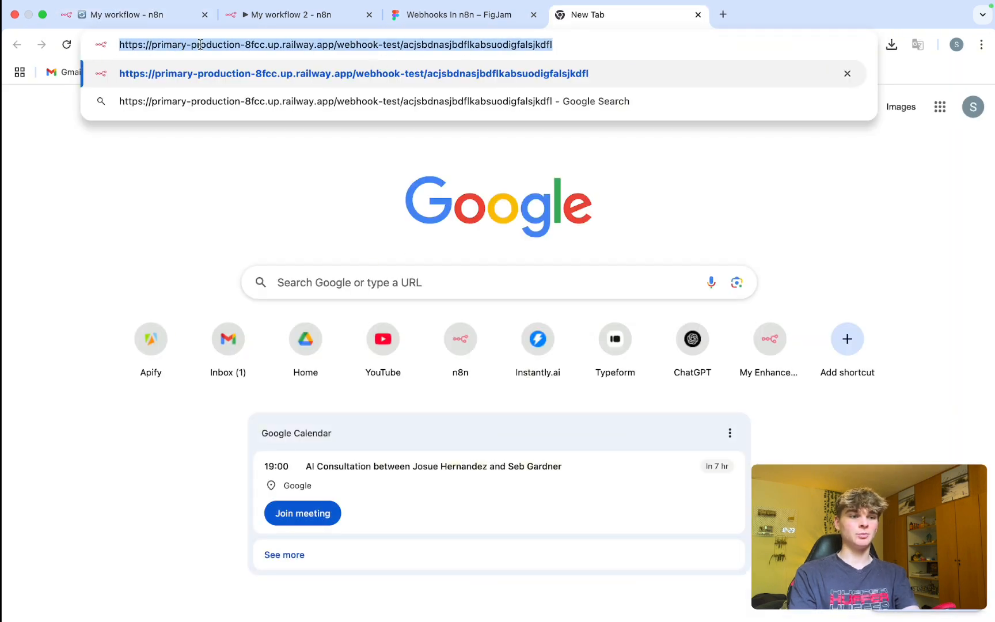
click(246, 45)
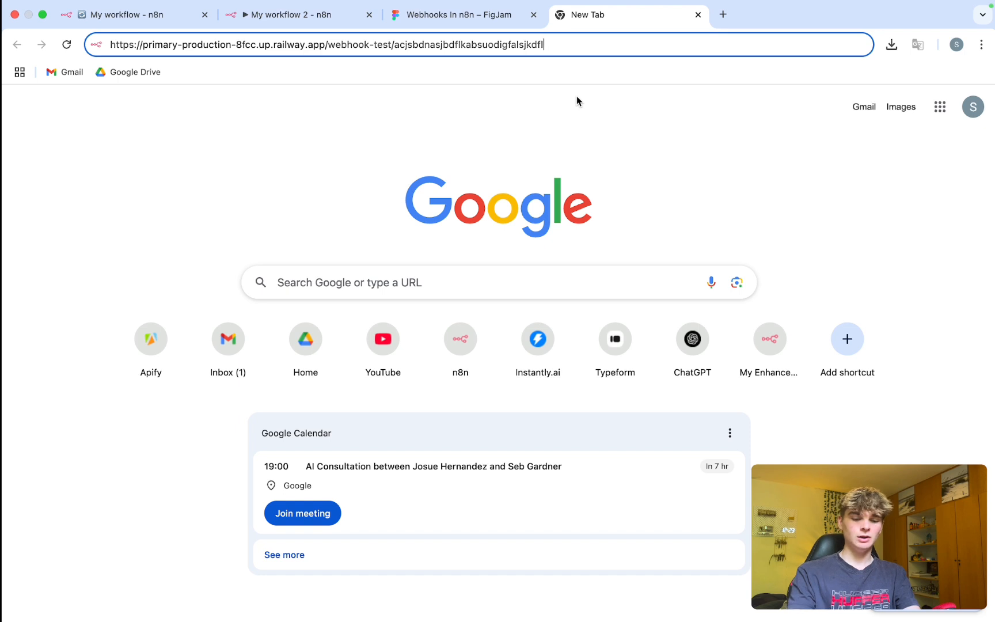
text(?)
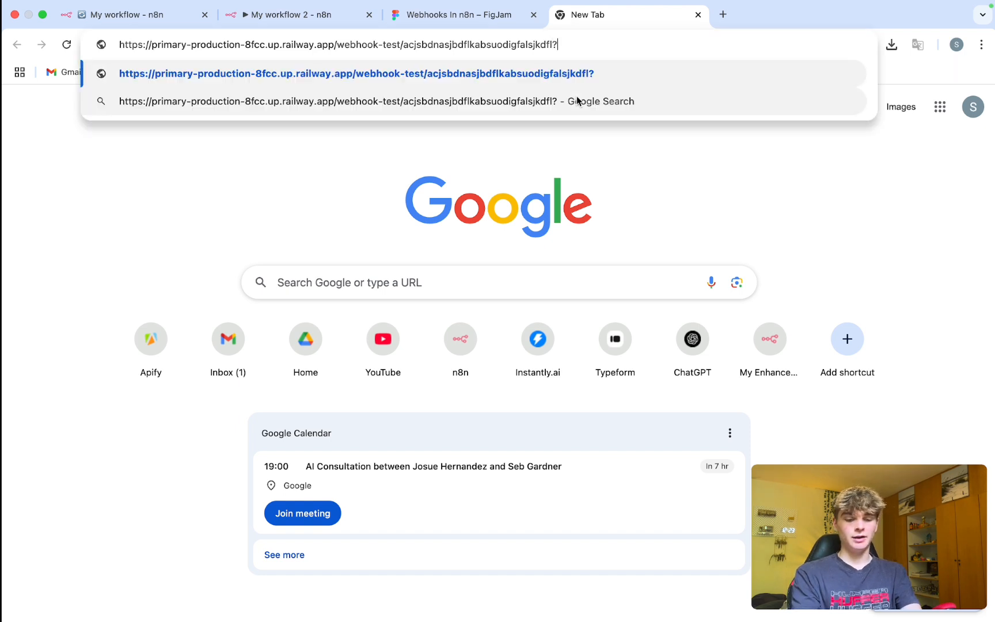
text(firstName)
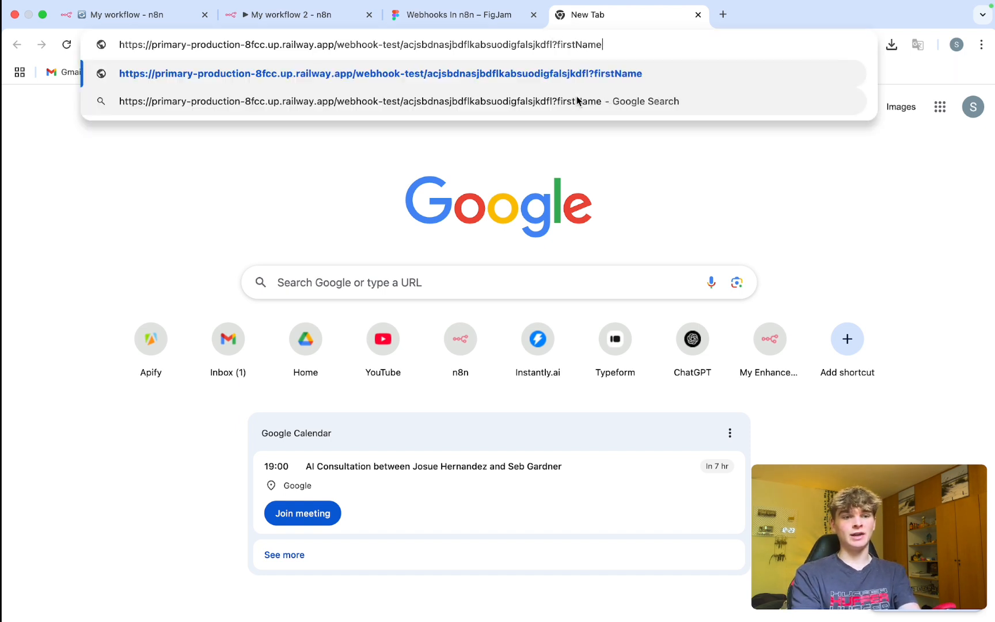
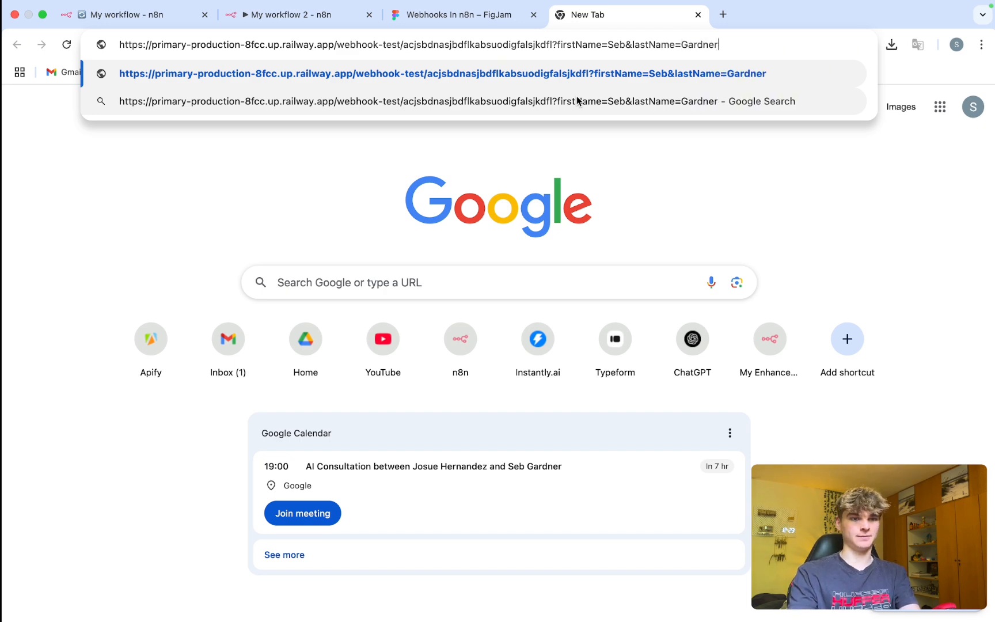
key(Return)
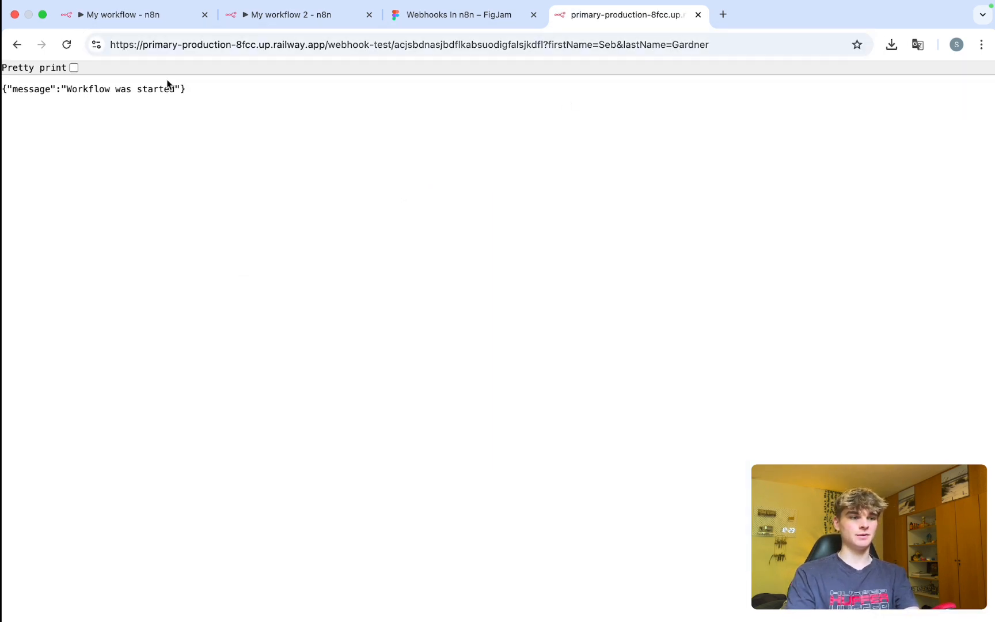
drag(193, 95, 3, 90)
Collapse headers in n8n to reveal the firstName and lastName query fields.
click(141, 14)
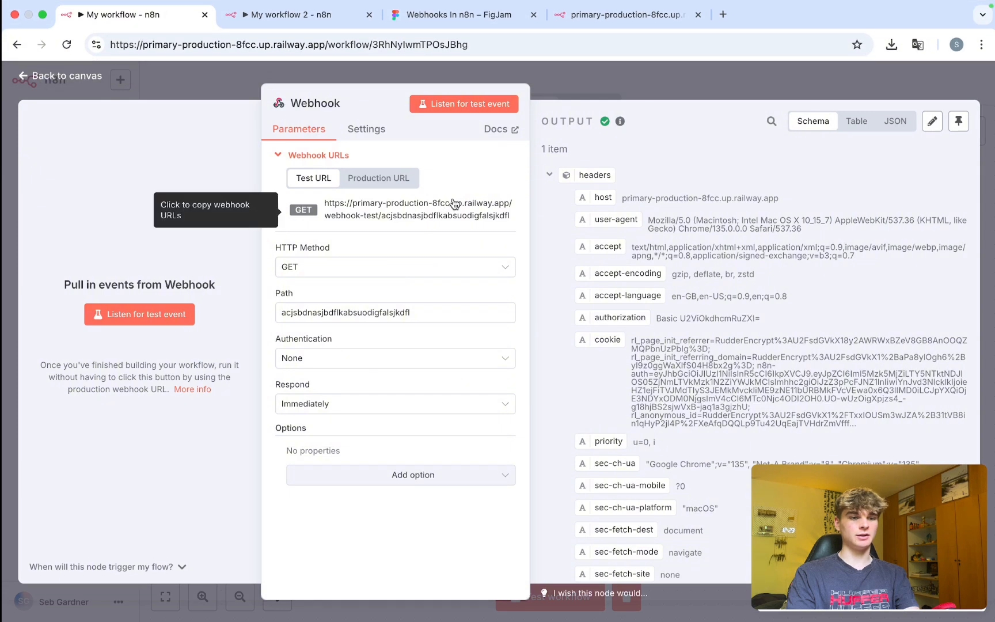
click(552, 177)
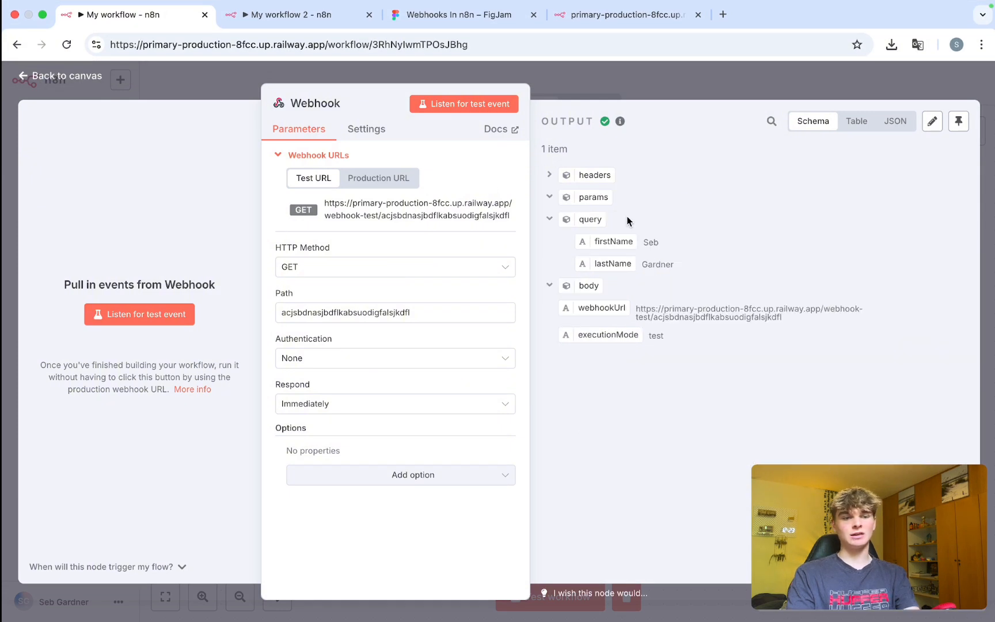
drag(627, 218, 585, 252)
click(671, 244)
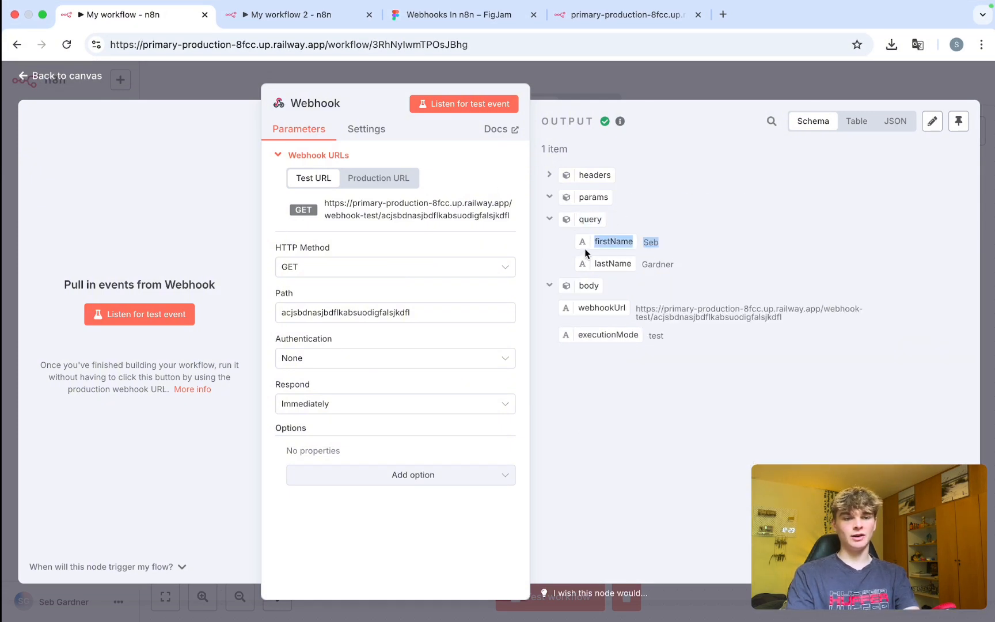
Compare the URL's firstName and lastName parameters against the matching query values in the output.
click(628, 14)
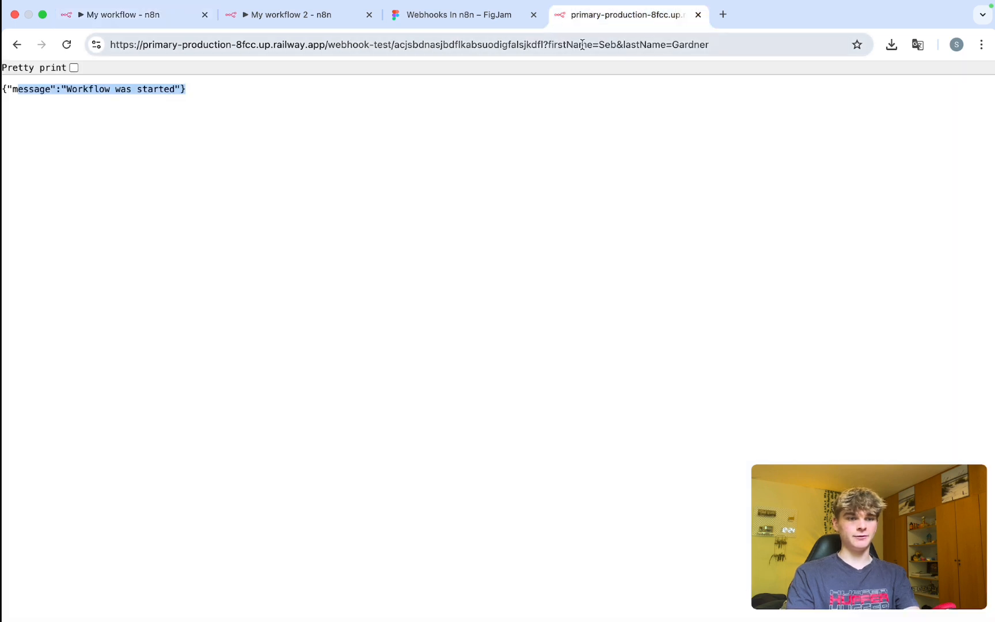
double_click(559, 44)
click(602, 45)
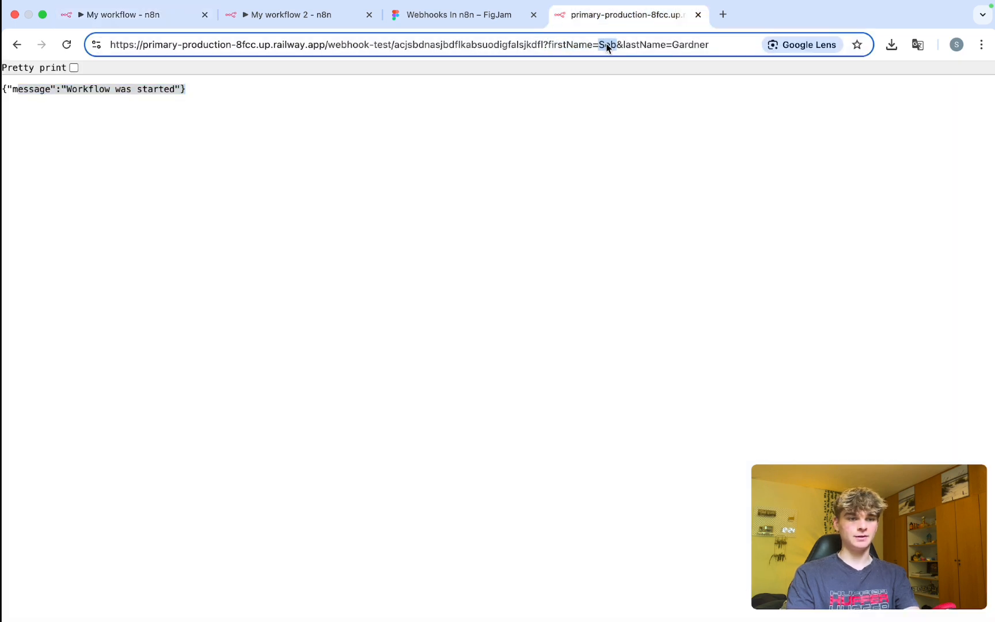
drag(623, 44, 706, 46)
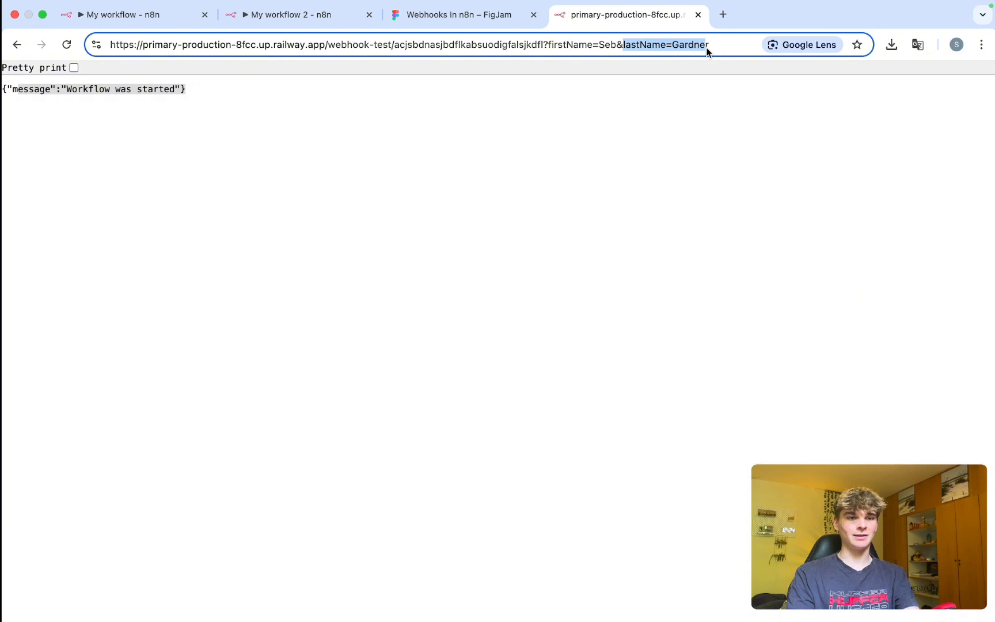
click(139, 15)
drag(667, 259, 588, 266)
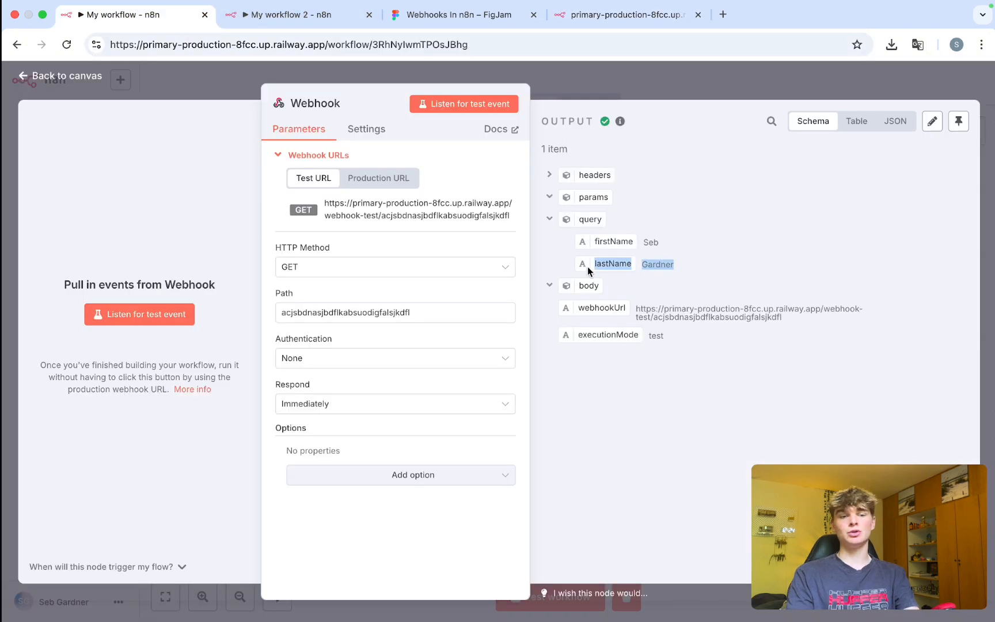
drag(661, 243, 590, 245)
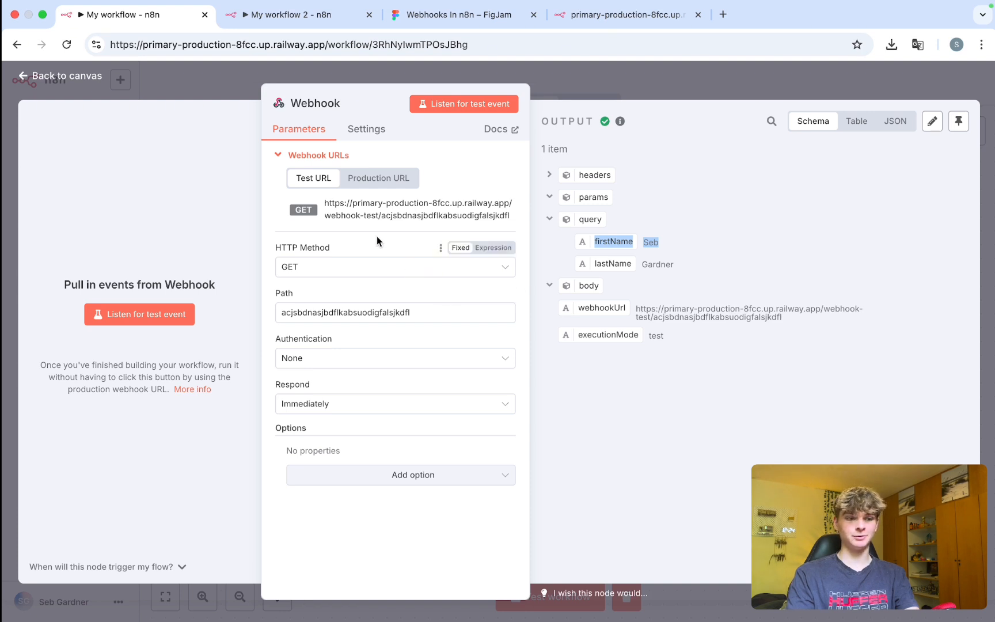
click(603, 17)
click(714, 46)
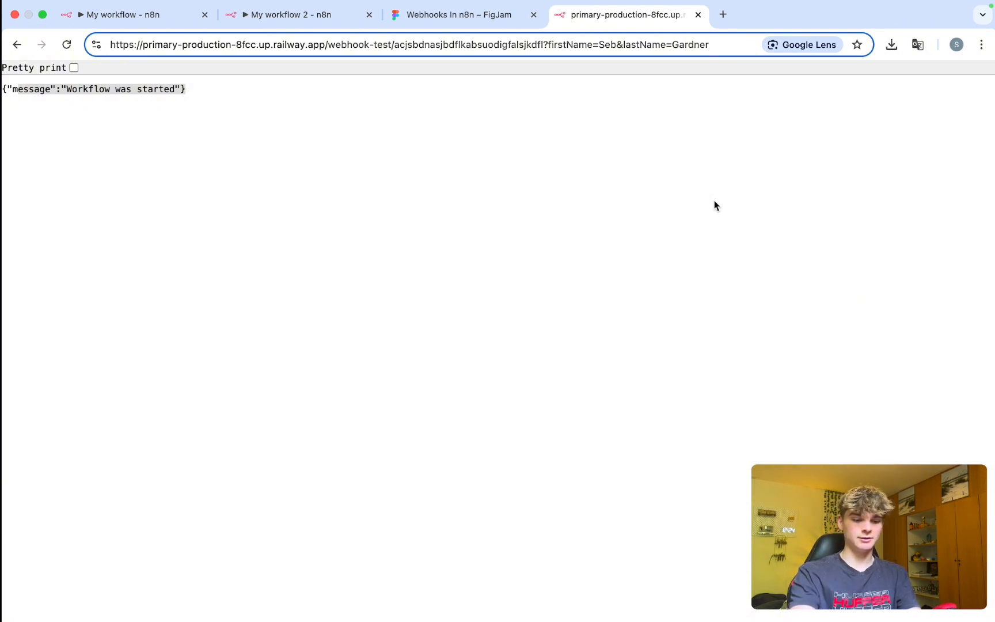
Append &companyName=SaviFlow to the test URL and resend it while the Webhook node listens.
text(&)
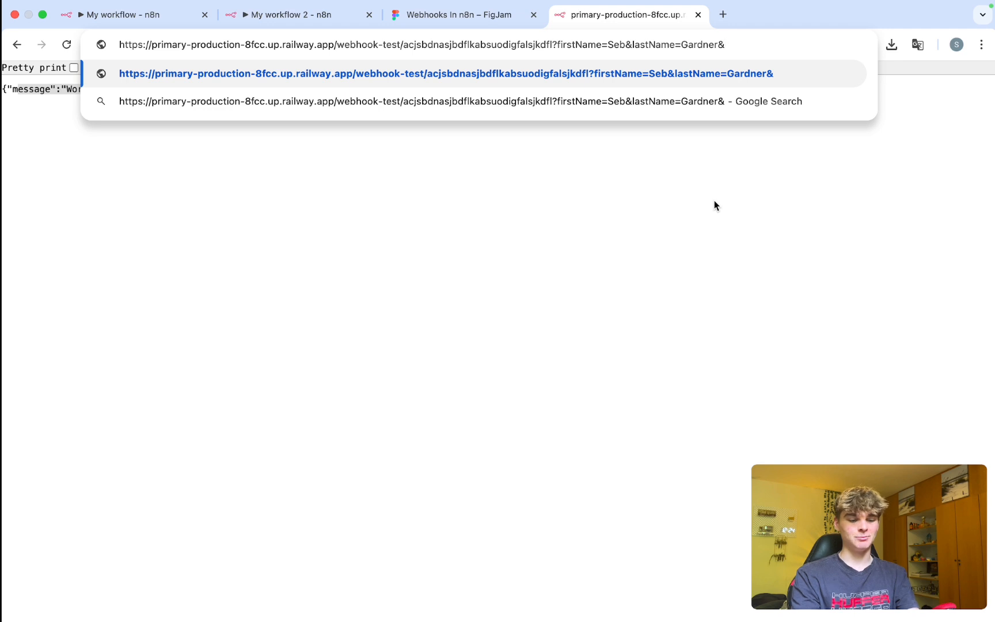
text(compnay)
key(BackSpace)
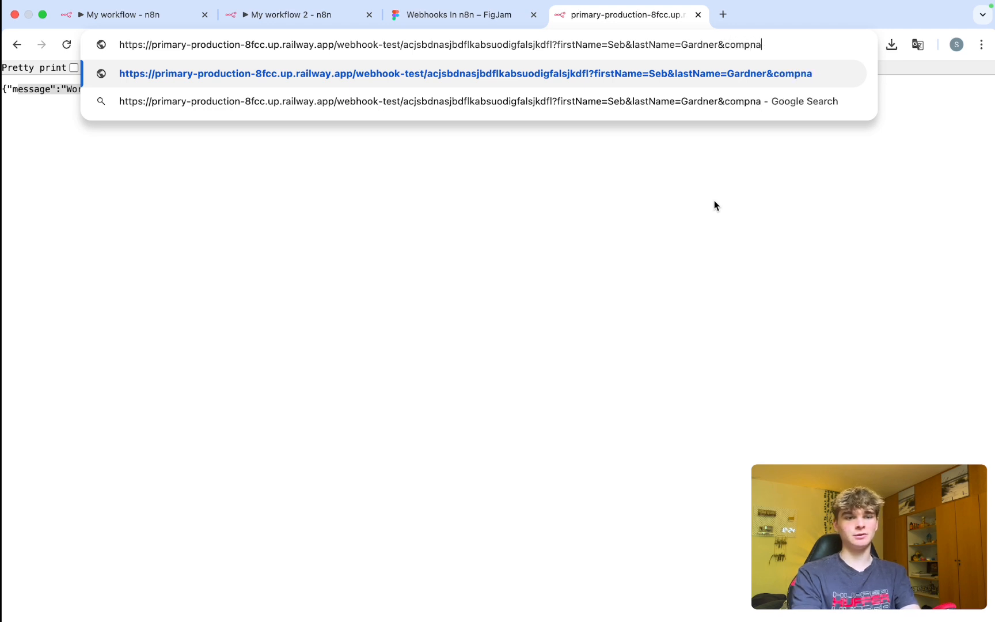
key(BackSpace)
key(BackSpace)
text(anyName)
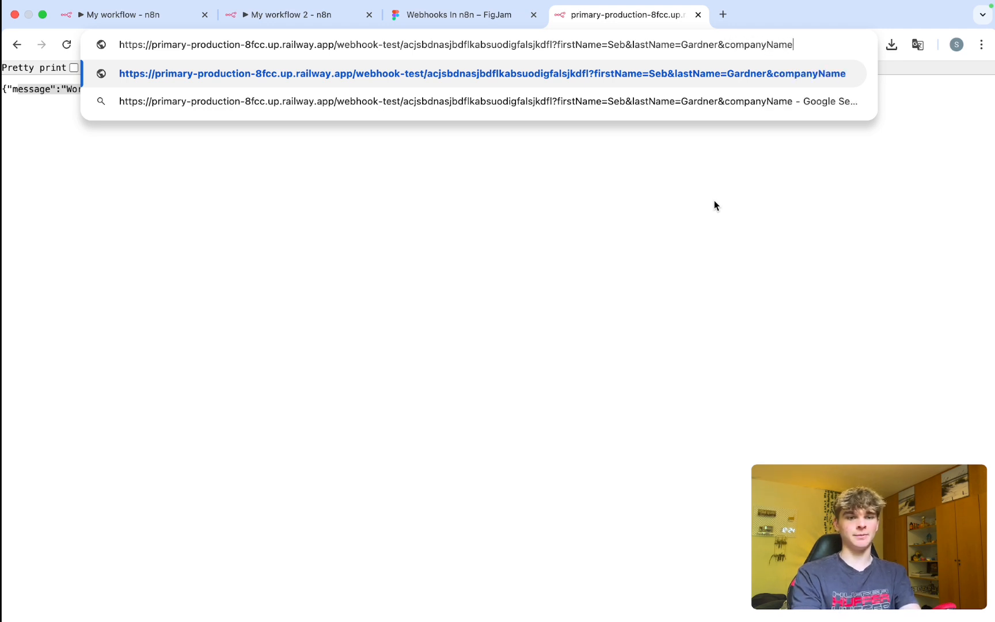
text(=SaviFl)
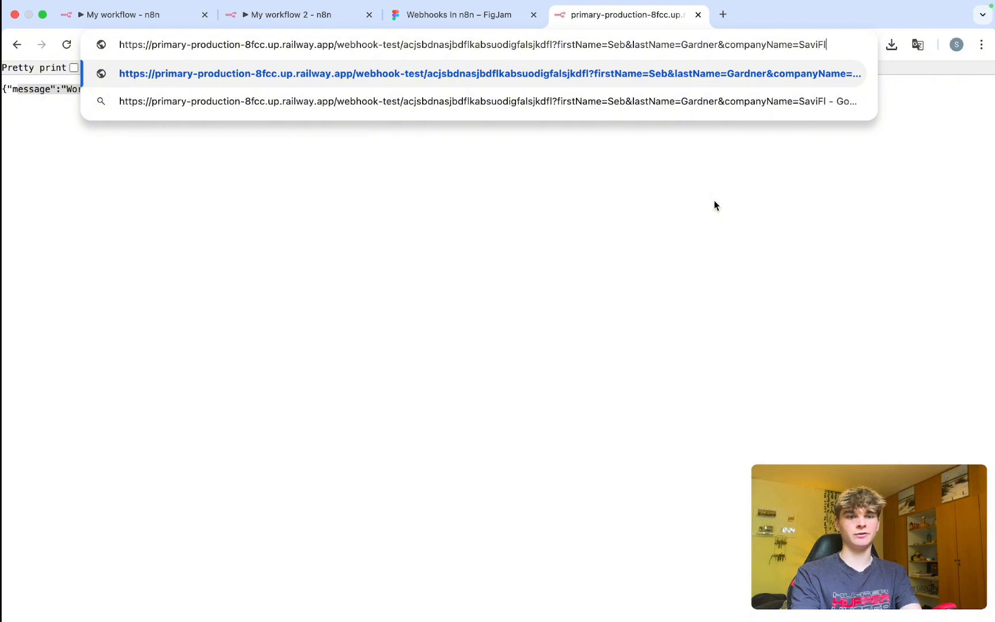
text(ow)
click(128, 21)
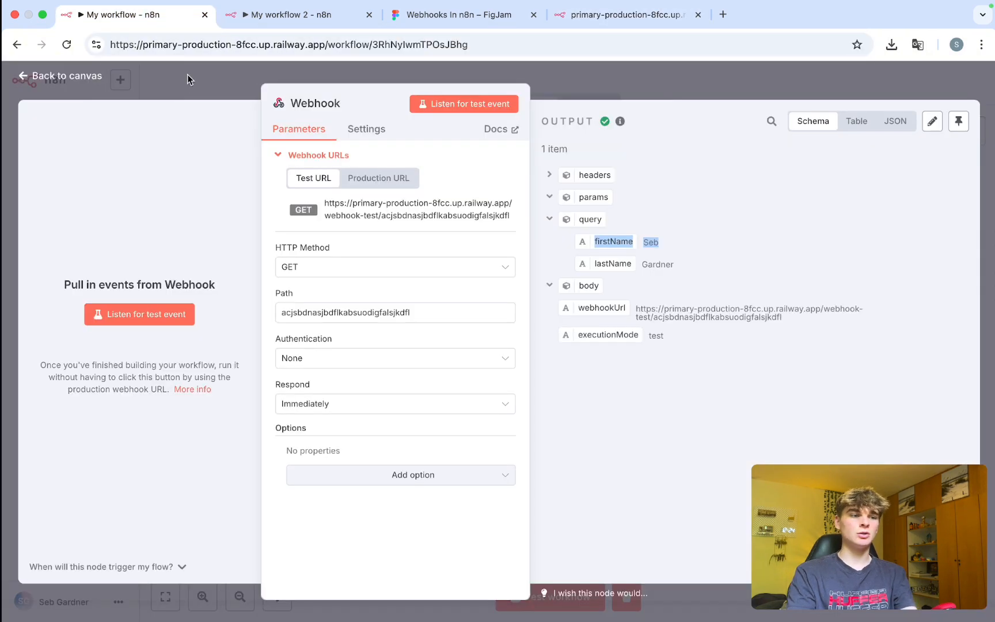
click(464, 104)
click(625, 14)
key(Return)
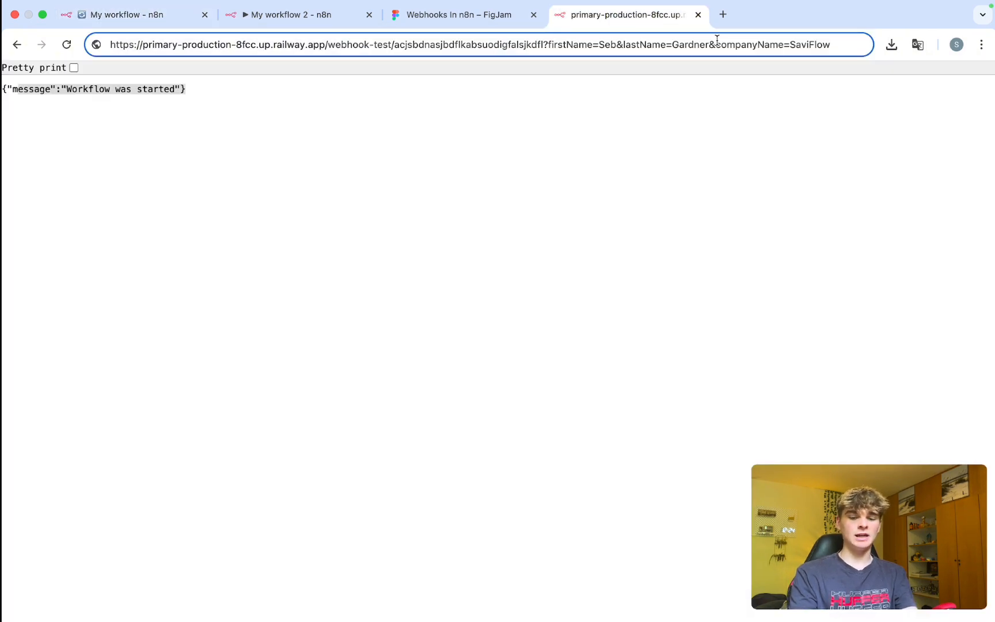
Collapse headers to confirm companyName SaviFlow now appears in the query output.
click(138, 17)
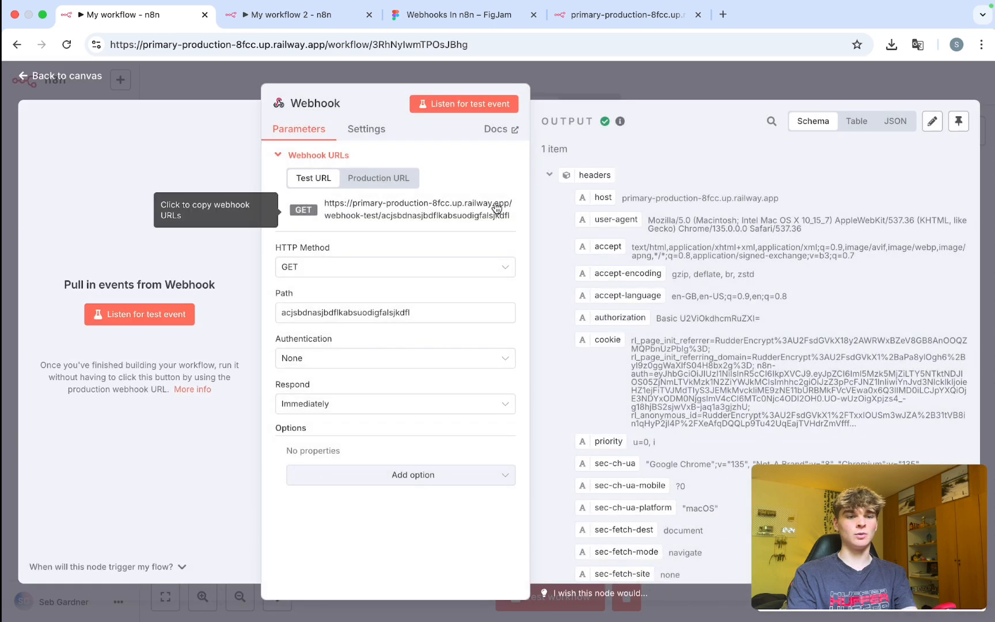
click(549, 174)
drag(718, 292, 572, 300)
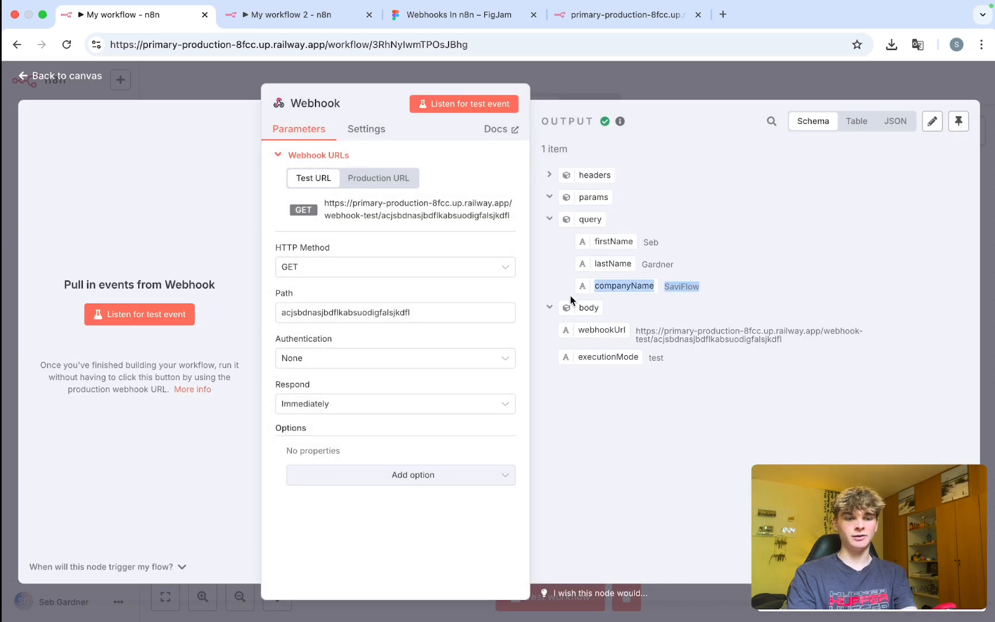
click(556, 283)
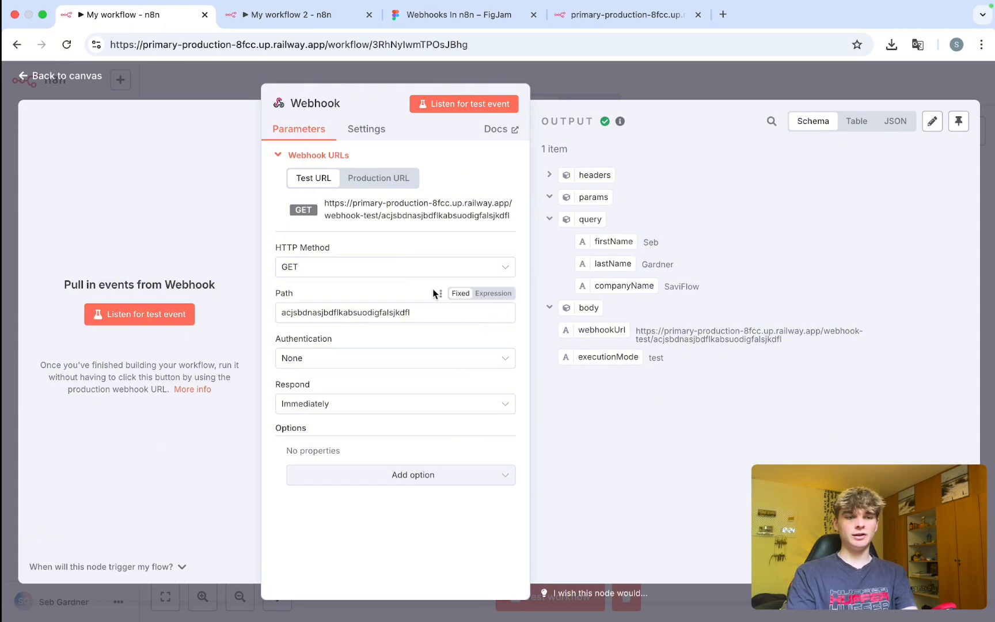
Review the current webhook path and the full test URL in the browser tab.
scroll(393, 302, up, 4)
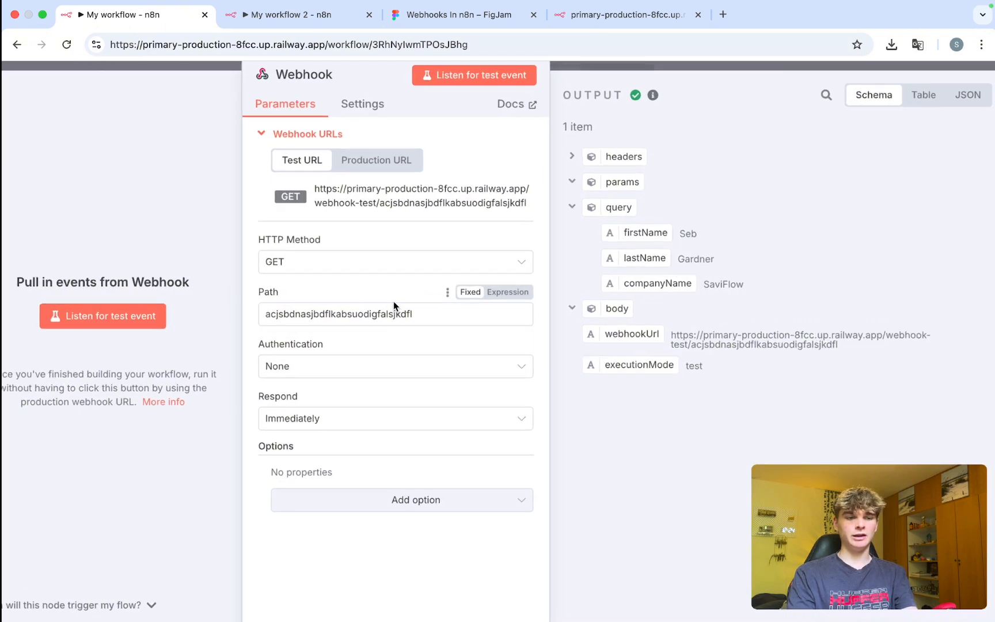
drag(416, 317, 226, 326)
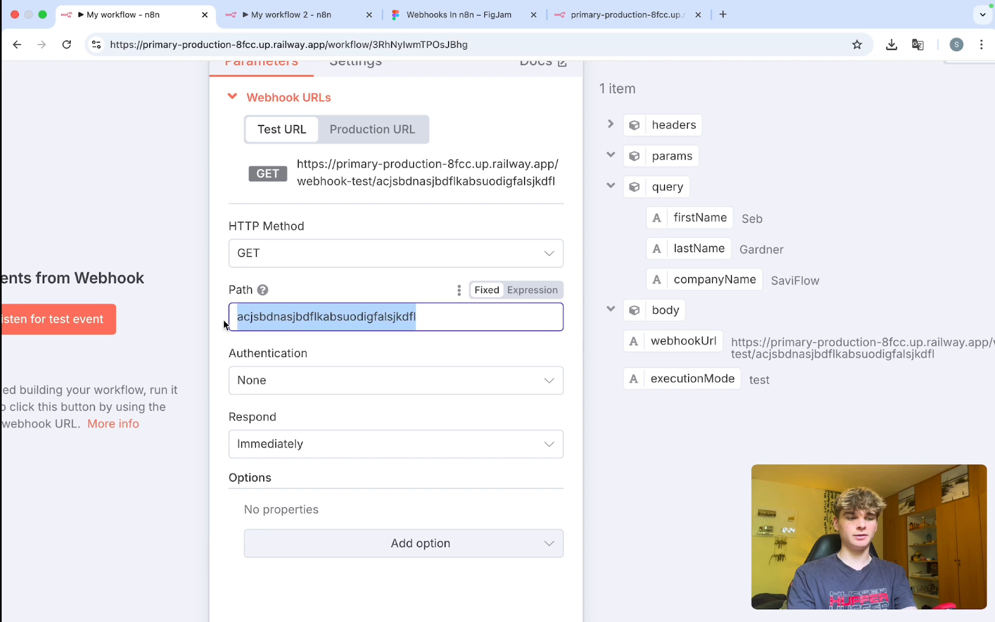
scroll(389, 291, down, 1)
scroll(389, 291, down, 3)
click(604, 16)
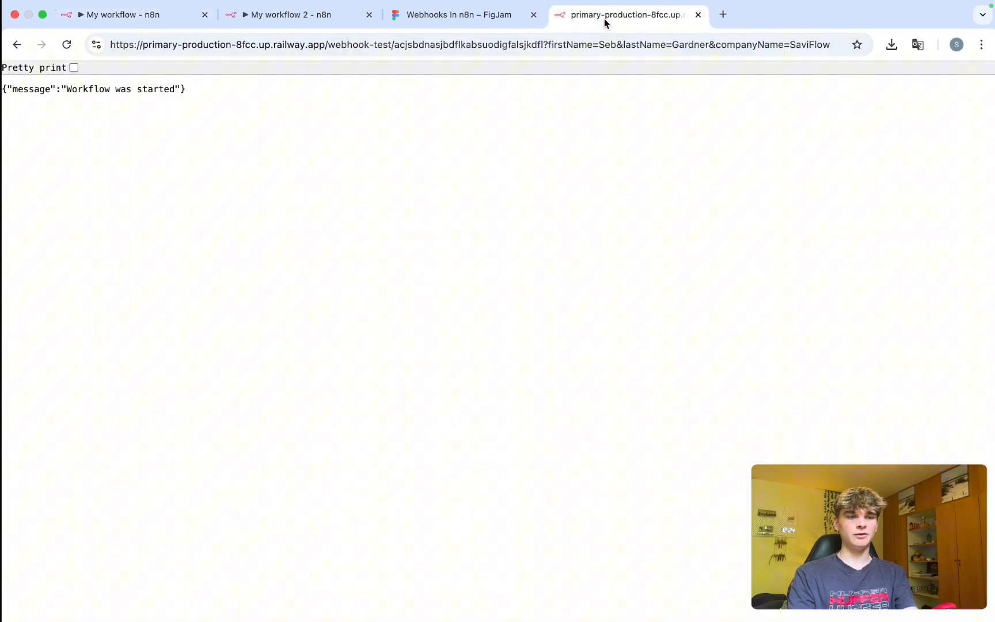
double_click(569, 45)
triple_click(568, 47)
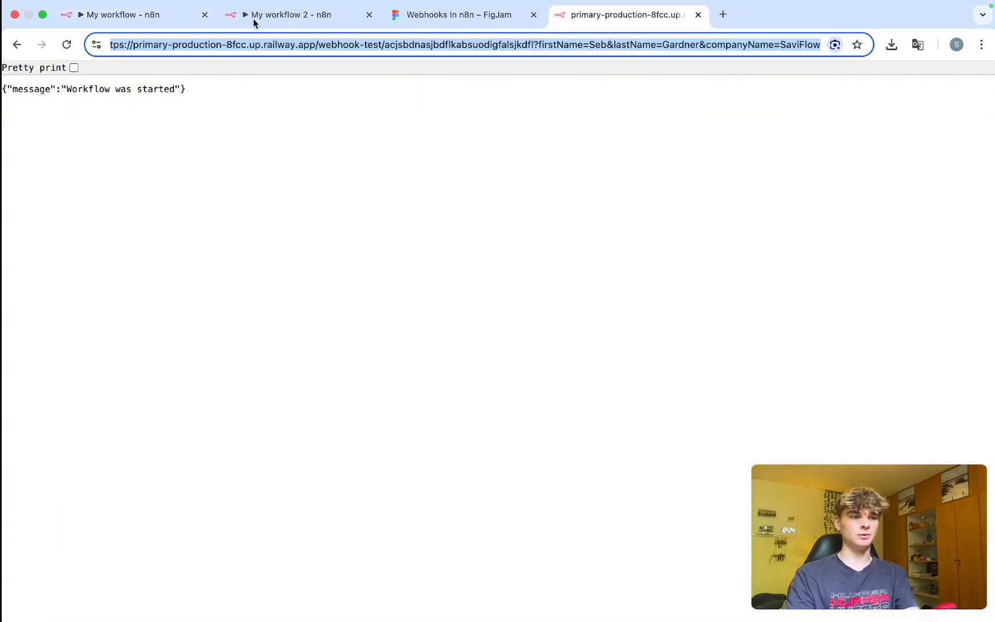
click(190, 17)
Replace the Webhook path with :fistName/:lastName/:companyName, removing the trailing extra segment.
scroll(321, 331, up, 3)
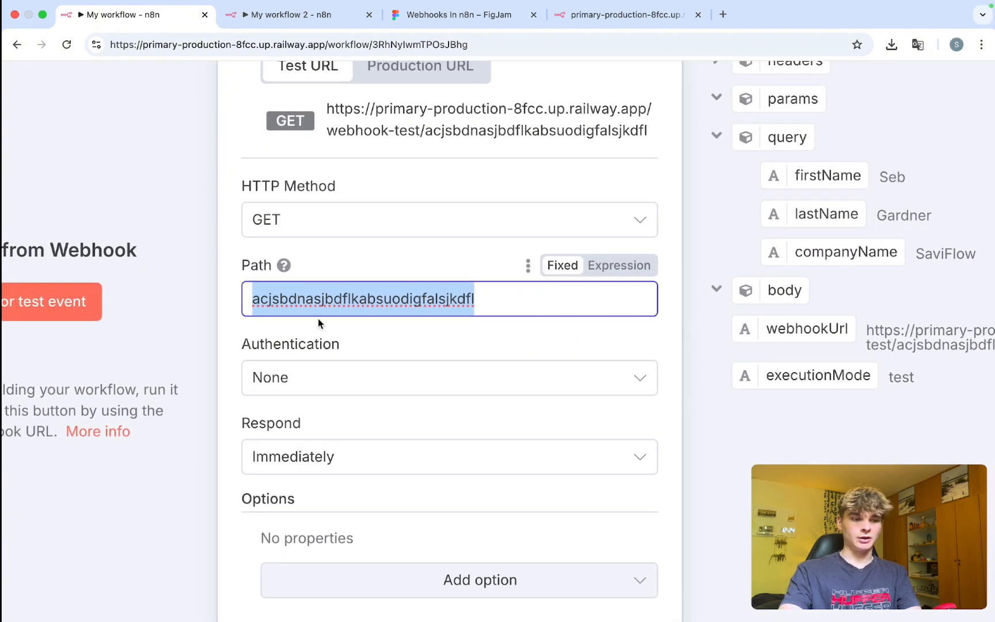
text(:)
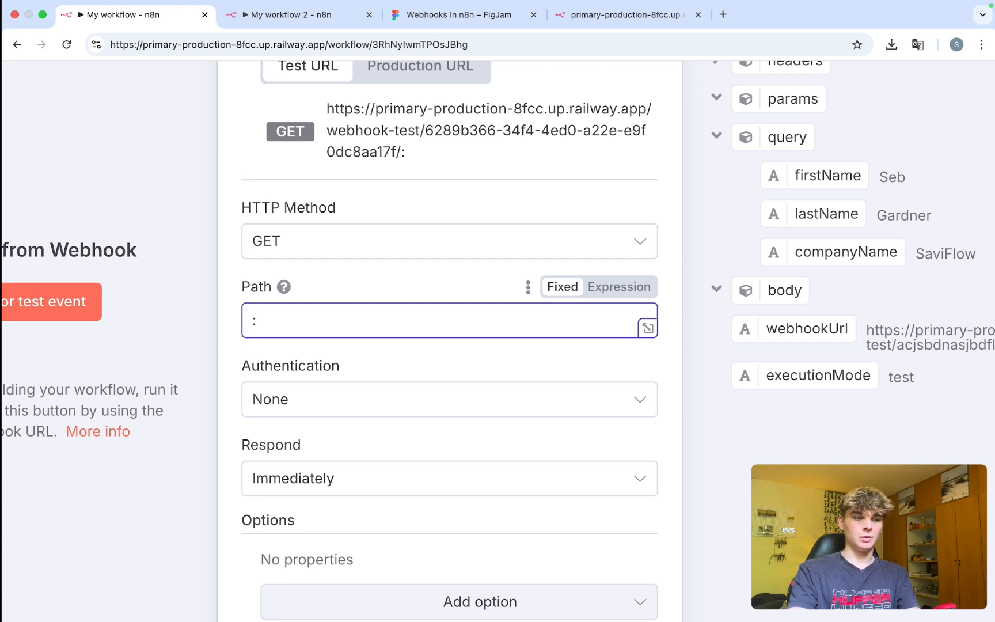
text(fistName)
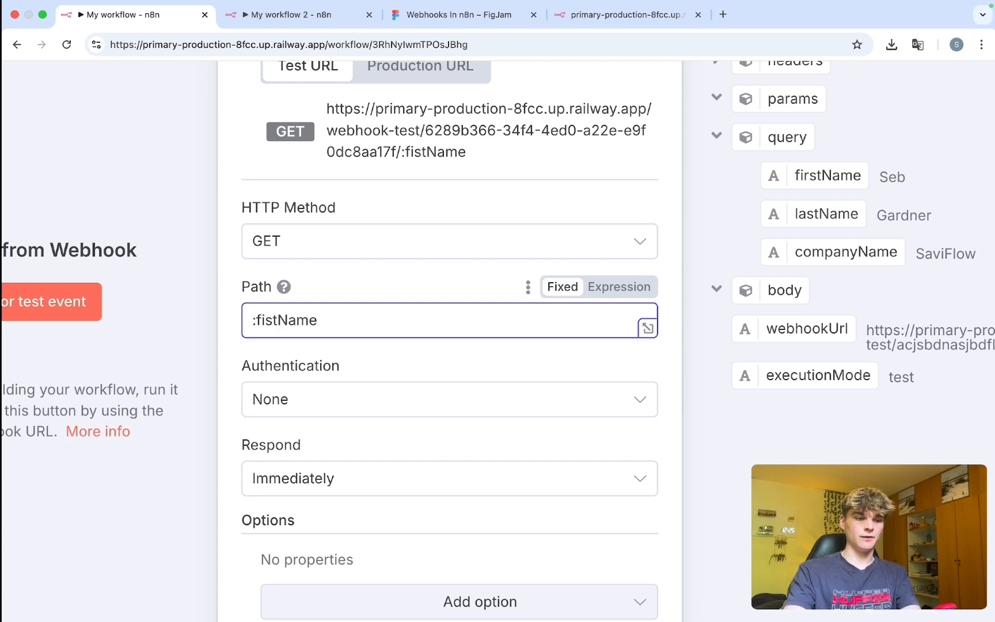
text(/:)
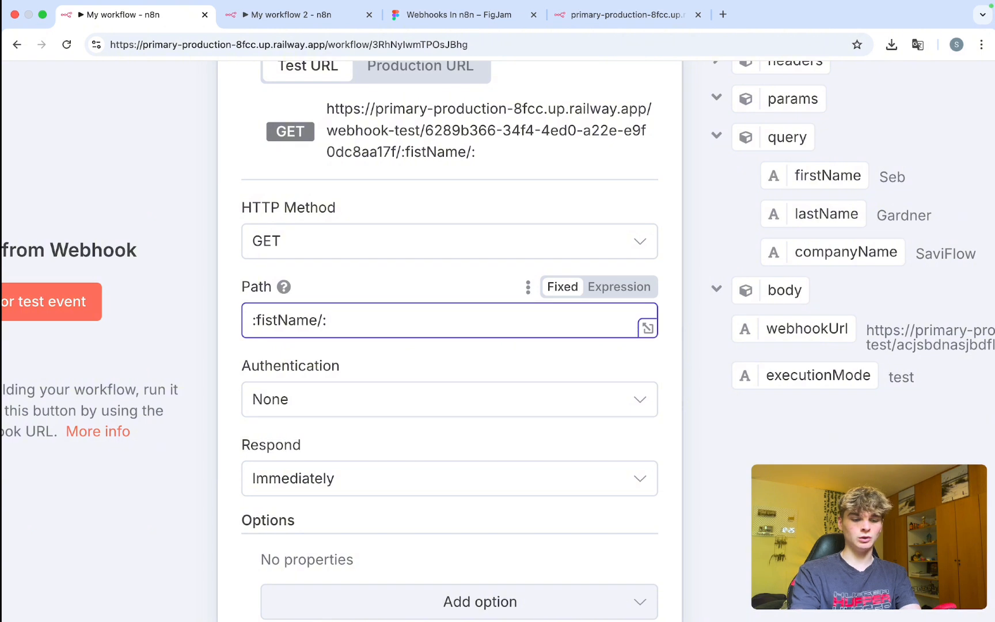
text(lastName)
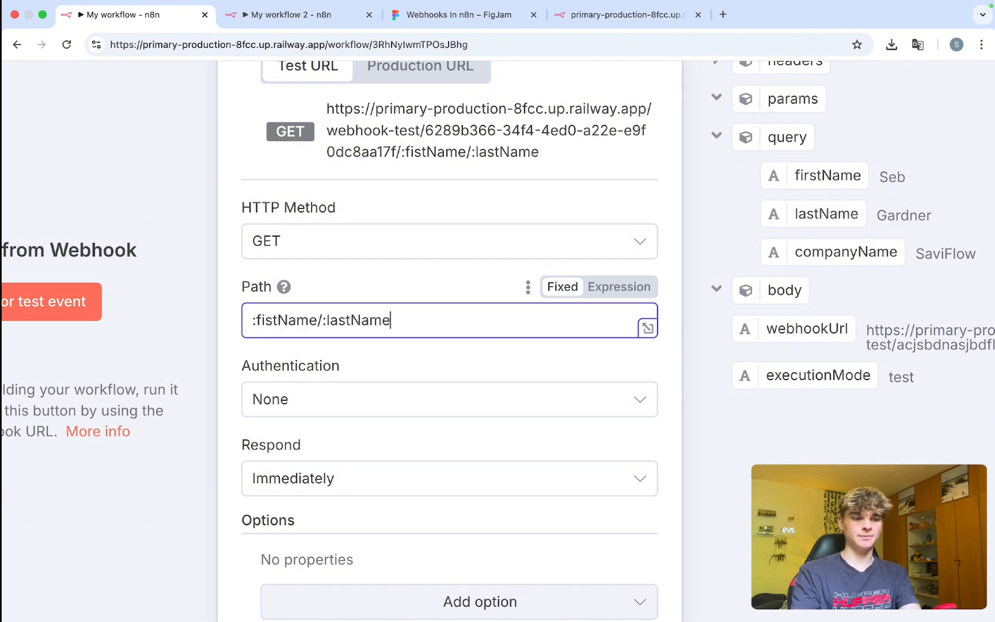
text(/:)
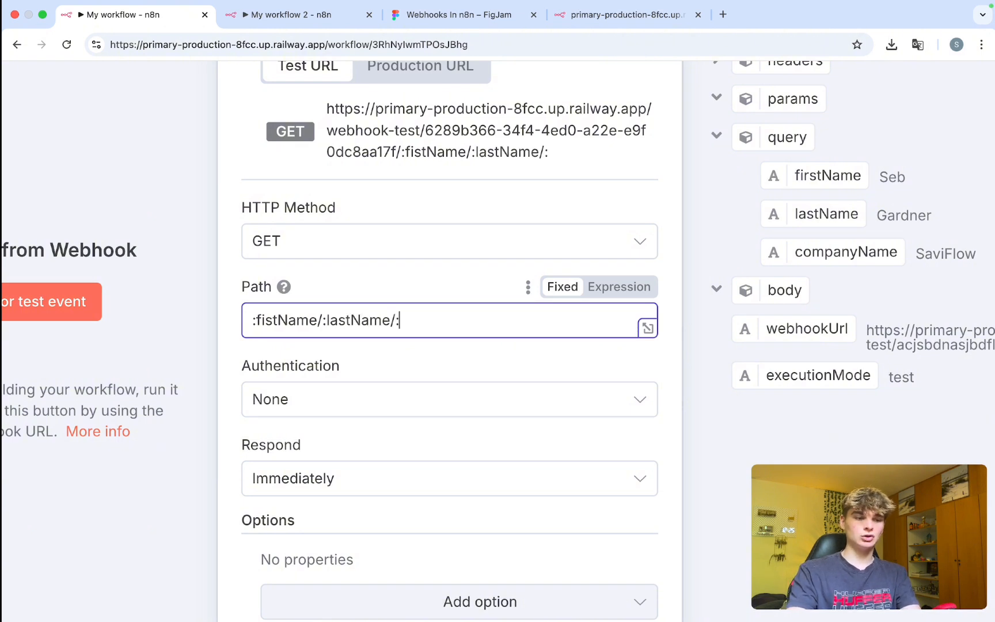
text(companyName)
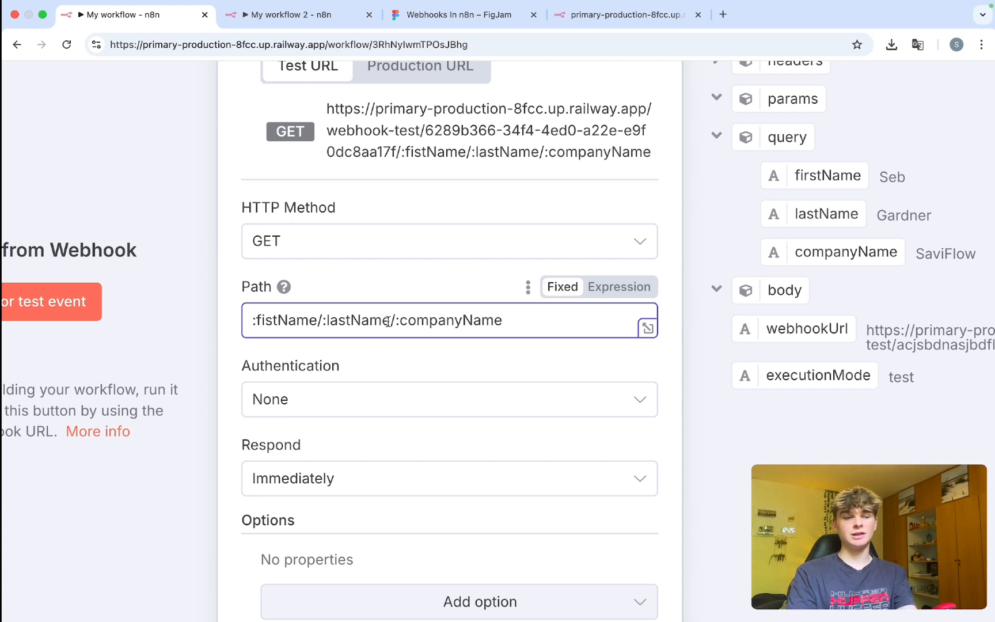
text(/:)
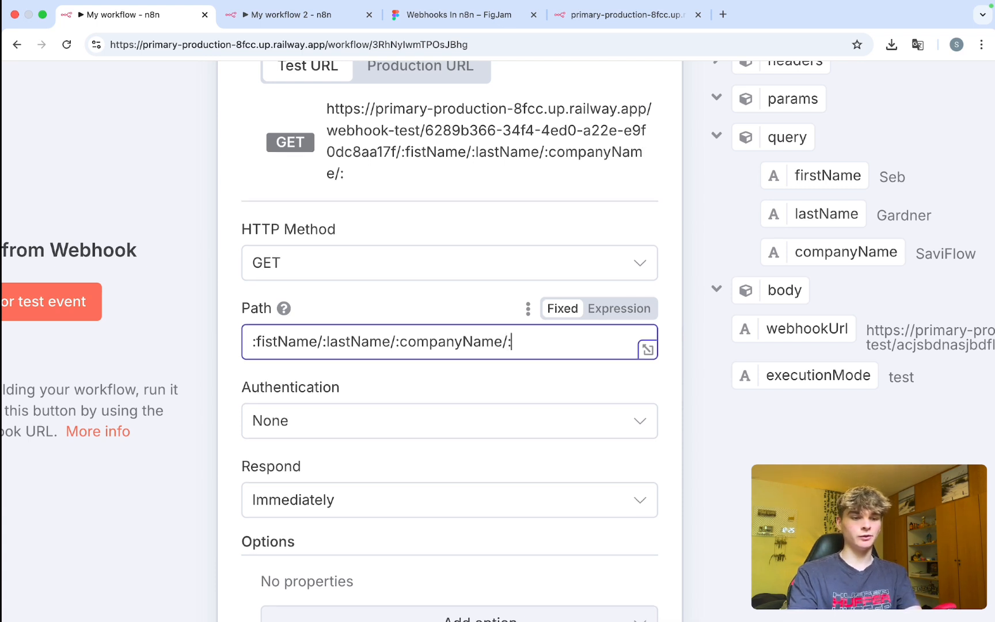
key(BackSpace)
key(BackSpace)
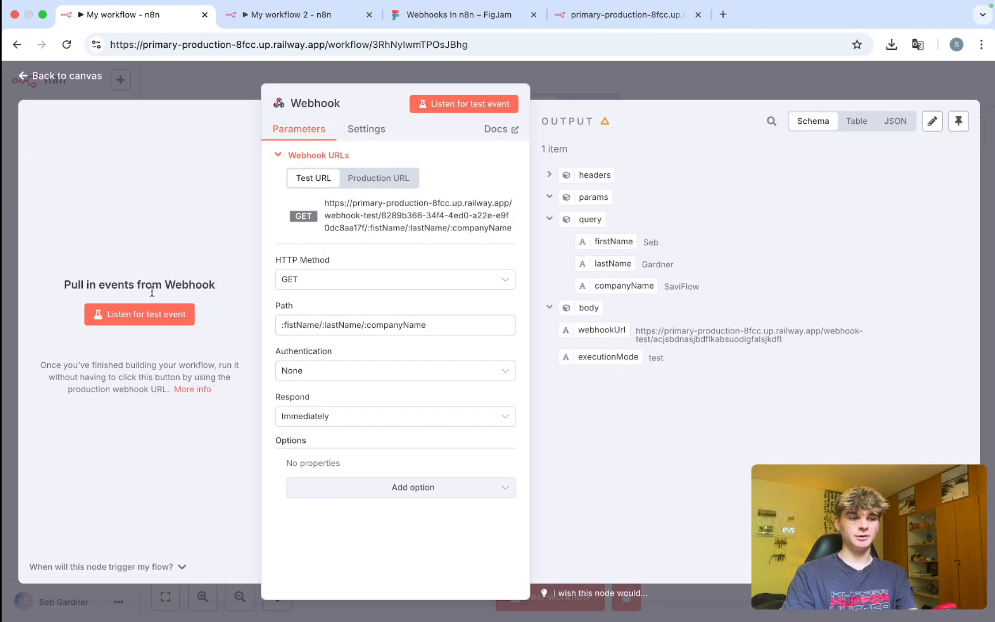
Listen for a test event and call the new test URL with first-name, last-name and SaiFlow path values.
click(139, 314)
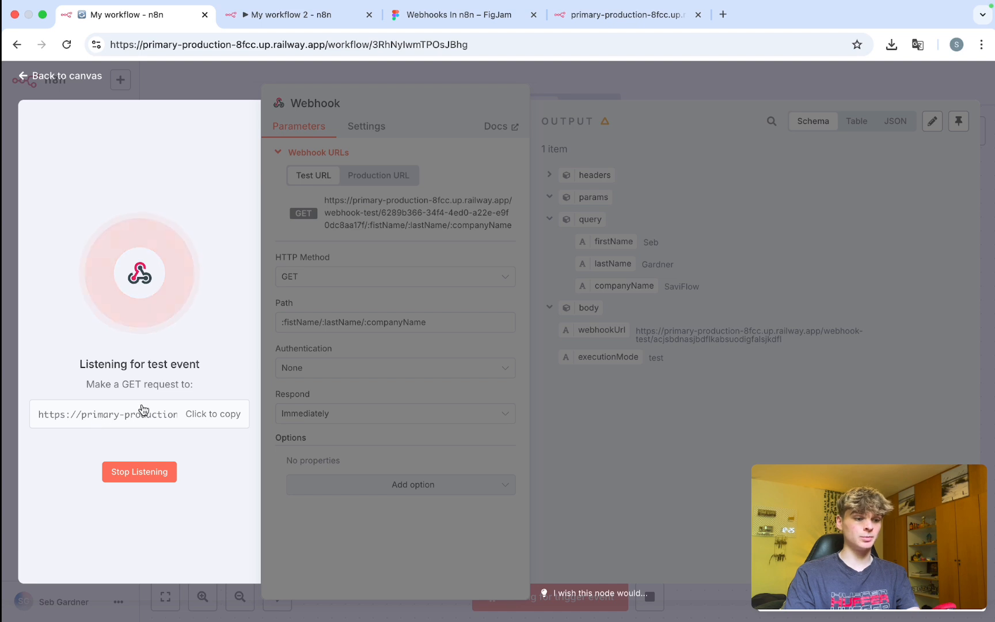
click(625, 14)
click(382, 44)
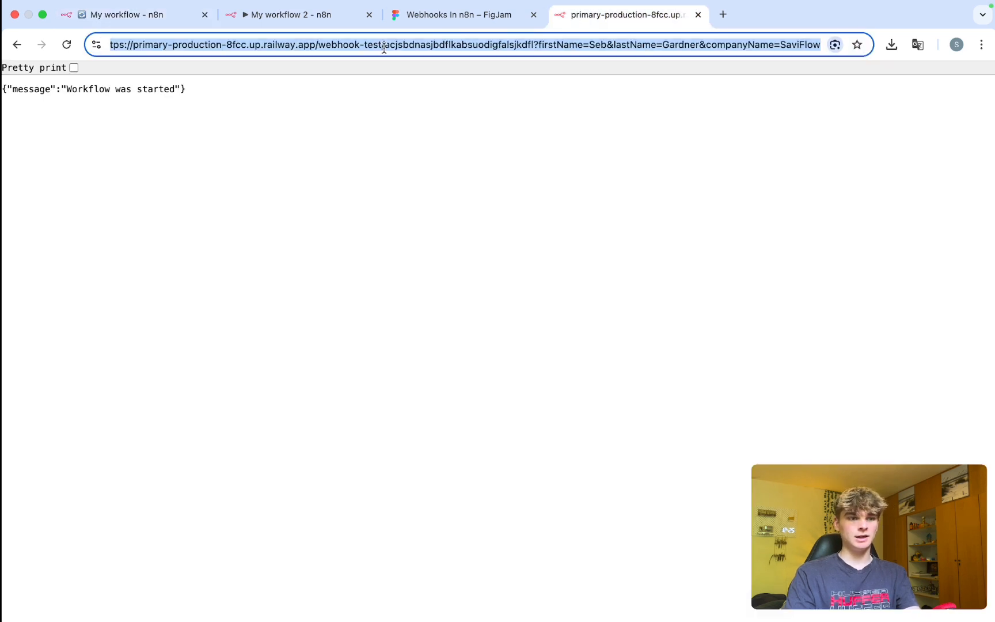
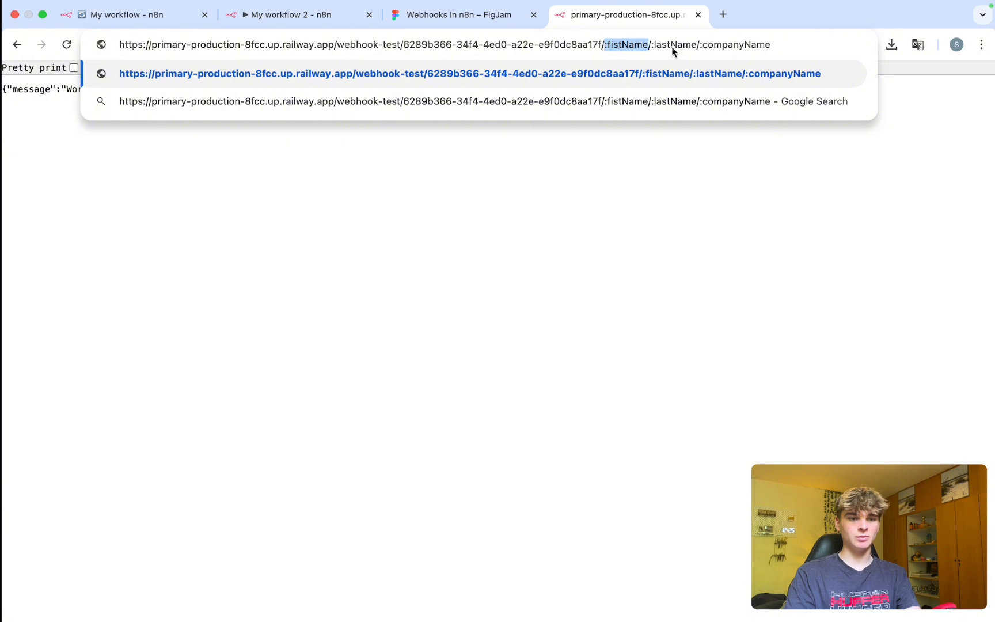
drag(696, 44, 642, 45)
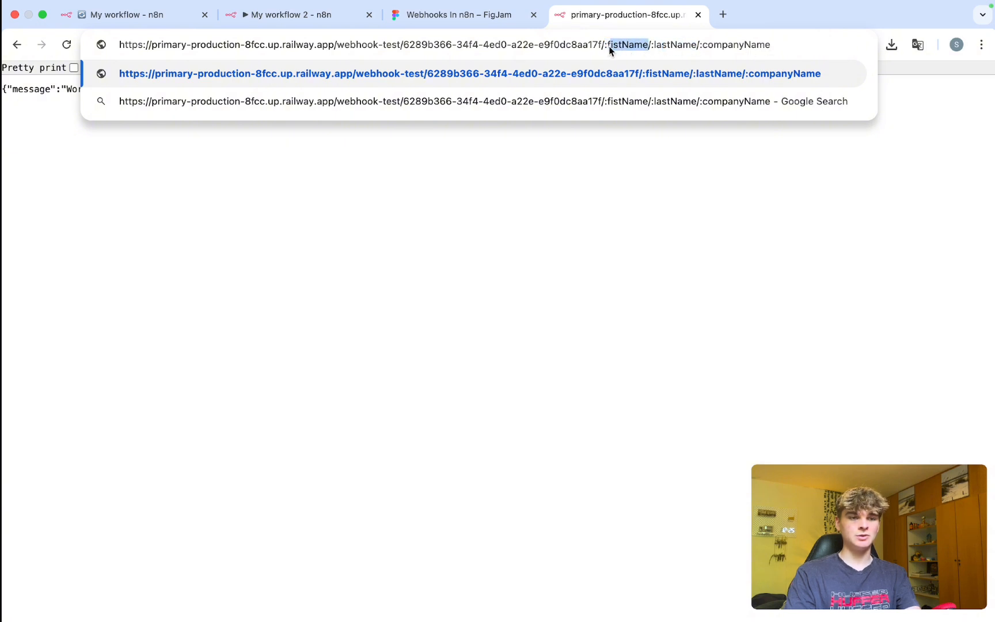
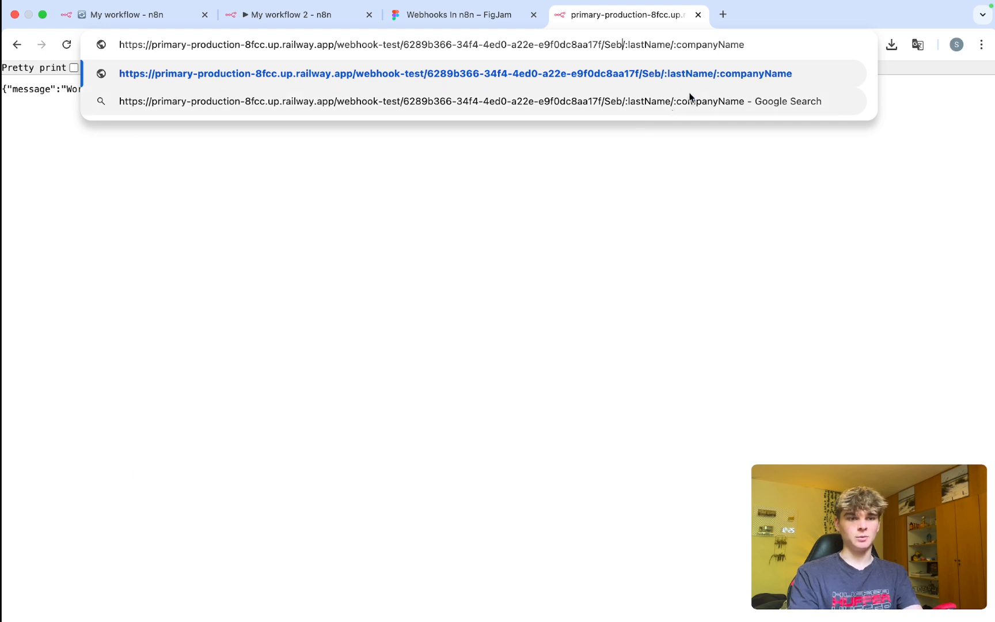
drag(669, 46, 628, 51)
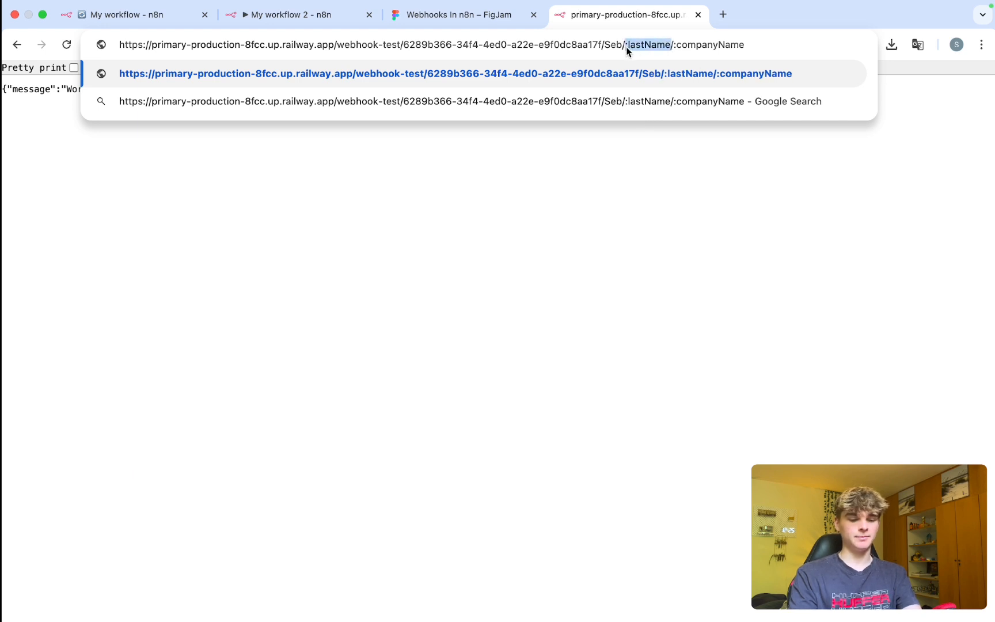
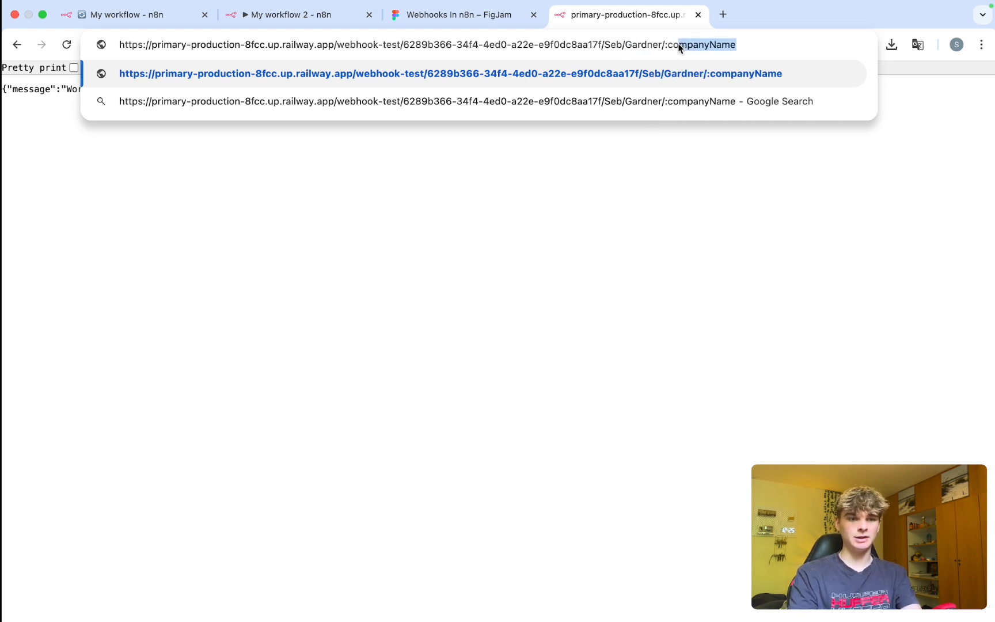
text(SaiFlow)
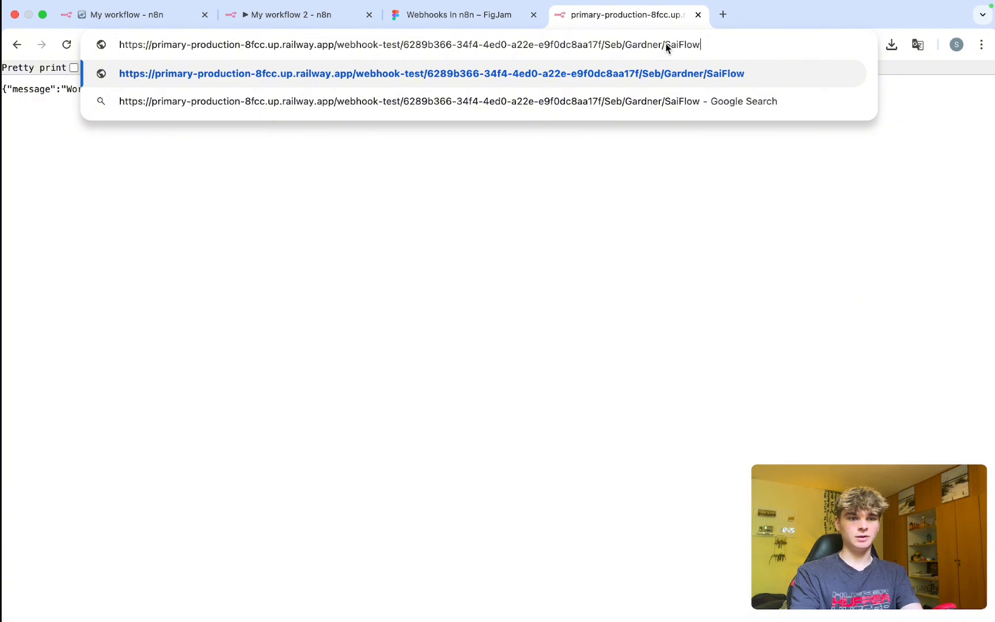
key(Return)
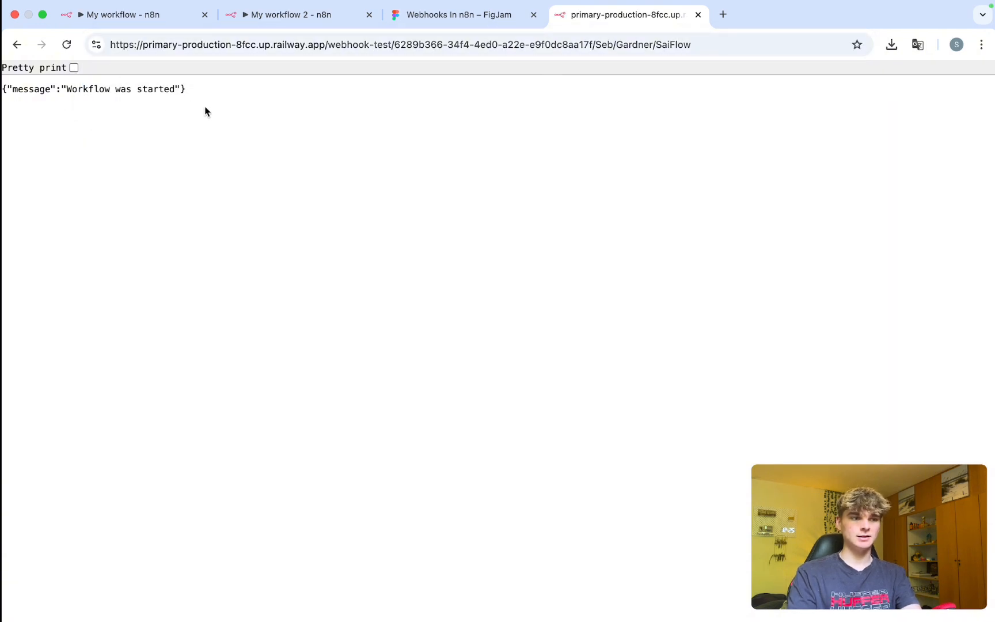
Confirm the 'Workflow was started' response and return to the Webhook node's output.
drag(196, 89, 110, 85)
click(110, 86)
click(123, 23)
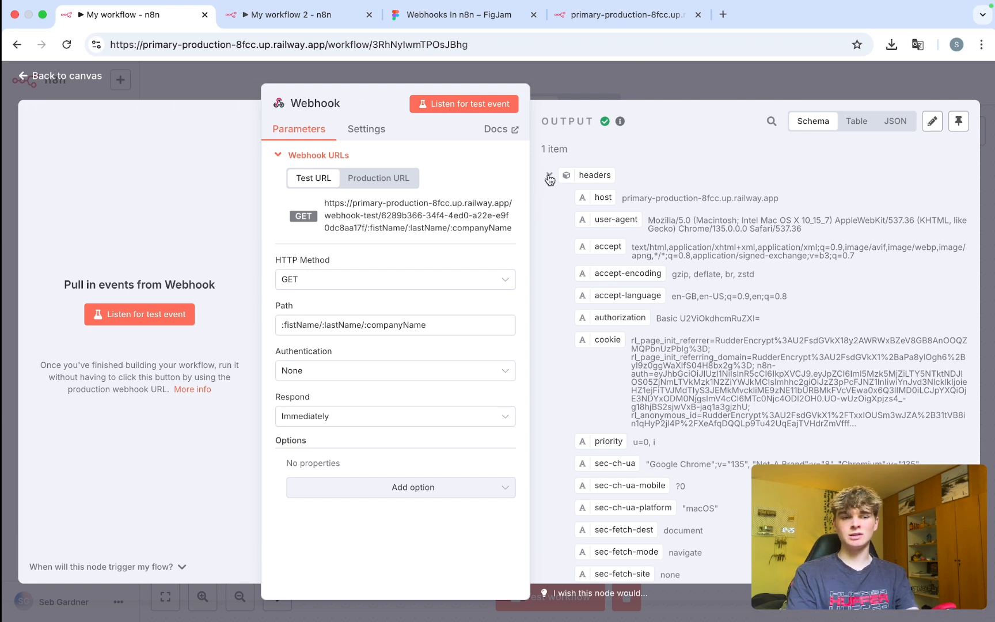
Compare the fistName, lastName and companyName params in the output with the URL's path segments.
click(549, 174)
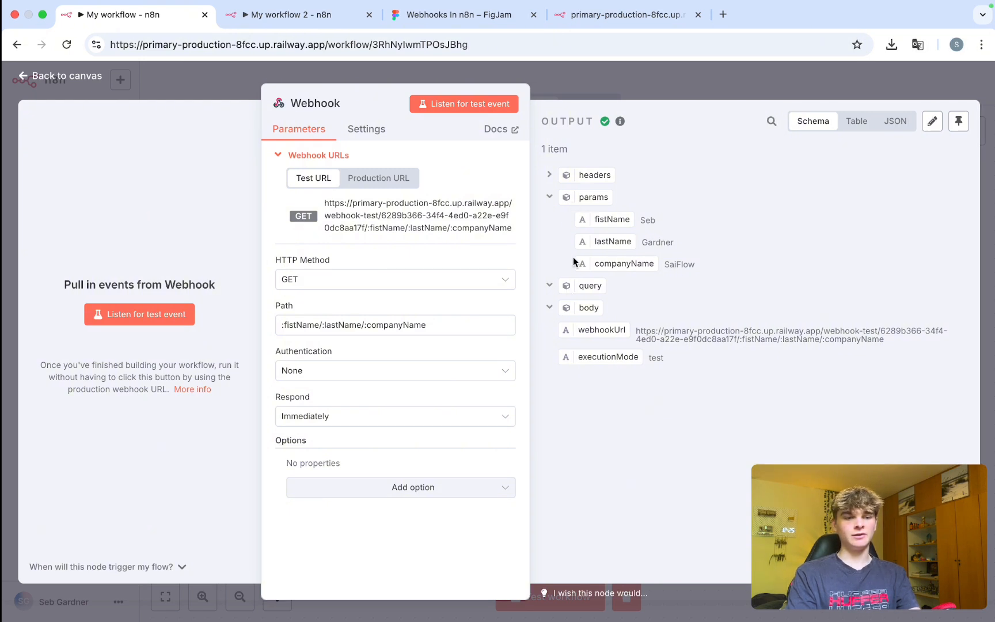
click(549, 285)
drag(668, 221, 591, 219)
drag(689, 246, 632, 245)
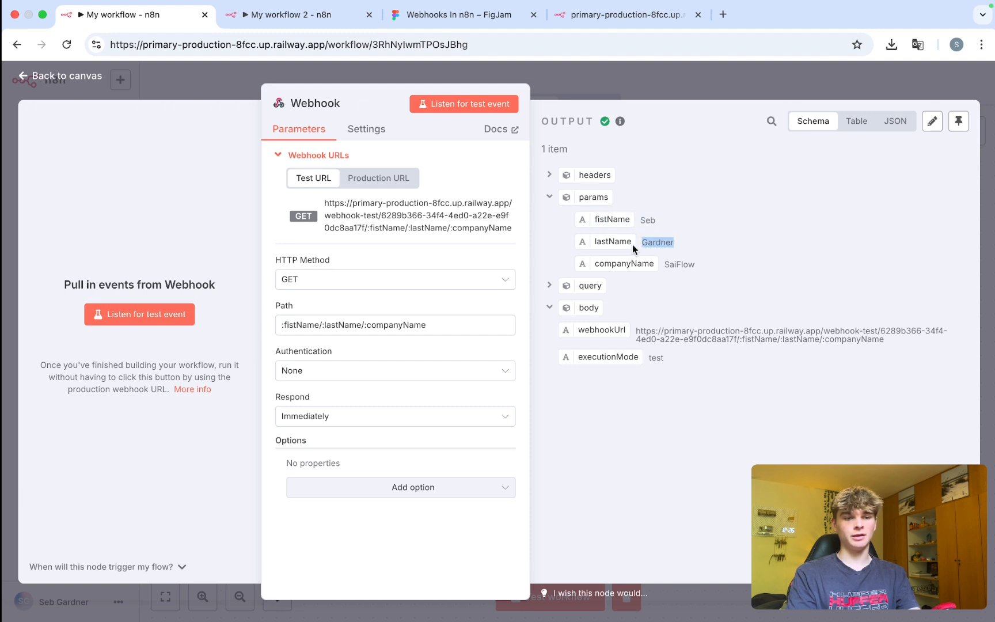
drag(701, 259, 599, 263)
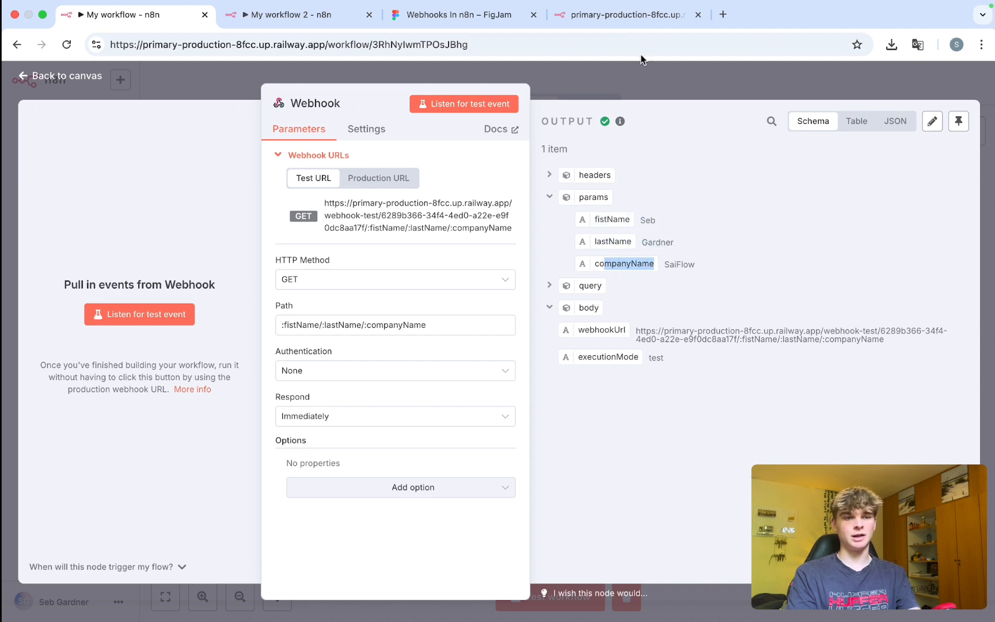
click(613, 16)
double_click(603, 45)
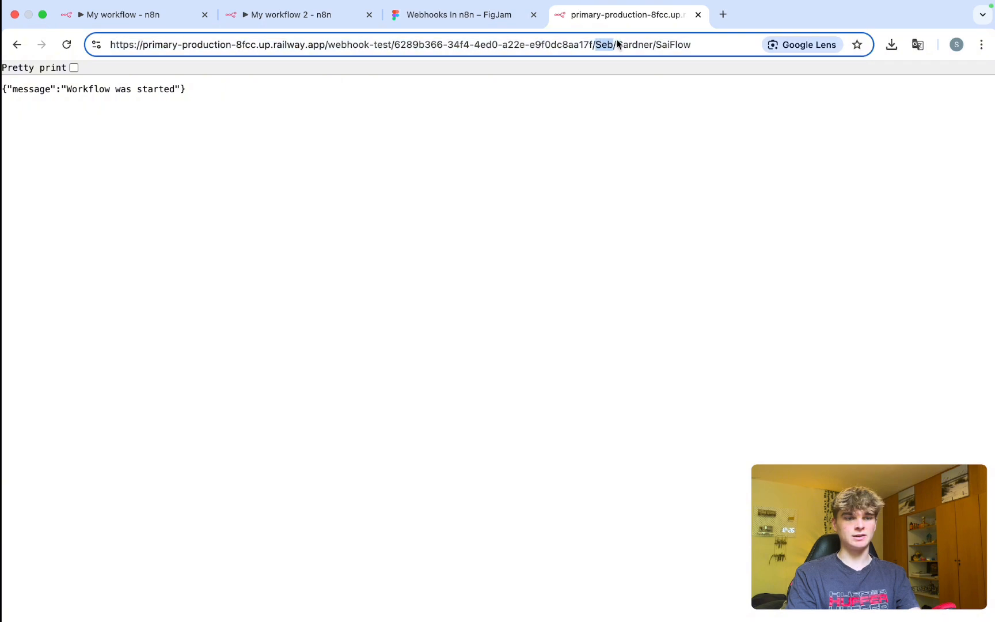
double_click(672, 45)
Replace the Webhook path with the random string ndfkjvabsdlkjbvalsdbfl.
click(212, 17)
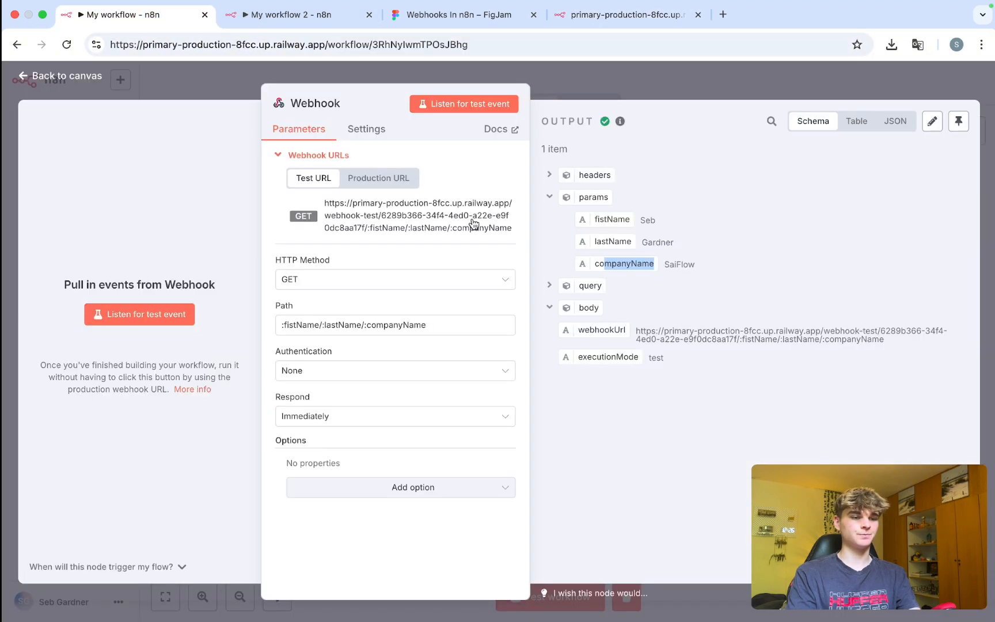
click(427, 327)
key(super+a)
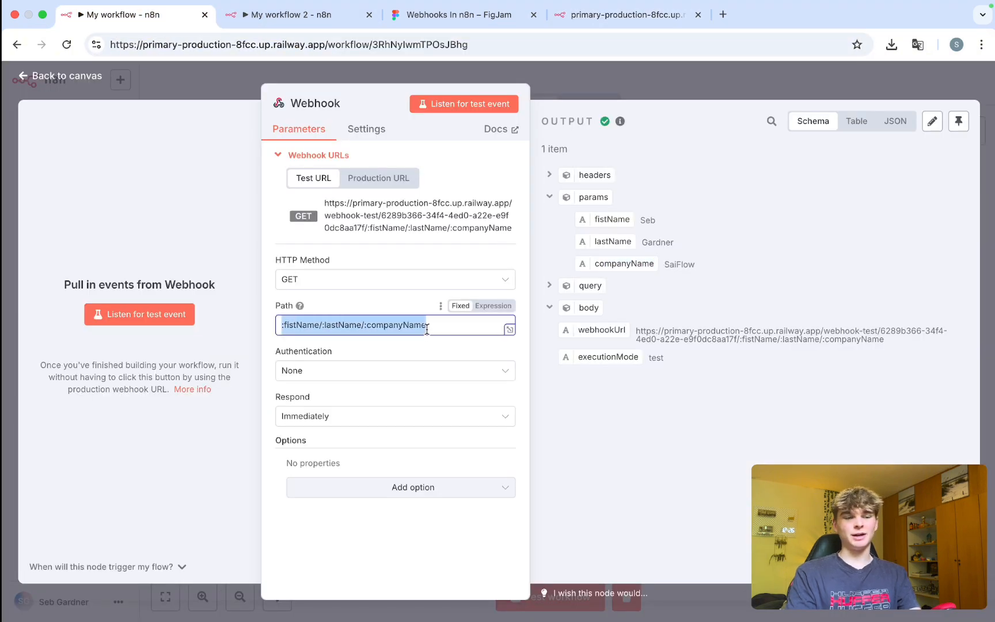
text(ndfkjvabsdlkjbvalsdbflasbdfj)
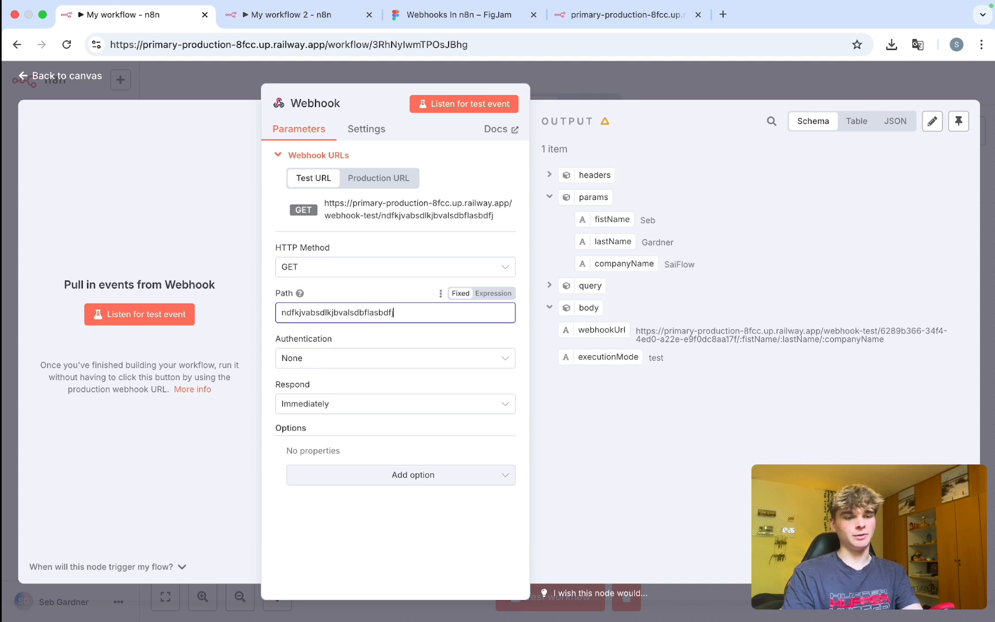
Paste the updated test webhook URL into the browser's address bar.
click(625, 15)
click(463, 44)
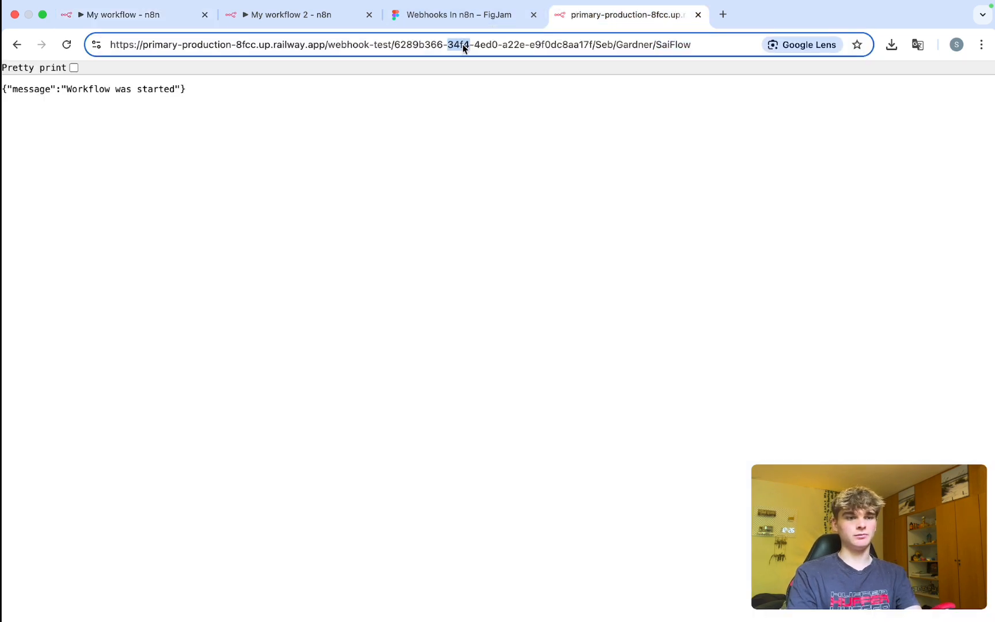
key(super+a)
Discard the partly typed first-name query string from the address bar and return to the n8n workflow.
text(?firstNmae)
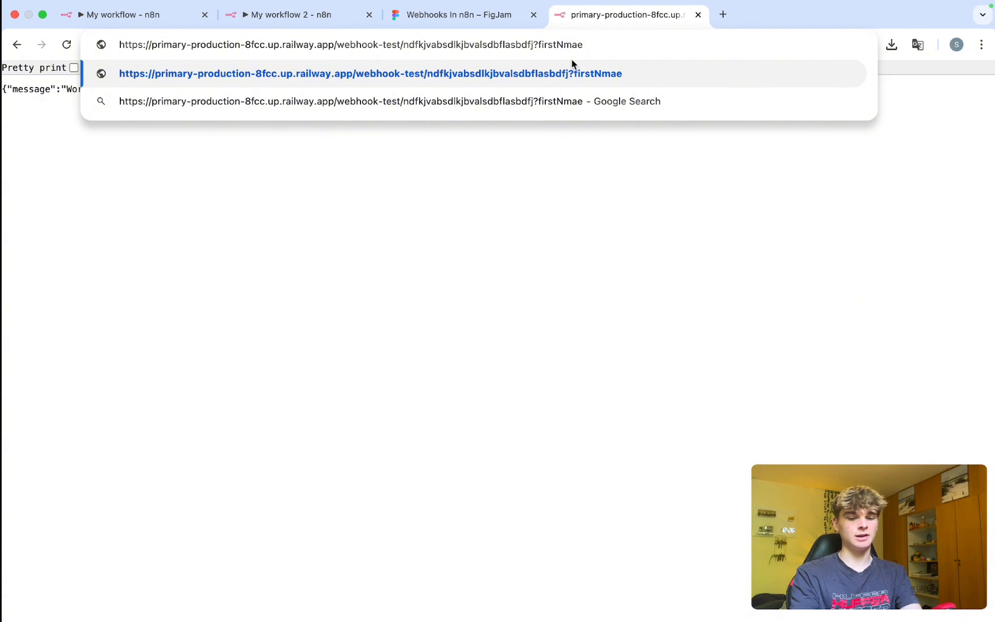
text(=Seb)
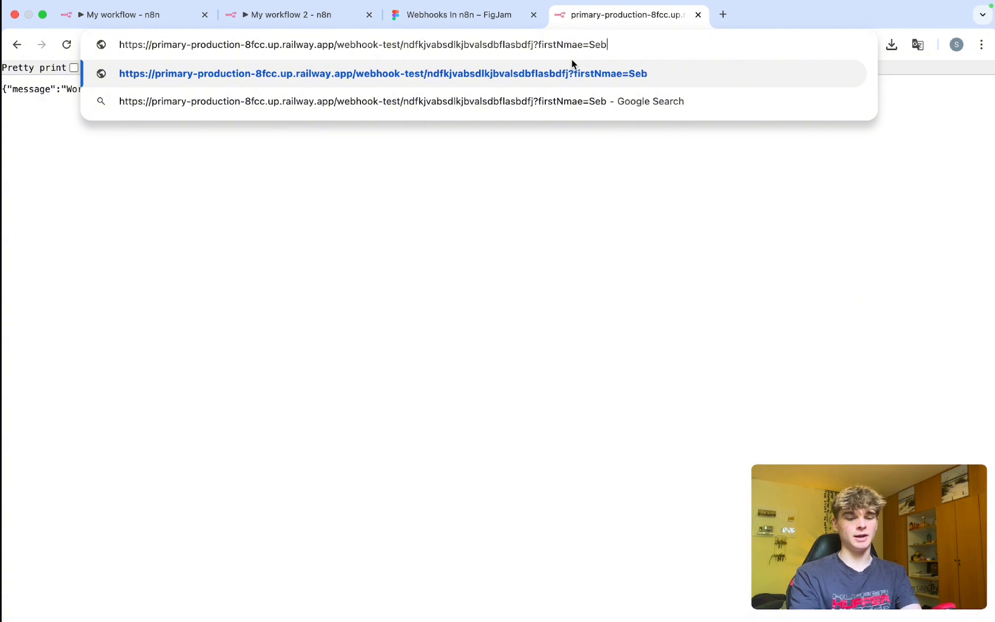
text(&)
key(super+a)
key(BackSpace)
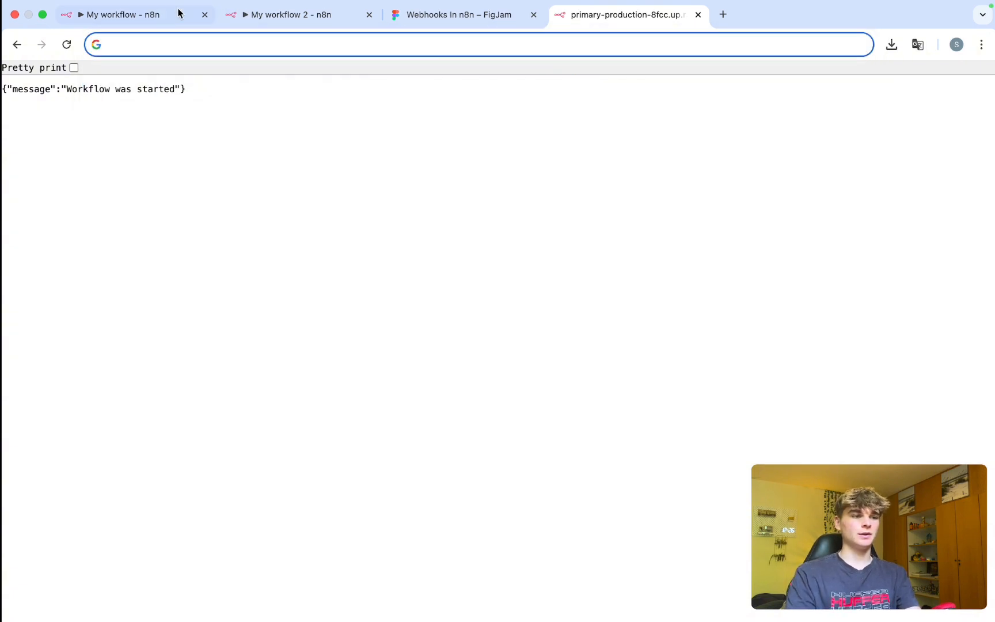
click(180, 14)
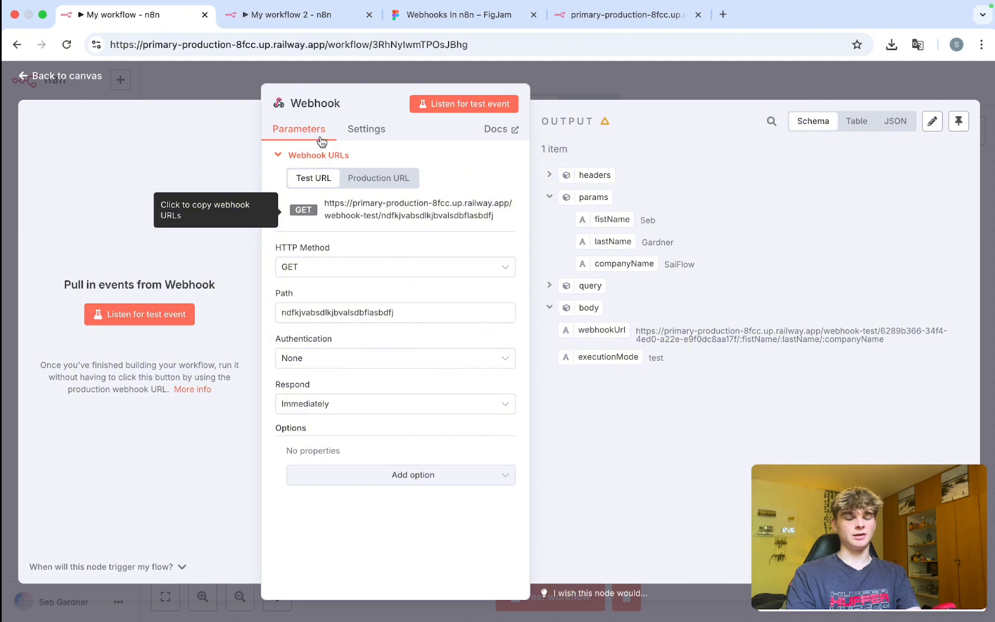
Add an HTTP Request node as the first step of My workflow 2.
click(276, 12)
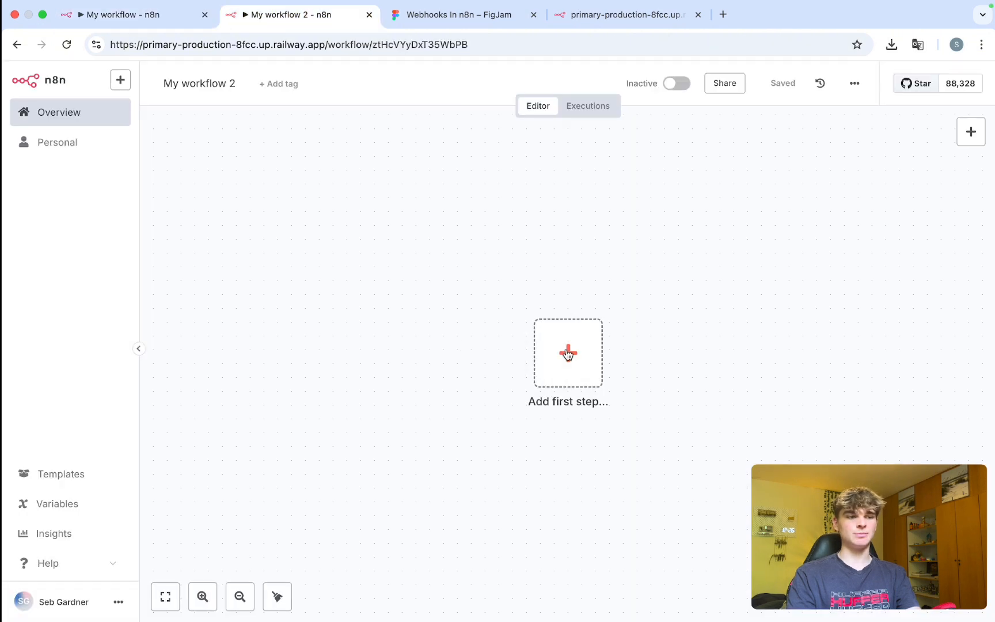
click(575, 383)
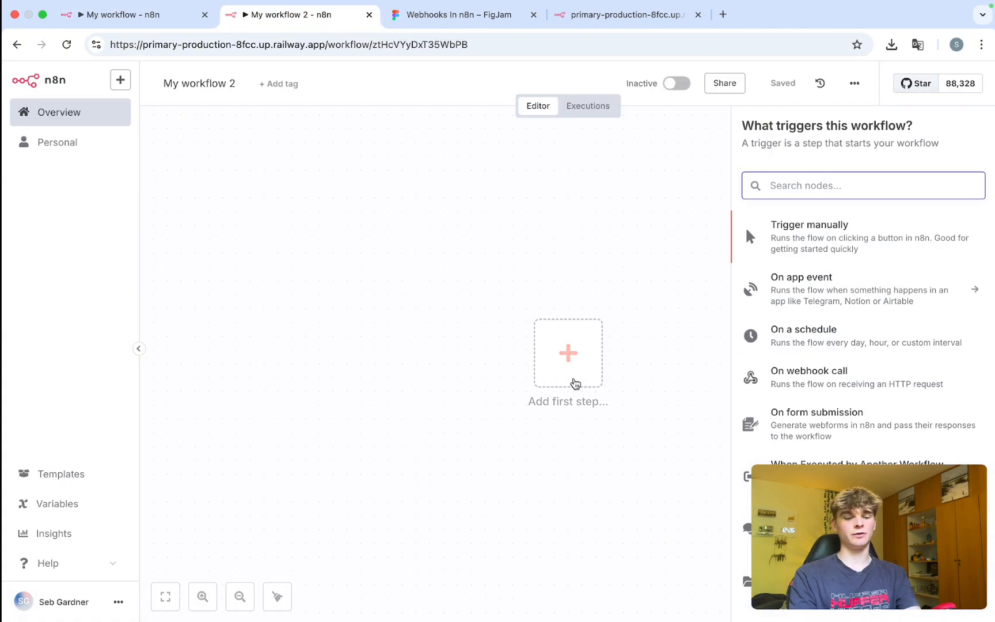
text(http)
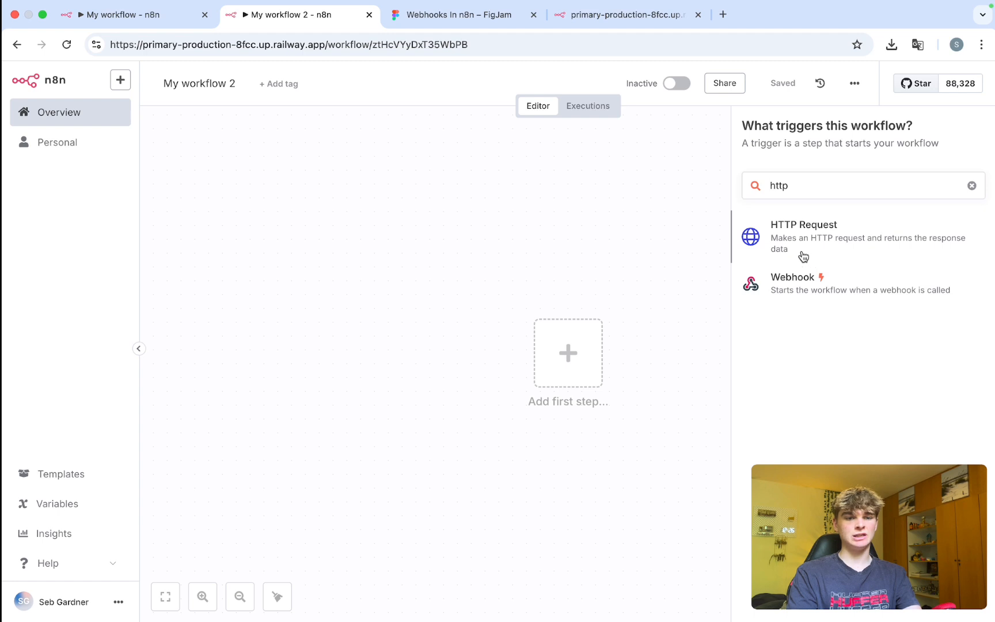
click(805, 257)
Paste the webhook test URL into the GET request's URL field and expand it.
click(428, 245)
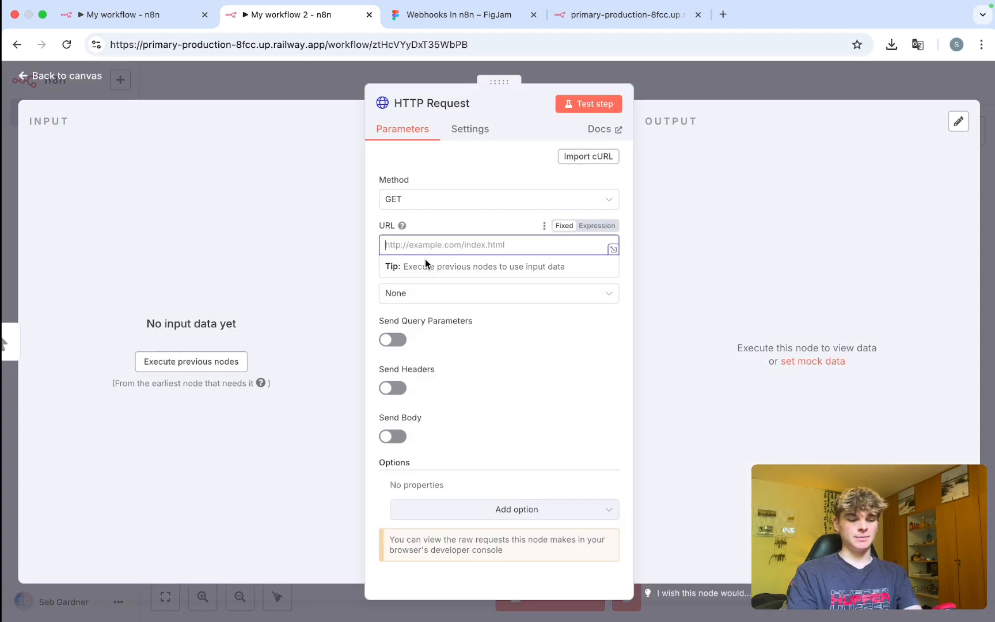
key(super+v)
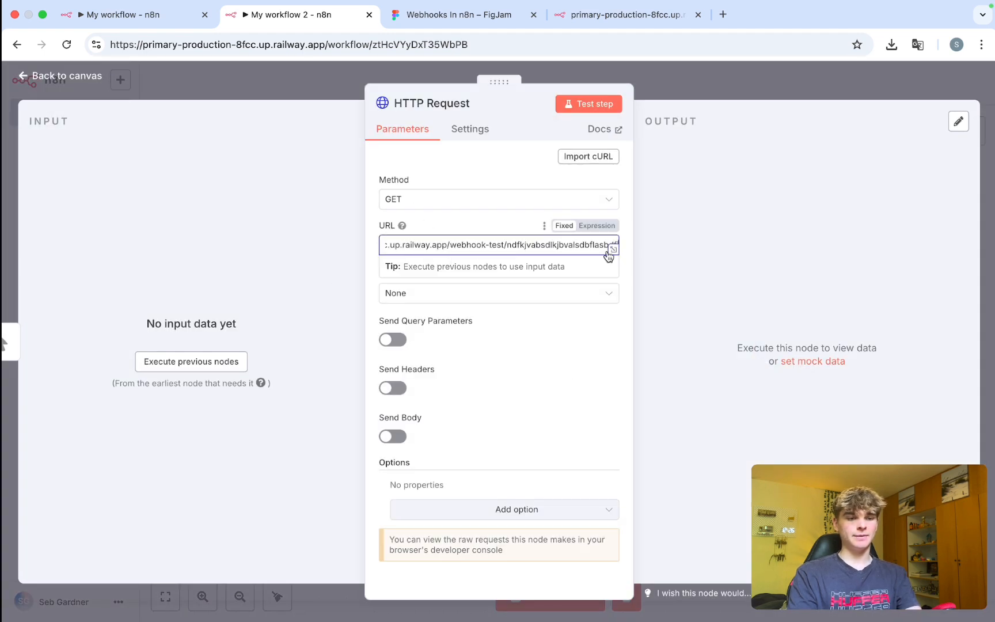
click(613, 250)
Append '?firstName=…&lastName=…' query parameters with a first and last name to the URL.
click(644, 246)
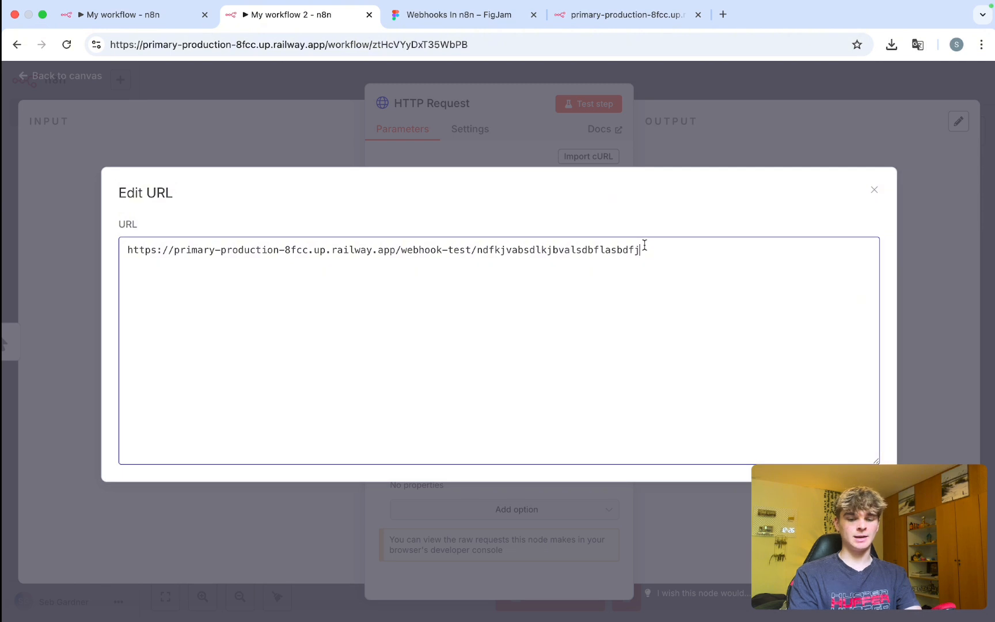
text(?)
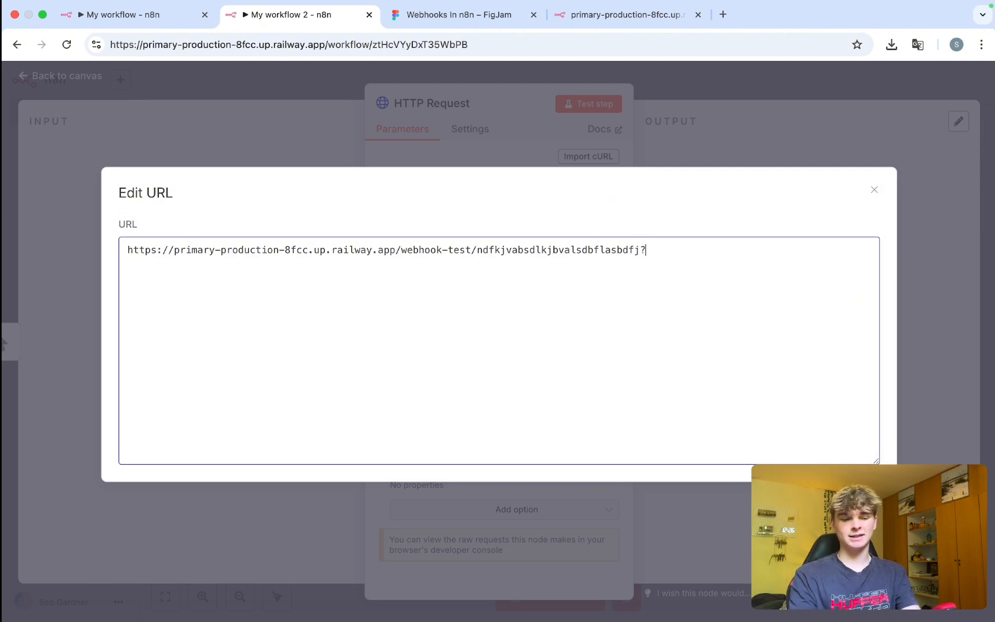
text(firs)
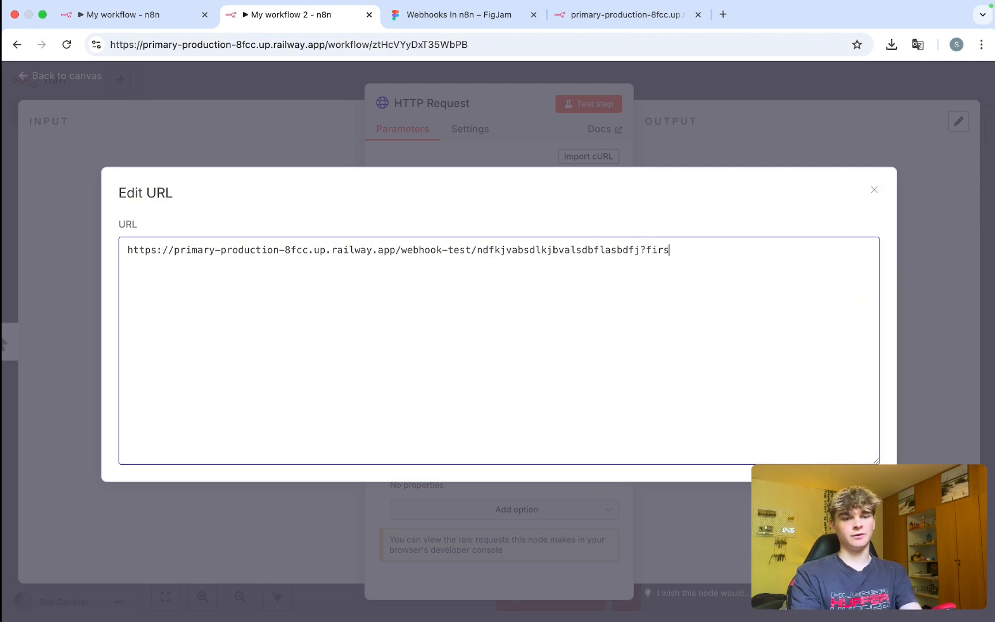
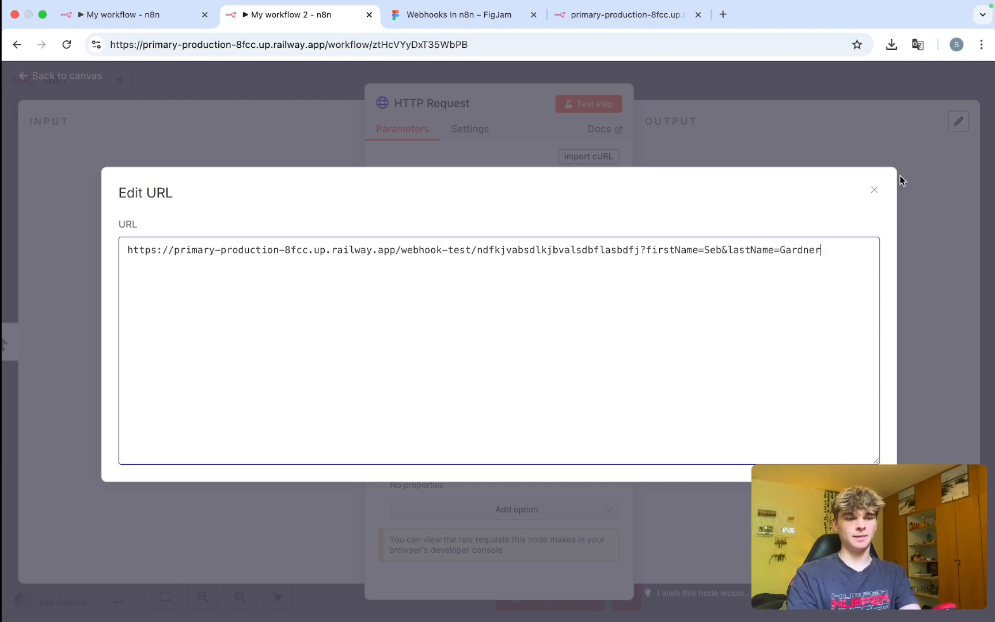
click(873, 191)
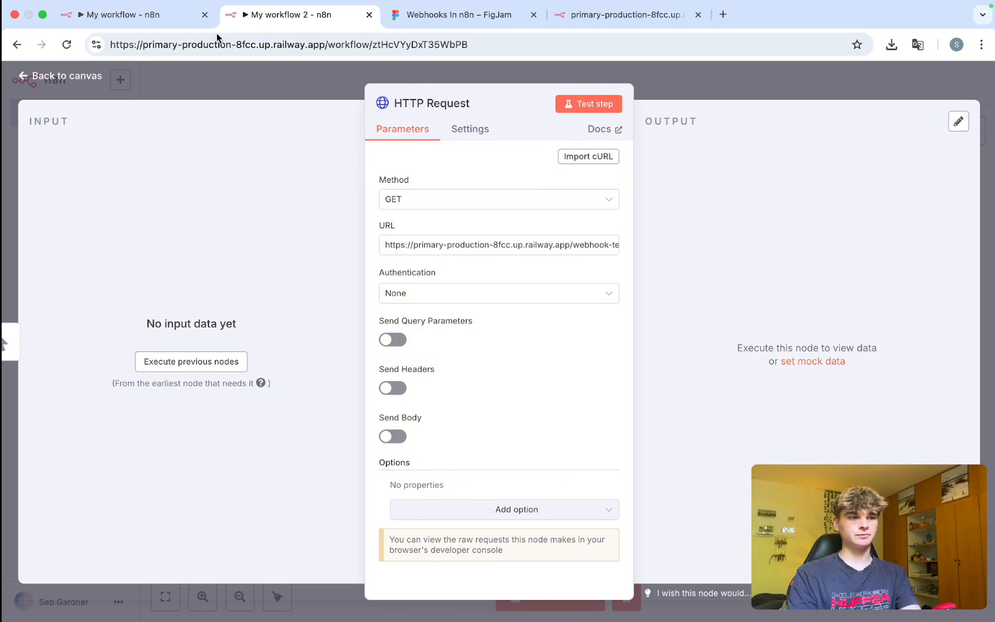
Test the HTTP Request node and confirm it returns 'Workflow was started'.
click(122, 14)
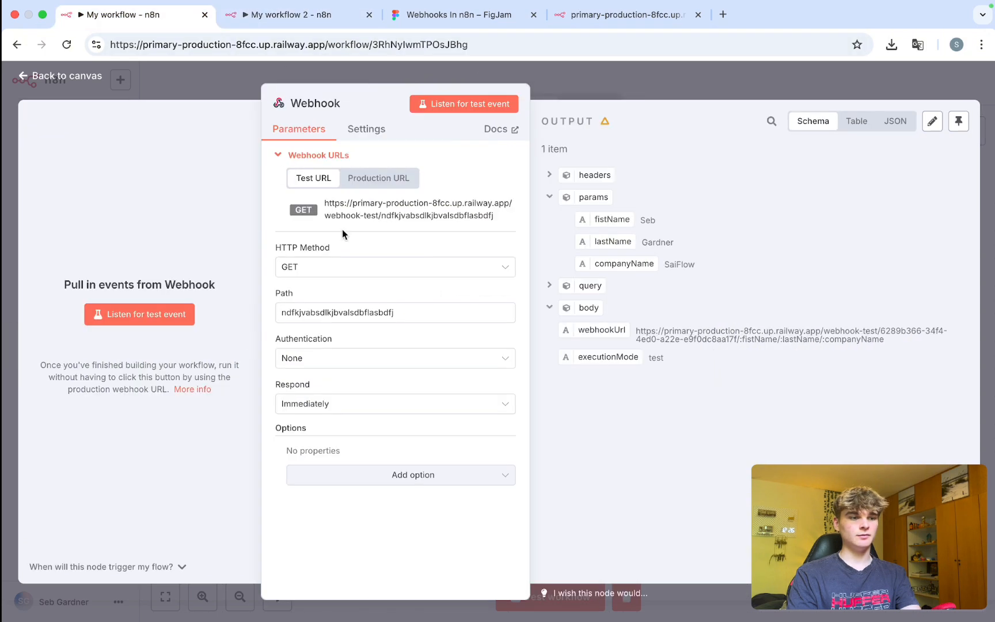
click(304, 17)
click(593, 104)
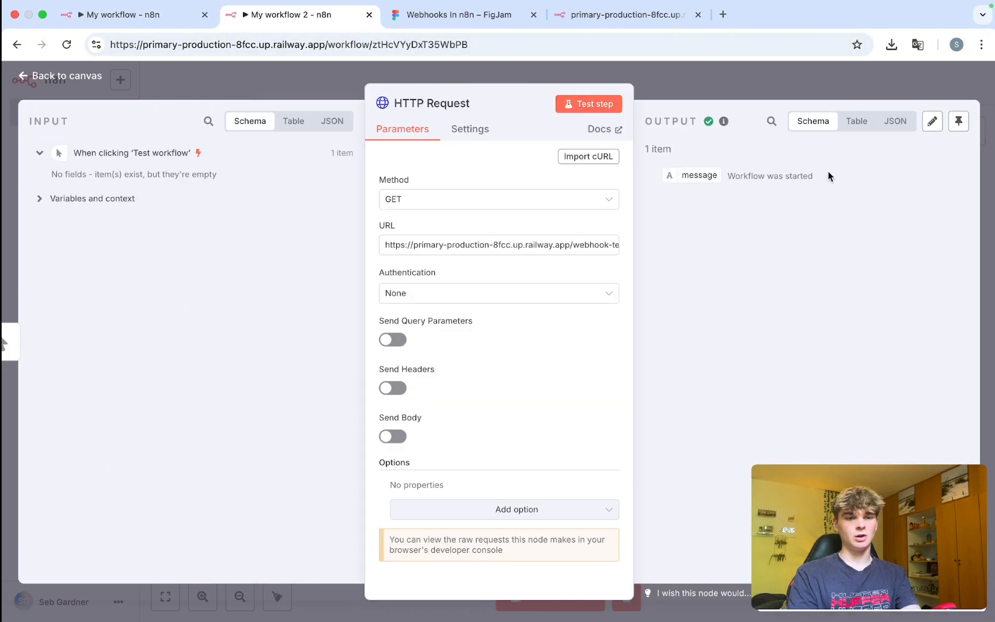
drag(828, 171, 674, 177)
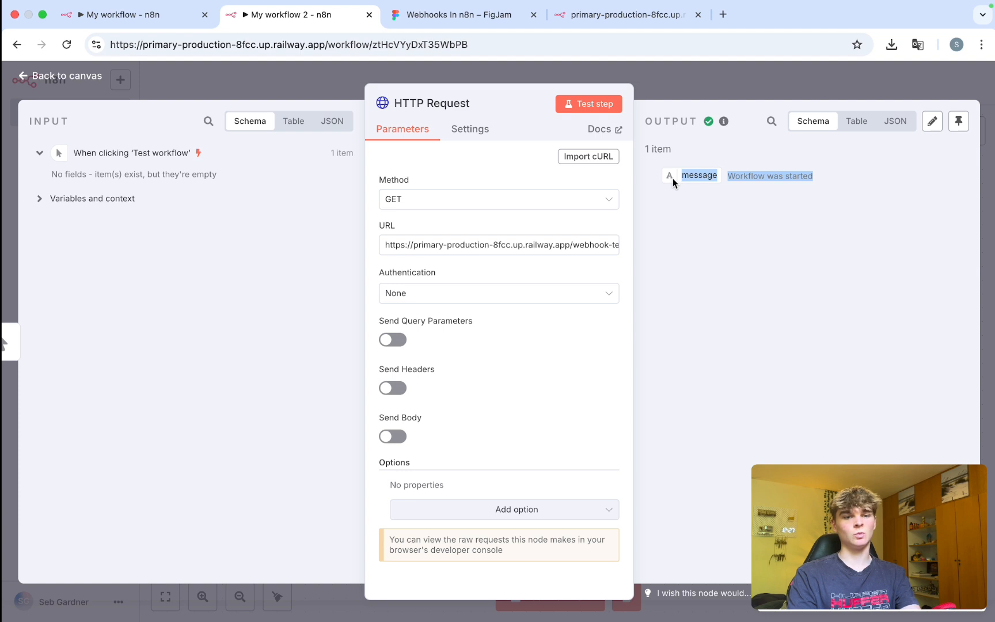
In the Webhook output, collapse headers and point out the firstName and lastName query values and HTTP Method.
click(144, 19)
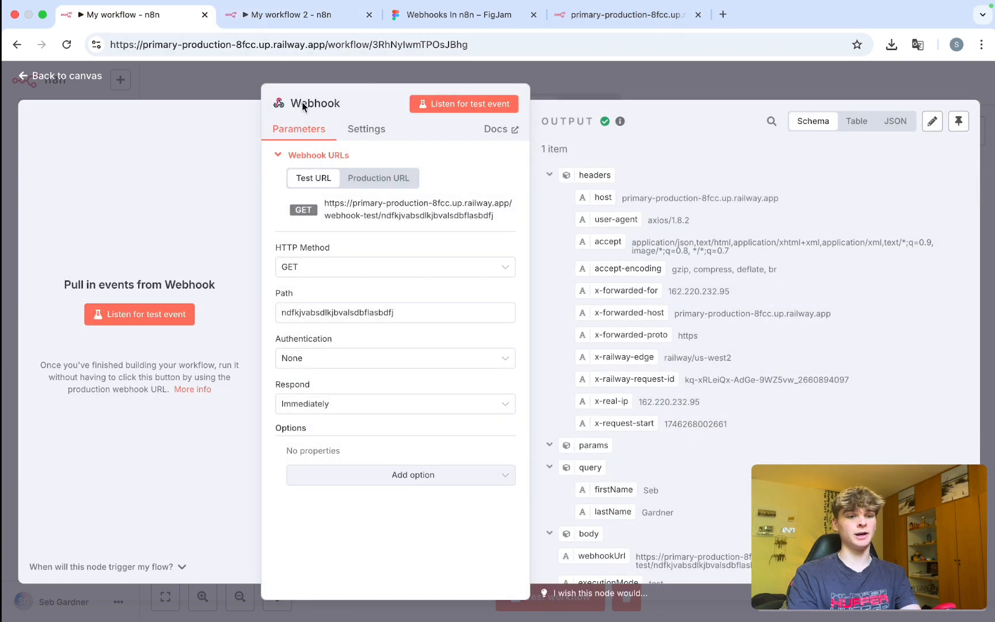
click(549, 175)
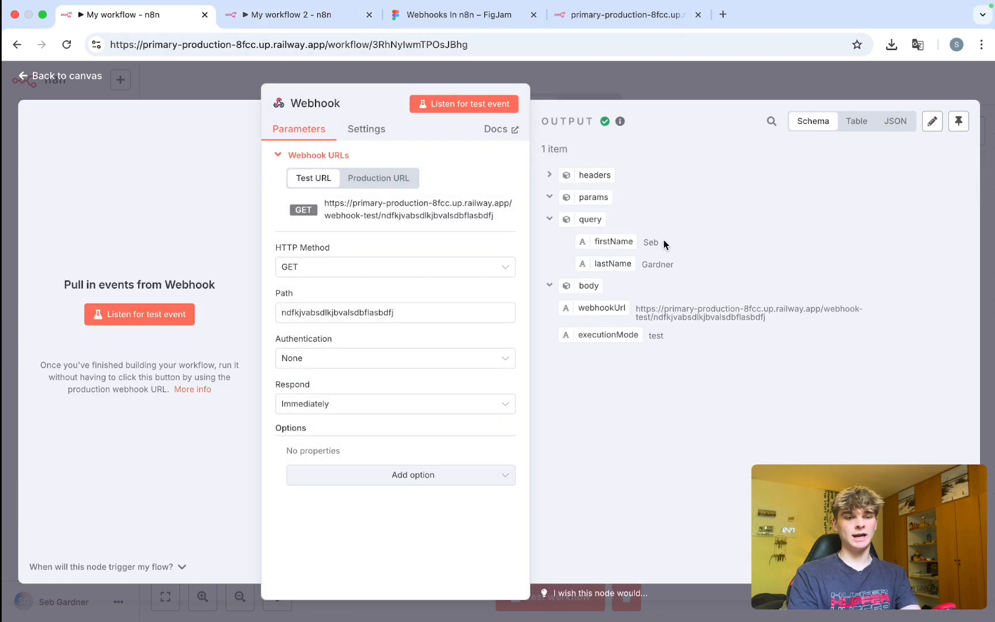
drag(663, 240, 573, 241)
drag(716, 271, 591, 267)
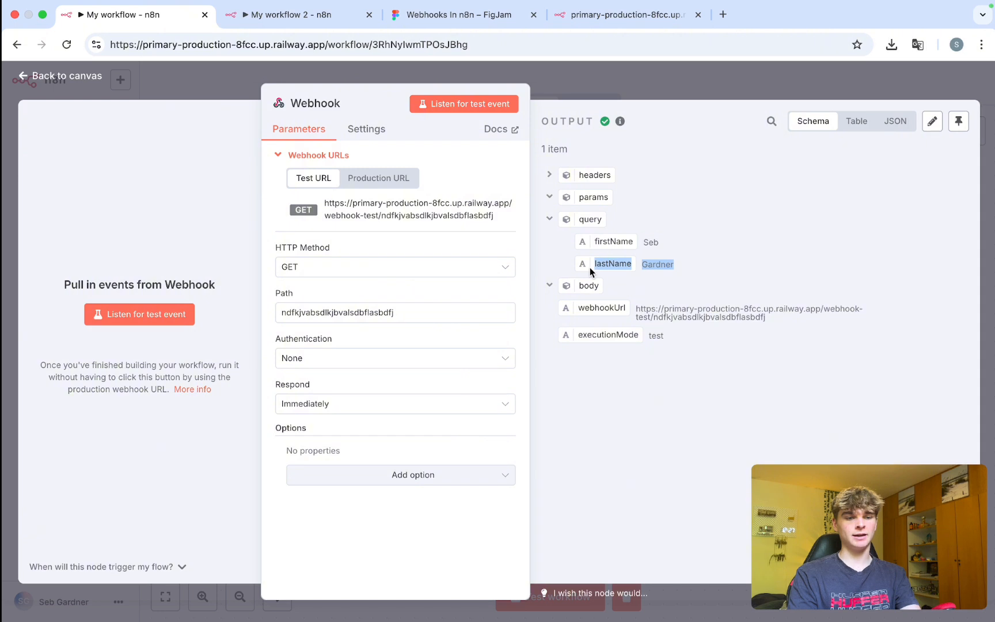
click(550, 256)
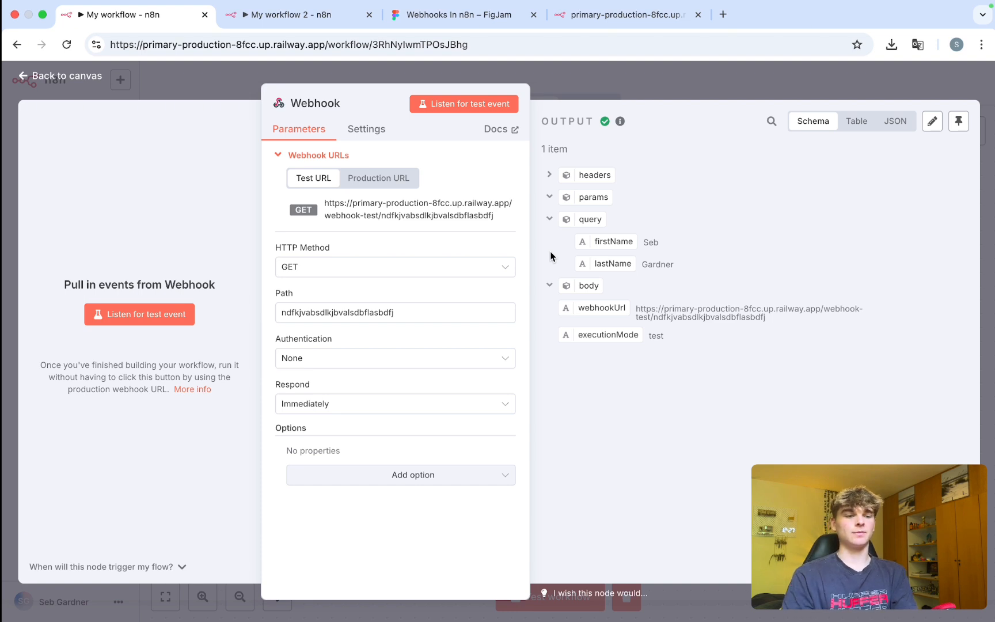
drag(275, 248, 334, 251)
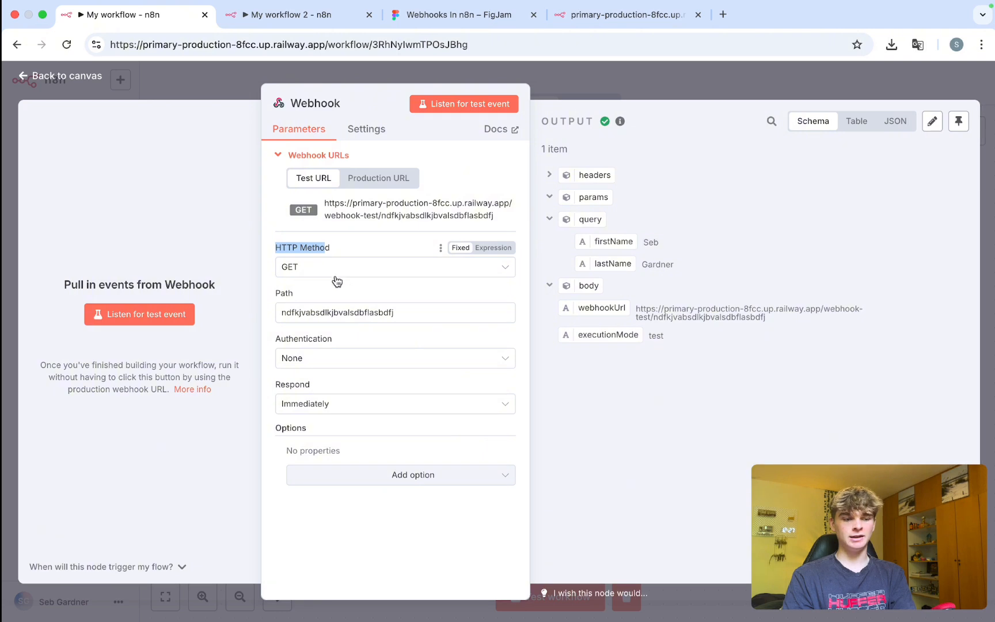
Compare the request Method with the Webhook's HTTP Method, then switch the request to POST.
click(288, 15)
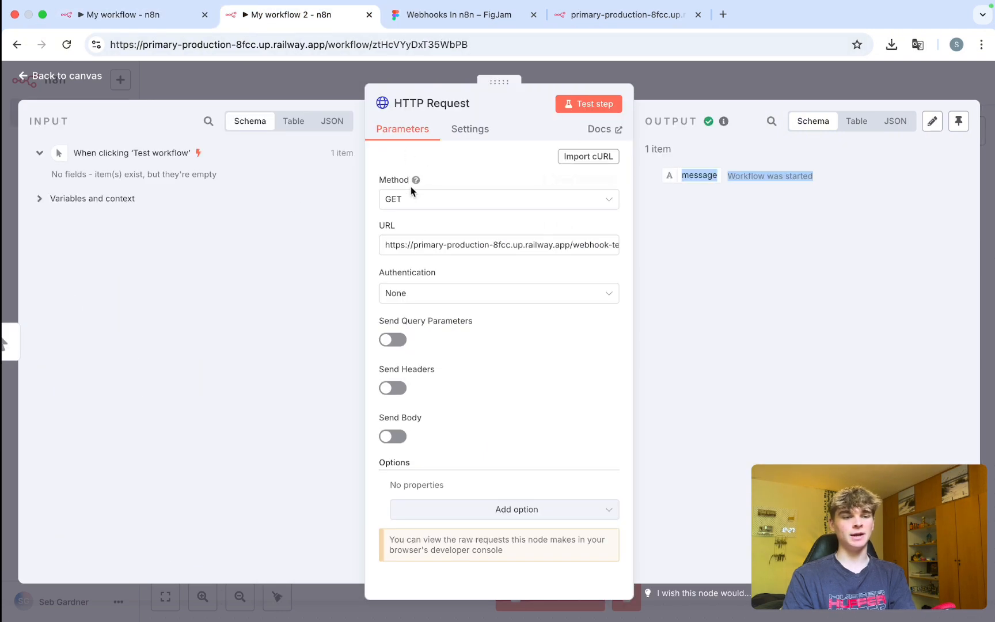
drag(376, 183, 404, 183)
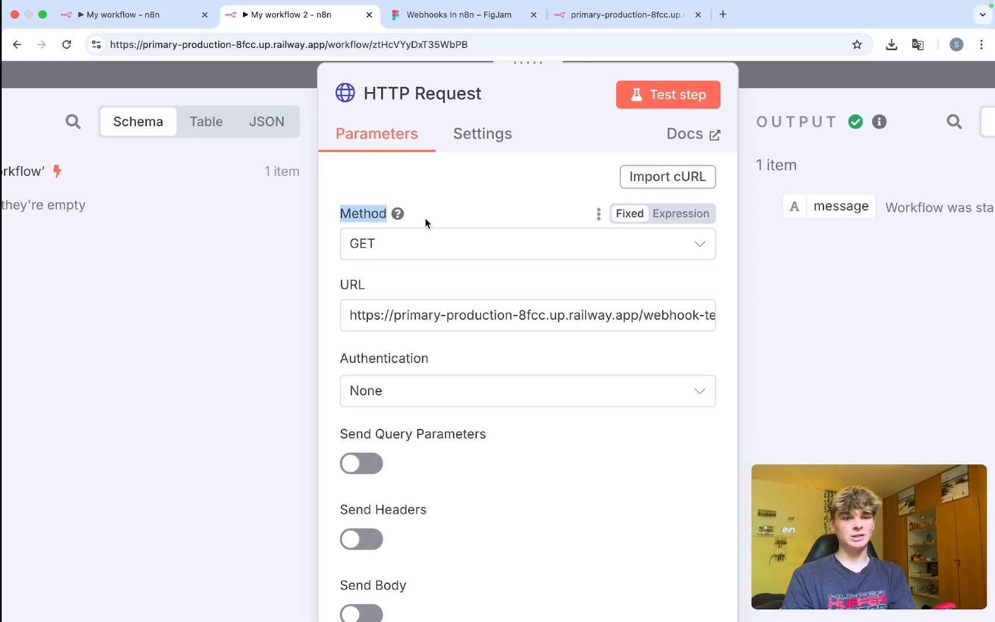
scroll(421, 242, right, 1)
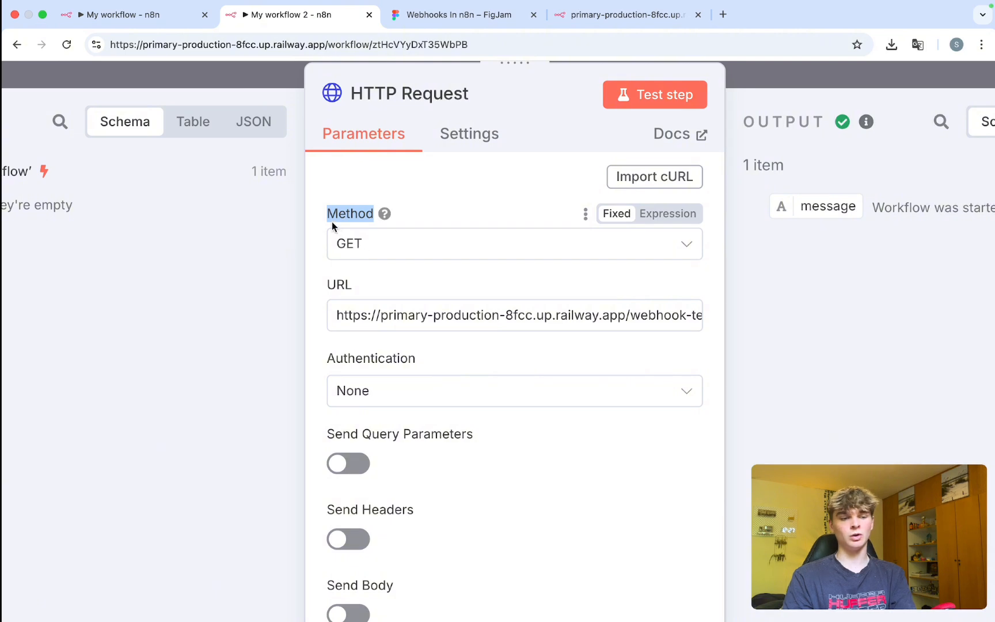
click(175, 23)
scroll(302, 268, up, 5)
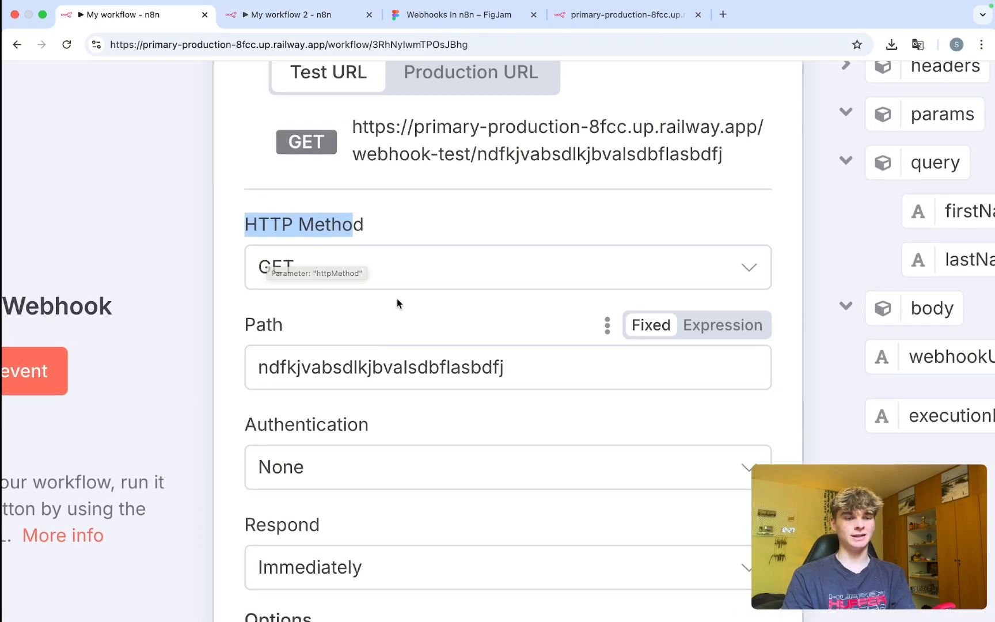
click(291, 15)
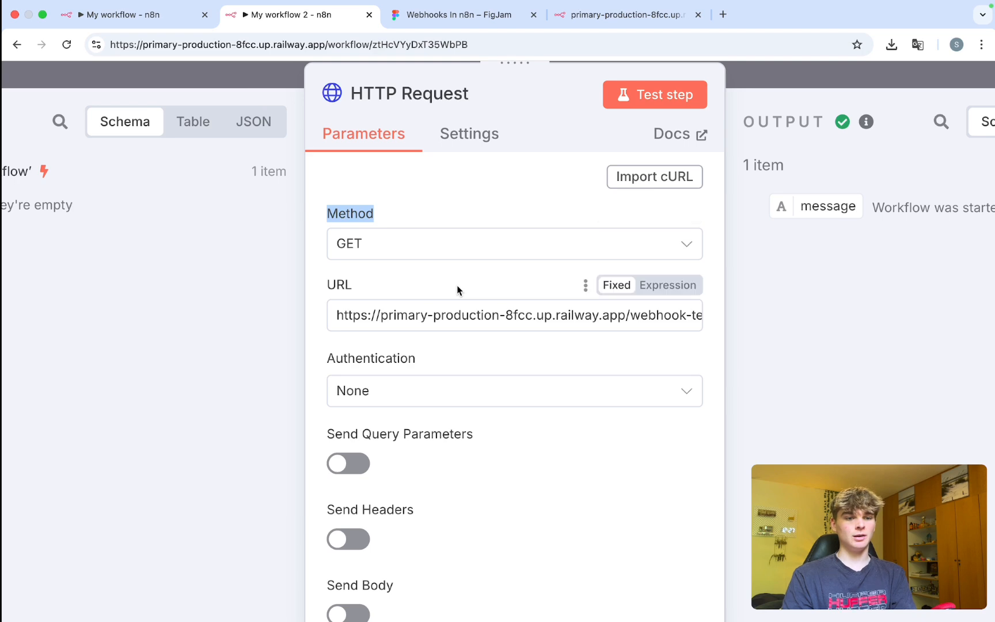
scroll(456, 285, down, 5)
click(415, 200)
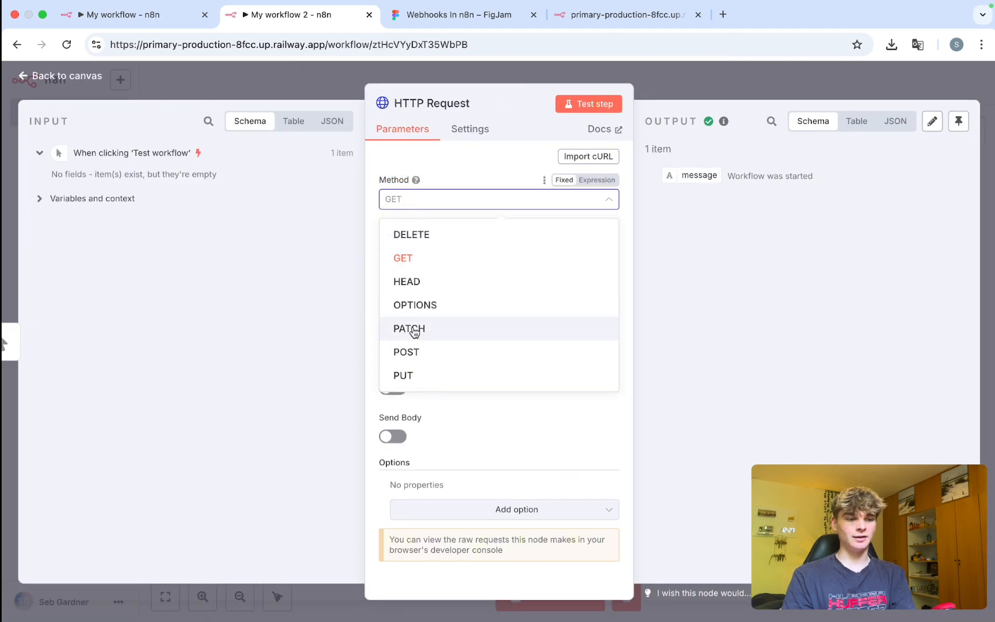
click(424, 352)
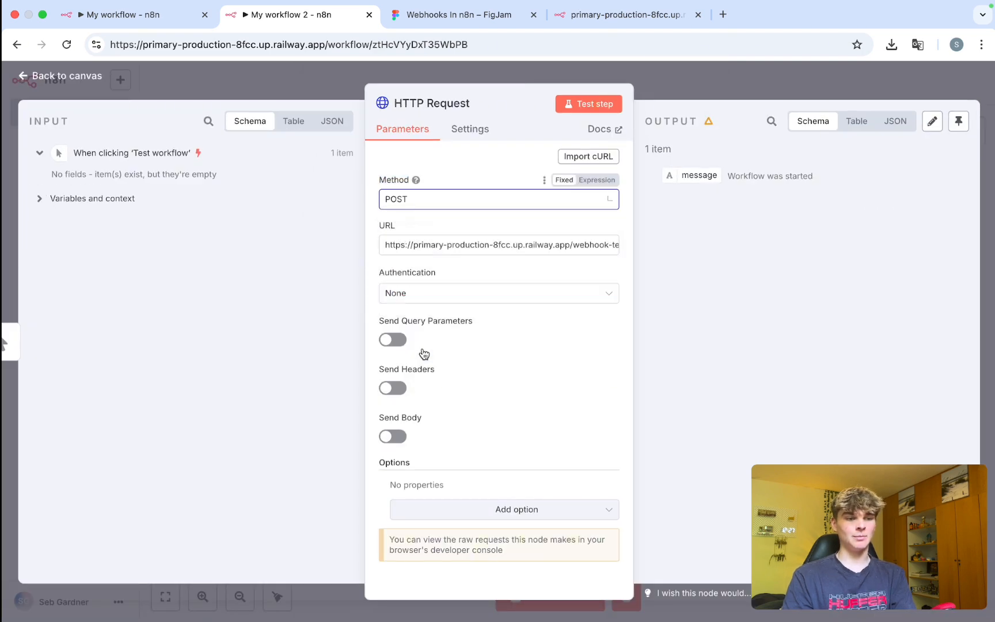
With the Webhook listening, test the POST request and see it fail as not registered for POST.
click(118, 15)
scroll(449, 109, down, 2)
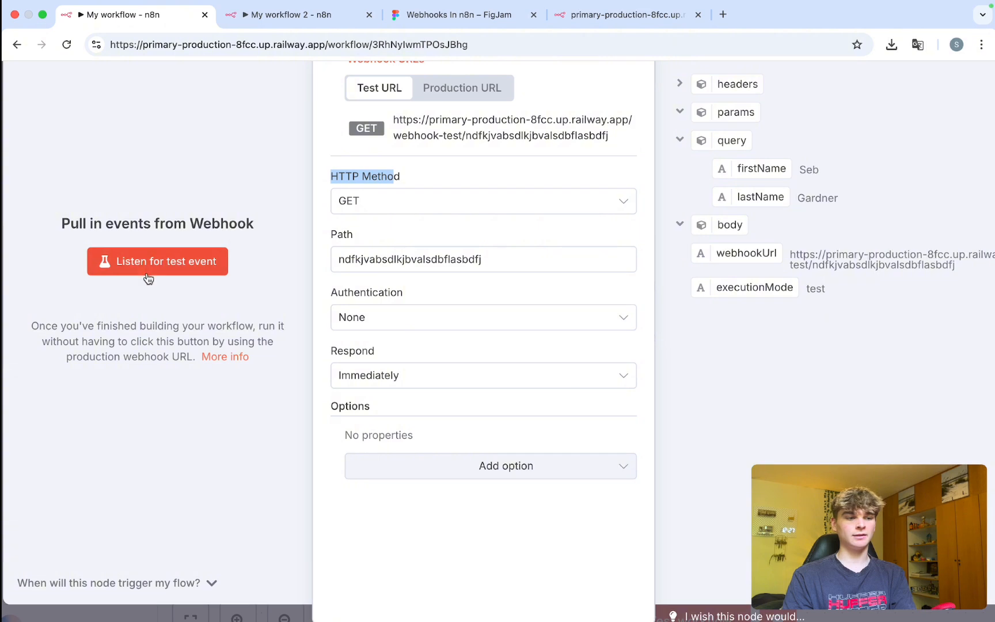
click(157, 260)
scroll(157, 261, down, 2)
click(296, 15)
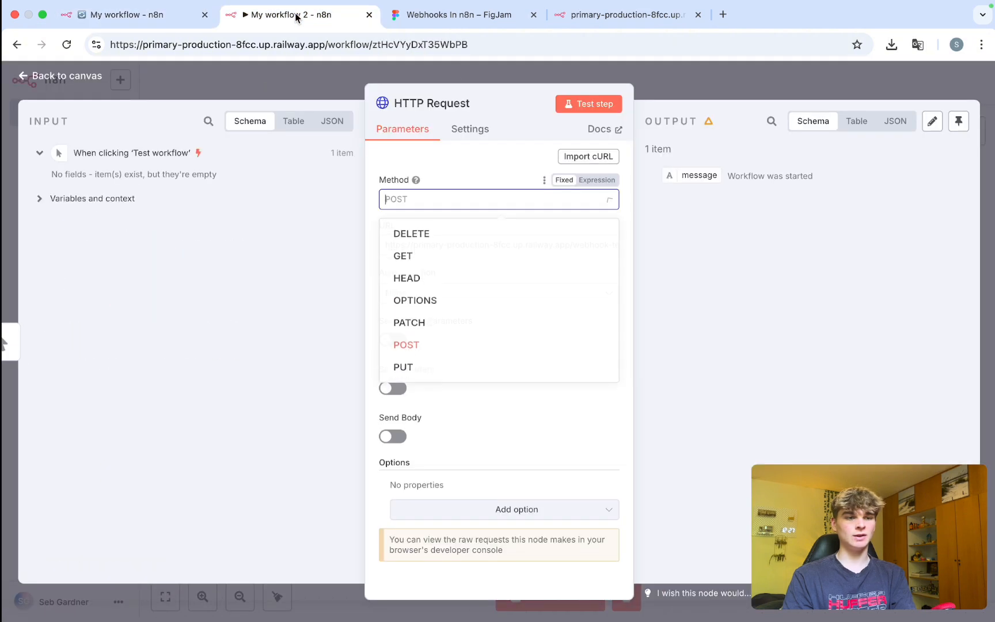
click(598, 103)
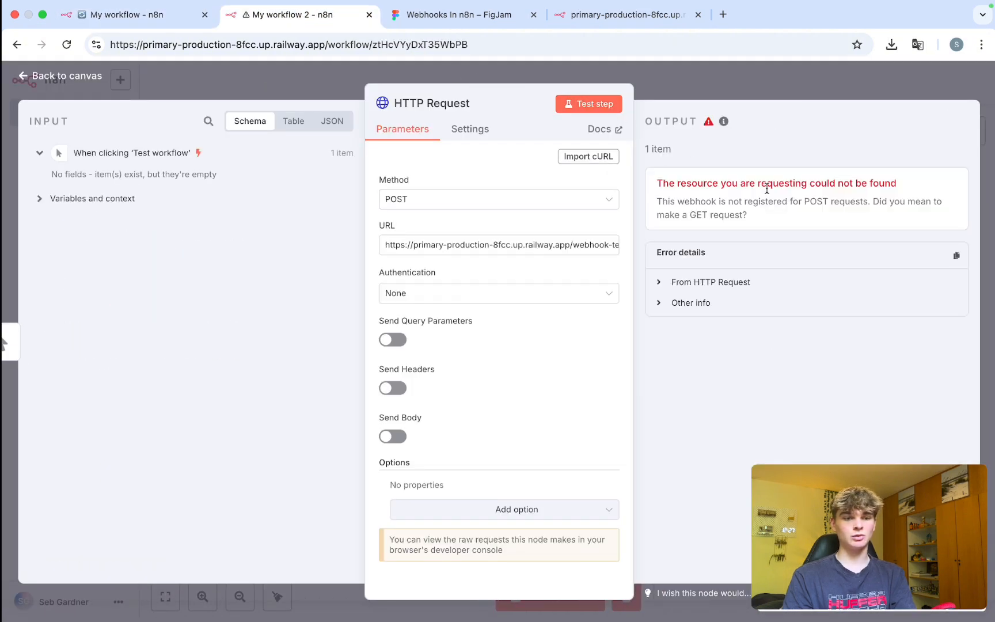
drag(755, 216, 736, 214)
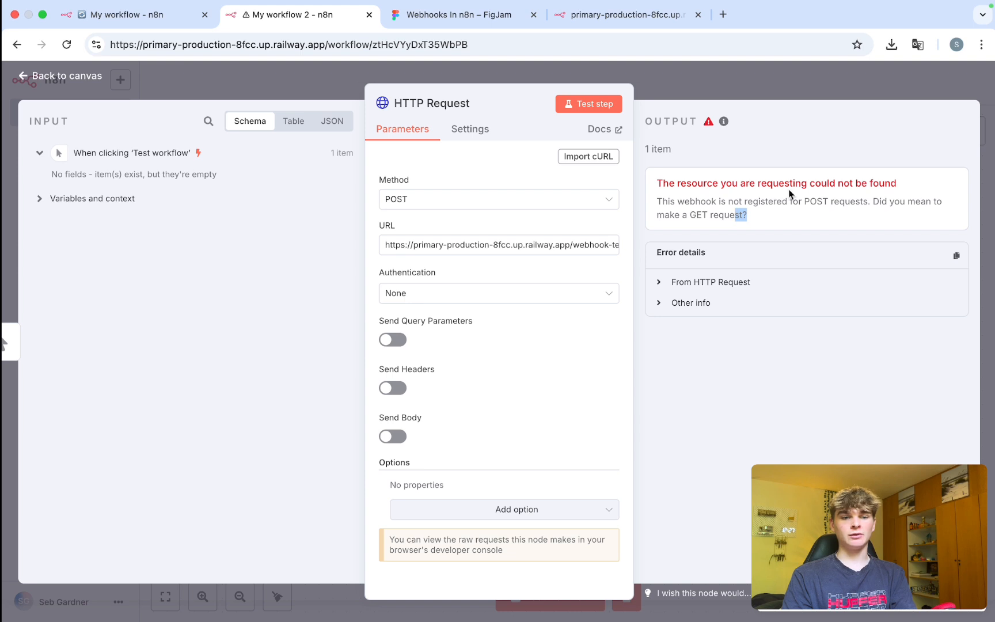
drag(898, 185, 663, 187)
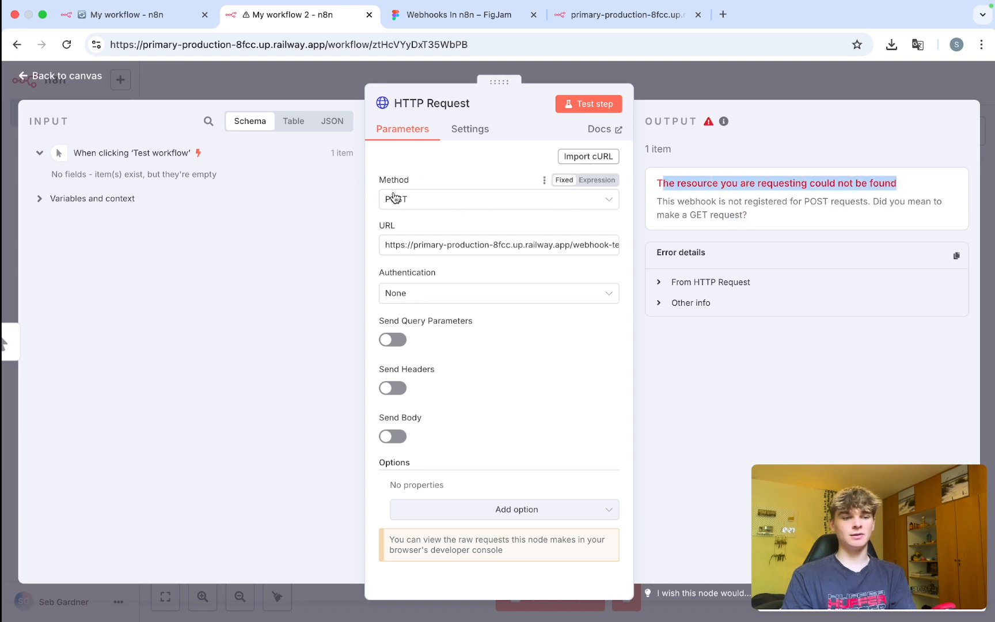
click(168, 34)
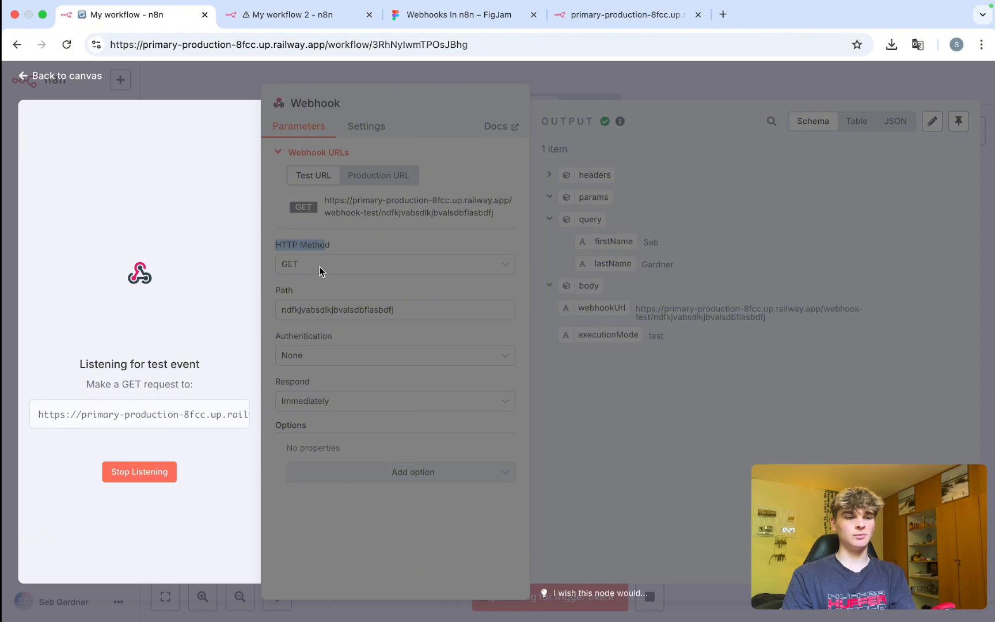
click(272, 22)
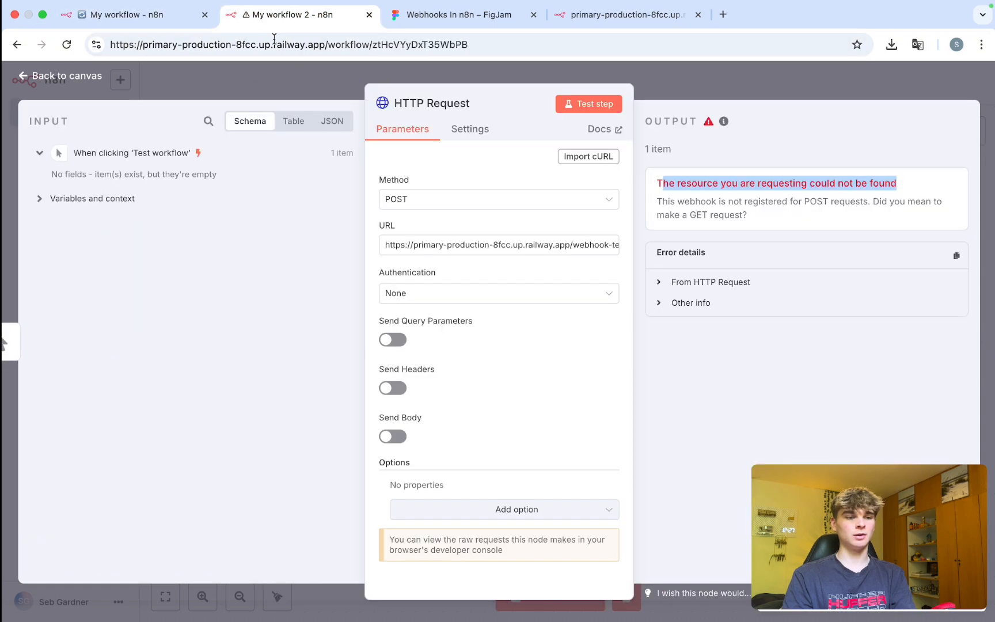
click(443, 200)
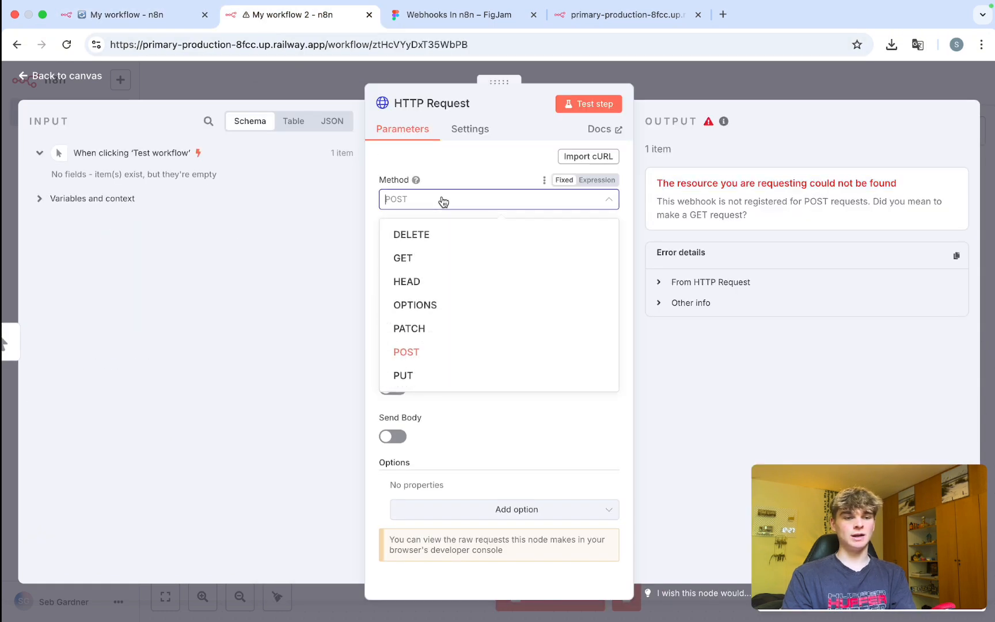
Set the request method back to GET and retest, getting 'Workflow was started' and a new Webhook request.
click(409, 258)
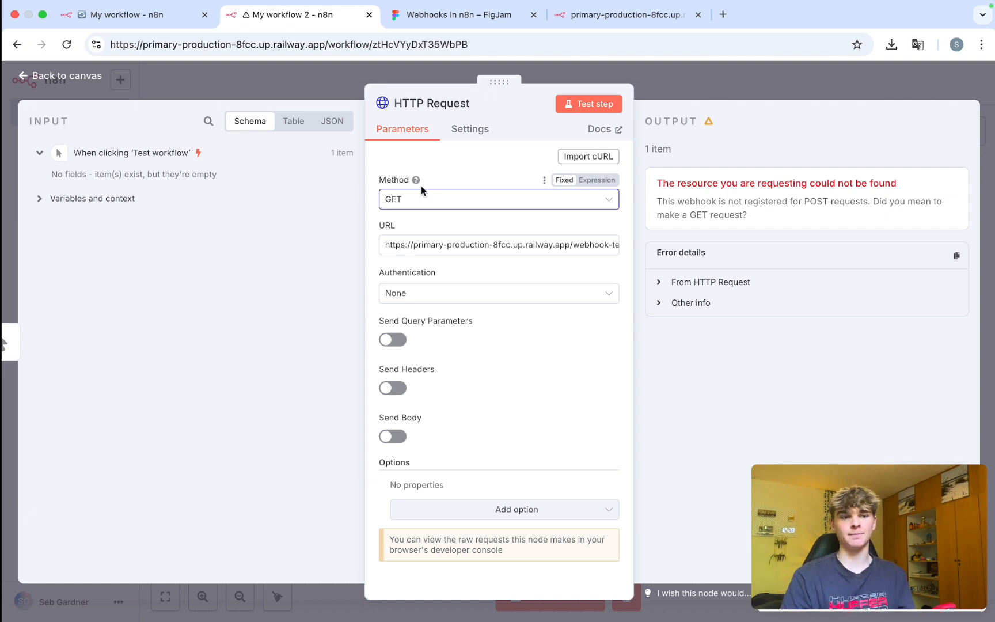
click(578, 107)
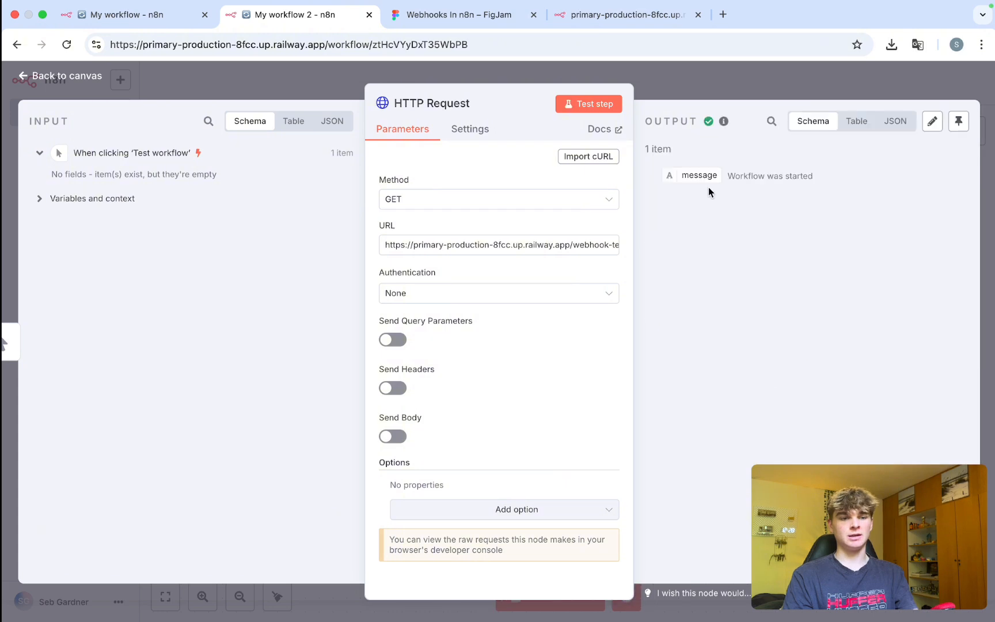
drag(815, 178, 648, 183)
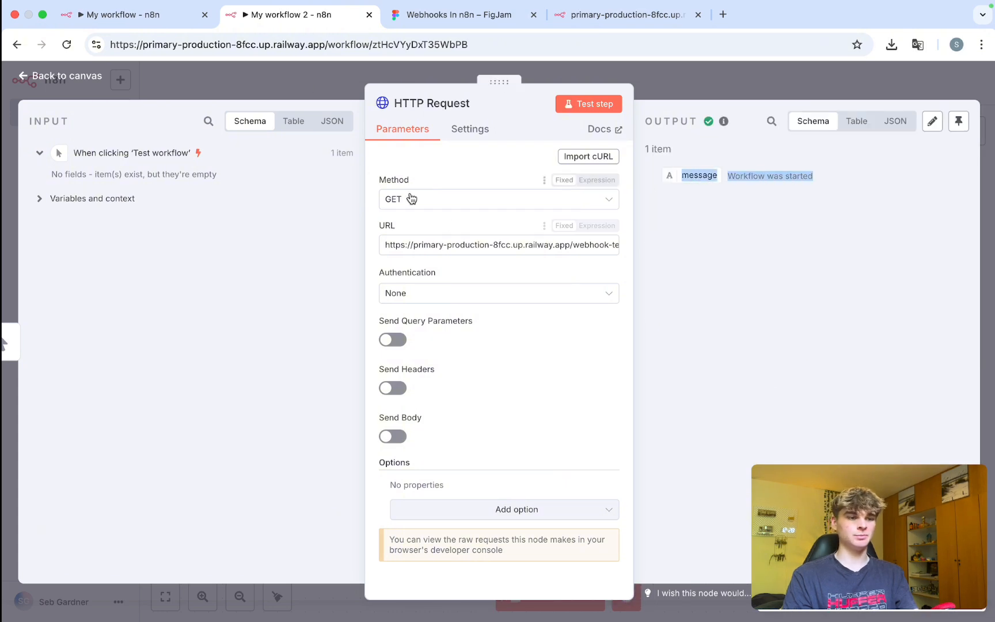
click(107, 17)
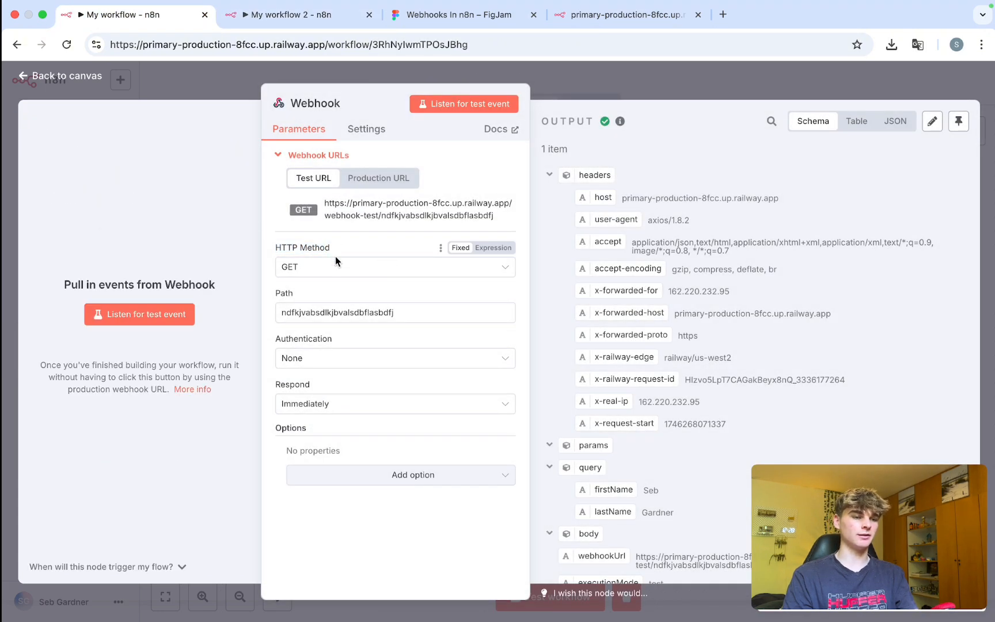
click(281, 21)
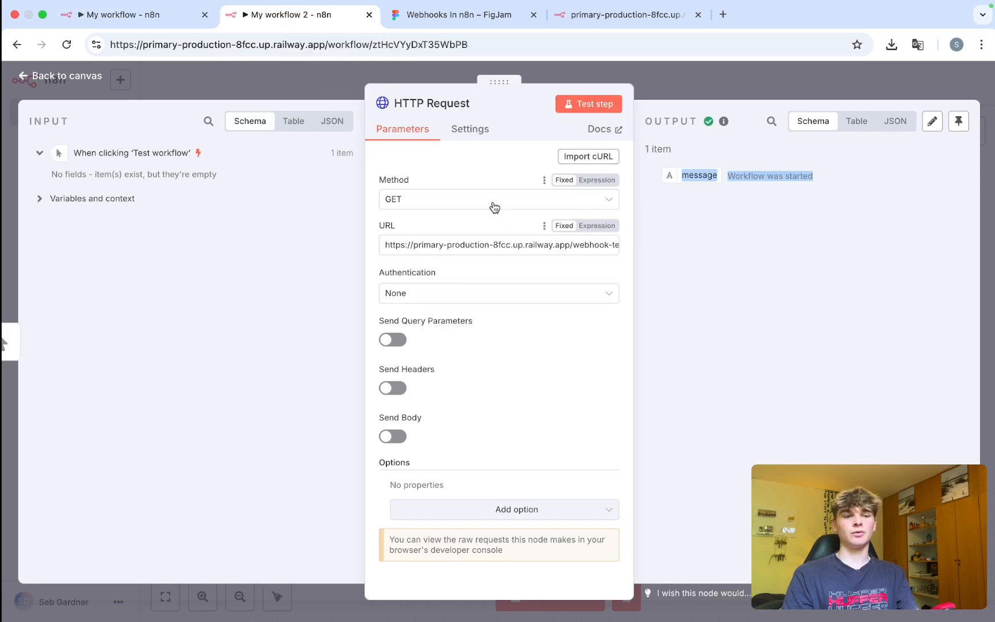
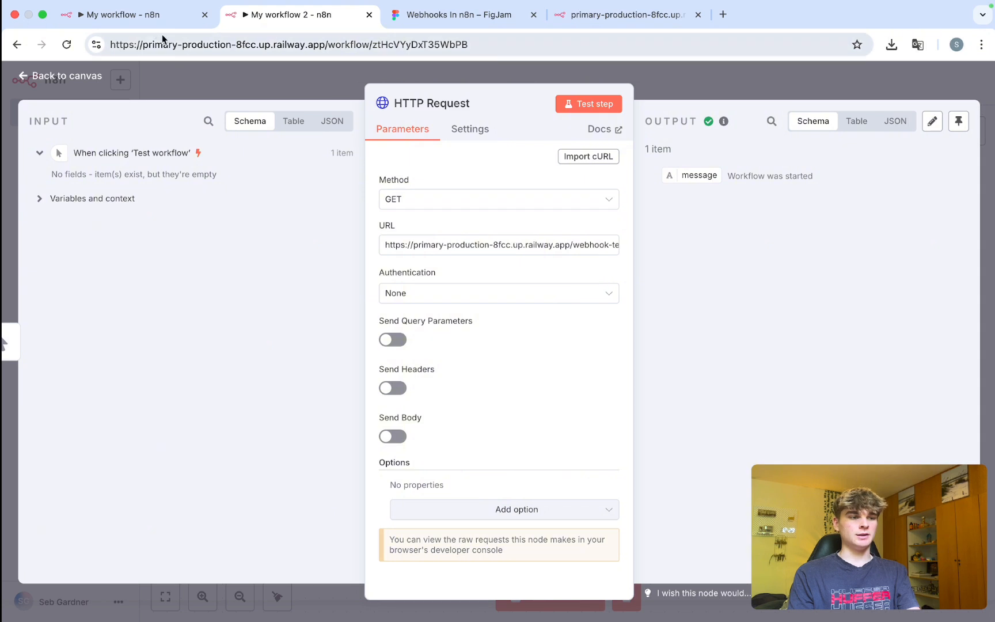
Return to the My workflow tab and bring up Spotlight search to find Terminal.
click(132, 19)
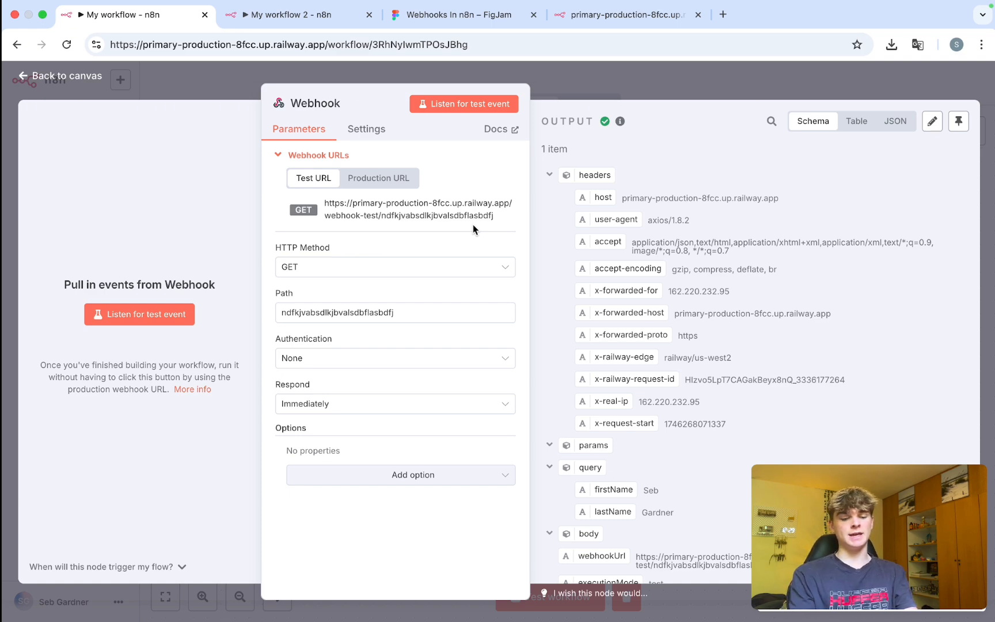
key(super+space)
Launch Terminal and start a curl command with the copied webhook test URL.
text(terminal)
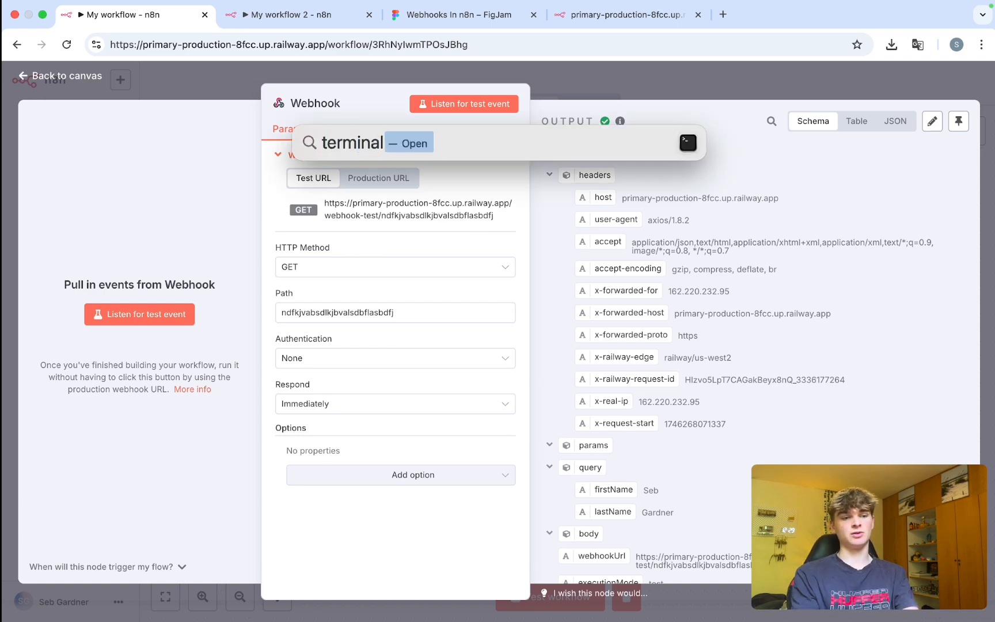
key(Return)
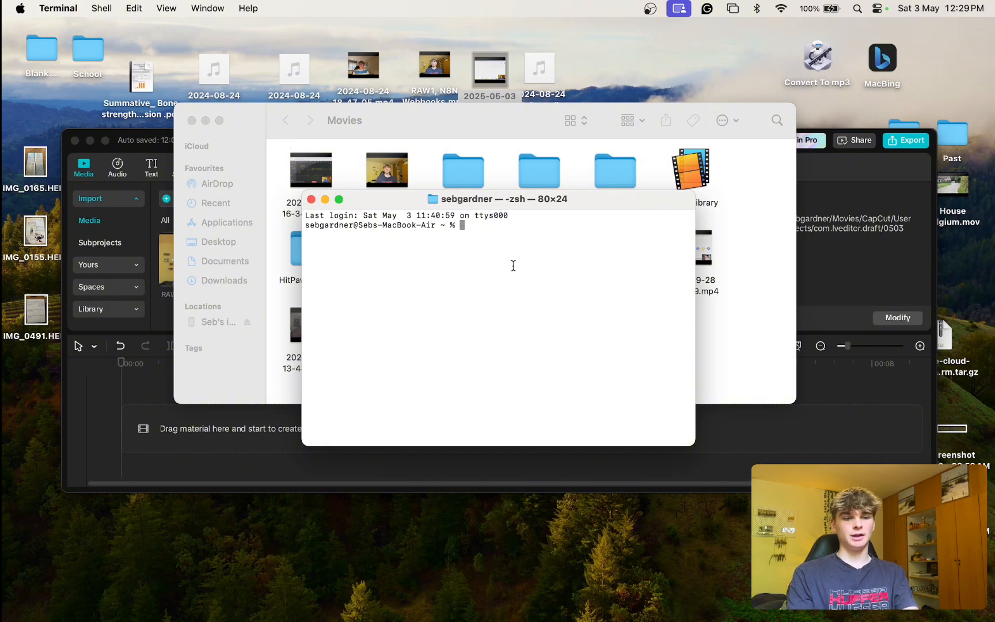
text(cu)
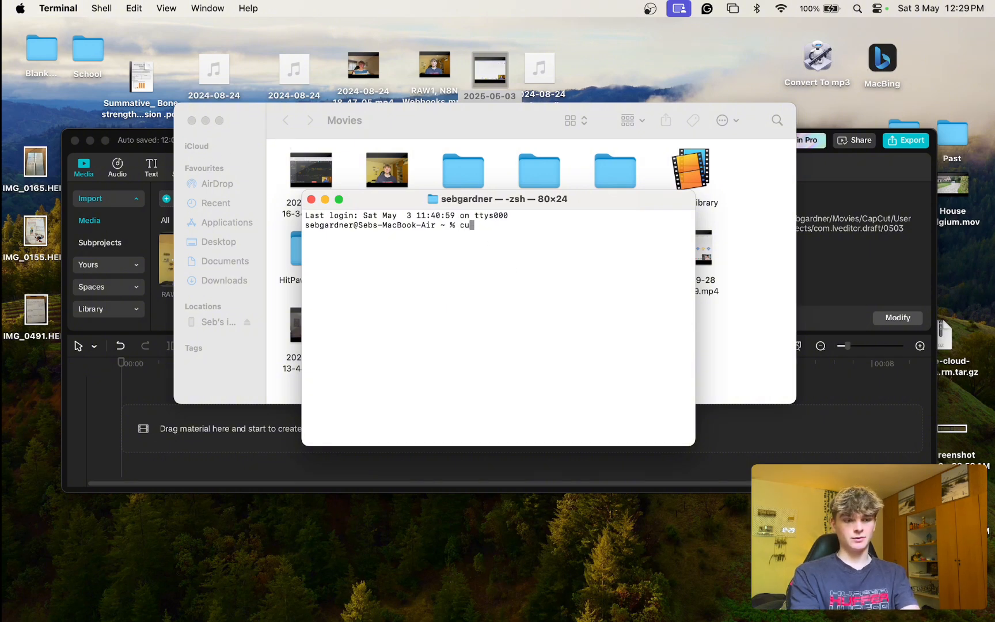
text(rl ")
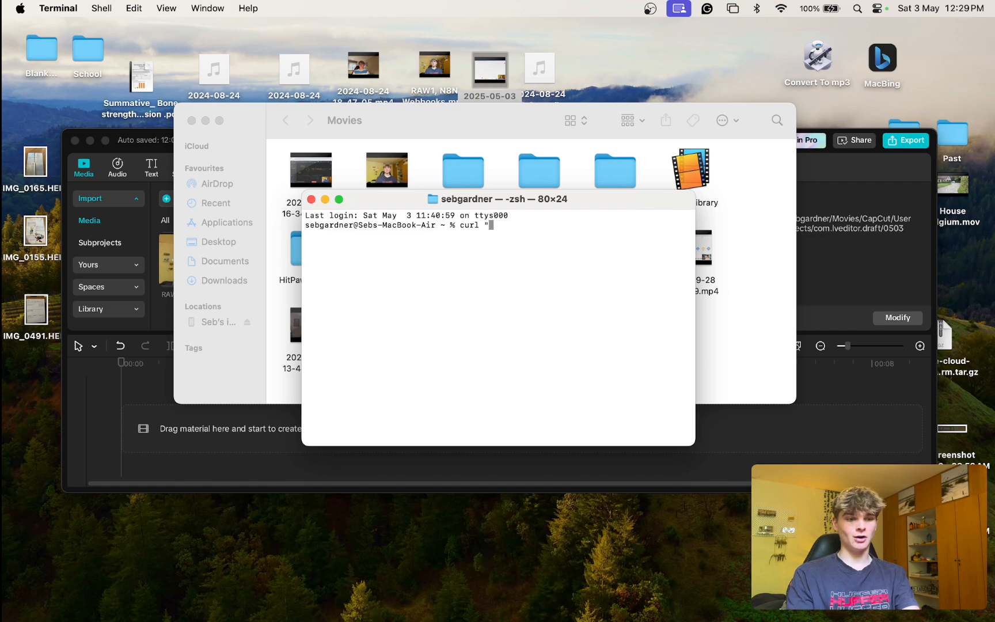
key(ctrl+Right)
click(369, 219)
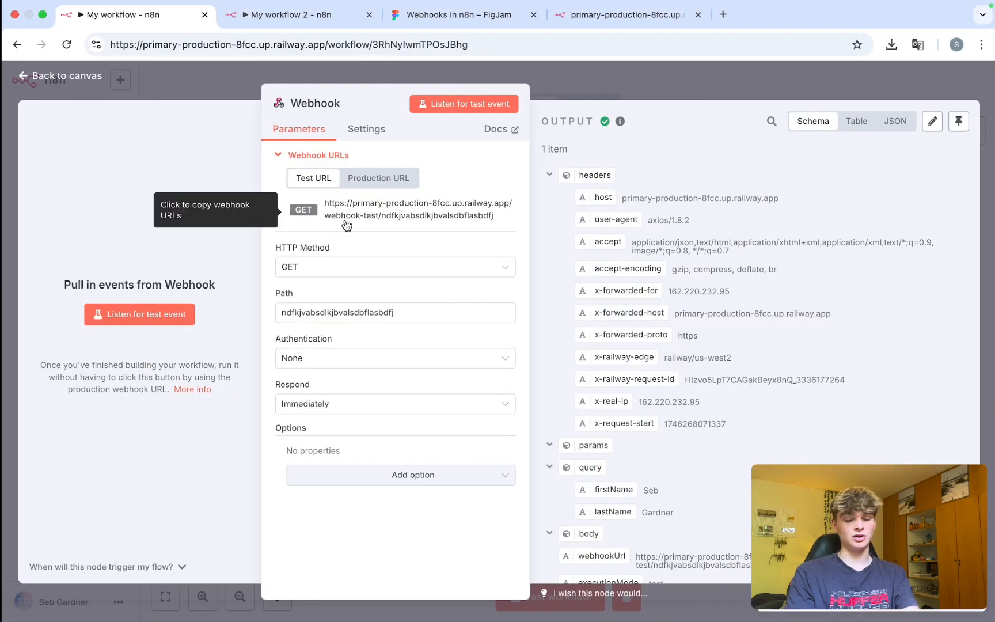
key(ctrl+Left)
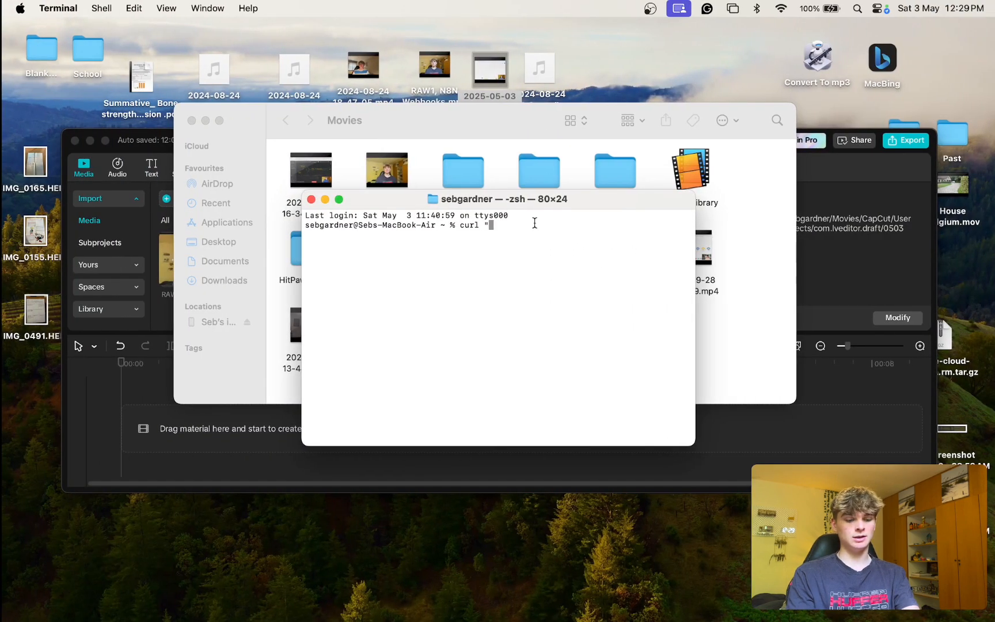
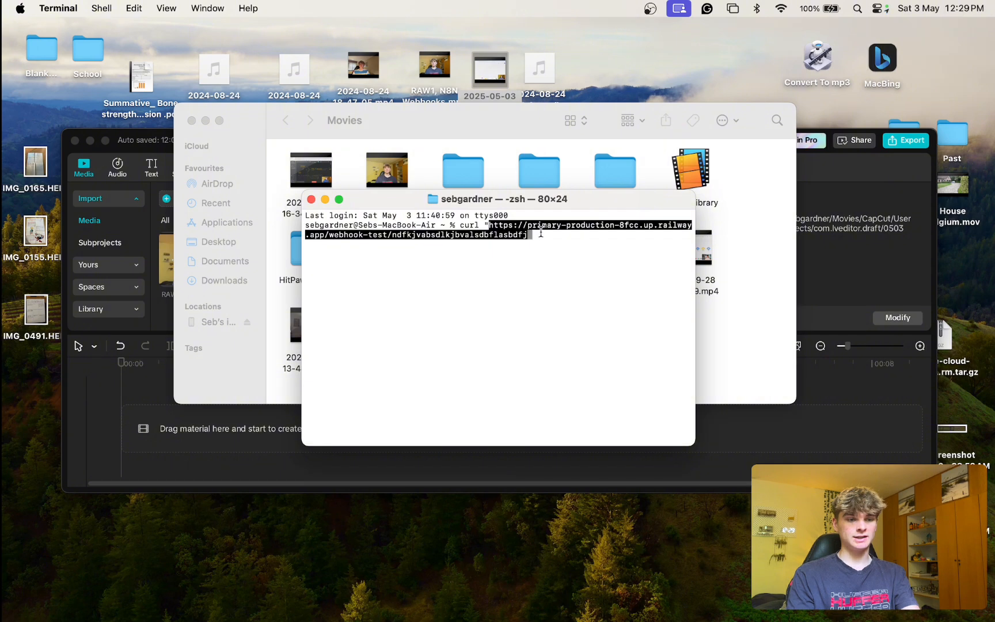
Append a firstName query value and companyName=SaviFlow to the curl URL.
text(?firstNma)
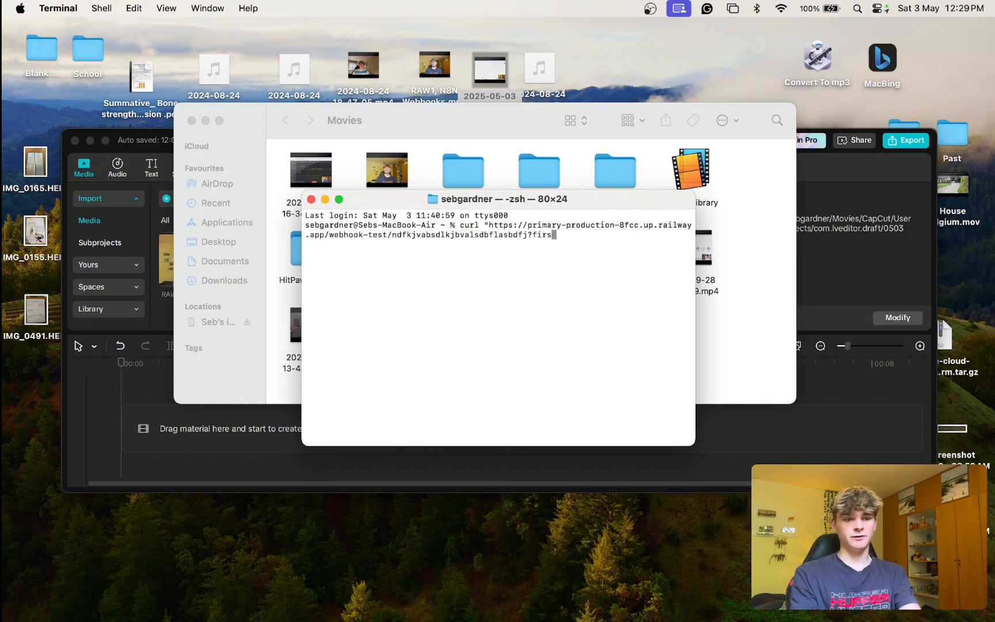
key(BackSpace)
key(BackSpace)
text(am)
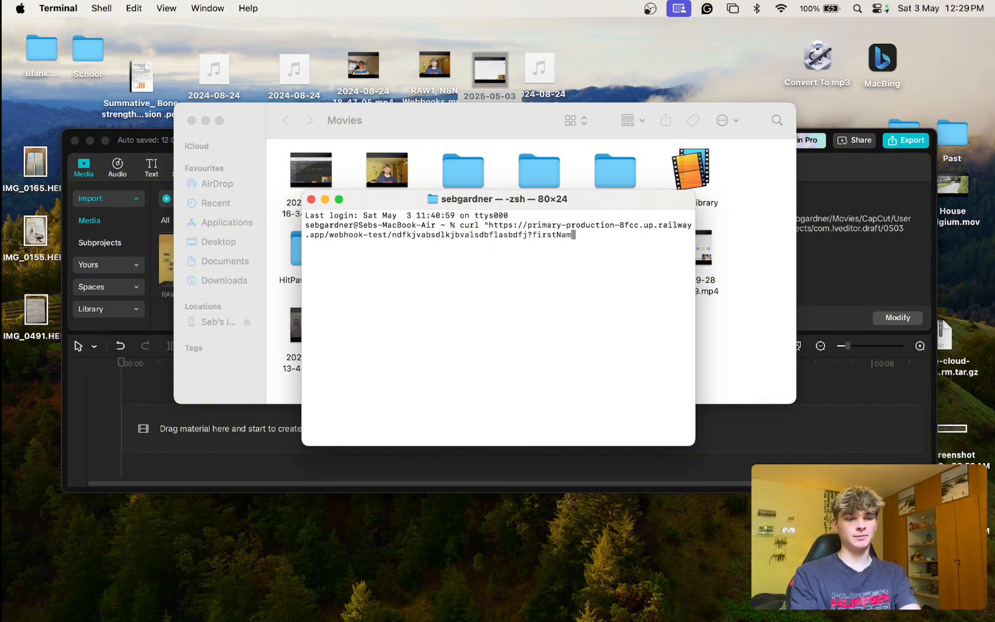
text(e=Seb&)
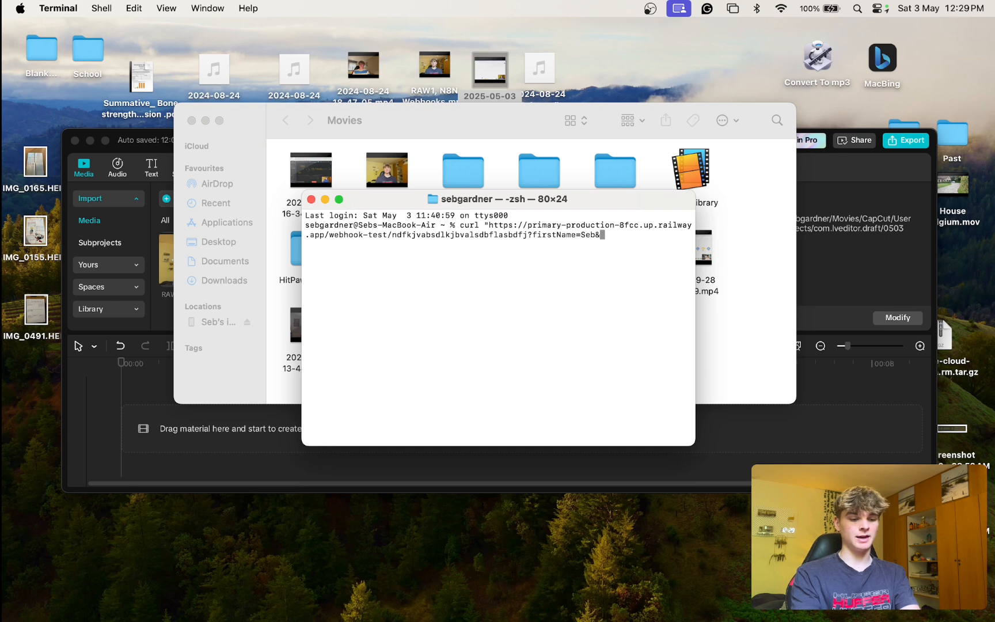
text(company)
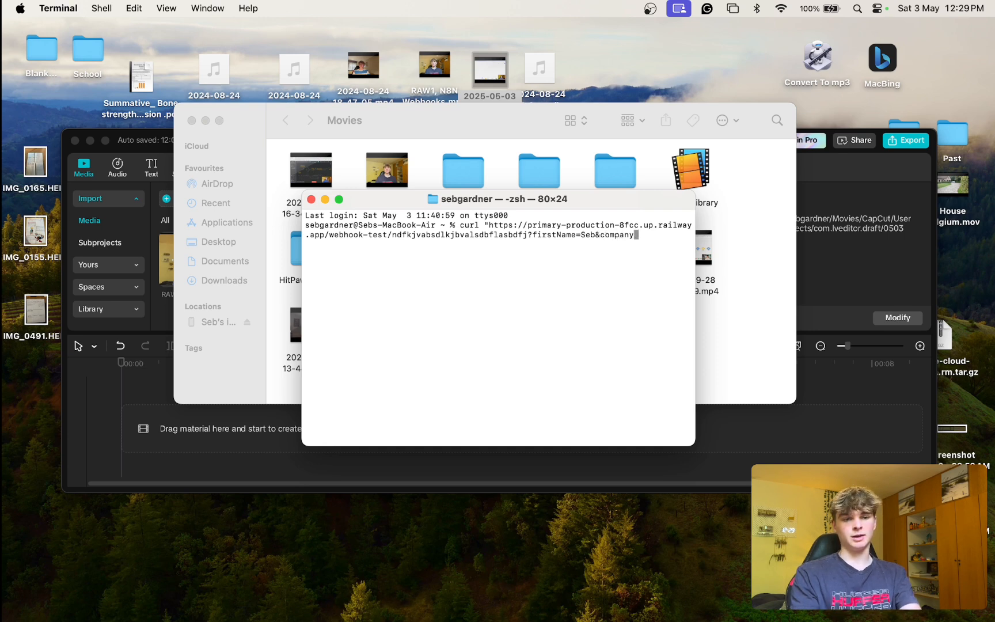
text(Name=SaviFlow)
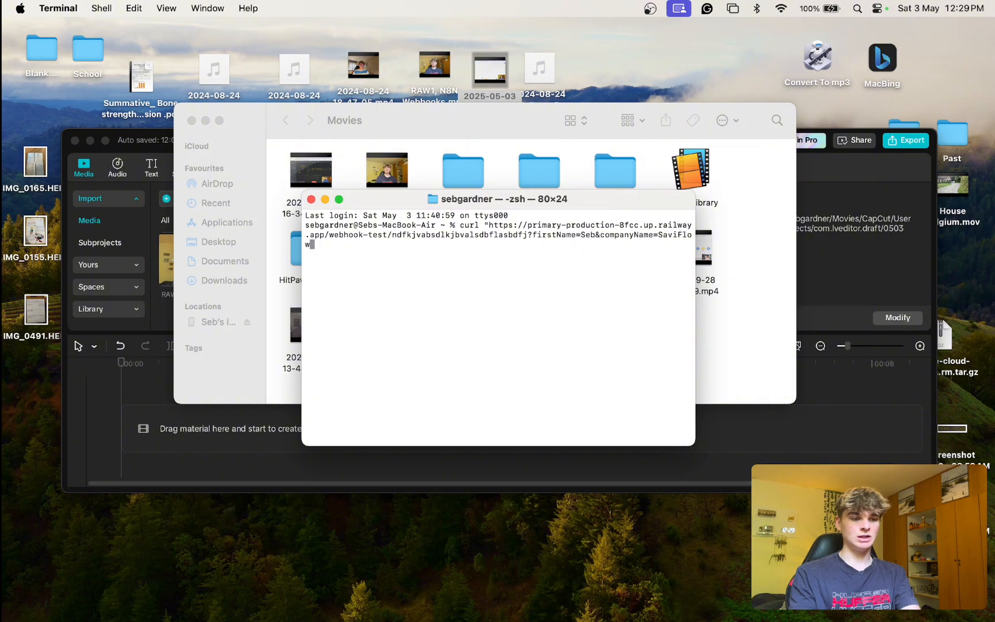
Start the Webhook listening for a test event and run the curl, getting 'Workflow was started'.
key(ctrl+Right)
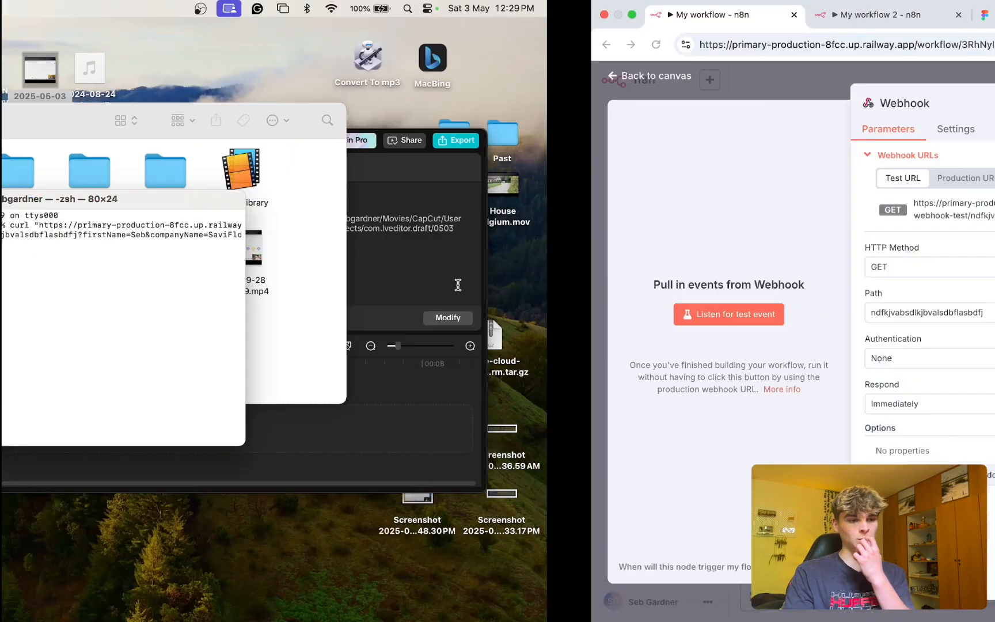
click(449, 107)
key(ctrl+Left)
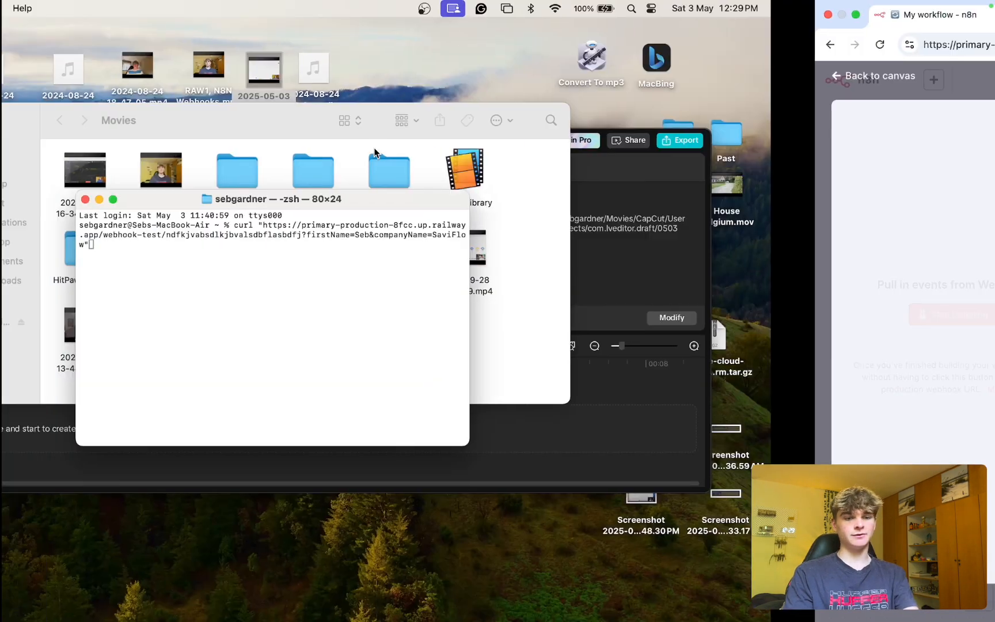
key(Return)
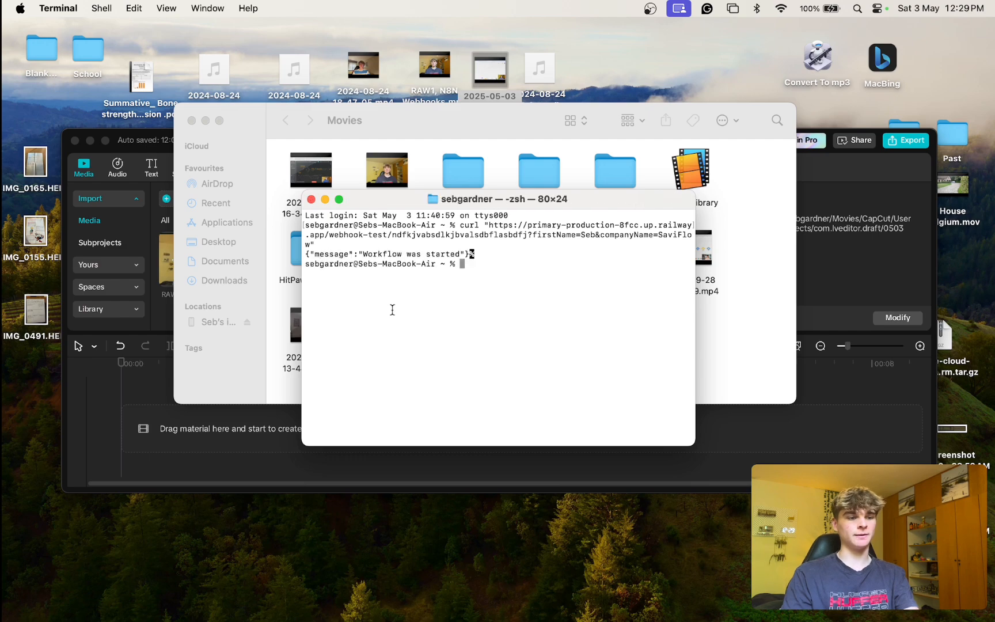
drag(484, 255, 305, 255)
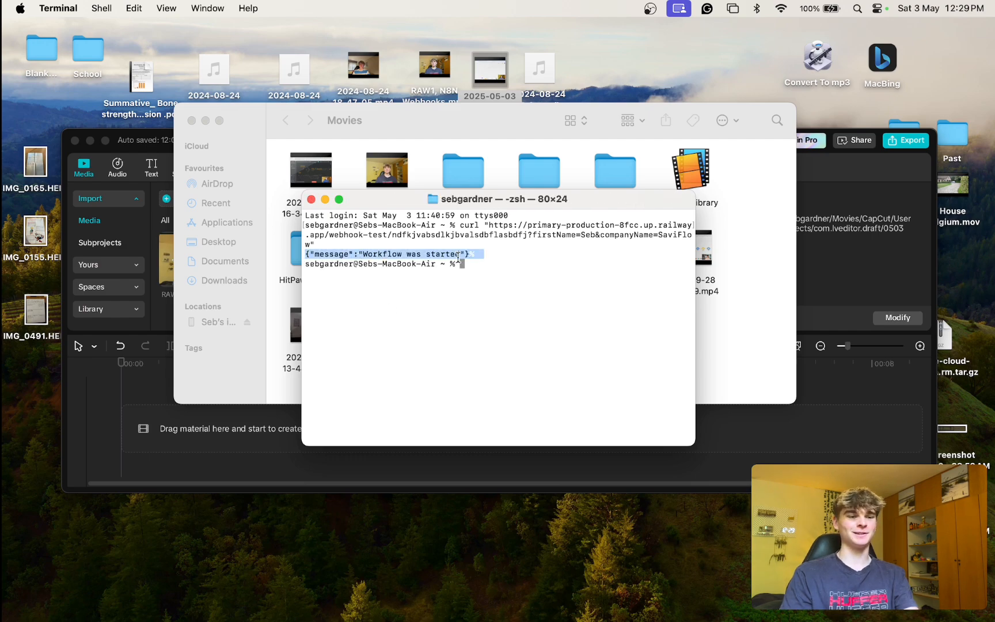
key(ctrl+Right)
Collapse the output's headers group and point out the query's firstName and companyName SaviFlow entries.
click(549, 175)
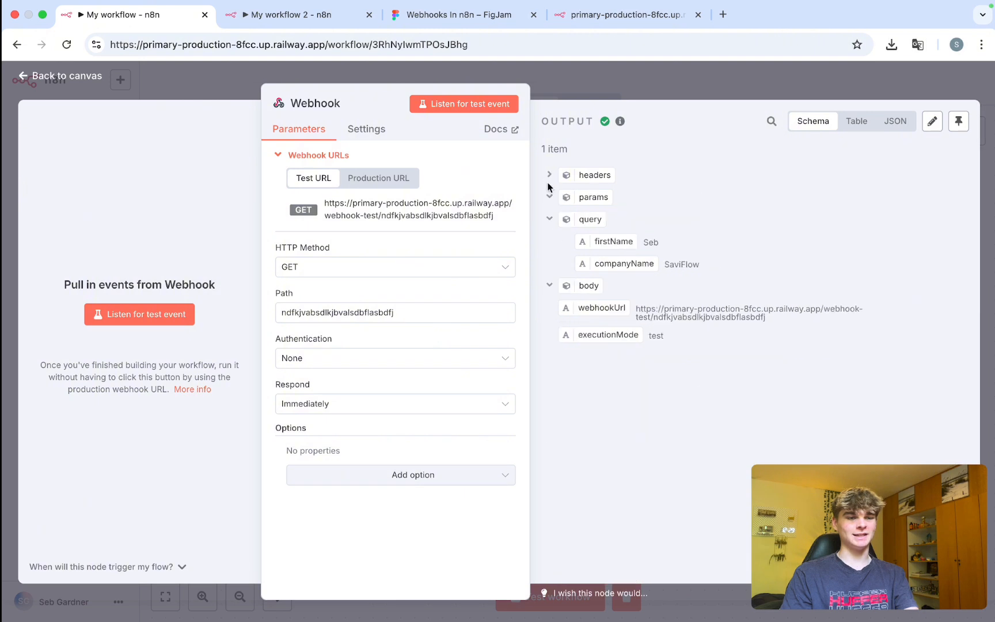
drag(671, 249, 556, 247)
drag(708, 263, 581, 264)
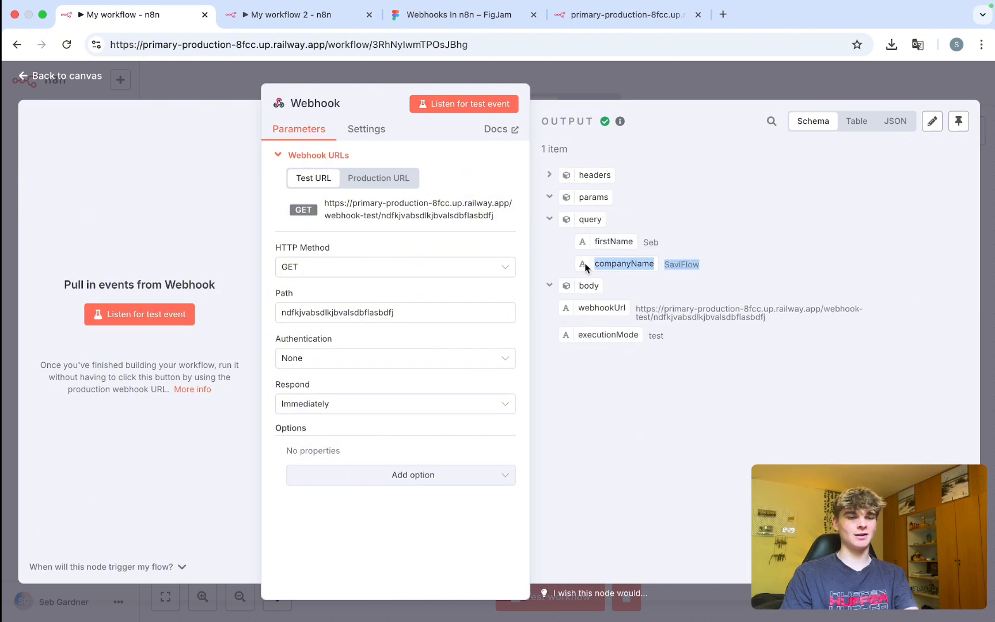
click(567, 265)
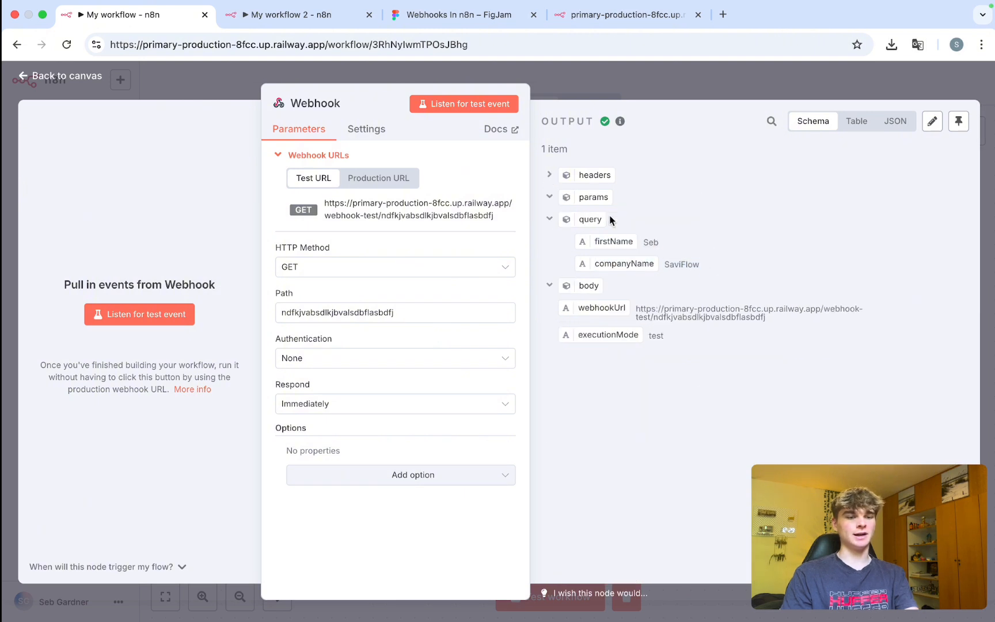
drag(616, 220, 590, 214)
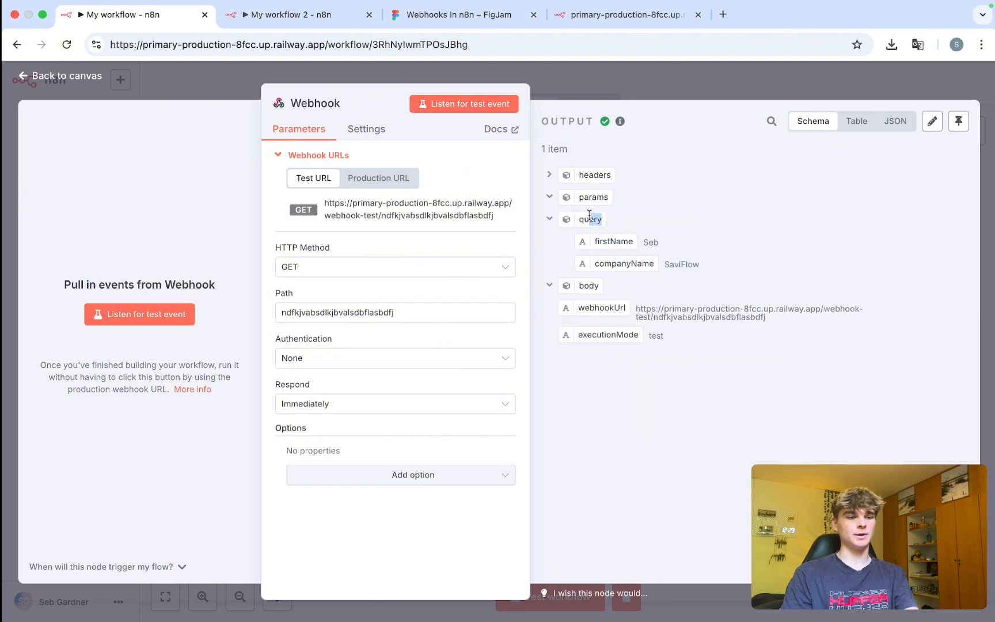
click(550, 251)
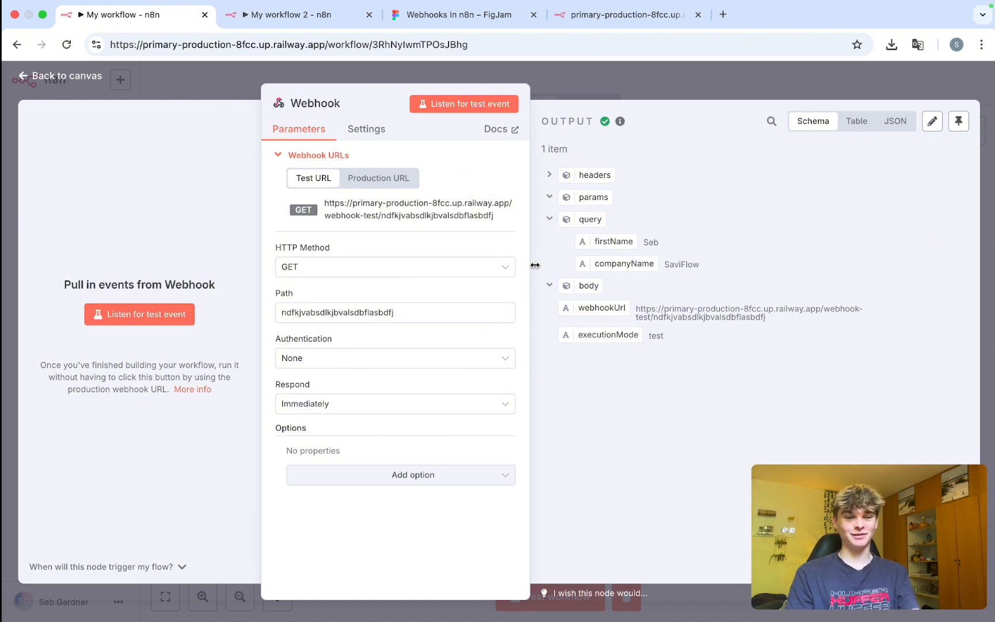
Replace the HTTP Request URL with the bare webhook test address and turn on query parameters.
click(276, 16)
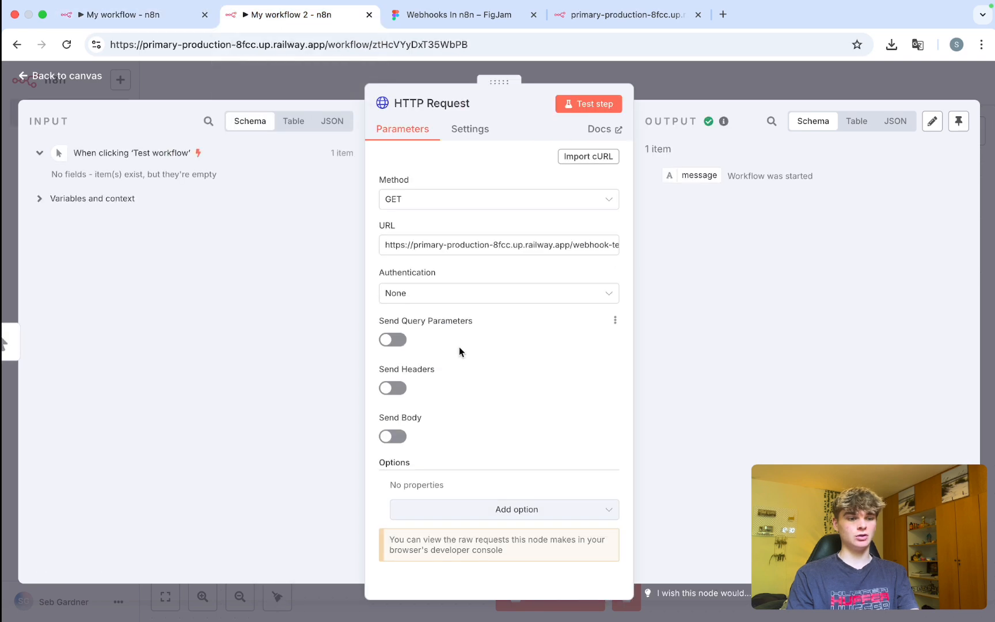
click(614, 249)
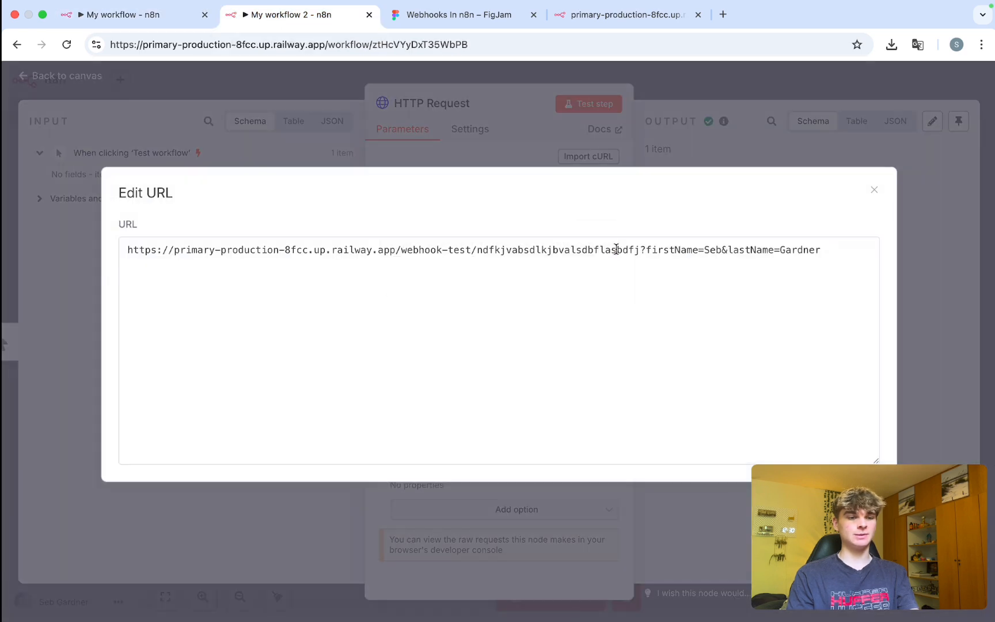
drag(845, 254, 640, 247)
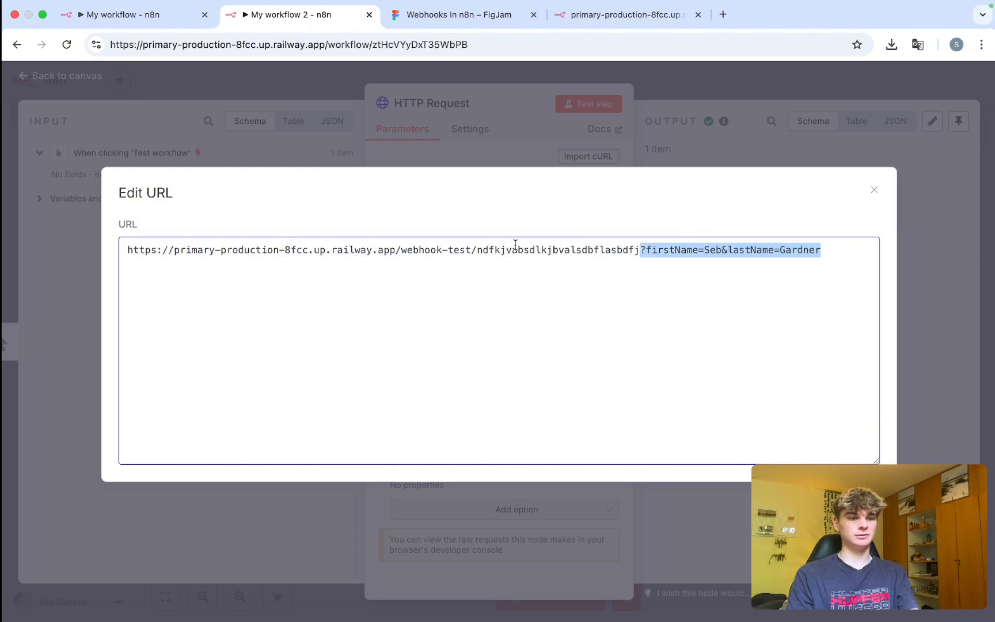
key(BackSpace)
click(139, 14)
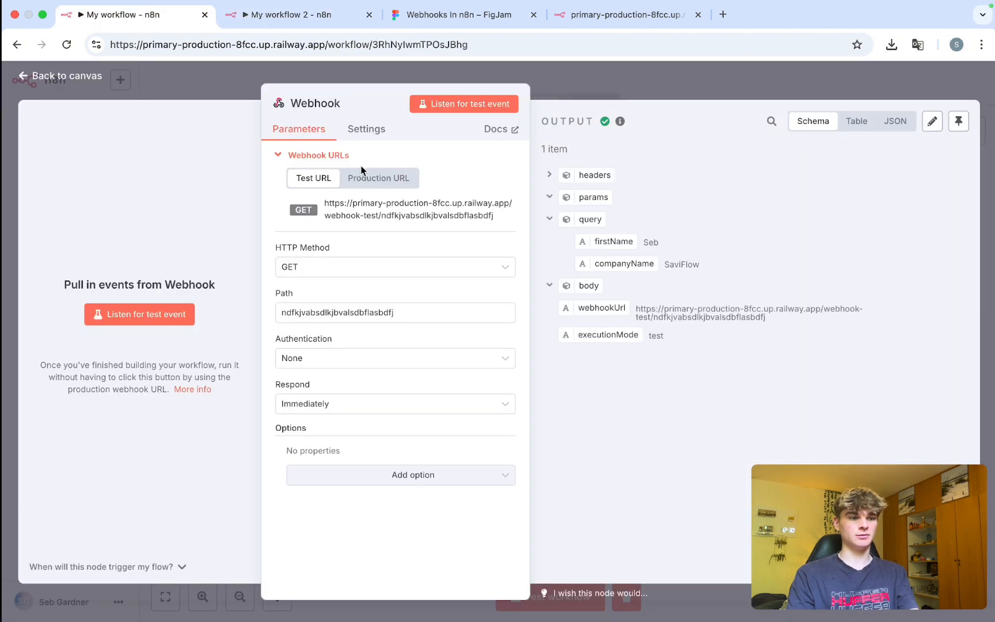
click(273, 15)
triple_click(453, 248)
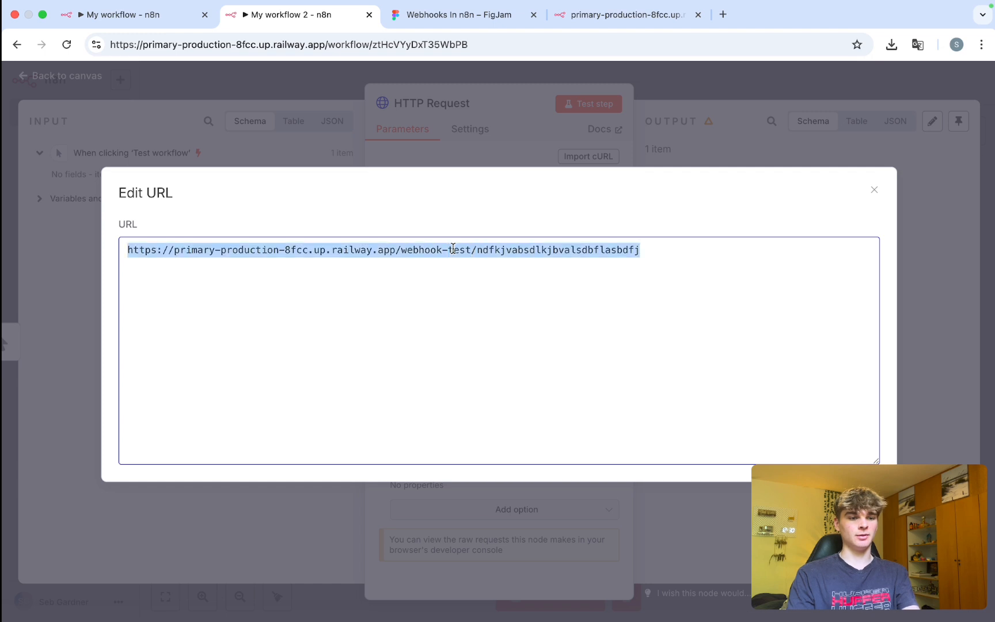
click(873, 189)
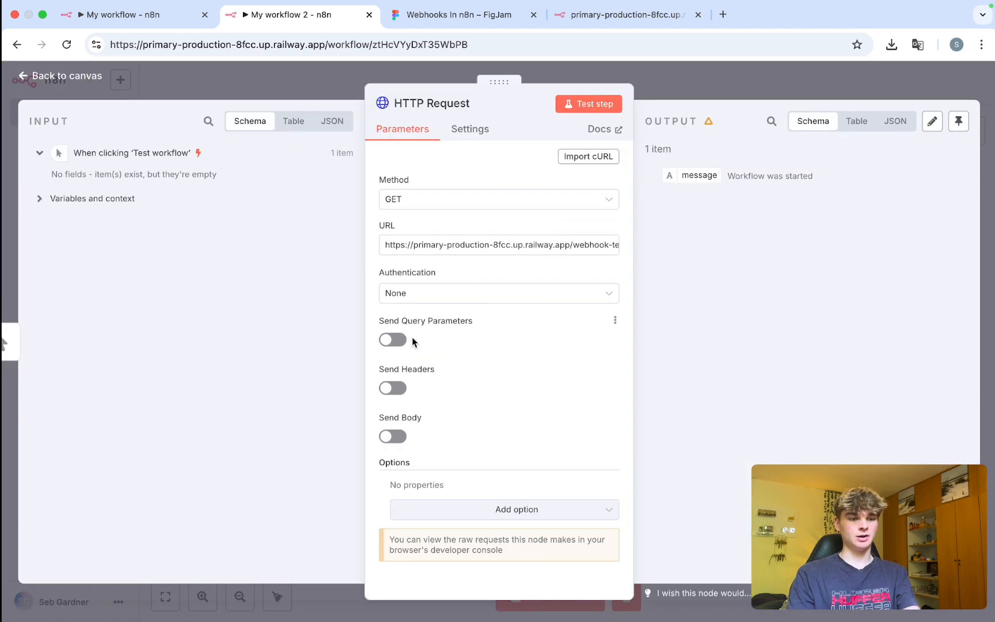
click(390, 340)
Add First Name and Last Name query parameters with sample name values to the HTTP Request.
scroll(451, 365, down, 2)
click(437, 387)
text(Firs)
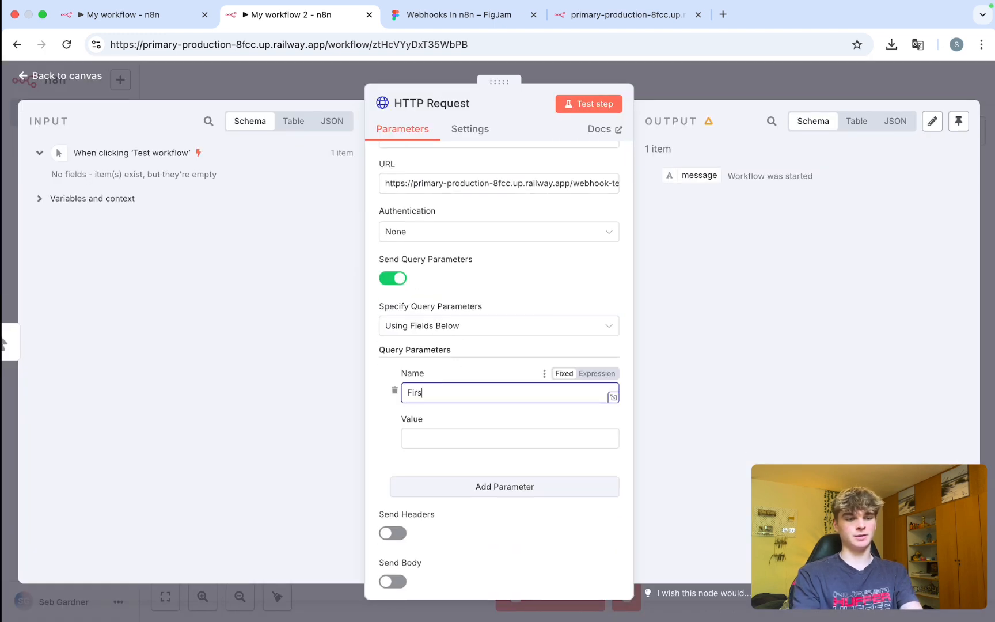
text(t Name)
click(438, 437)
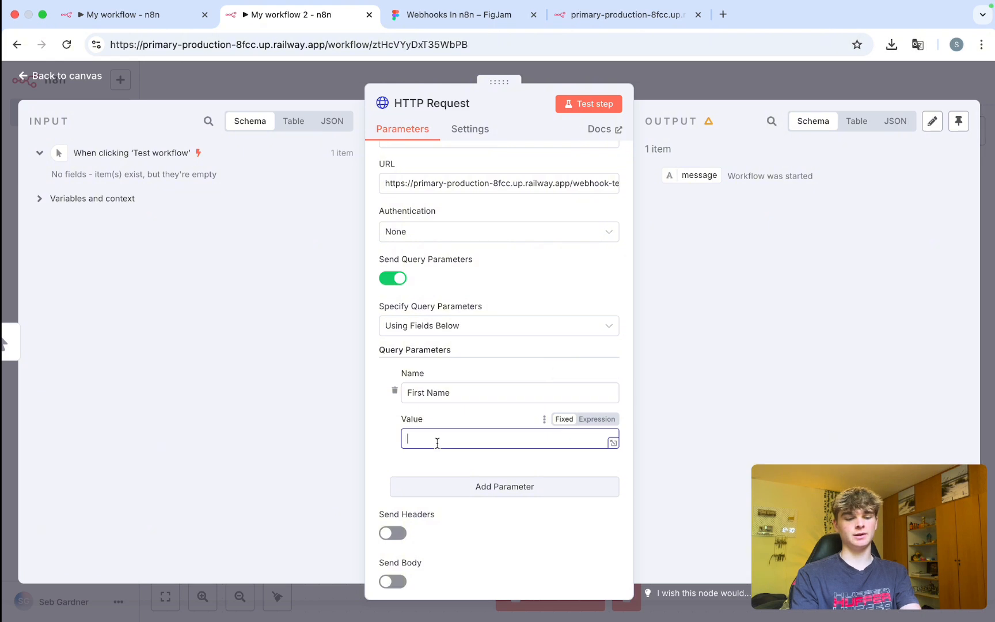
click(426, 486)
scroll(426, 483, down, 2)
click(436, 447)
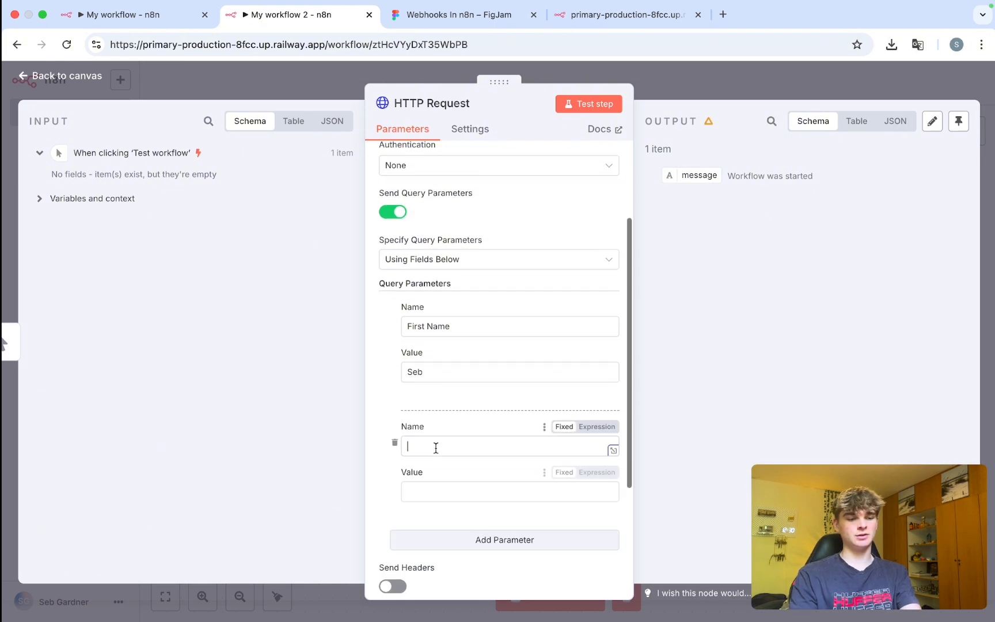
text(Last)
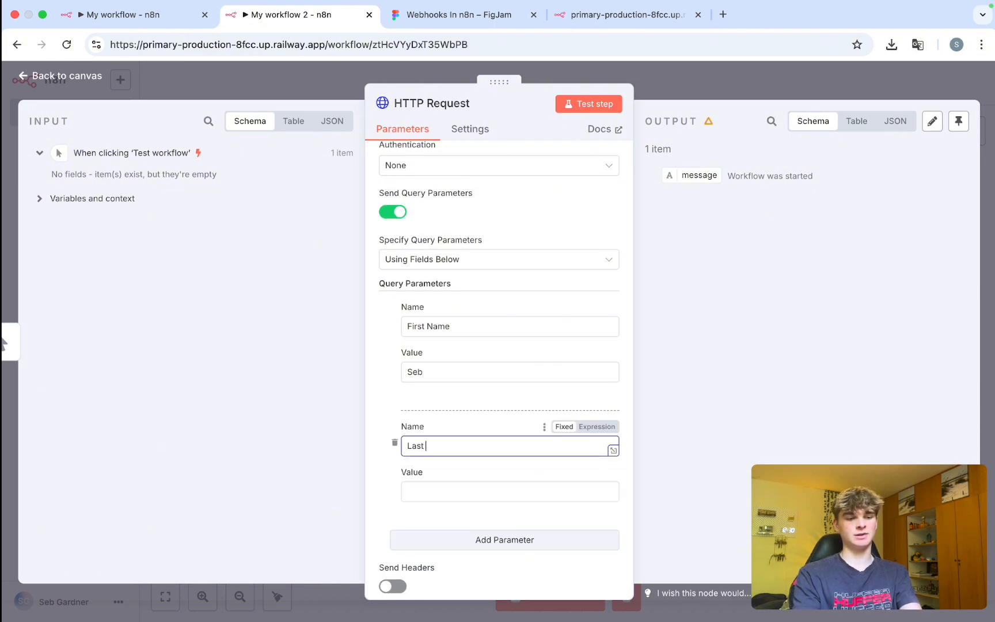
text( Name)
key(Tab)
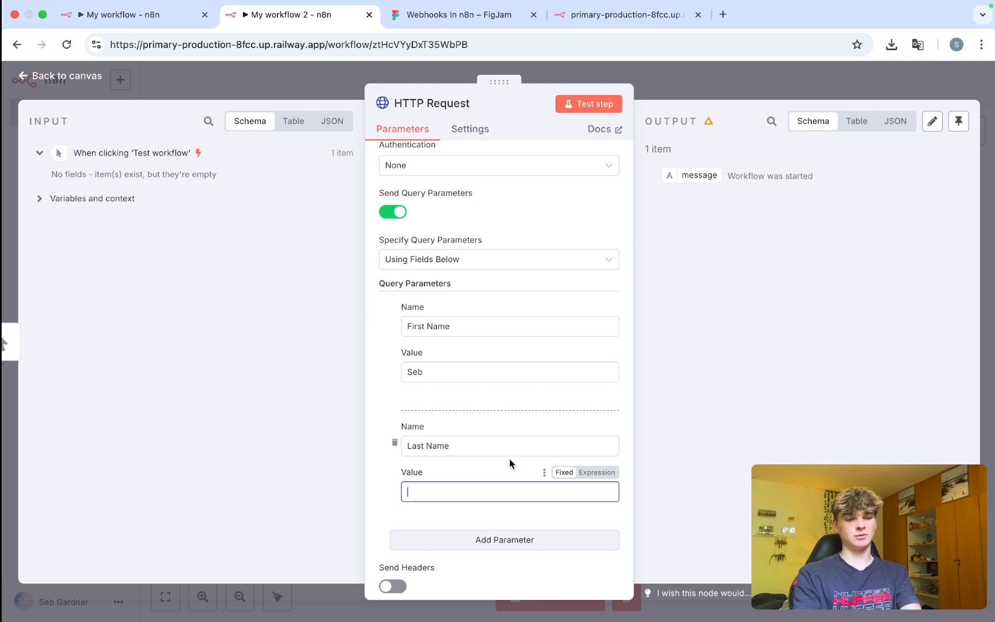
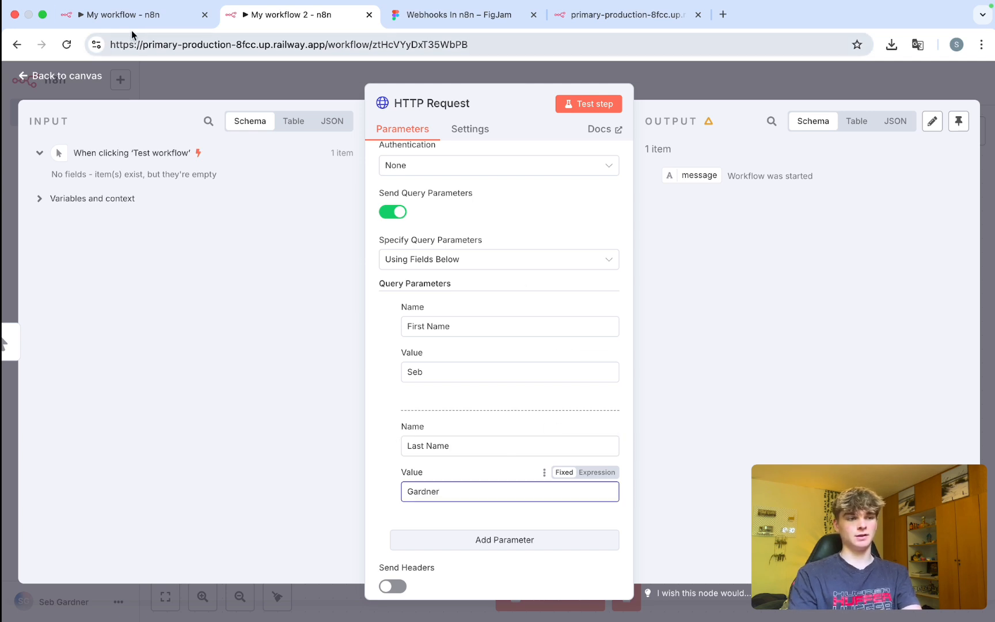
click(130, 18)
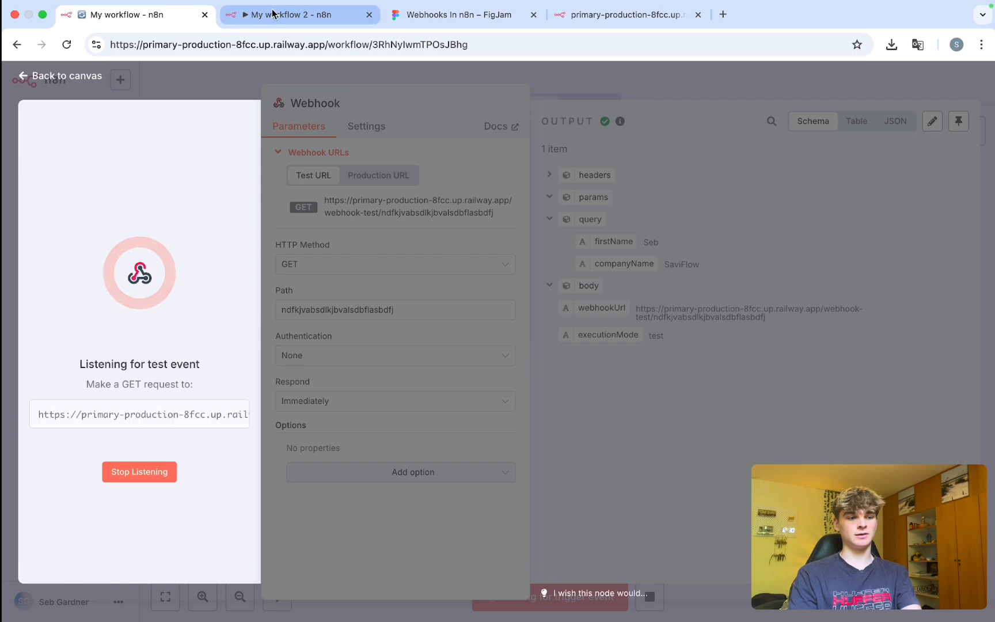
Test the HTTP Request step and inspect the Webhook's received First Name and Last Name query values.
click(273, 14)
click(589, 104)
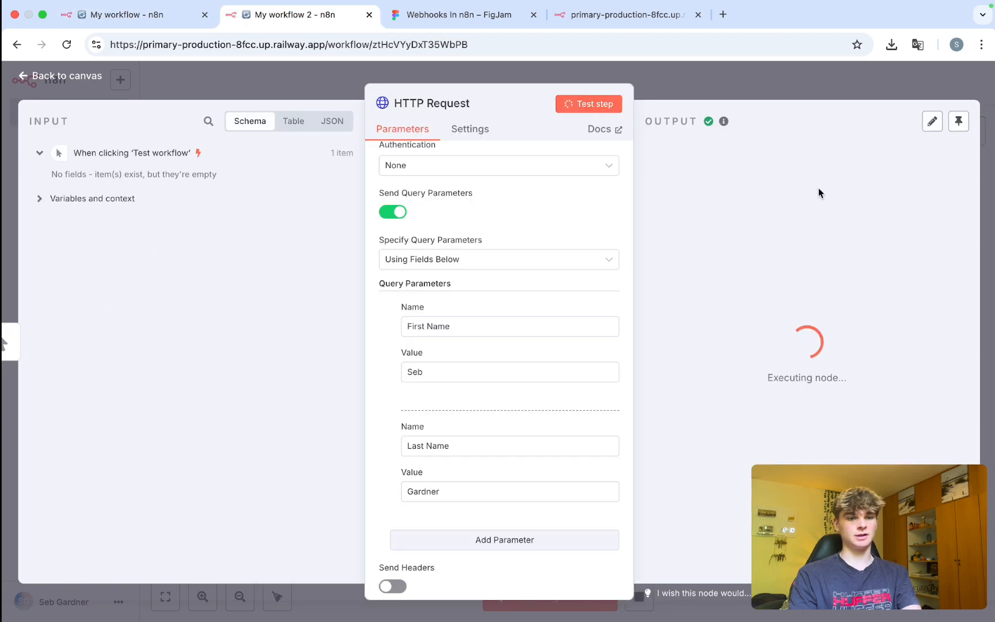
click(107, 16)
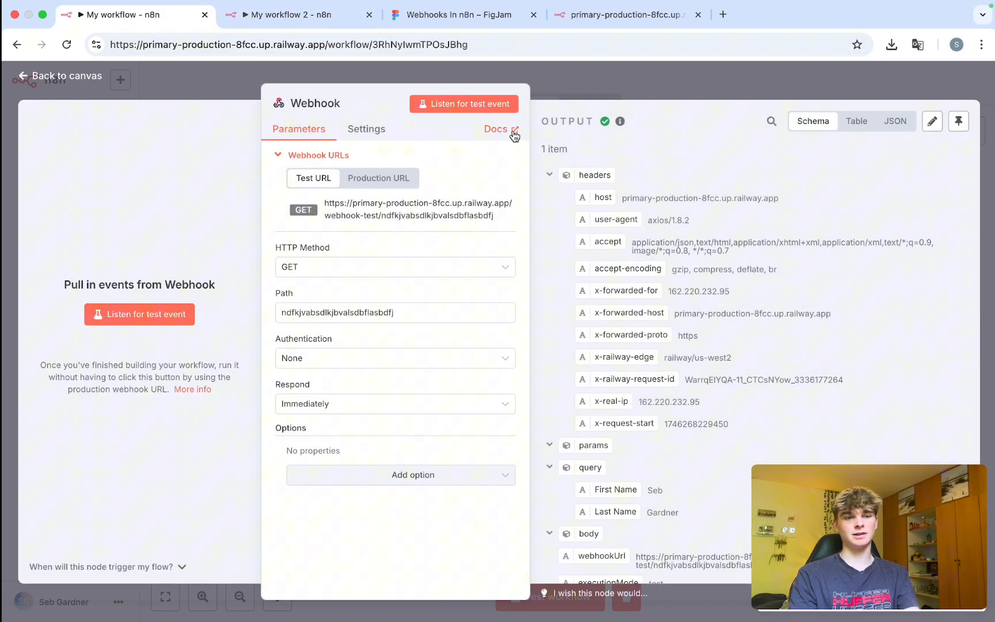
click(550, 175)
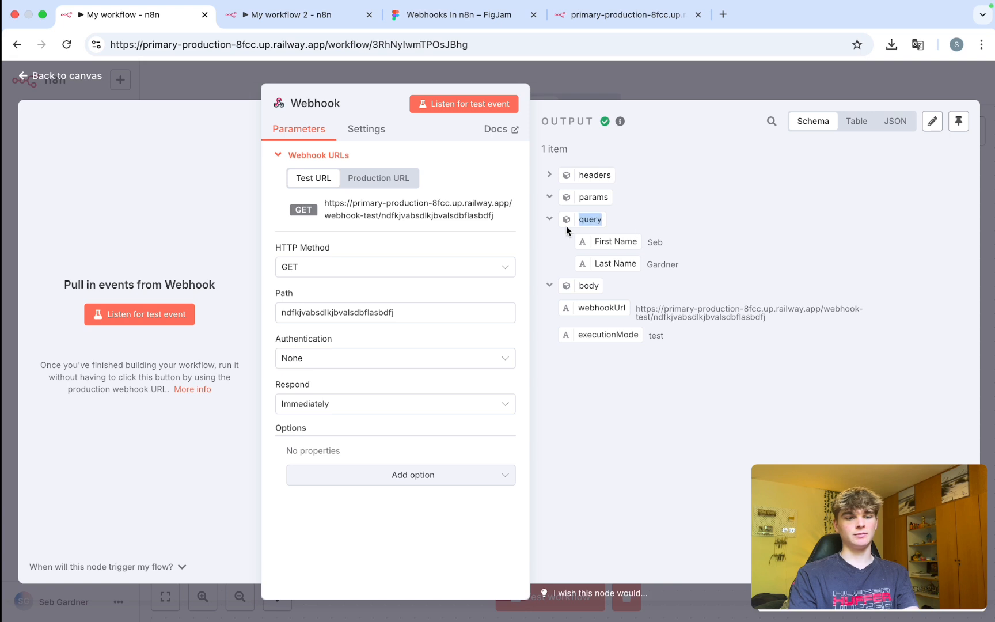
drag(701, 287, 590, 269)
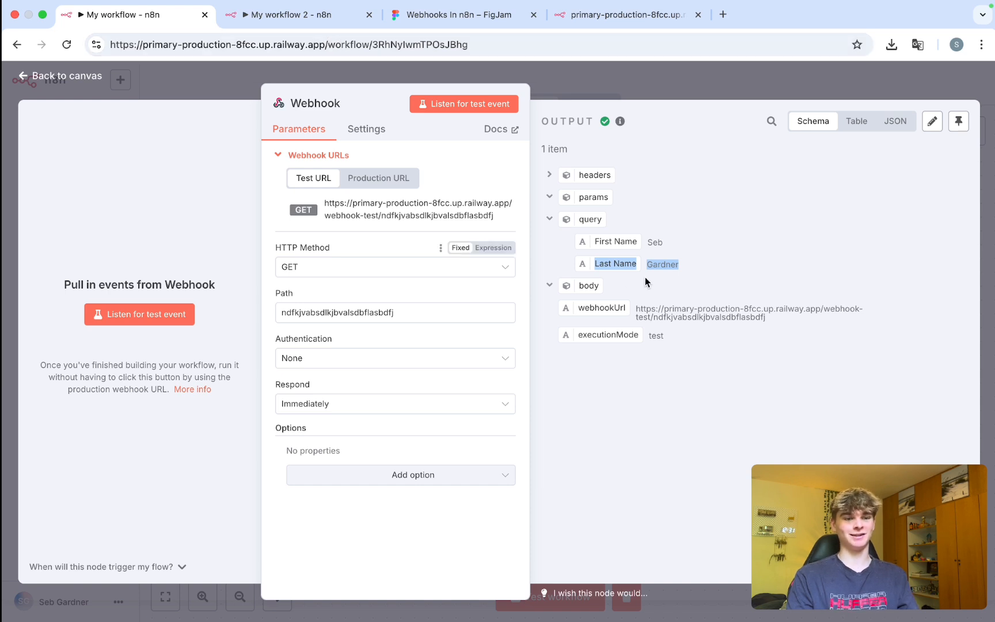
click(384, 246)
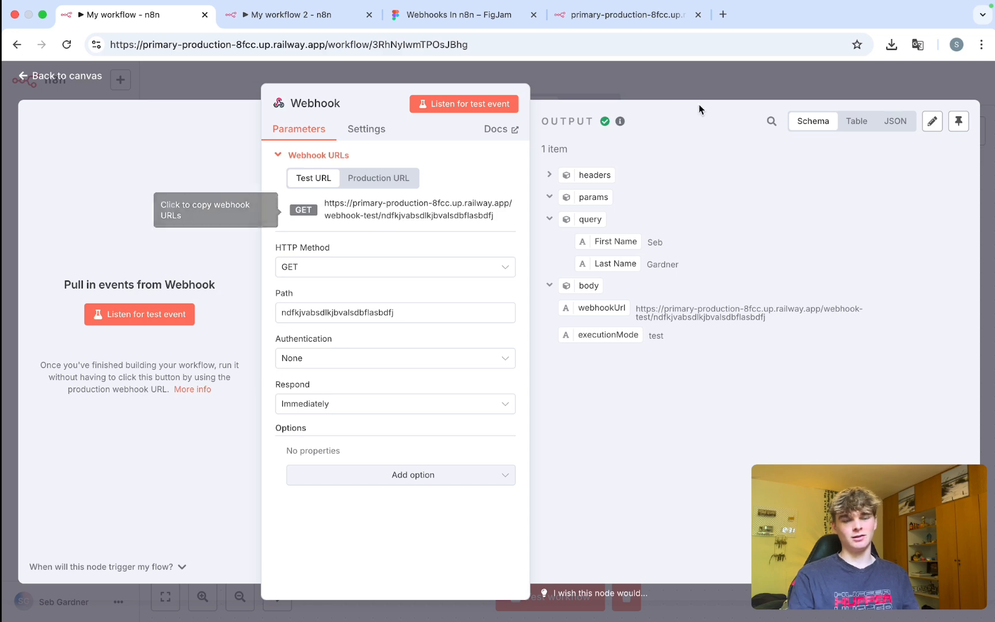
click(604, 83)
Add a When Executed by Another Workflow trigger, then delete it from the canvas.
click(971, 132)
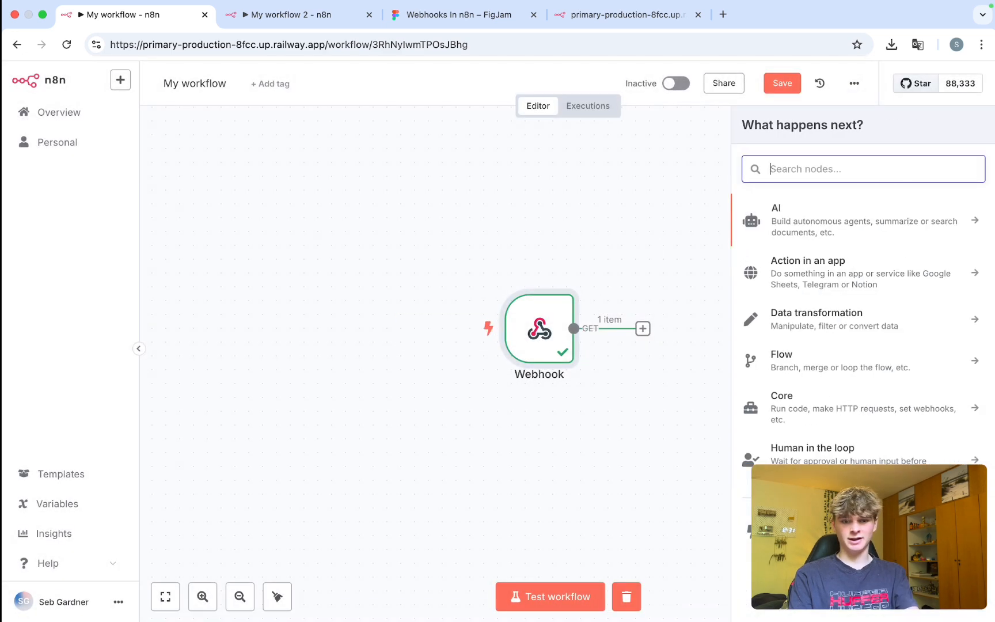
click(847, 518)
scroll(832, 412, down, 1)
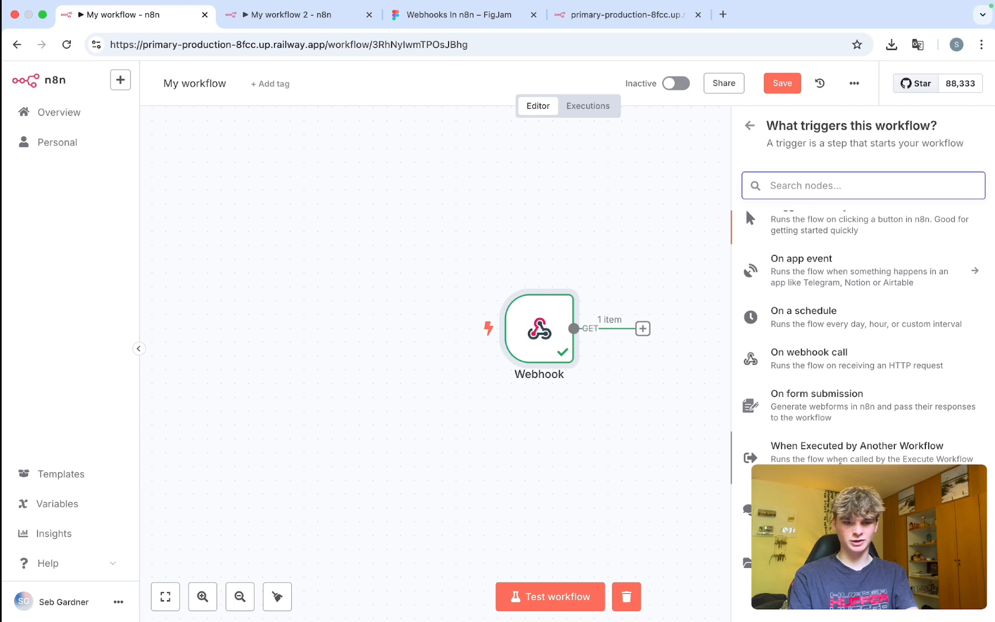
click(839, 461)
click(512, 95)
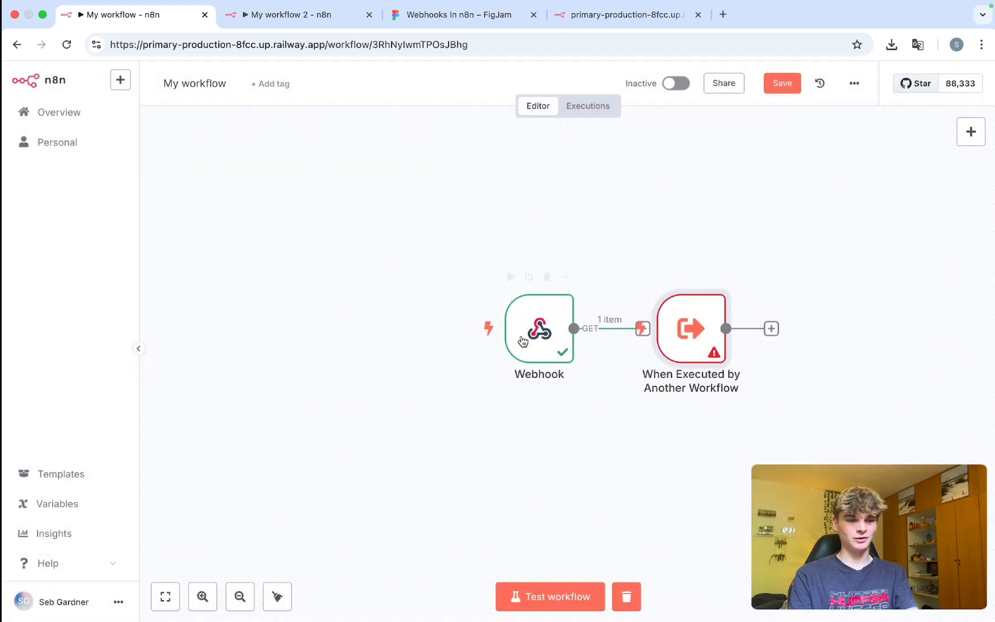
drag(680, 291, 557, 424)
drag(652, 477, 477, 369)
key(Delete)
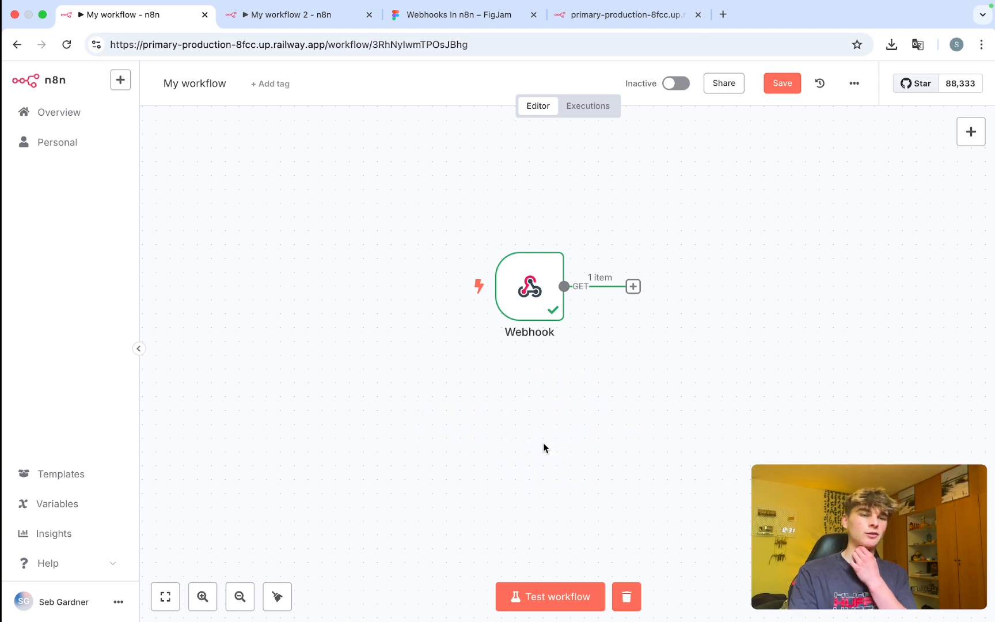
Save the workflow with only the Webhook node on the canvas.
click(783, 90)
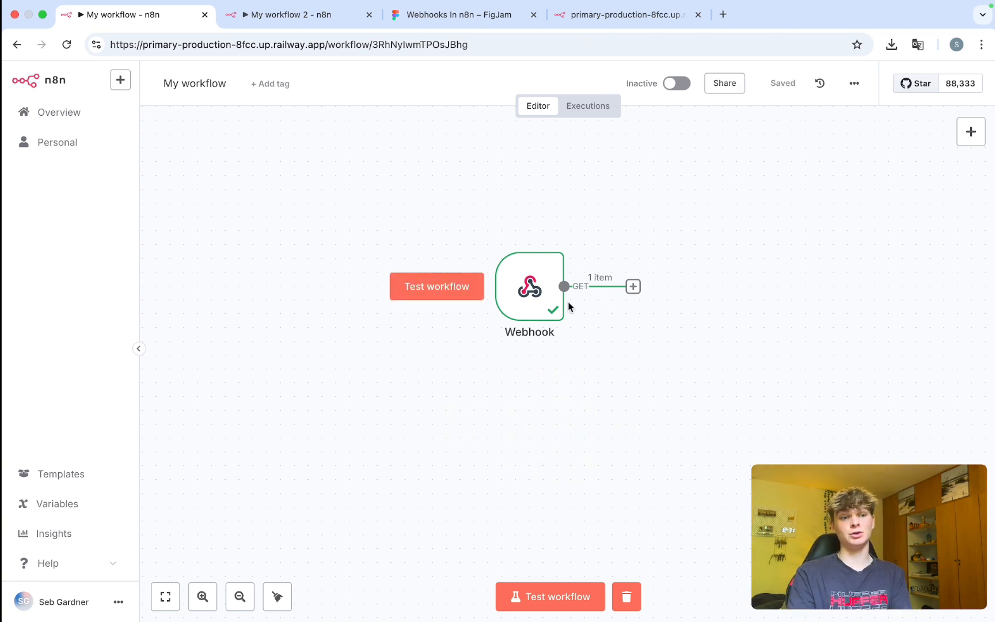
scroll(569, 307, right, 3)
scroll(569, 306, right, 1)
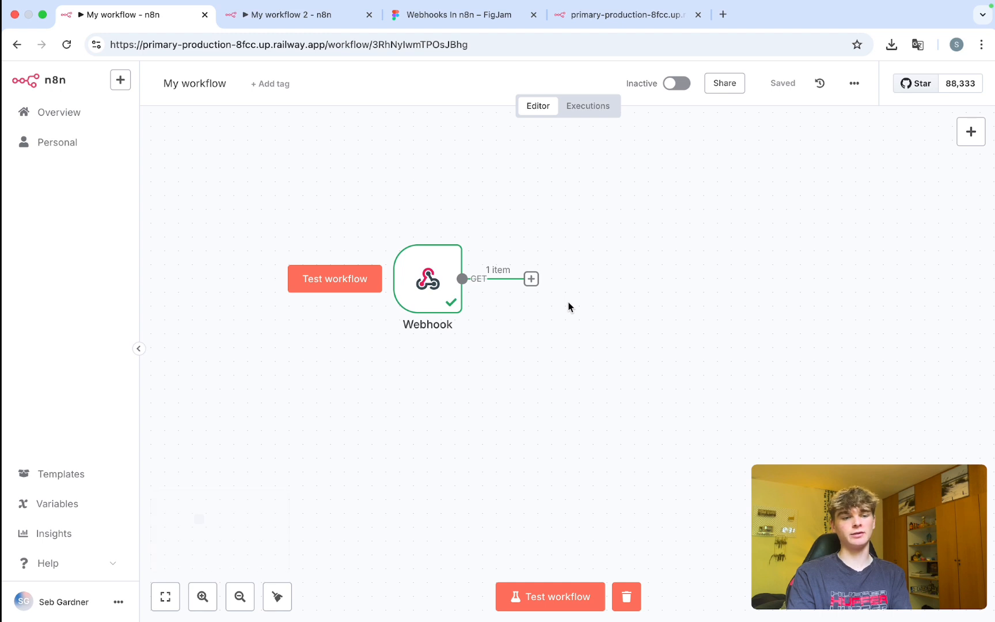
scroll(461, 294, left, 3)
scroll(460, 294, up, 1)
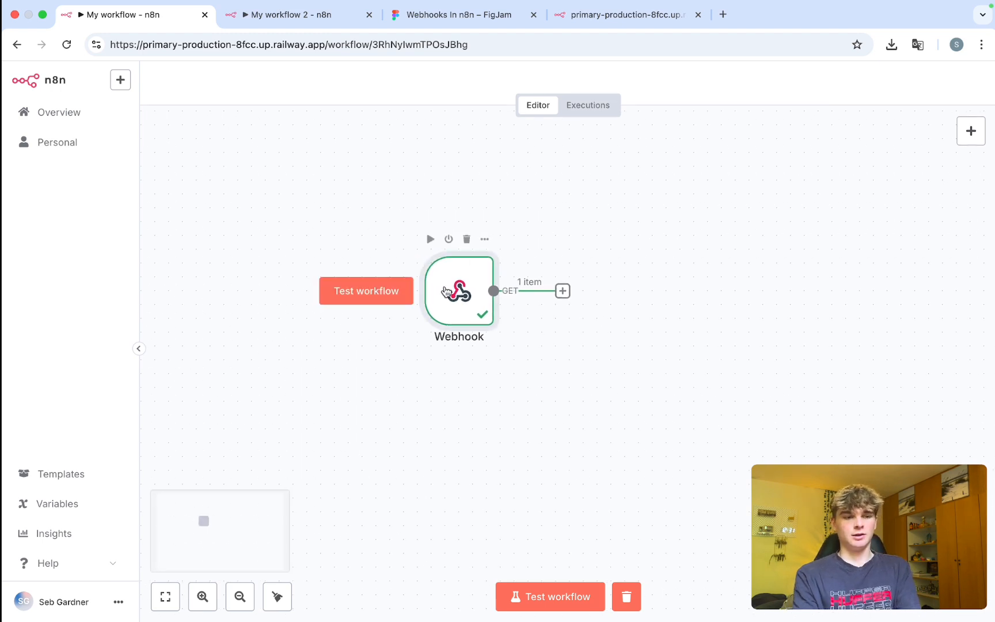
Open the Webhook node's settings and list its Basic Auth, Header Auth, JWT Auth and None options.
double_click(445, 291)
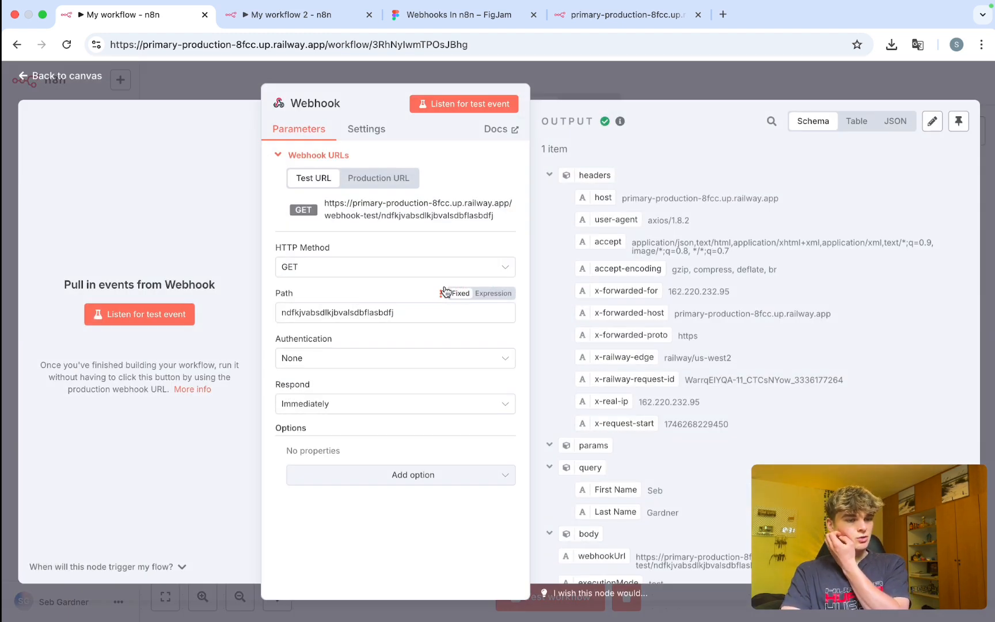
drag(397, 312, 351, 303)
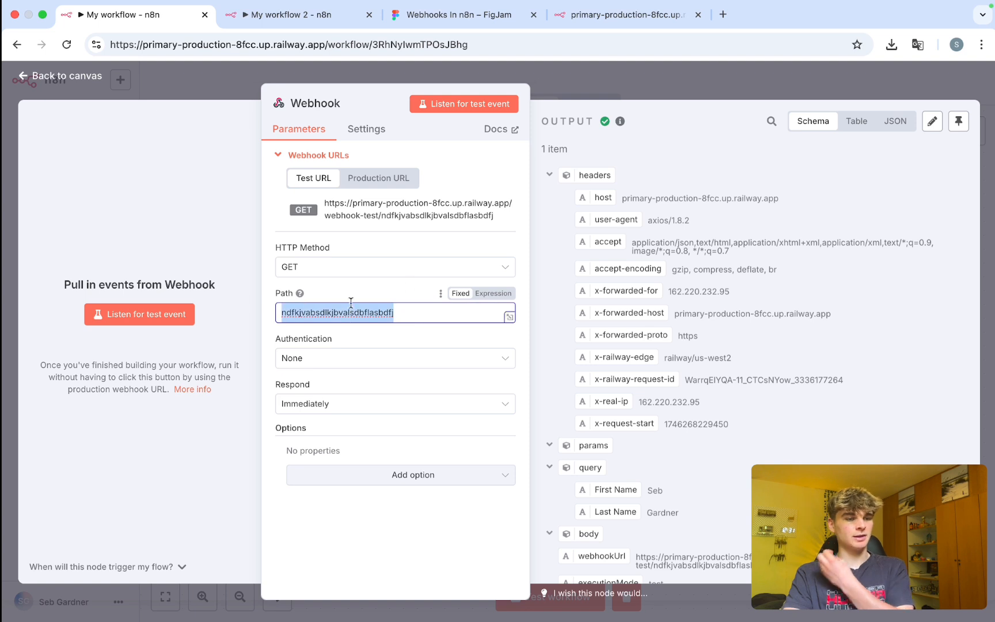
click(400, 295)
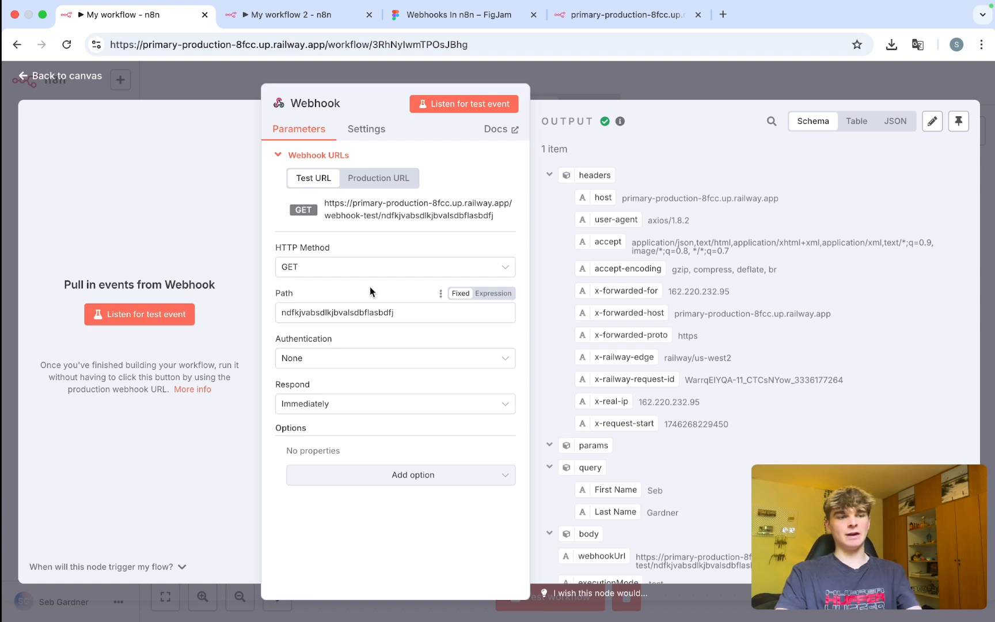
click(299, 358)
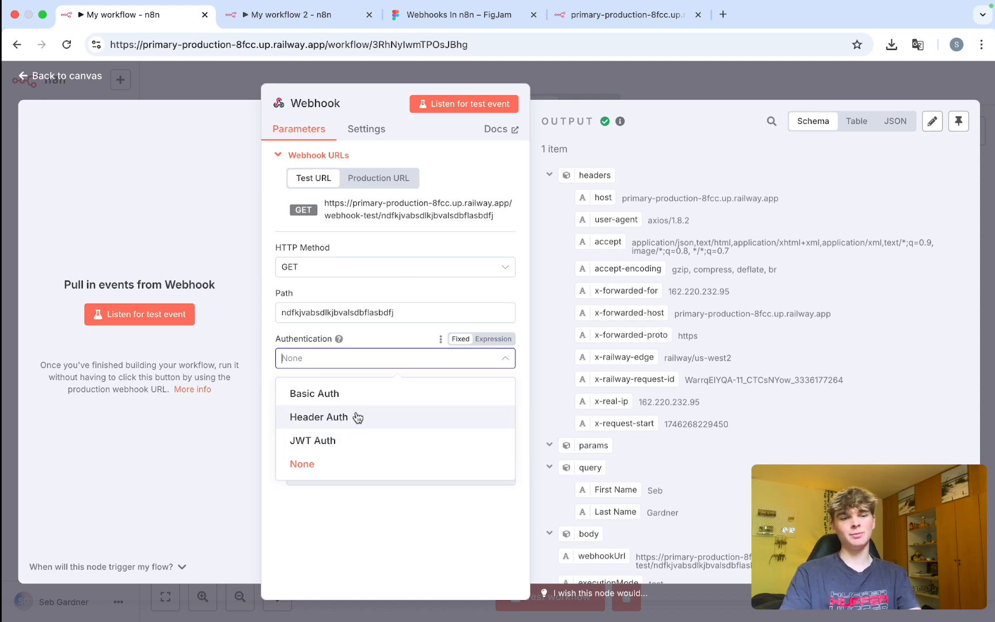
Choose Basic Auth and create a new credential with a user name and password.
click(326, 397)
click(494, 407)
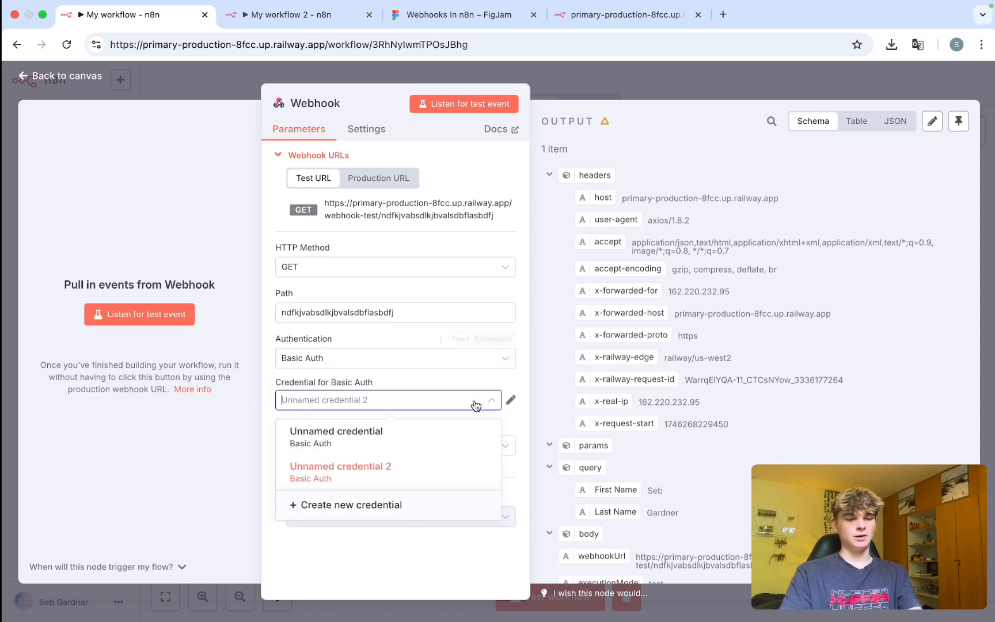
click(423, 506)
click(340, 240)
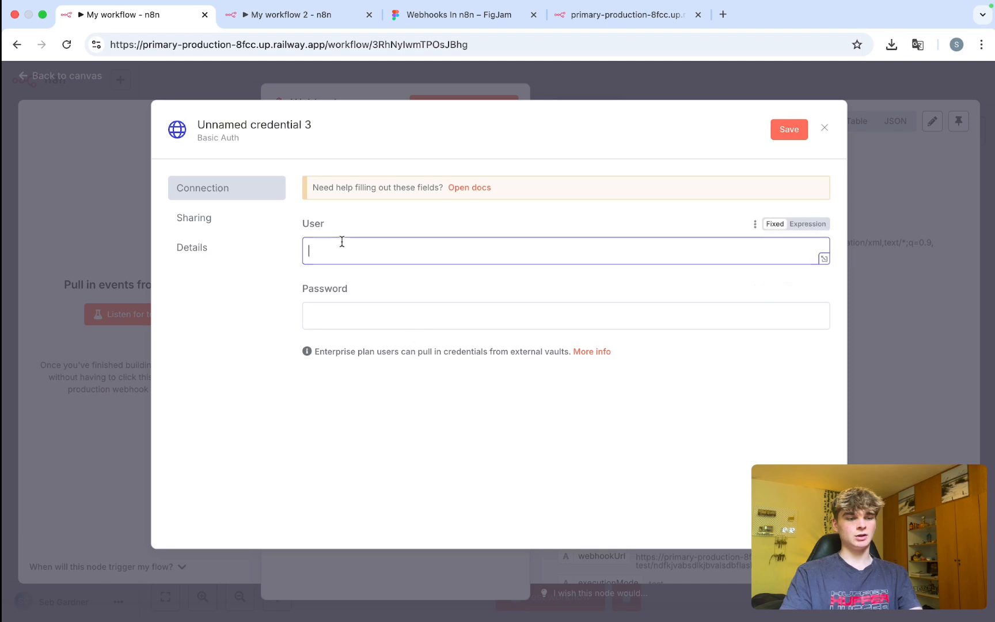
drag(339, 226, 337, 253)
click(337, 263)
text(Seb)
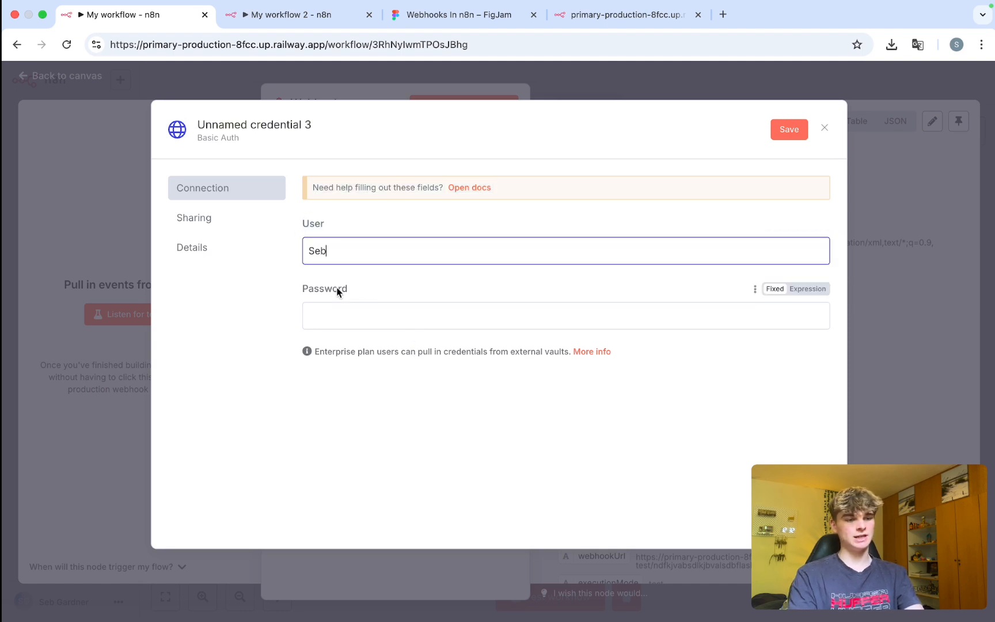
double_click(308, 283)
click(354, 328)
text(•••••••)
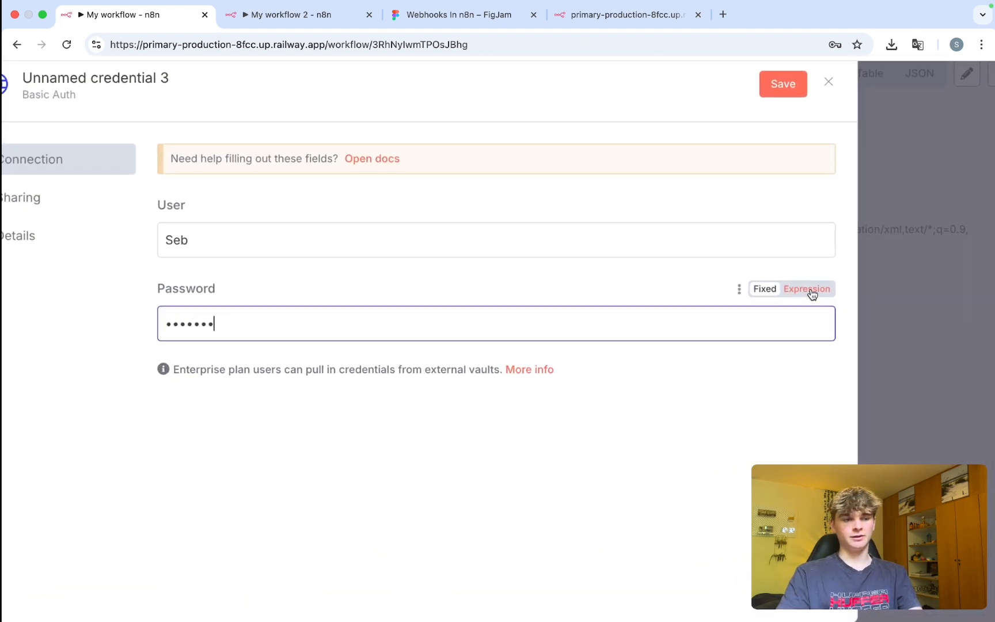
Check the password by toggling it to Expression, set it back to Fixed, and save the credential.
drag(241, 328, 163, 326)
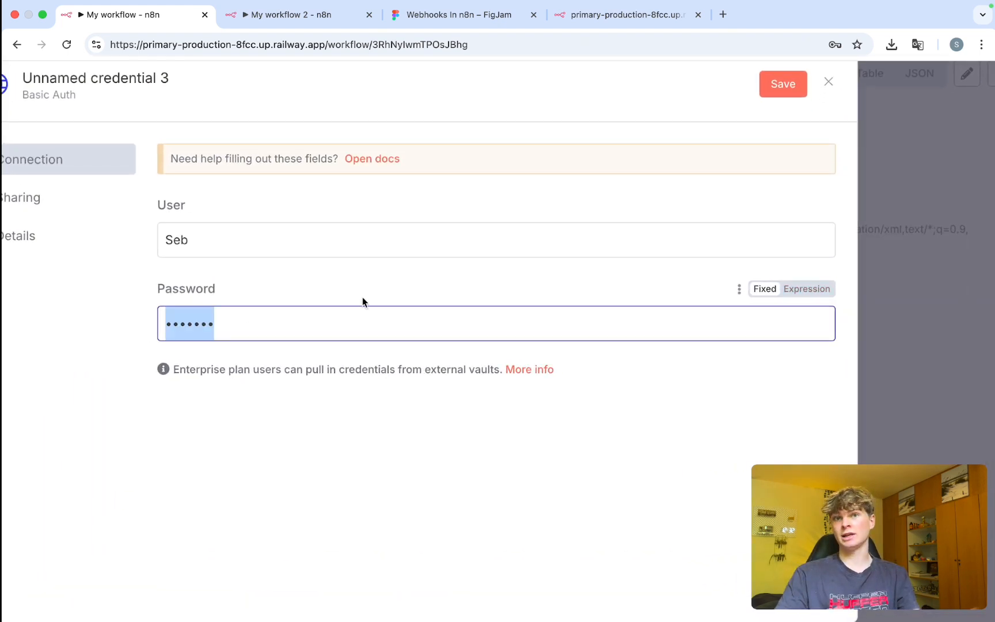
click(819, 288)
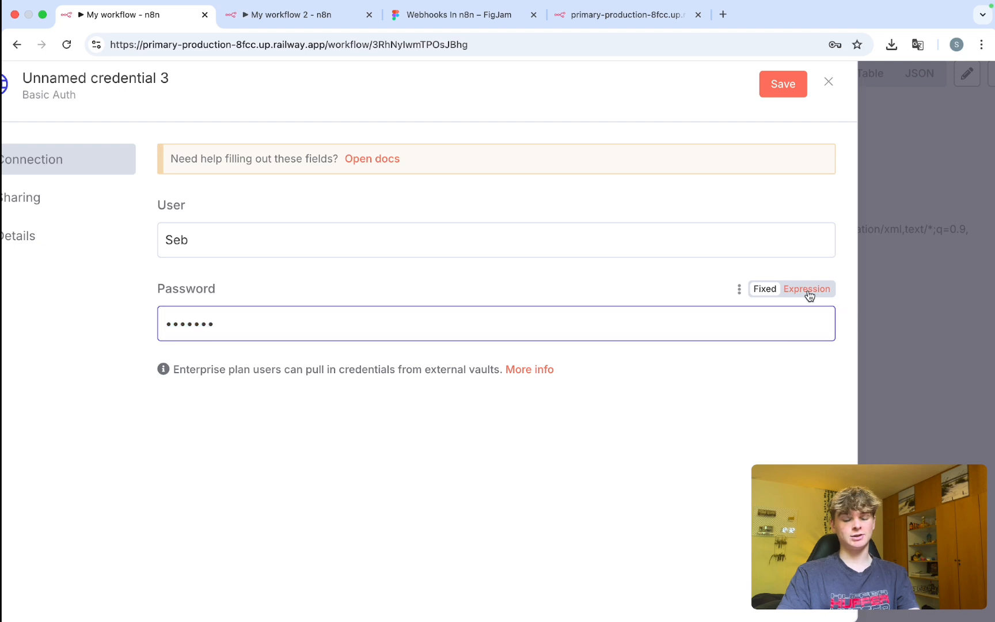
double_click(244, 322)
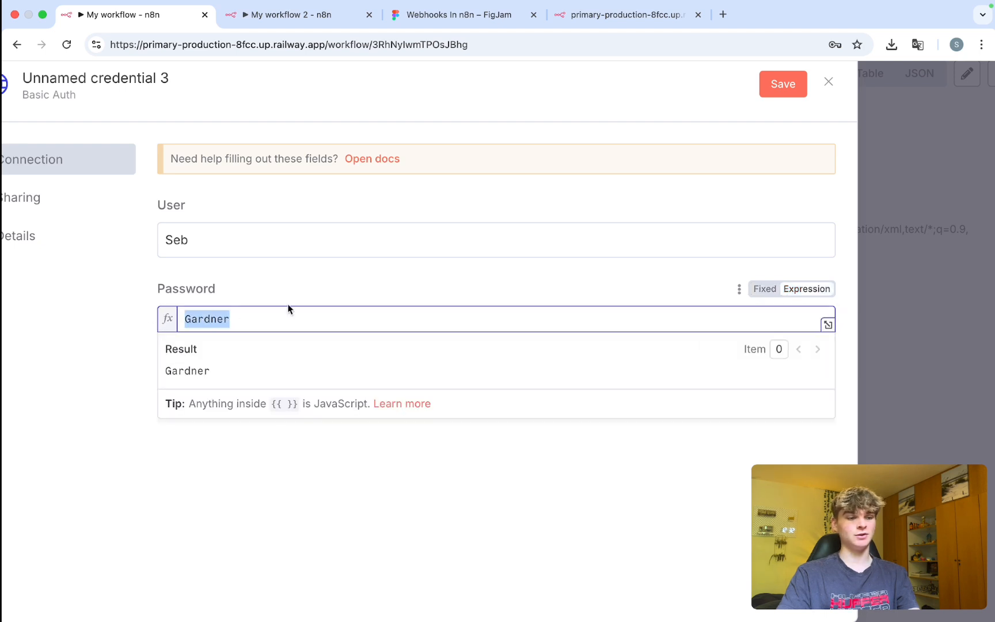
click(326, 302)
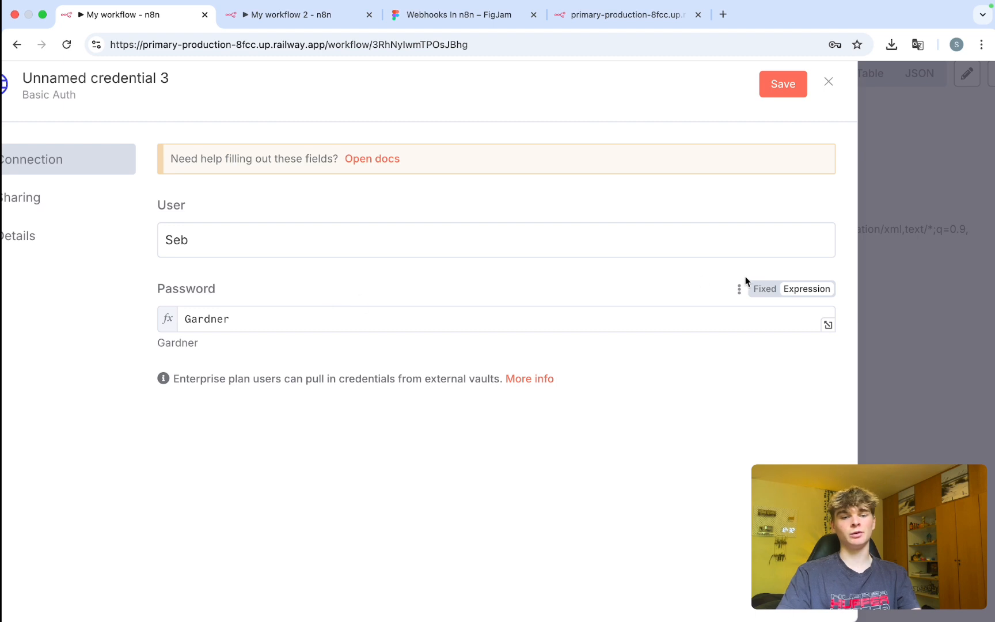
click(764, 290)
mouse_move(820, 328)
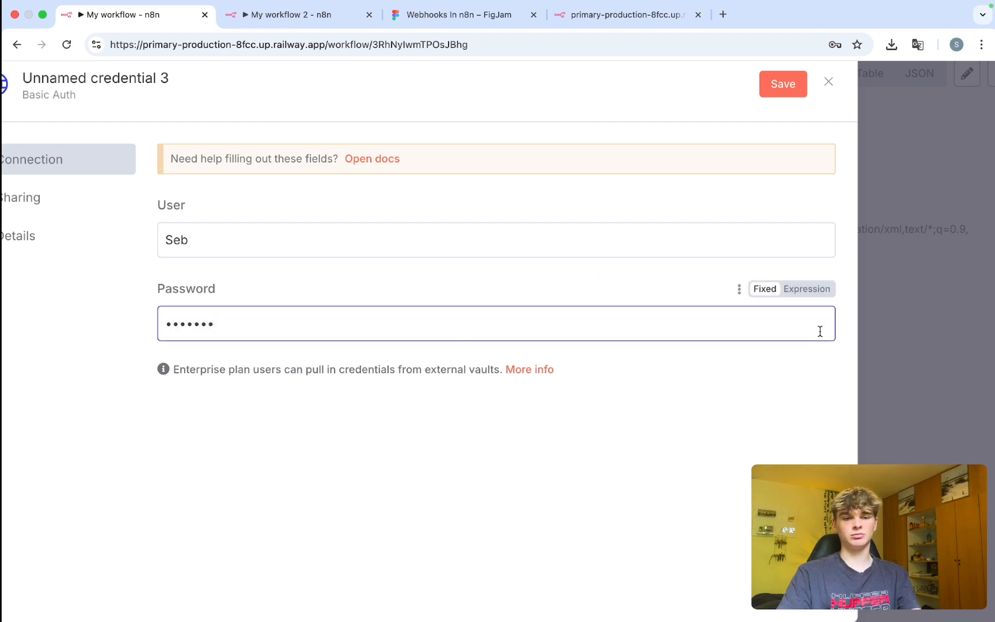
double_click(244, 321)
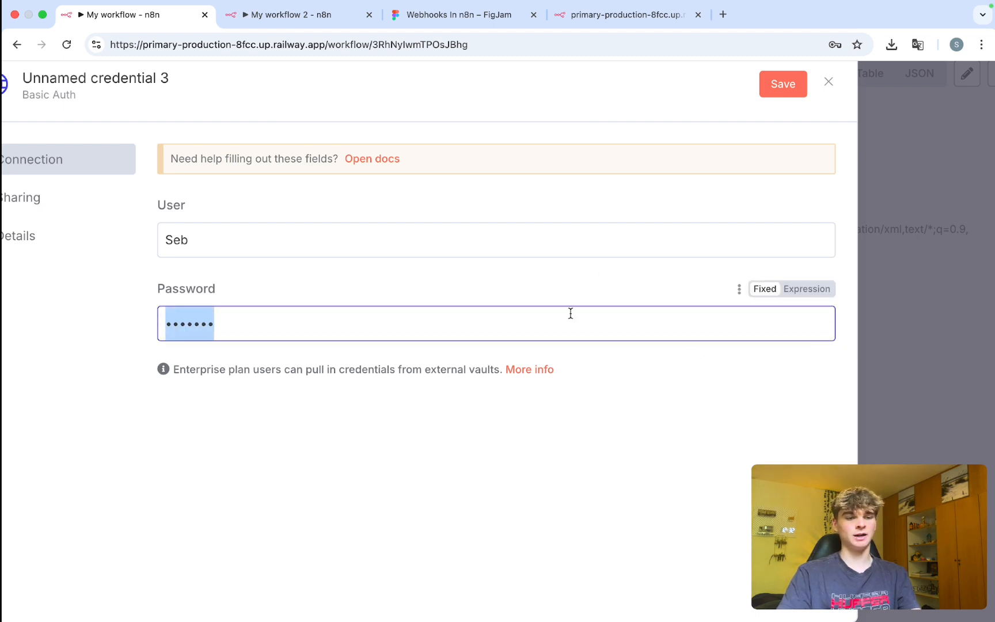
click(811, 290)
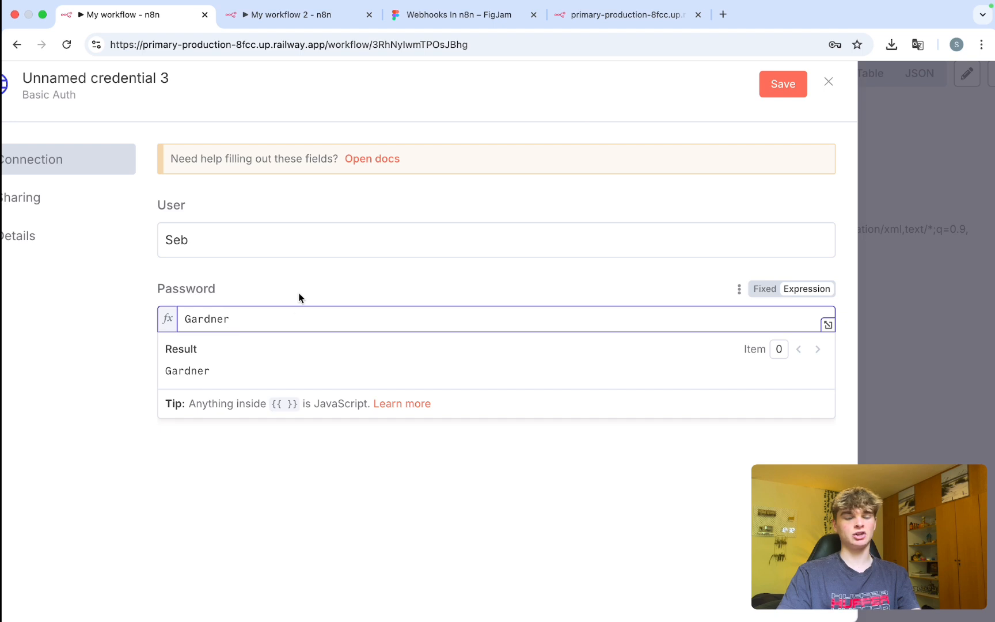
drag(230, 319, 203, 319)
click(756, 302)
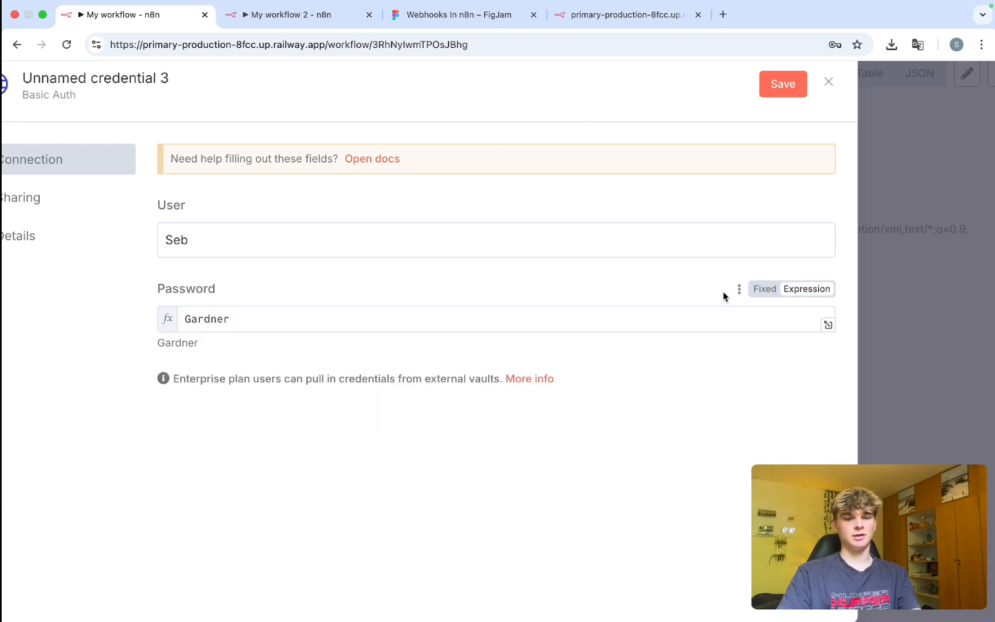
click(764, 289)
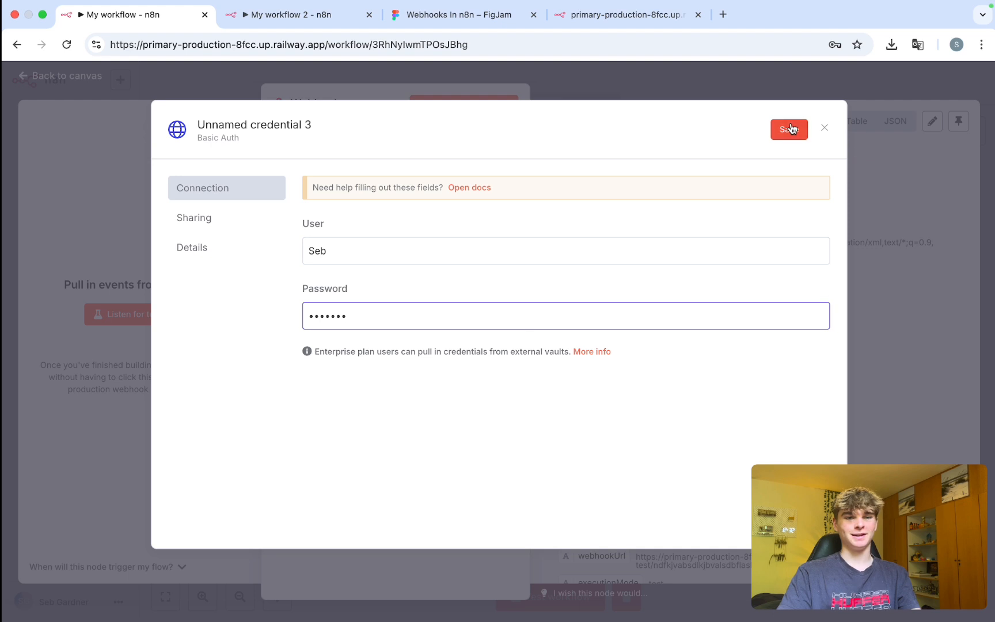
click(791, 129)
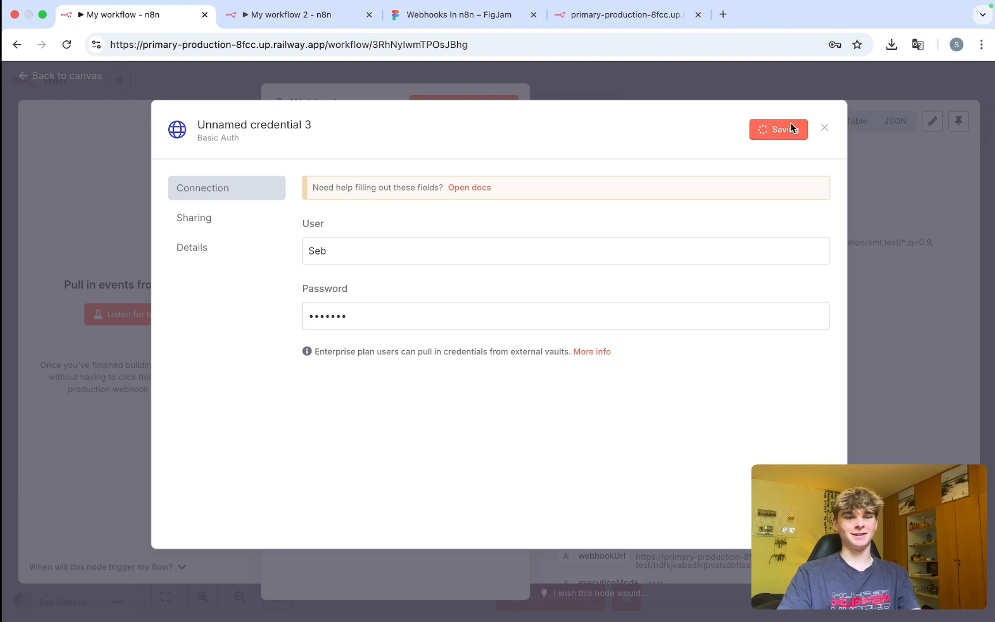
Close the credential dialog, leaving the Webhook on Basic Auth with Unnamed credential 3.
click(825, 128)
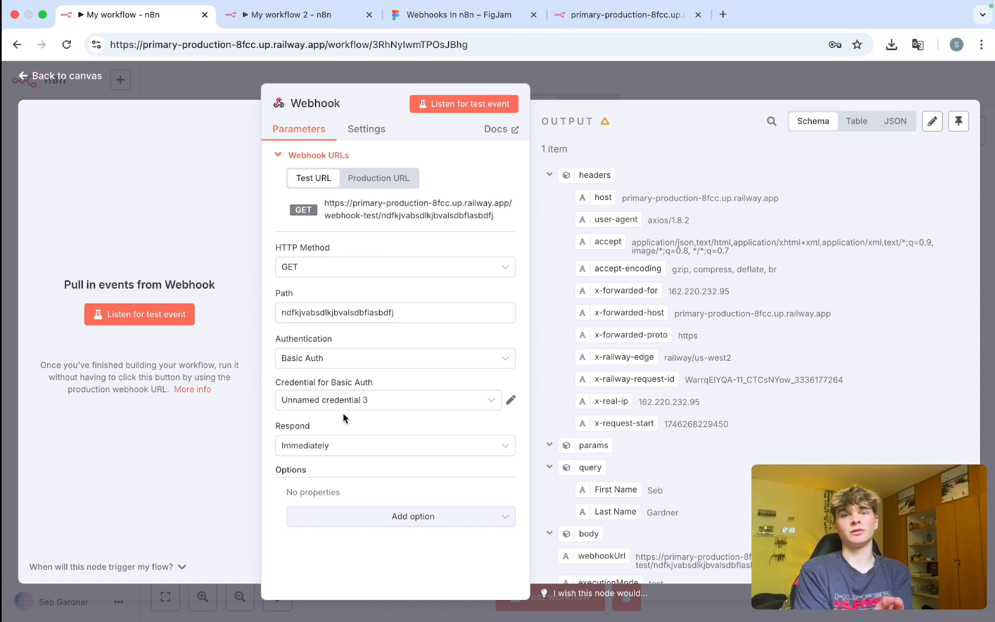
key(ctrl+Right)
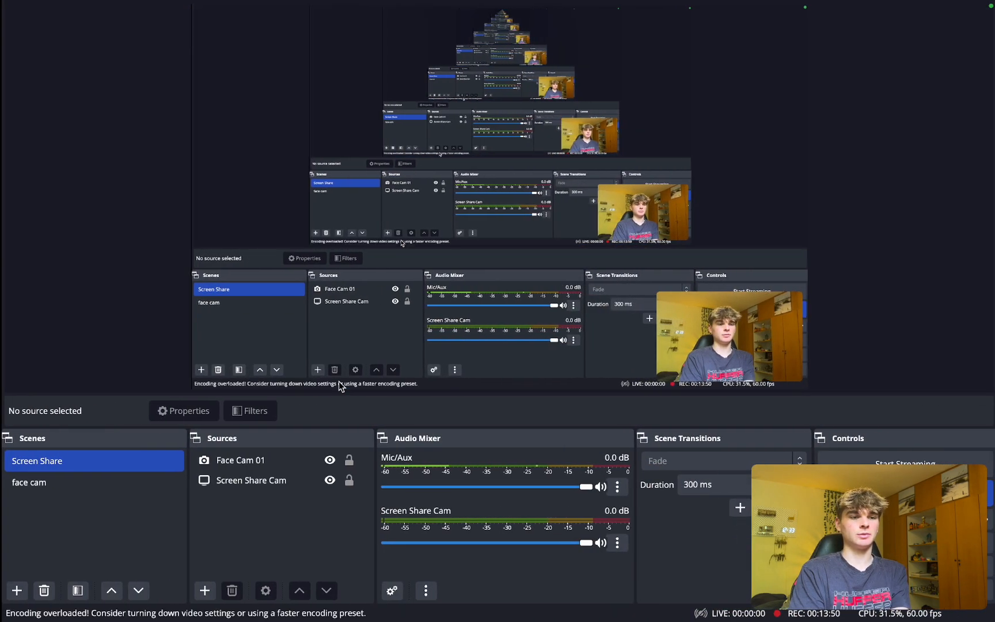
Move the Chrome new-tab window next to the n8n window and switch to it.
key(ctrl+Left)
key(ctrl+Up)
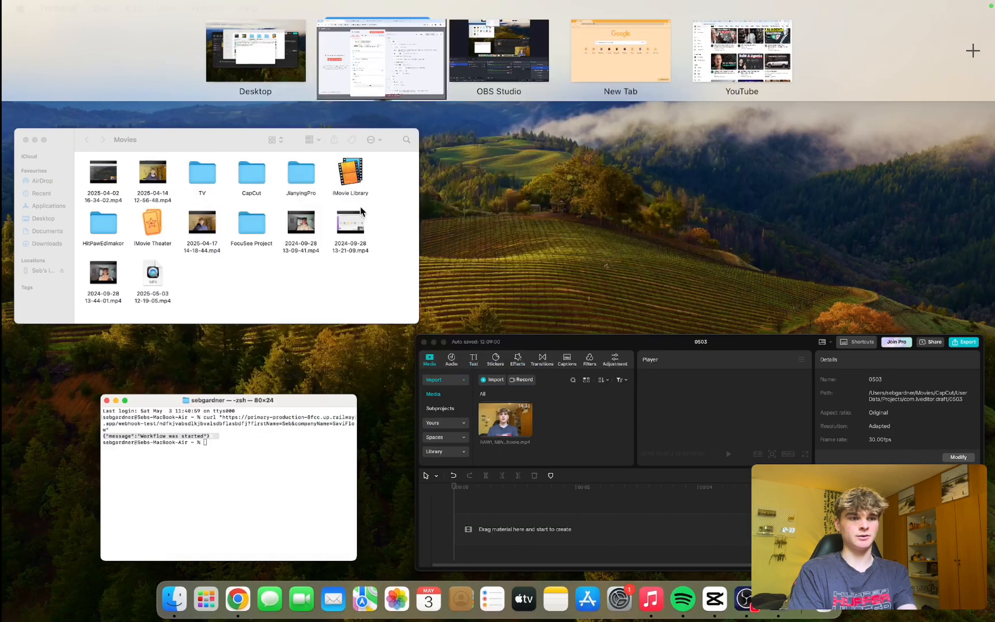
drag(612, 74, 462, 59)
click(463, 60)
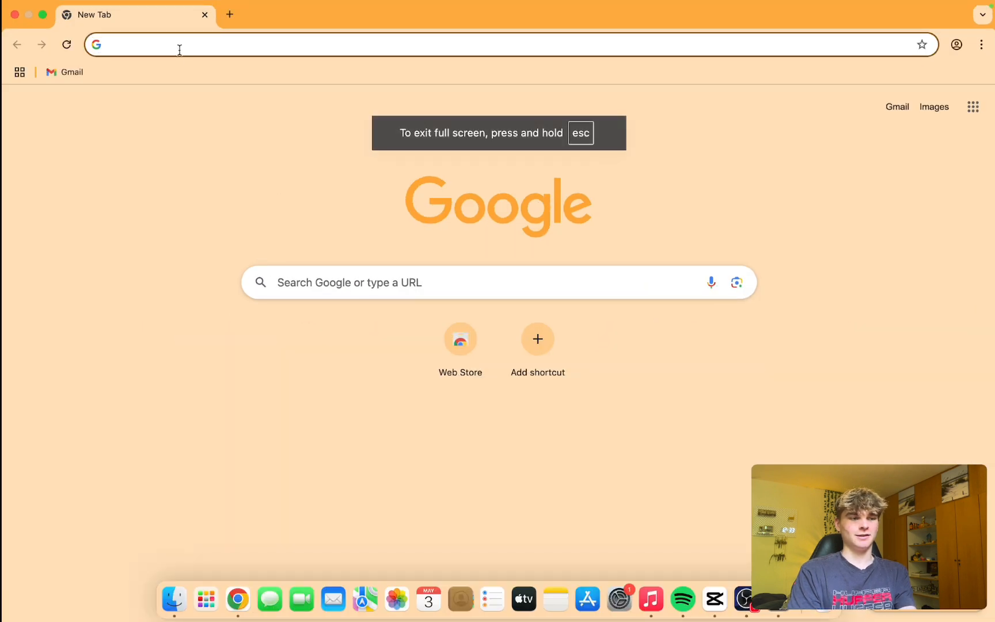
Load the webhook test URL with firstName and lastName query parameters; it returns 404 not registered.
text(?)
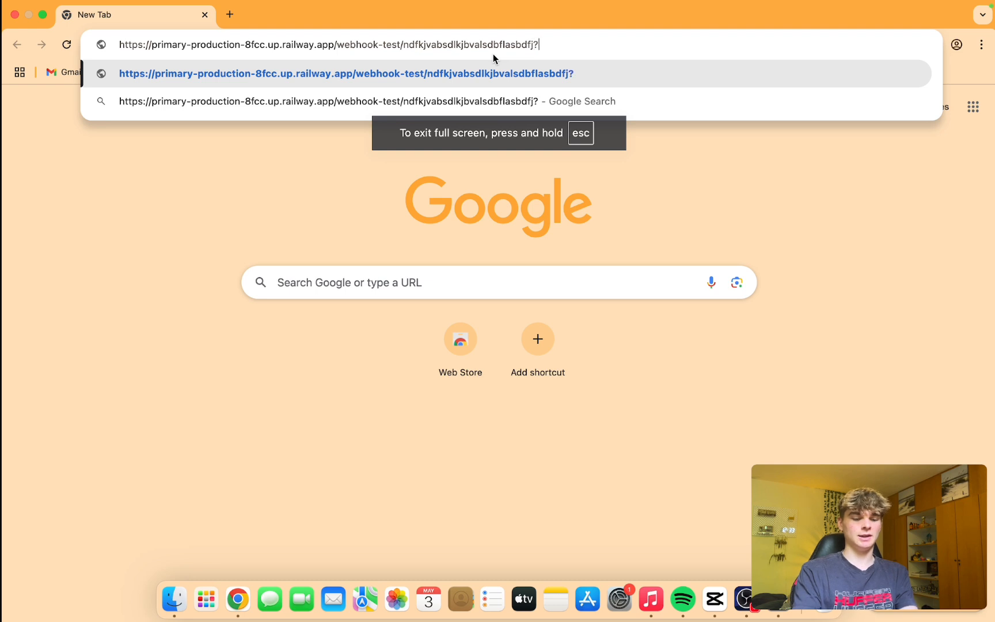
text(firstName)
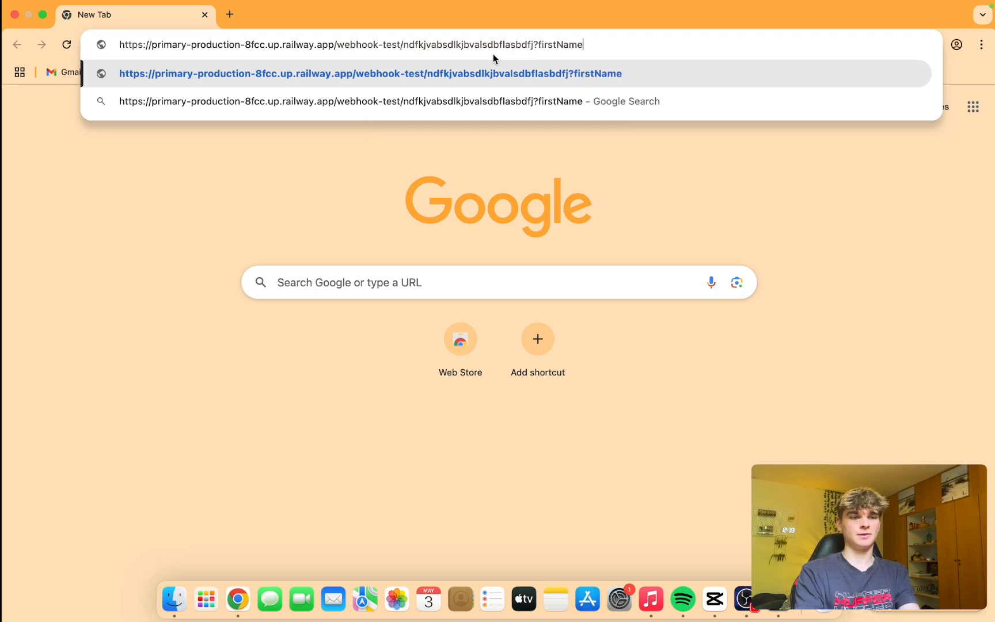
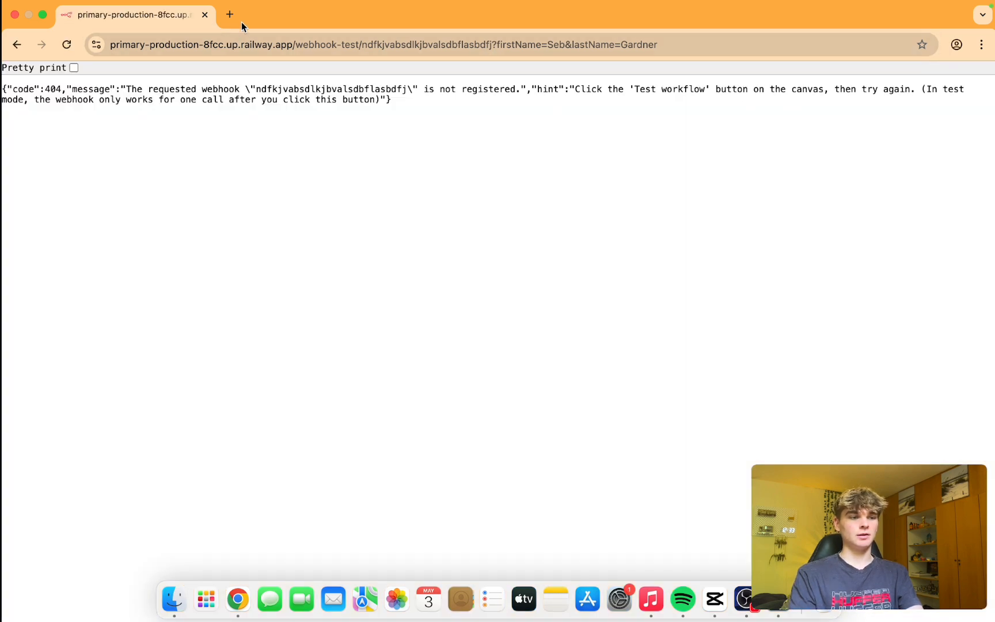
click(231, 17)
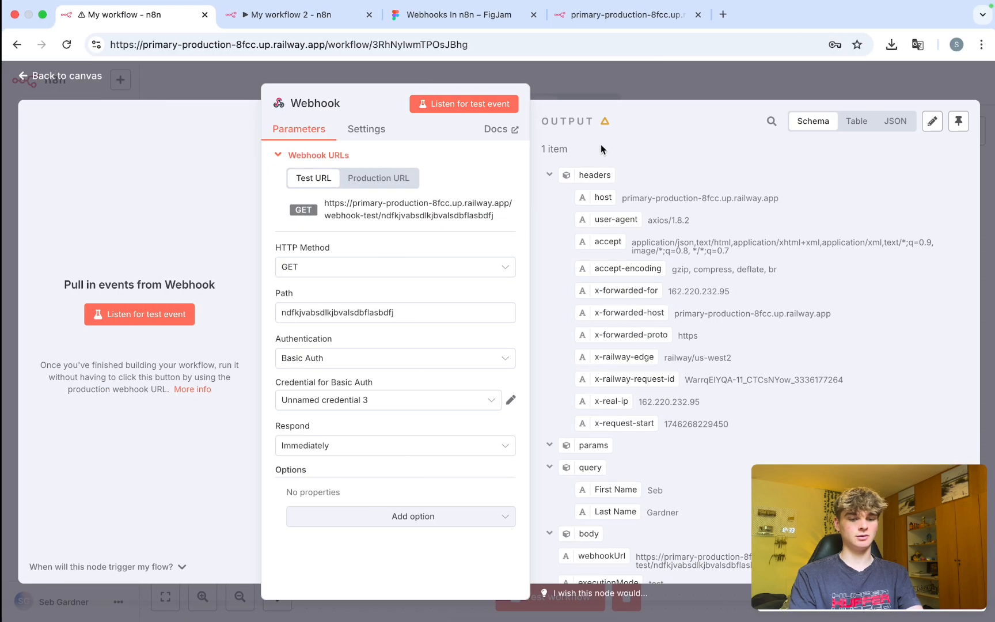
Close the Webhook panel, start listening for a test call, and paste the test URL into Chrome.
click(566, 95)
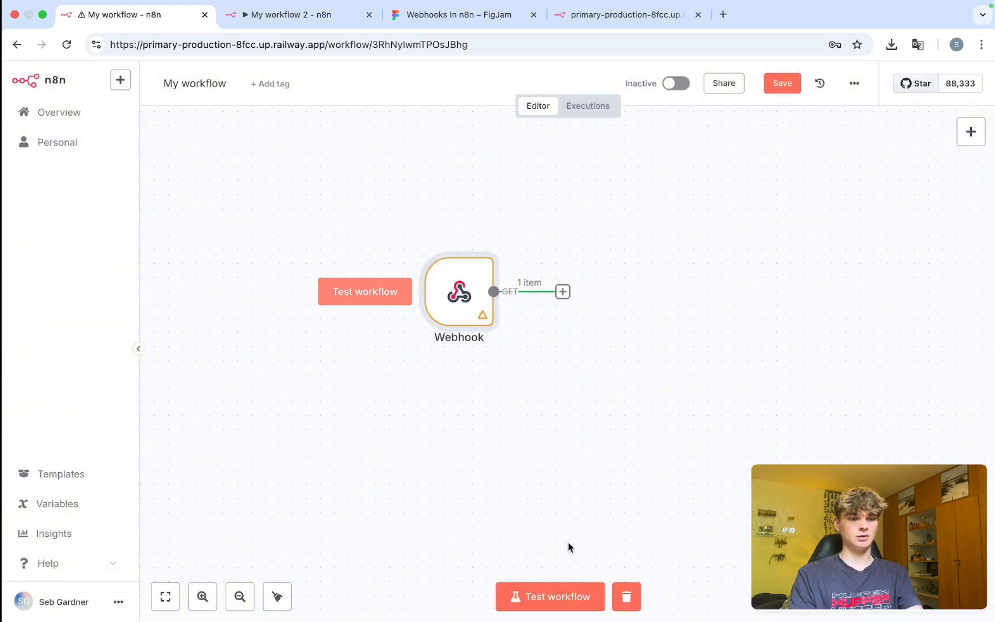
click(556, 597)
key(ctrl+Right)
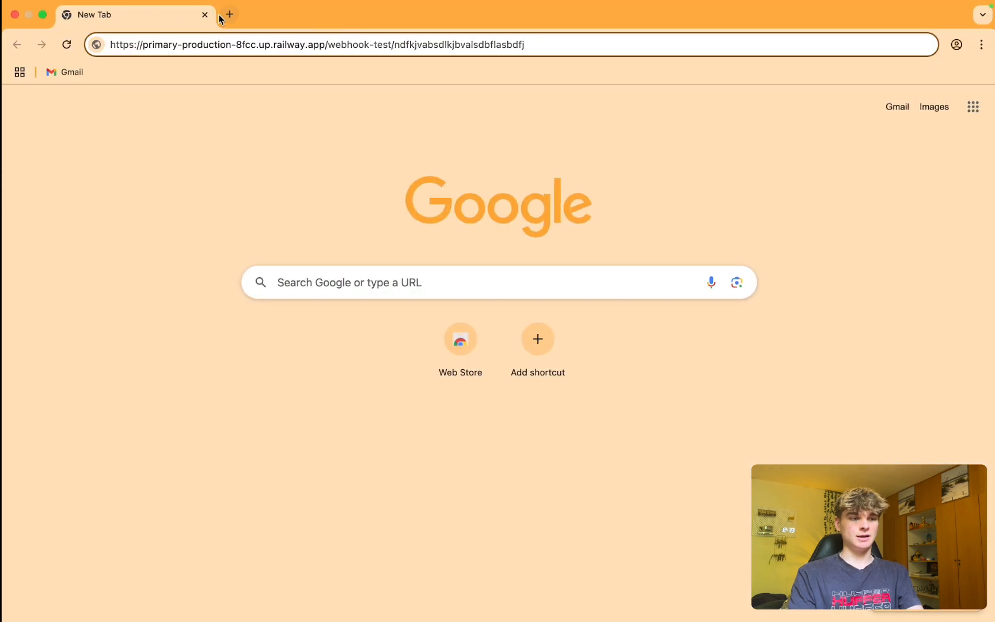
triple_click(228, 45)
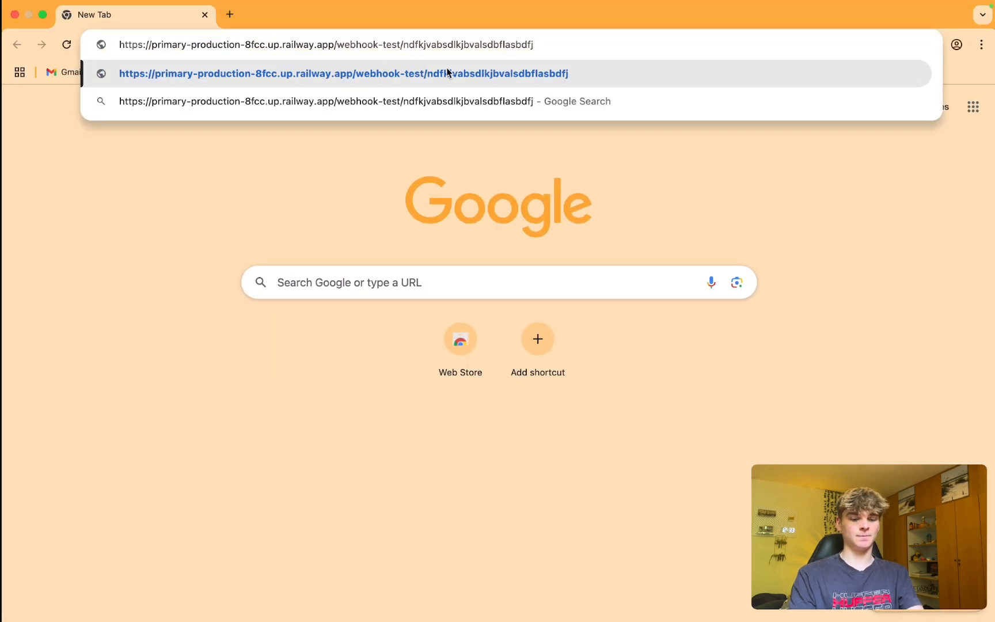
Append firstName and lastName query parameters, fix the 'fistName' typo, and load the URL.
text(?)
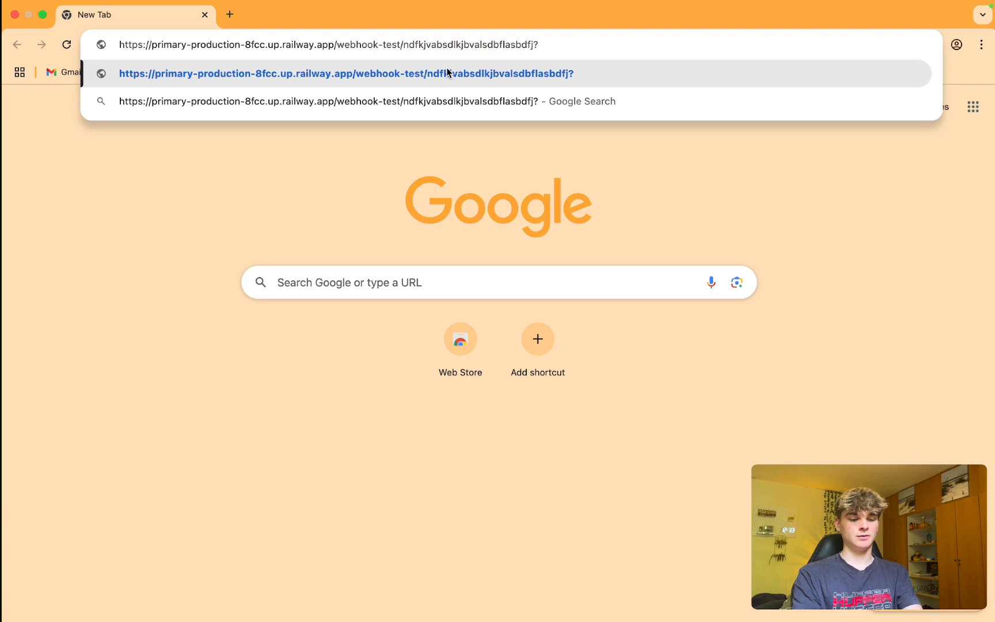
text(fistName)
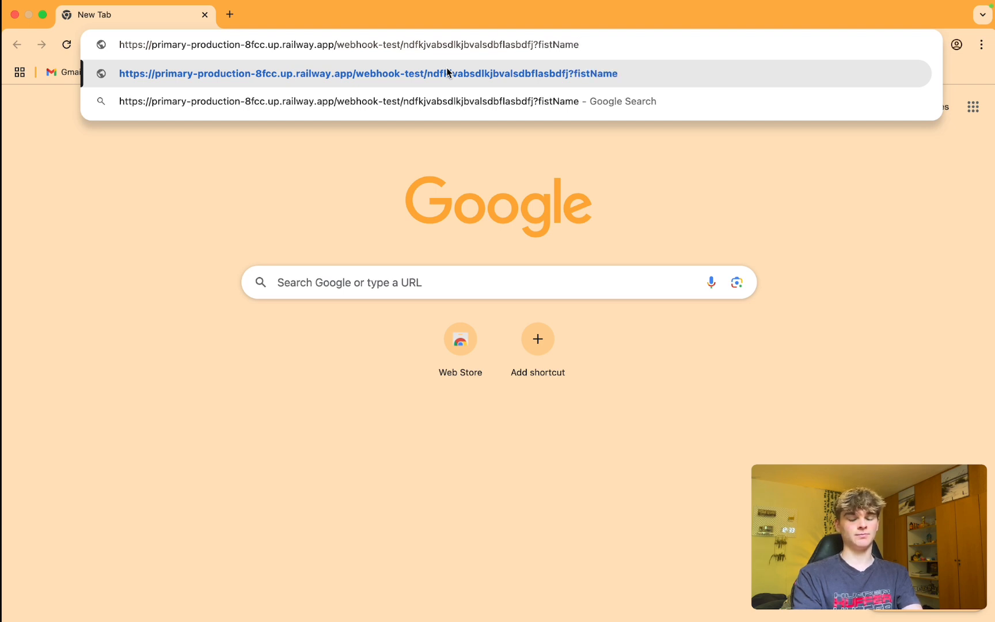
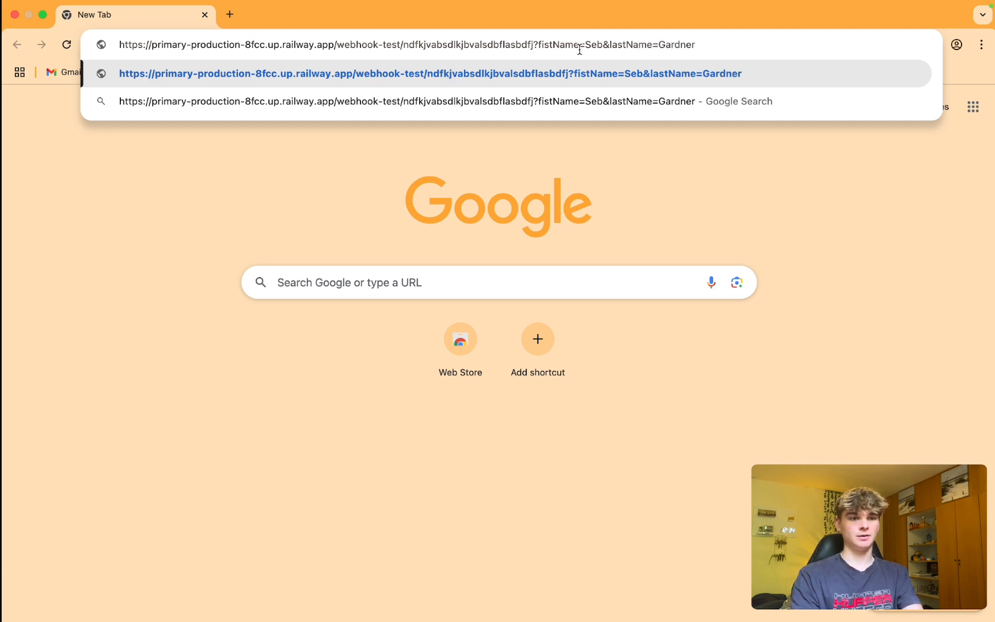
click(551, 45)
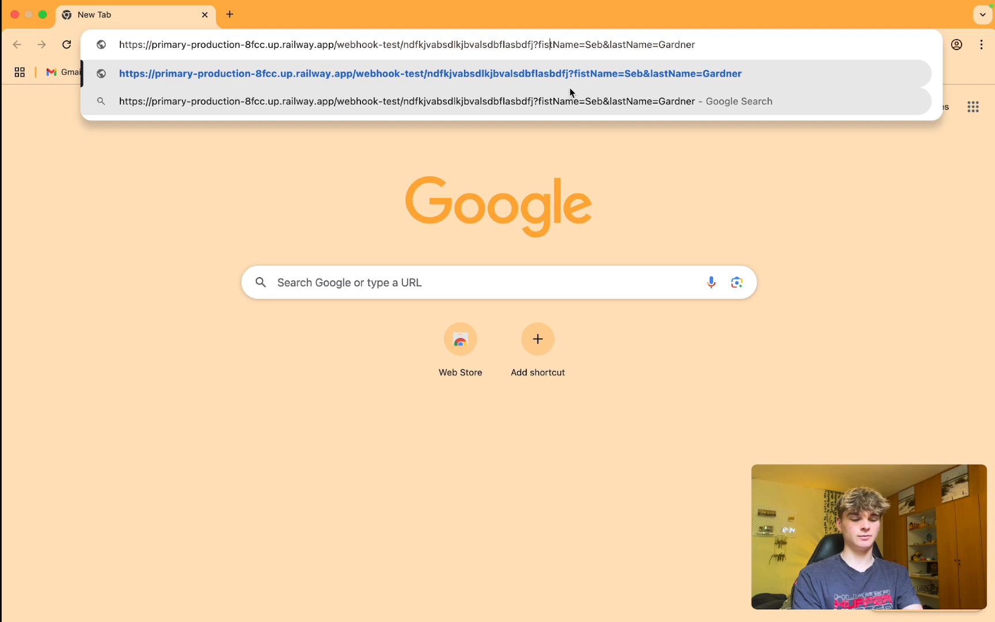
text(r)
key(Return)
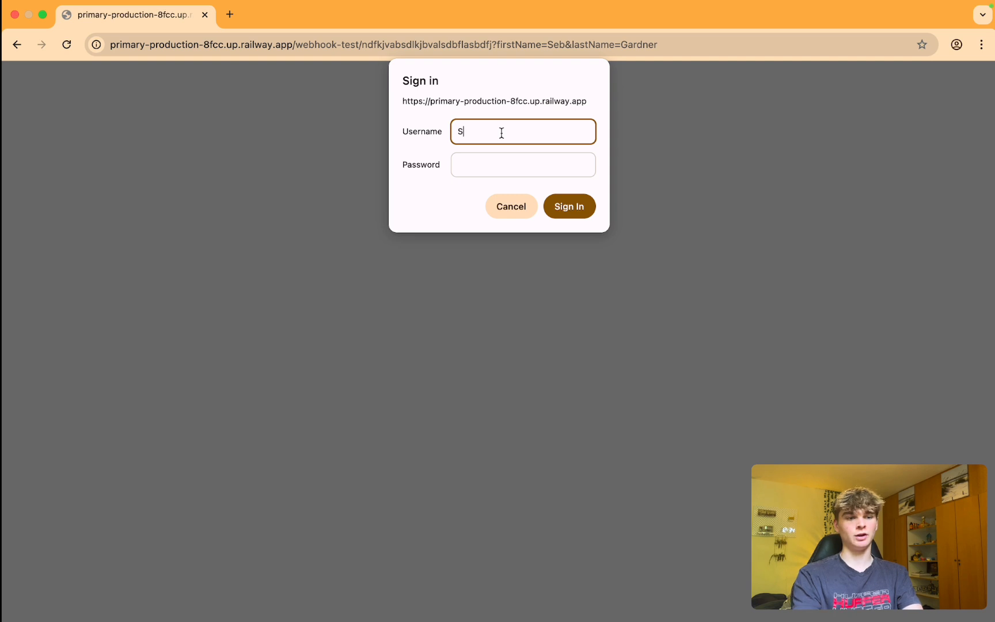
Sign in to the webhook URL with the basic auth username and password.
key(ctrl+Left)
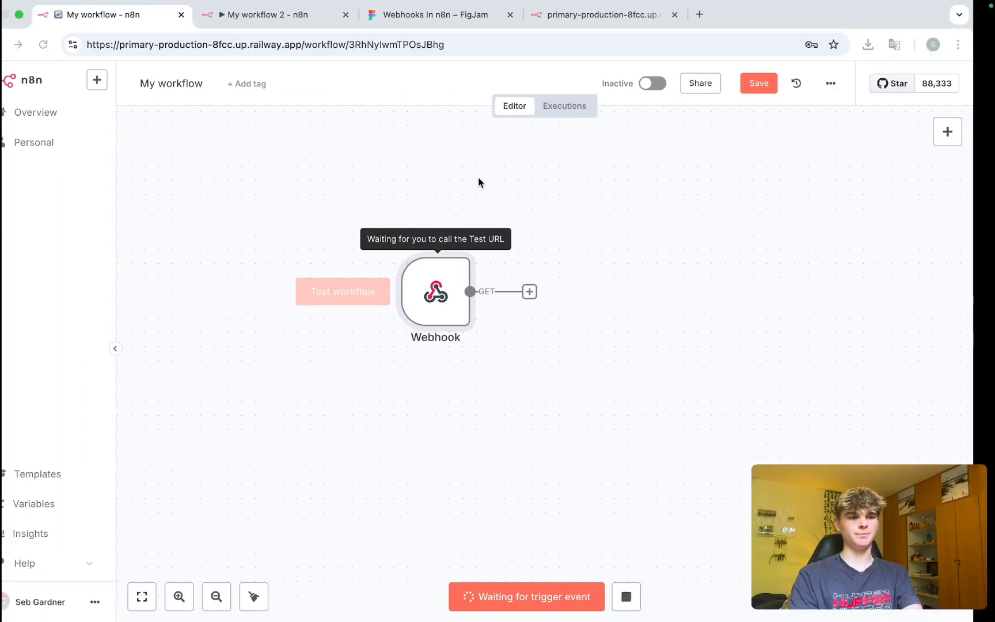
double_click(459, 297)
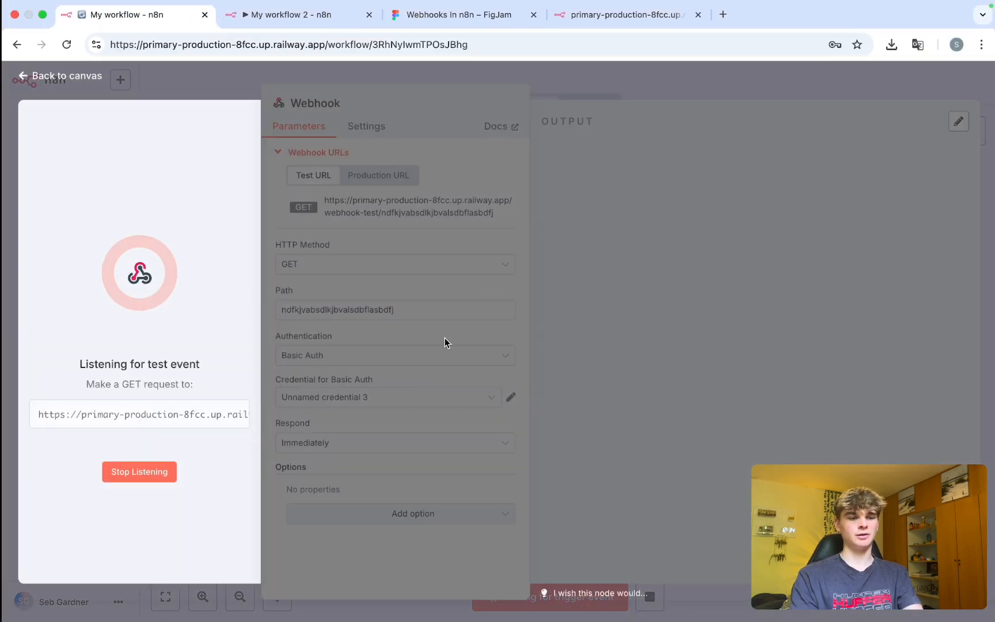
key(ctrl+Right)
click(502, 165)
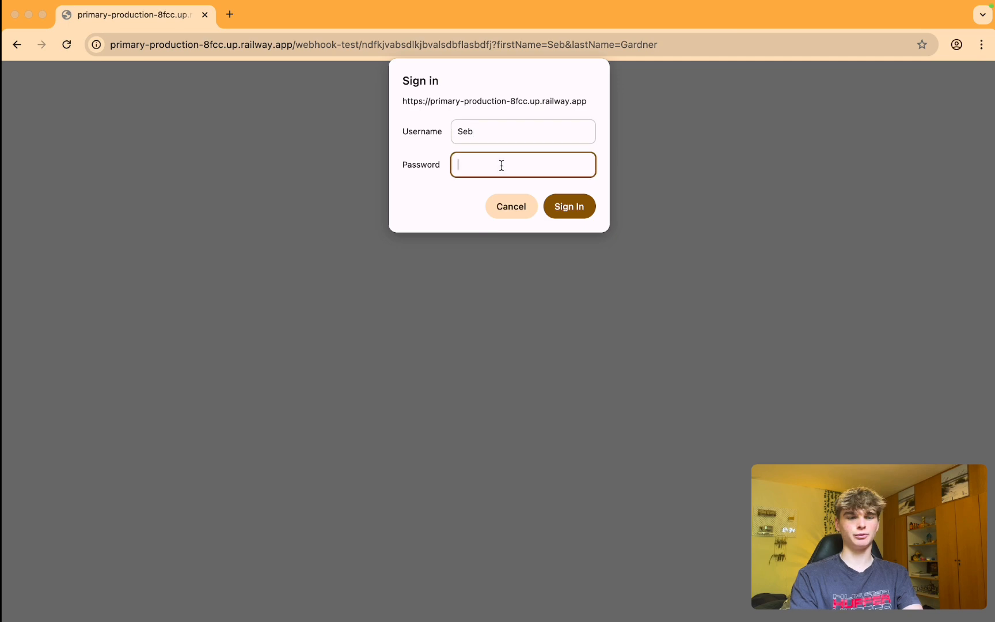
click(551, 198)
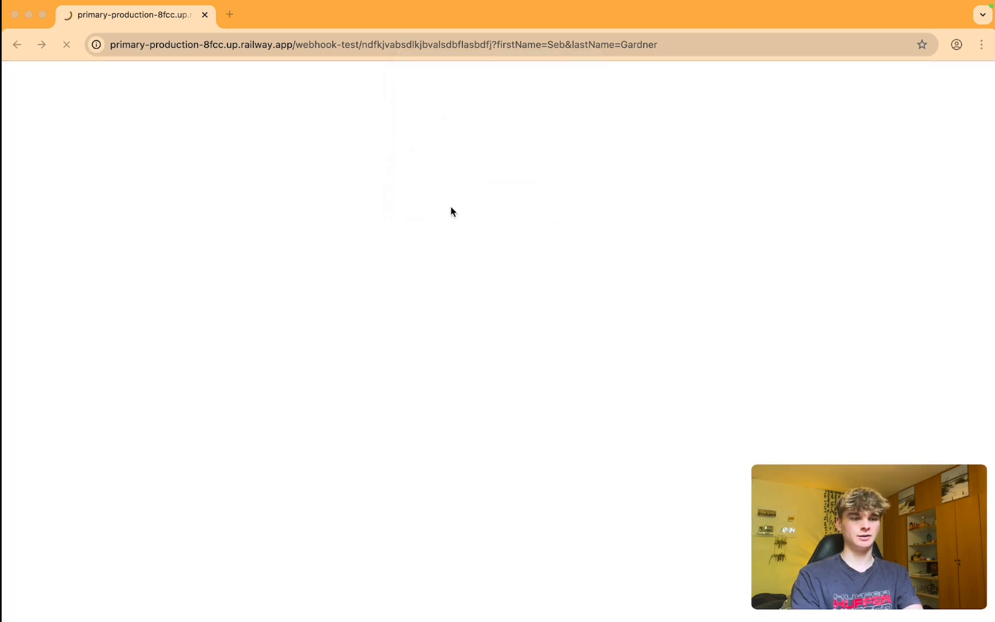
Save the password in Chrome and check the lastName query field in the Webhook output.
key(ctrl+Left)
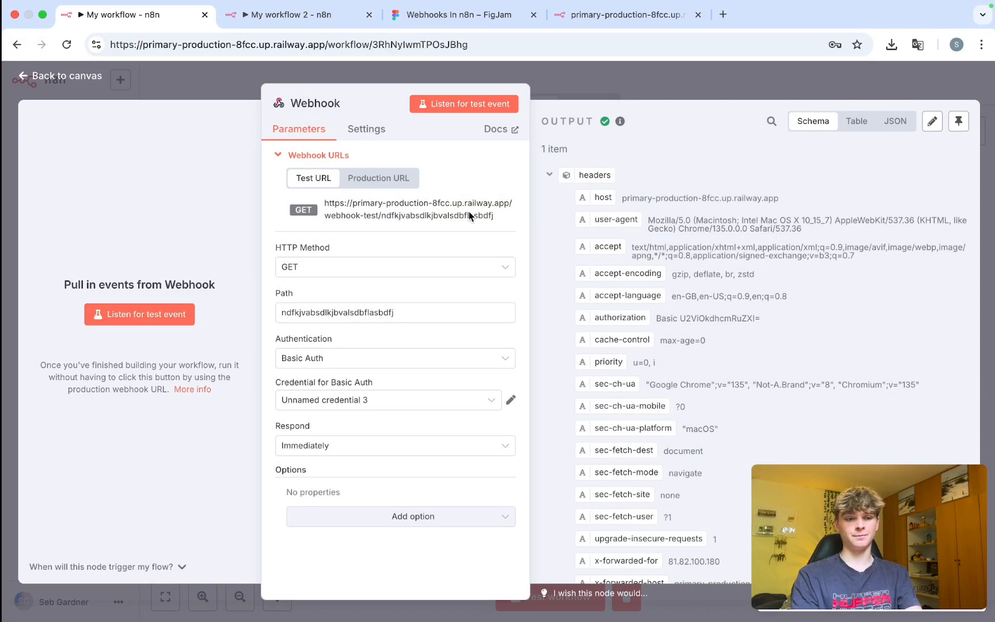
key(ctrl+Right)
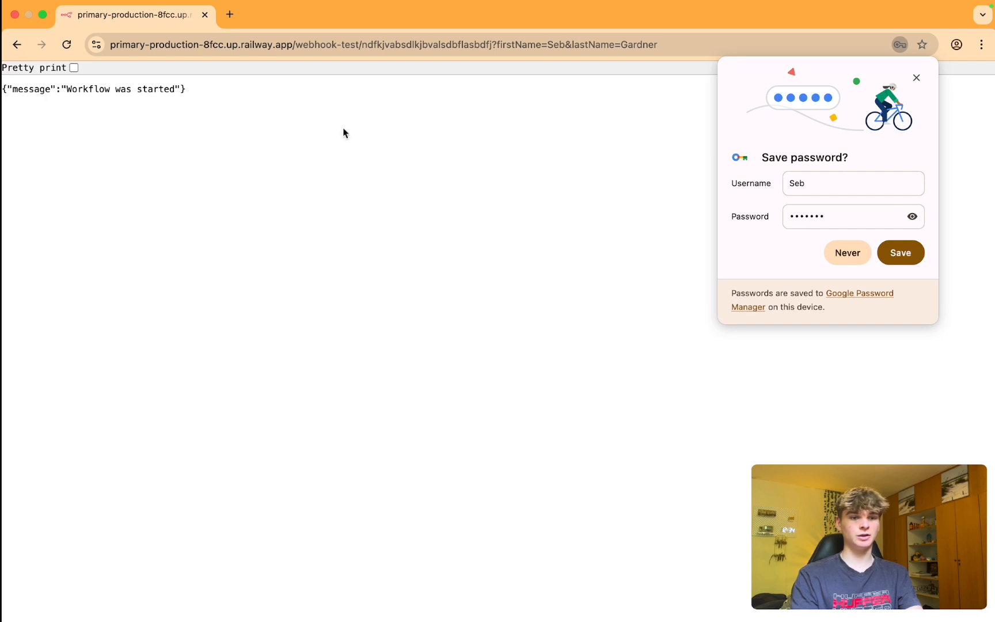
click(902, 253)
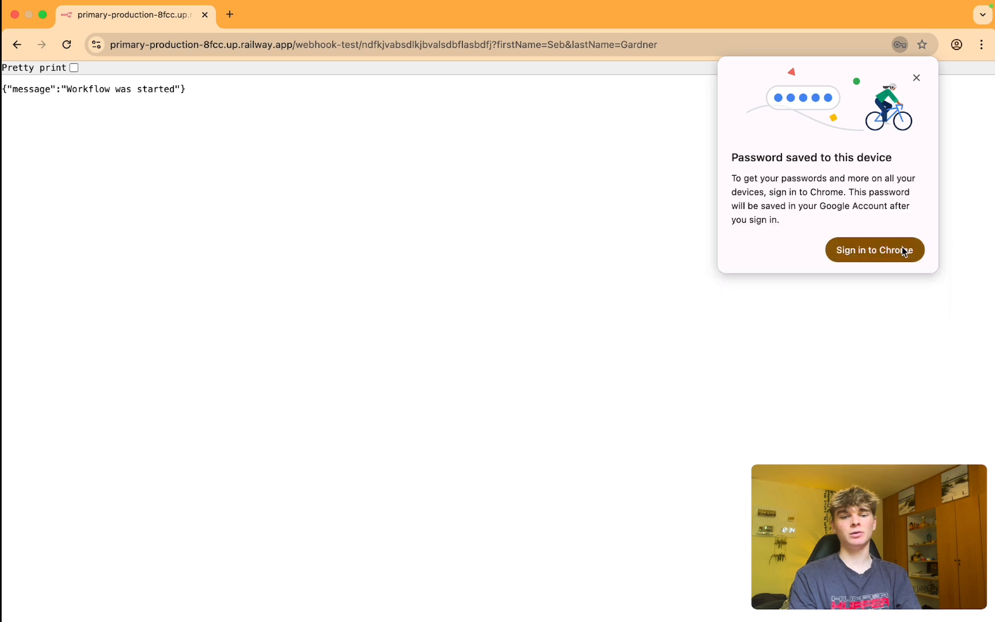
click(916, 79)
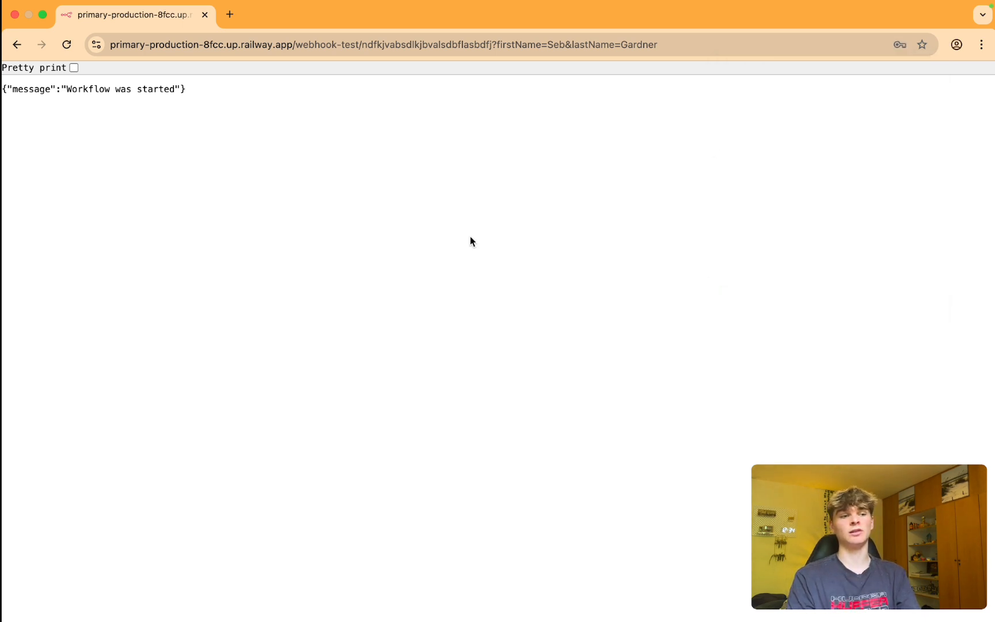
key(ctrl+Left)
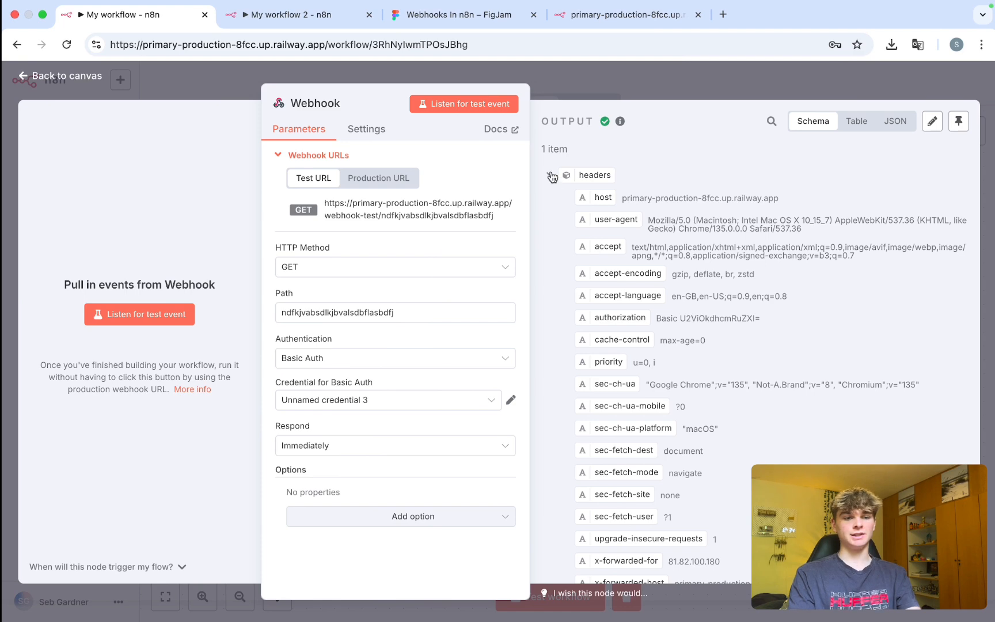
drag(693, 270, 563, 270)
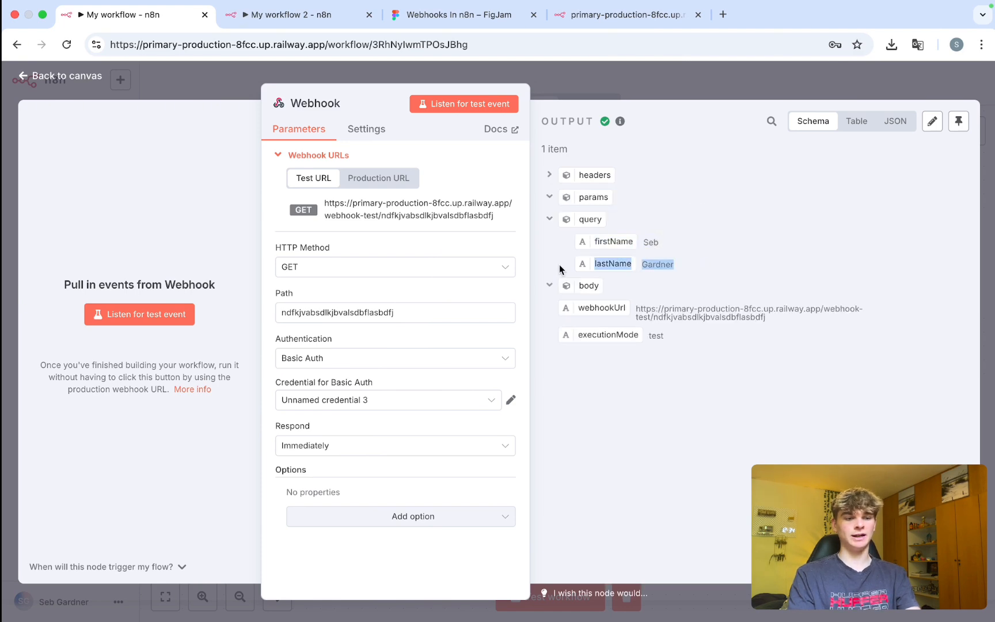
Listen again and reload the webhook URL in a fresh Chrome tab, getting 'Workflow was started'.
click(469, 109)
key(ctrl+Right)
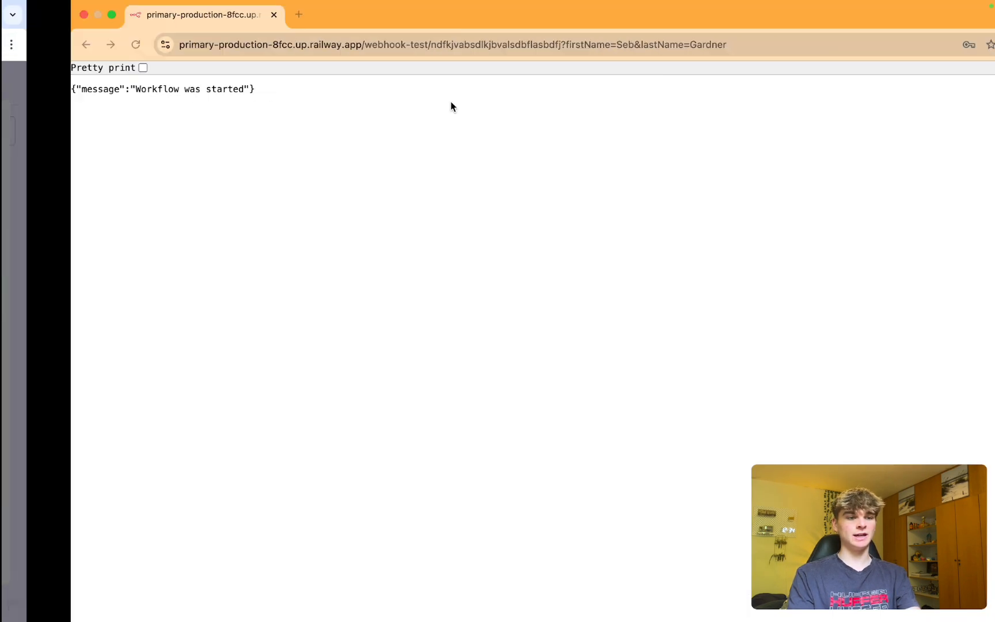
click(210, 47)
key(super+c)
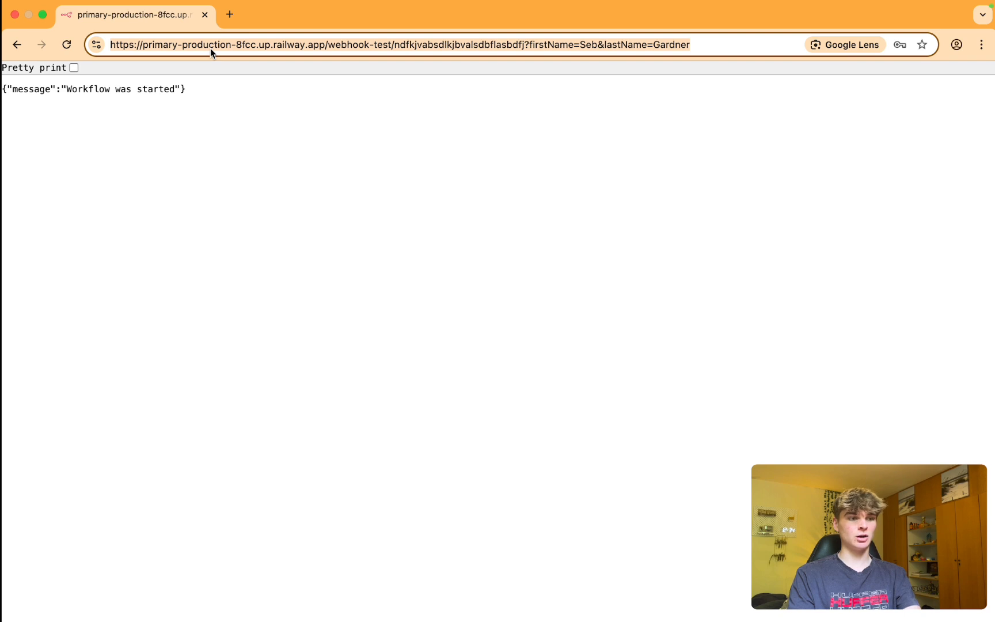
key(super+t)
click(187, 14)
key(super+w)
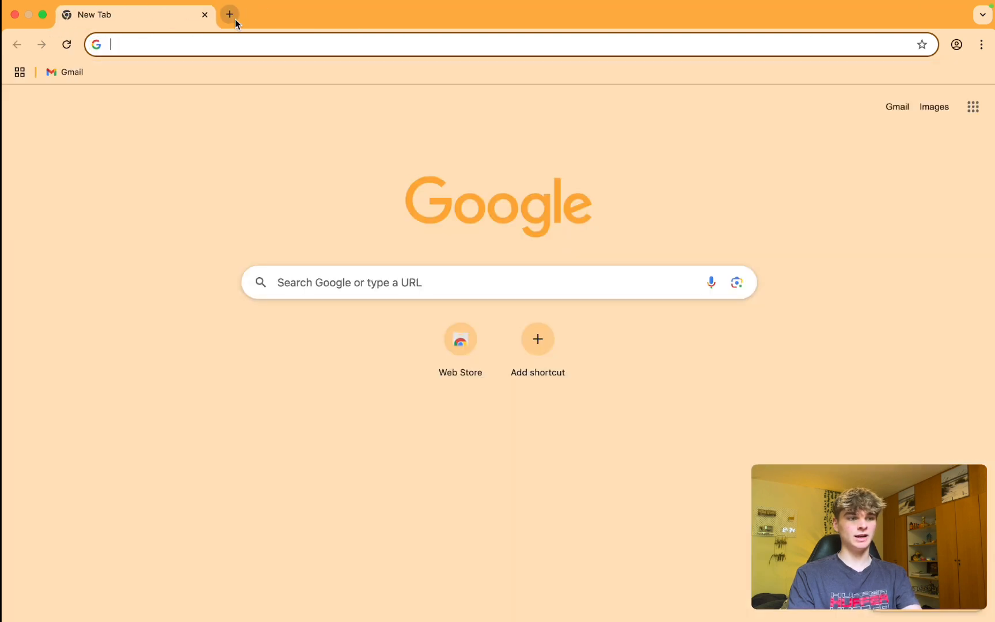
key(super+v)
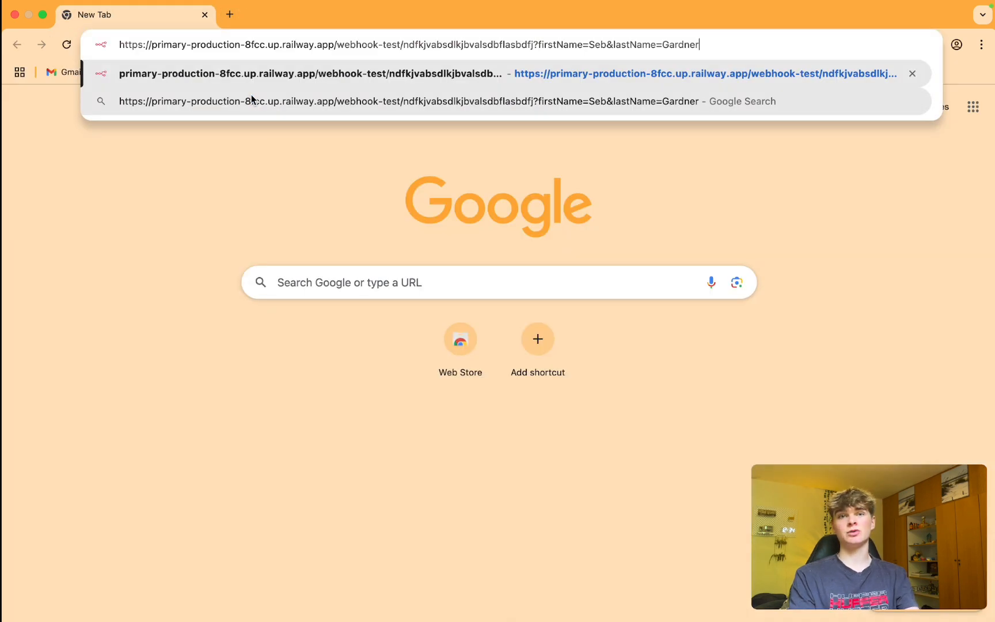
key(Return)
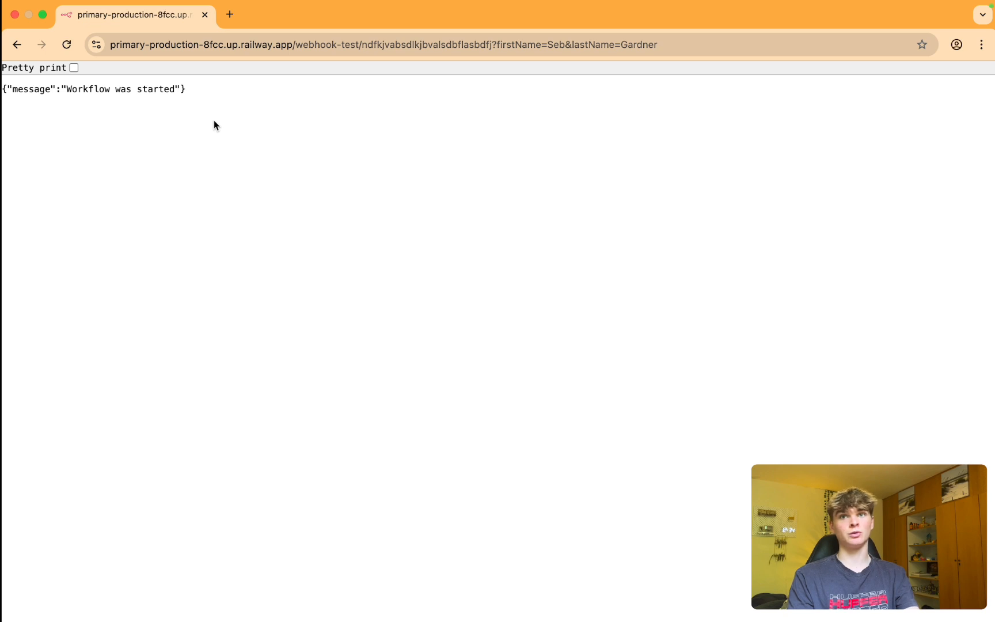
click(229, 14)
click(161, 23)
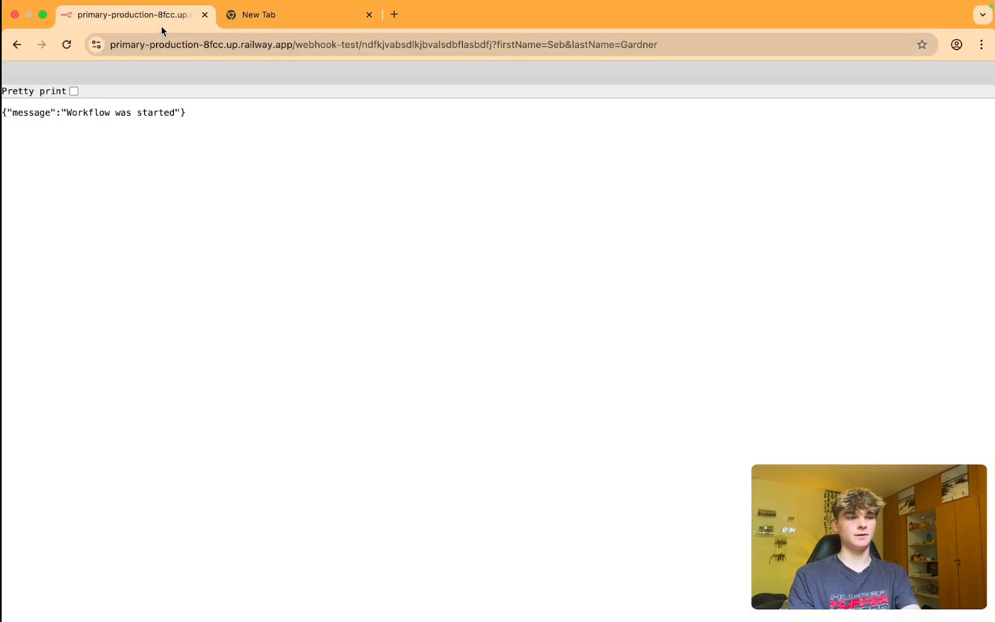
key(super+w)
key(super+w)
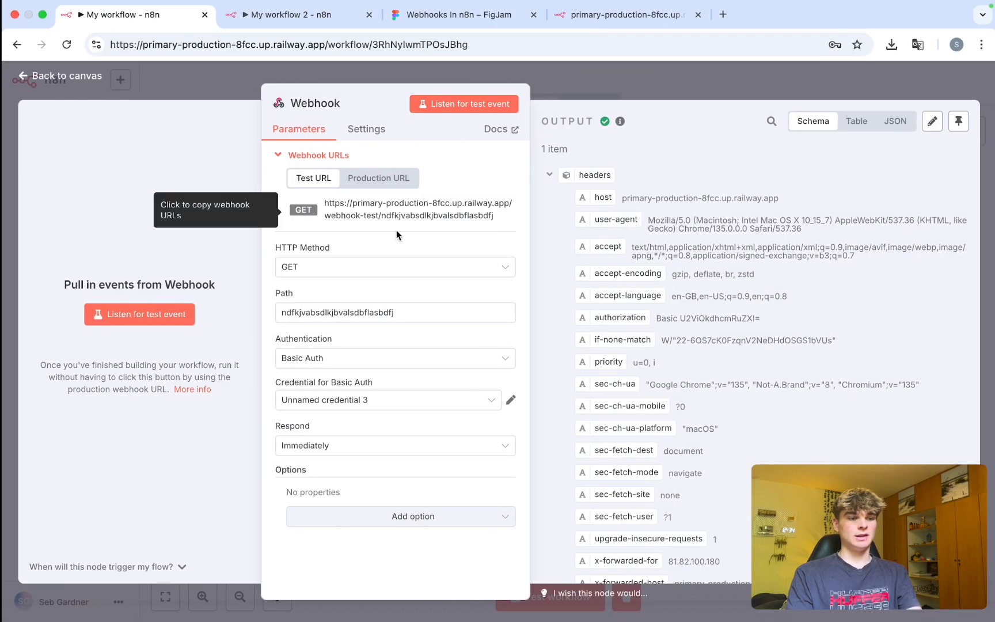
Switch Webhook authentication to Header Auth and save new credential Header Auth account 4 with name and value.
click(377, 360)
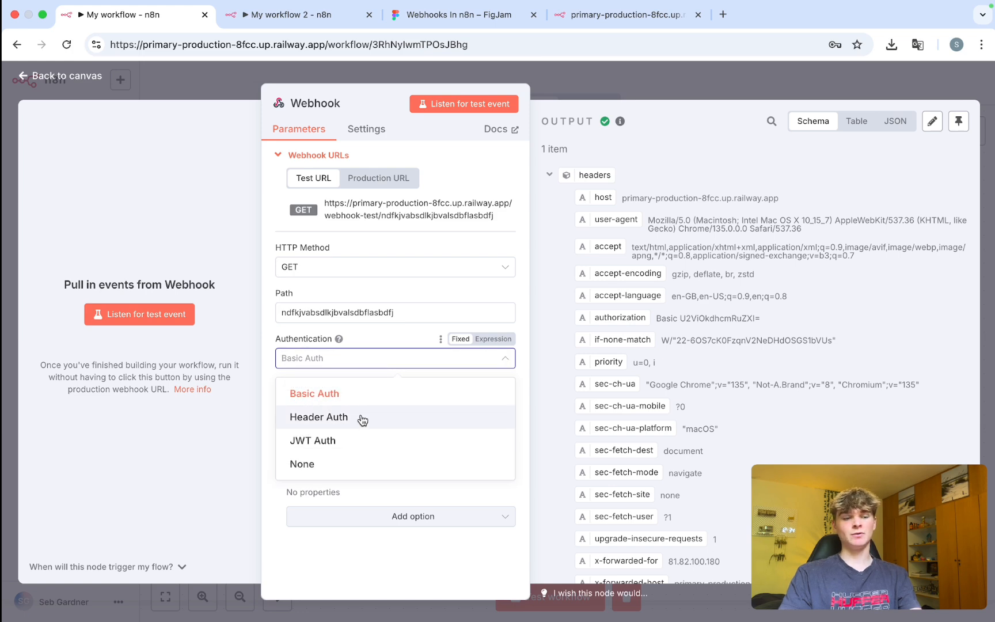
click(339, 425)
click(341, 405)
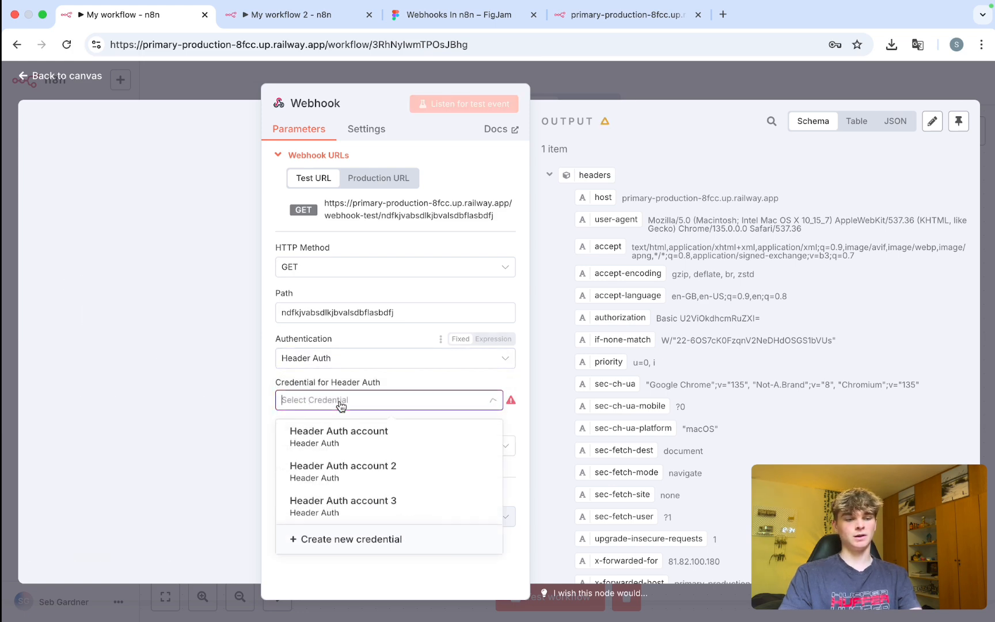
click(344, 536)
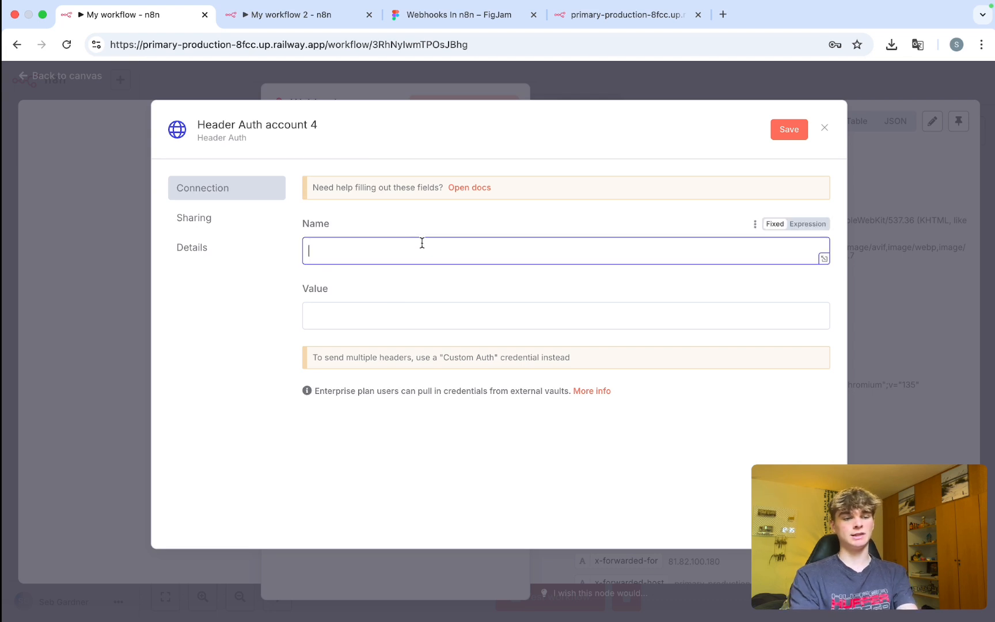
click(402, 314)
text(•••)
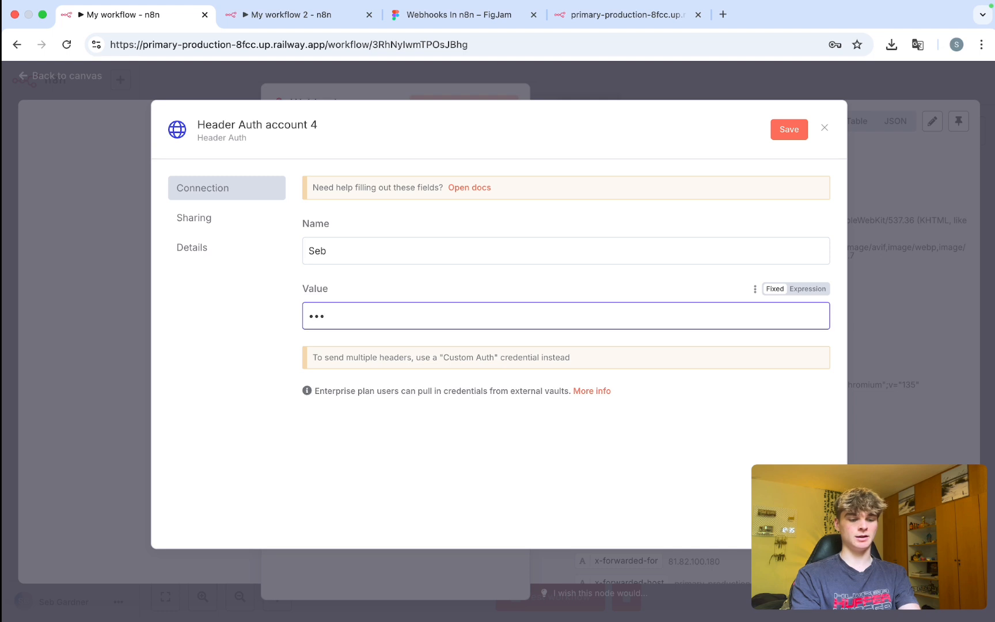
text(••••)
click(805, 288)
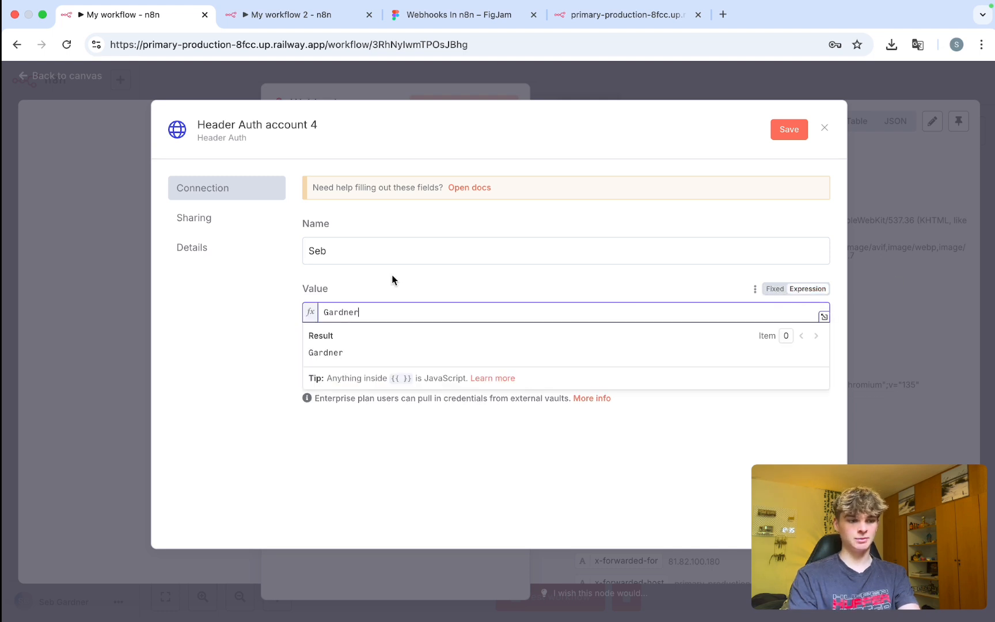
drag(365, 314, 297, 316)
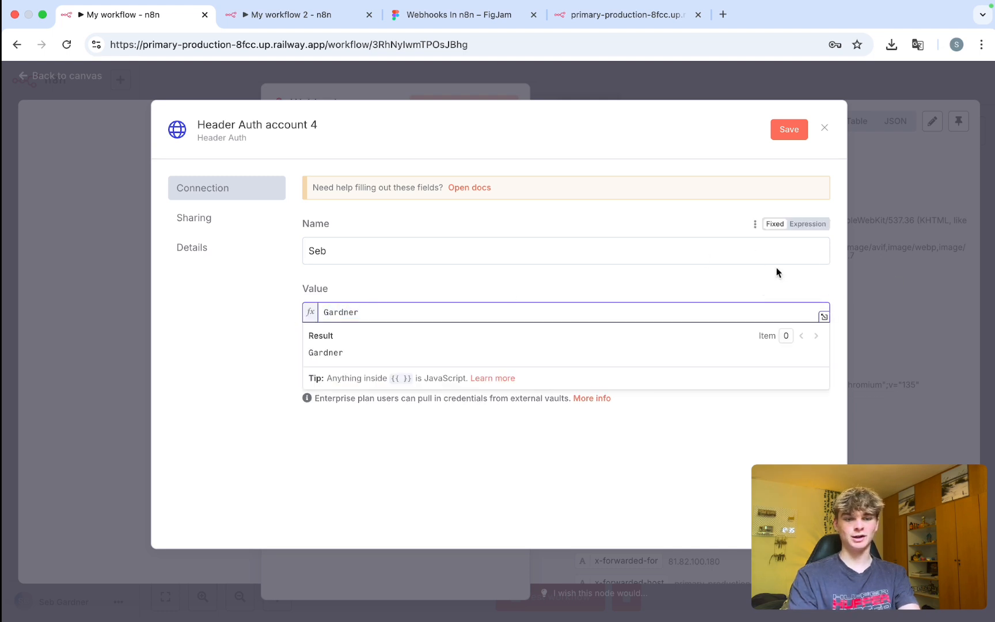
click(776, 289)
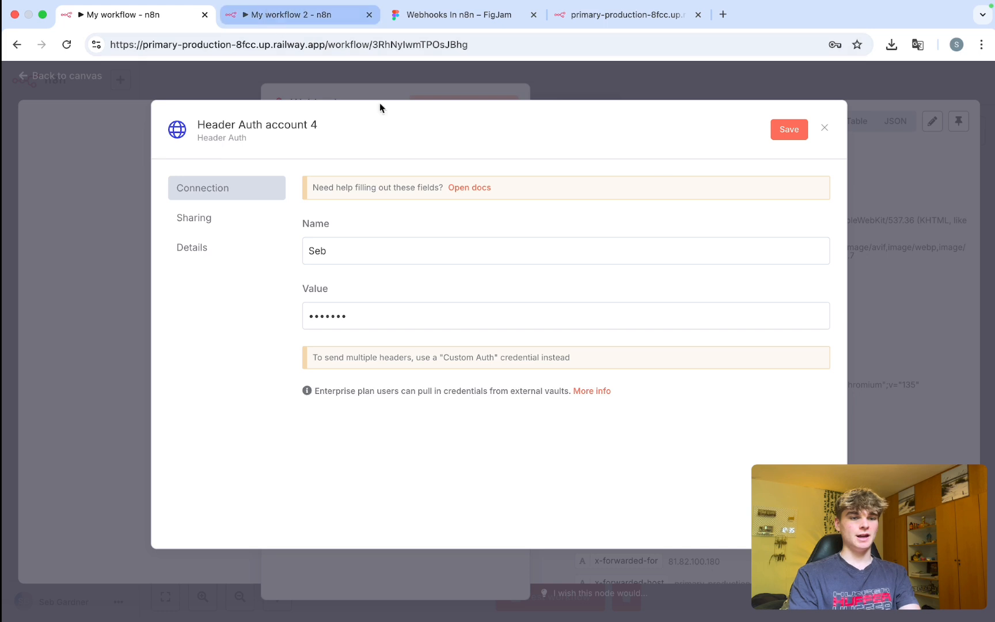
click(824, 128)
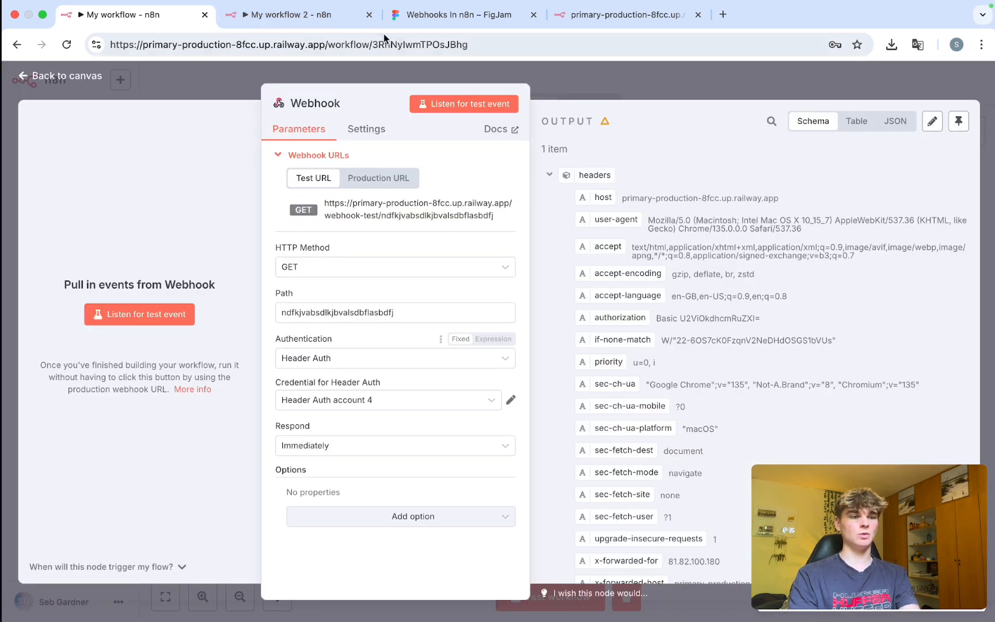
Start the first workflow's Webhook listening for a test event, then return to the second workflow.
click(286, 17)
scroll(451, 262, up, 4)
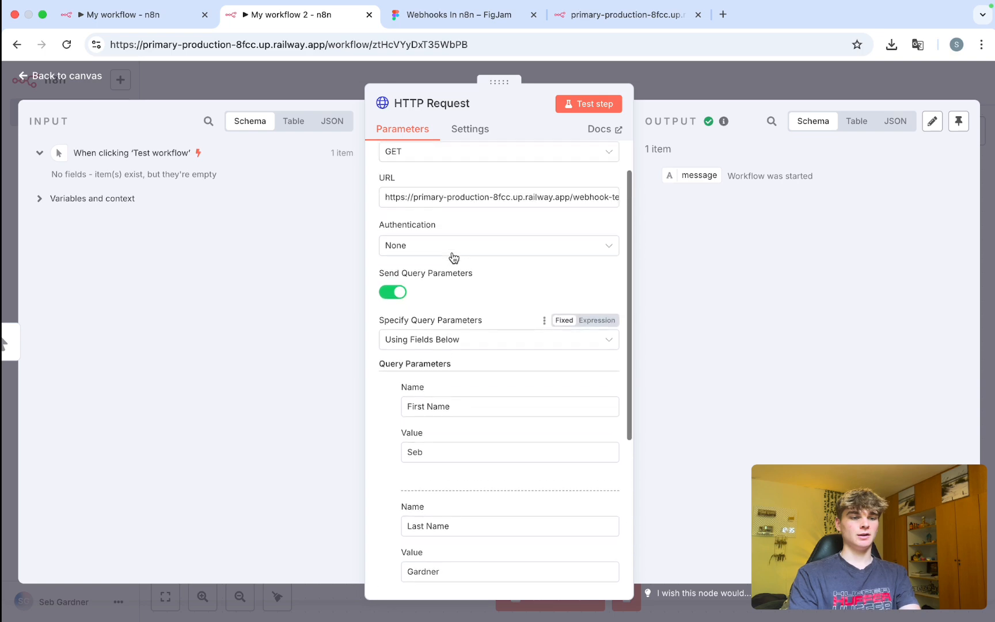
click(185, 18)
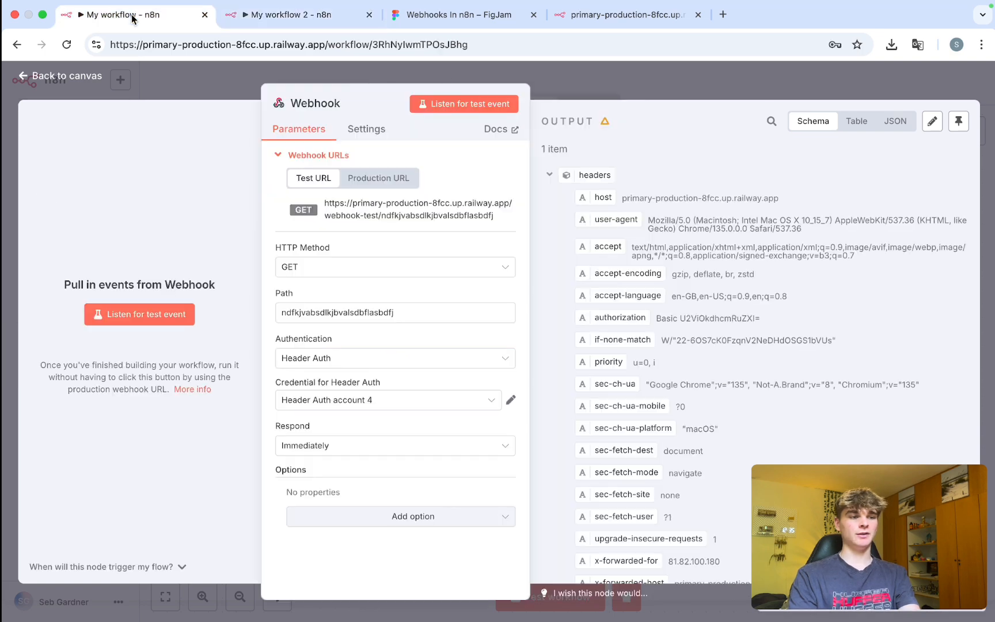
click(466, 108)
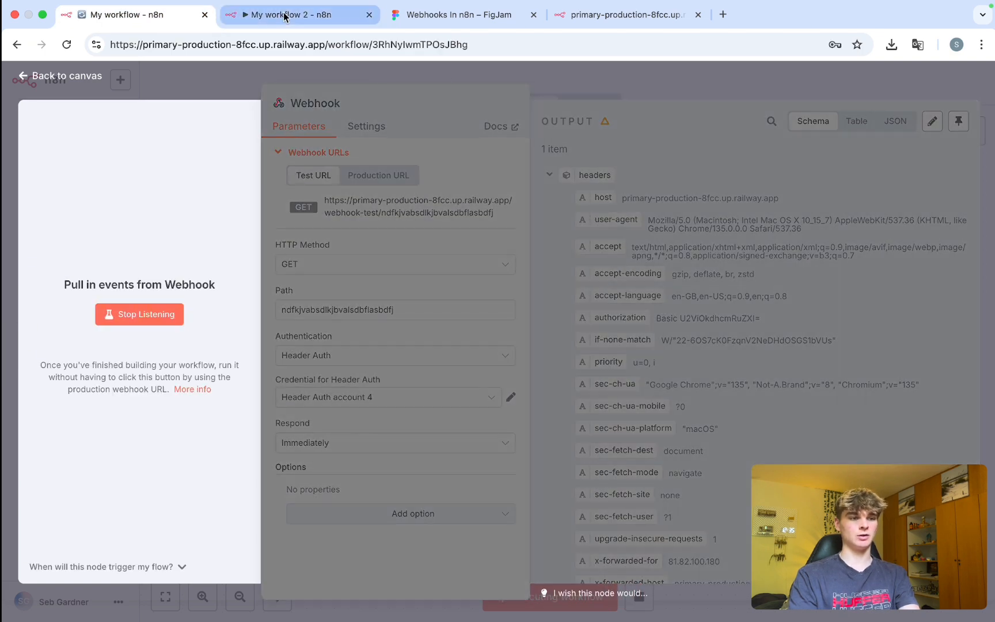
click(293, 18)
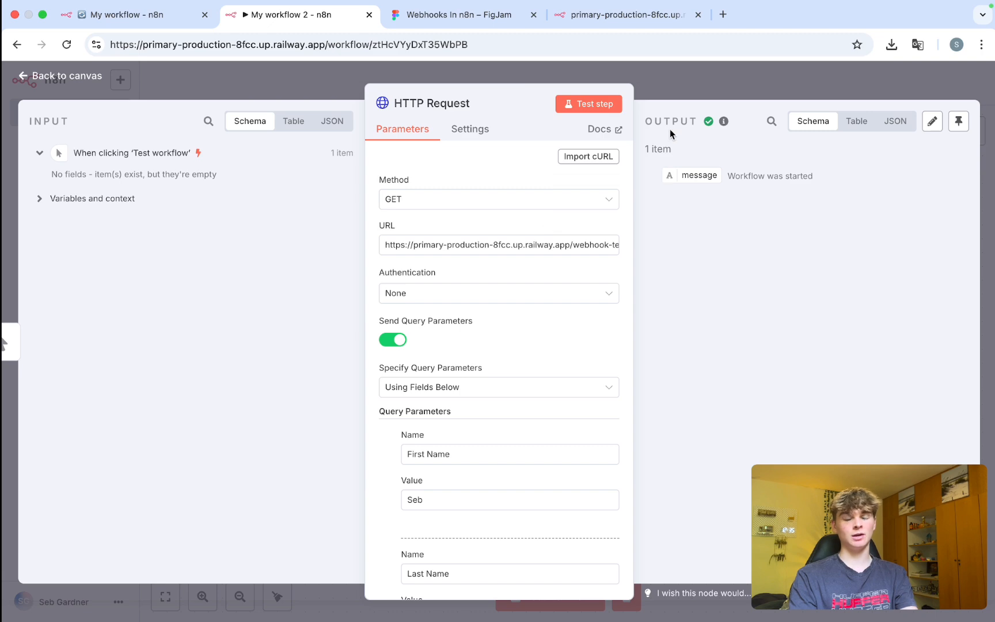
Open the HTTP Request node's settings from the second workflow's canvas.
click(663, 99)
drag(825, 463, 505, 293)
click(664, 276)
scroll(665, 276, down, 3)
scroll(665, 277, right, 4)
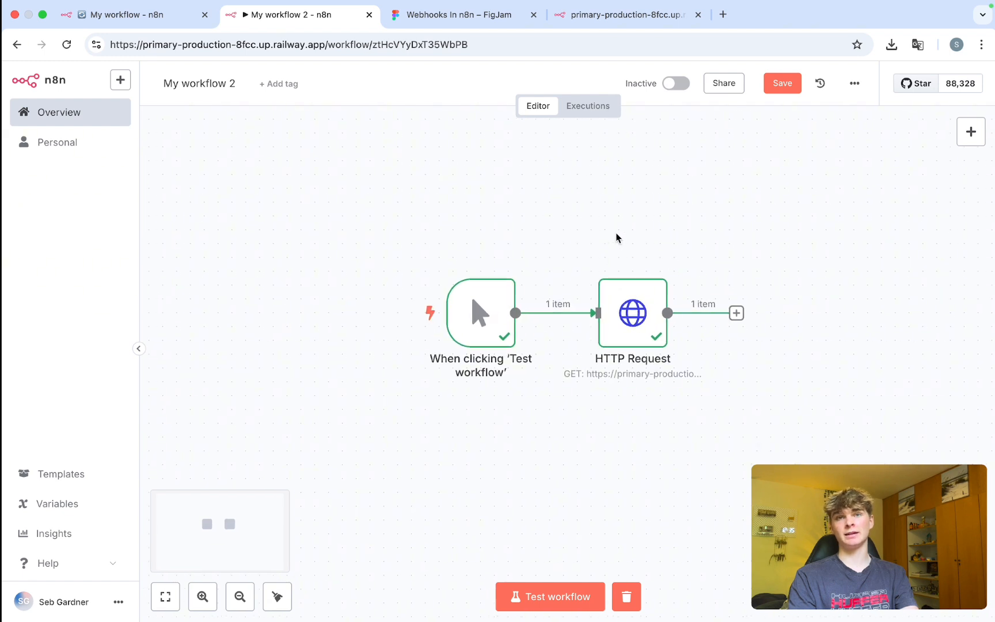
click(621, 331)
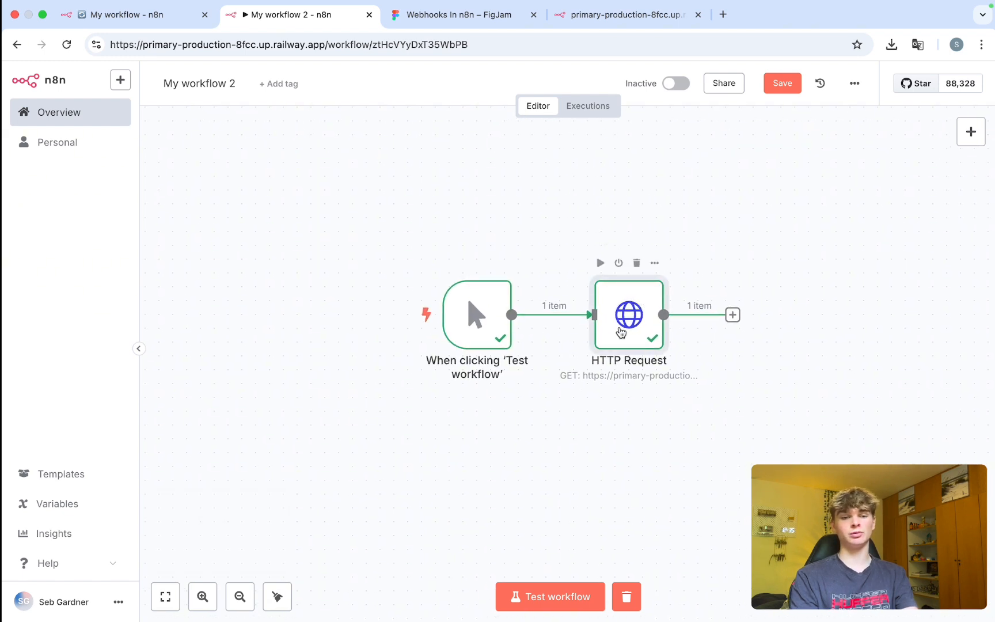
double_click(621, 332)
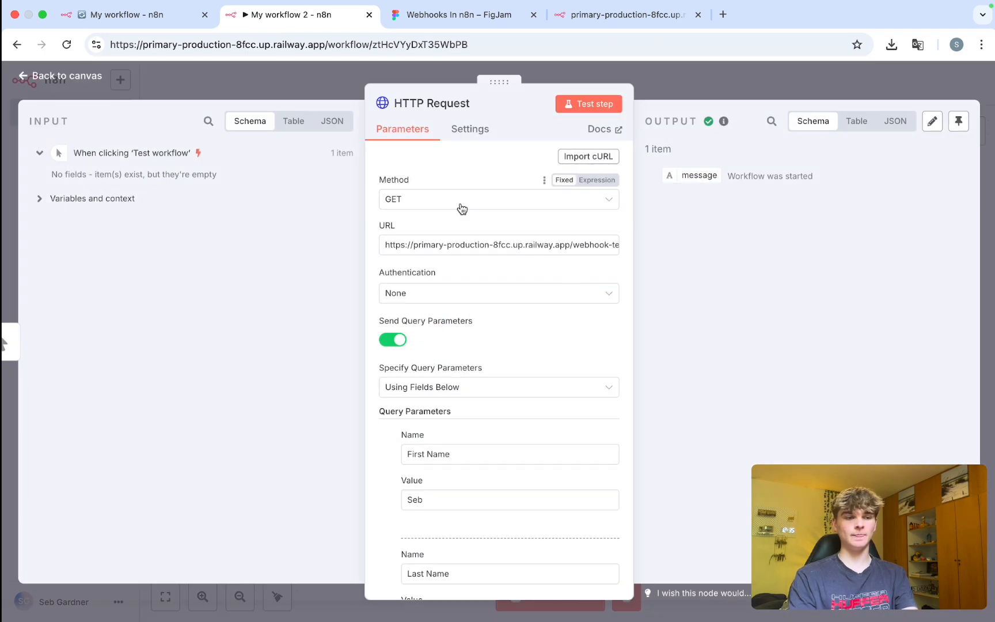
Run the HTTP Request test step, which returns Forbidden: 'Authorization data is wrong!'.
scroll(461, 209, down, 1)
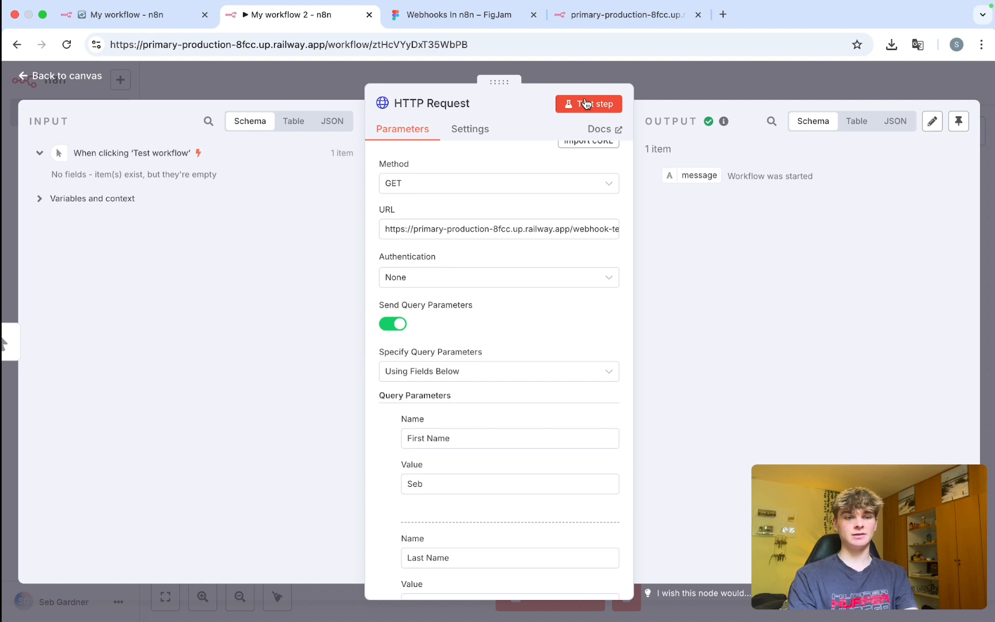
click(586, 104)
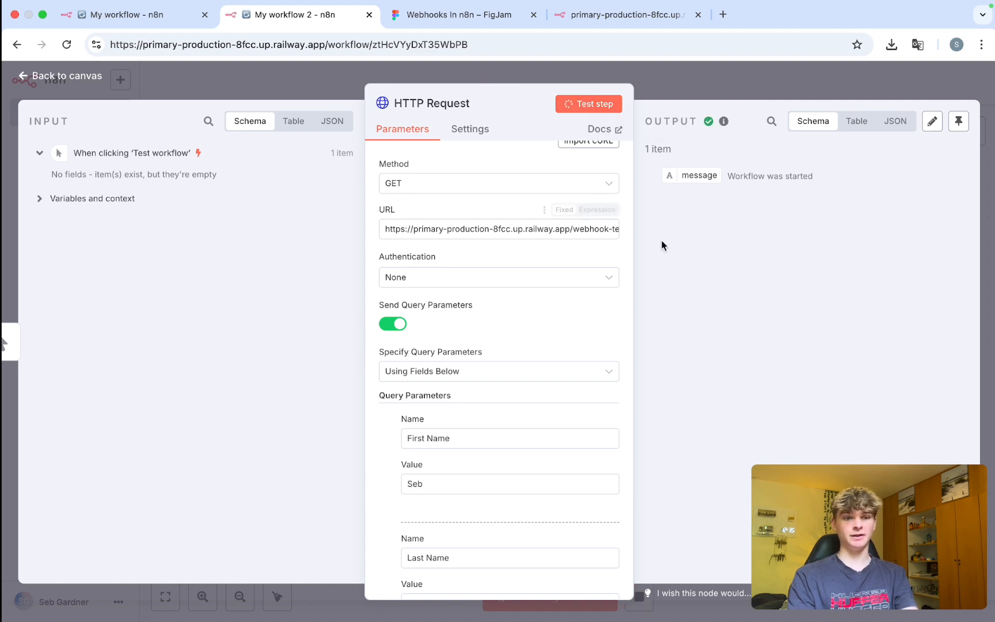
drag(828, 201, 666, 180)
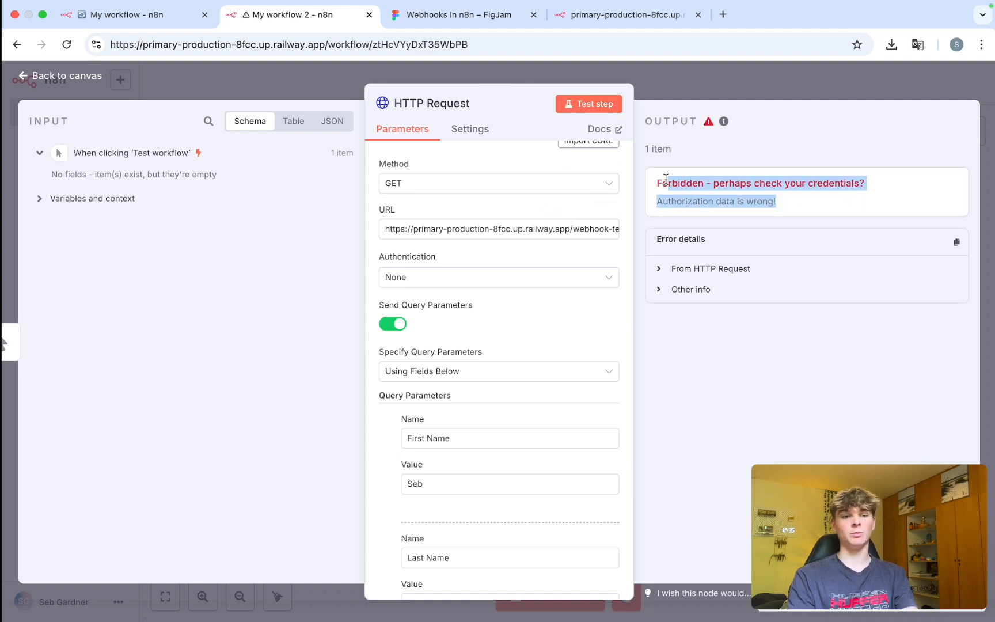
click(720, 204)
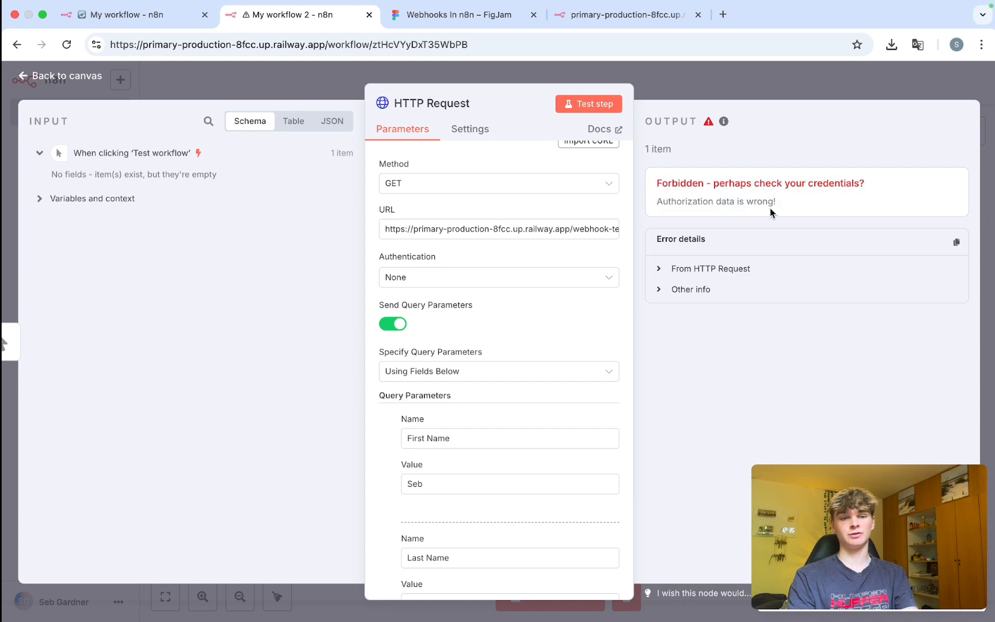
drag(794, 203, 656, 203)
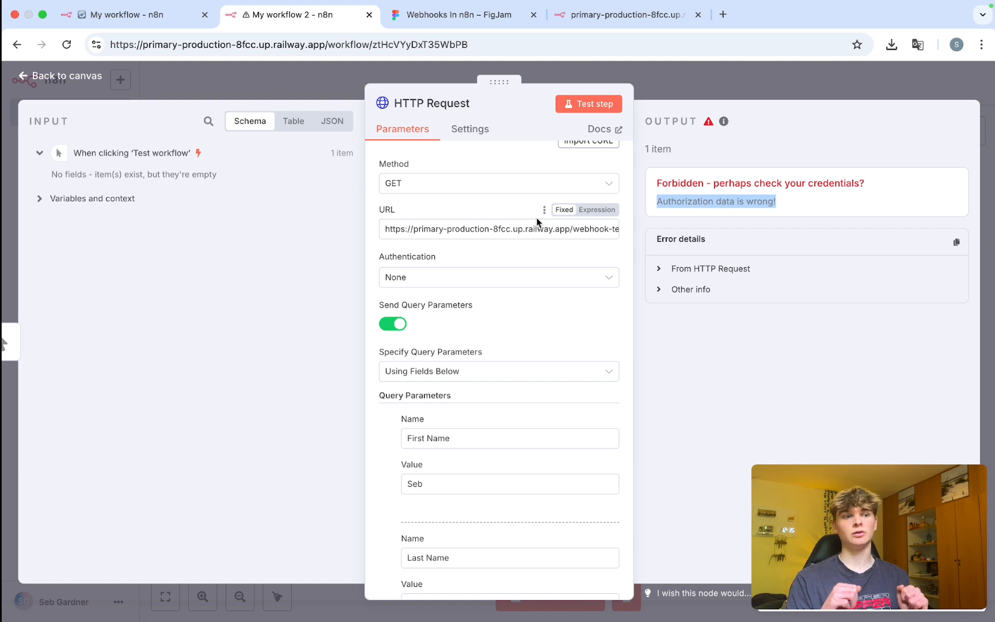
Turn on Send Headers in the HTTP Request node and locate the header Name and Value fields.
scroll(537, 217, down, 5)
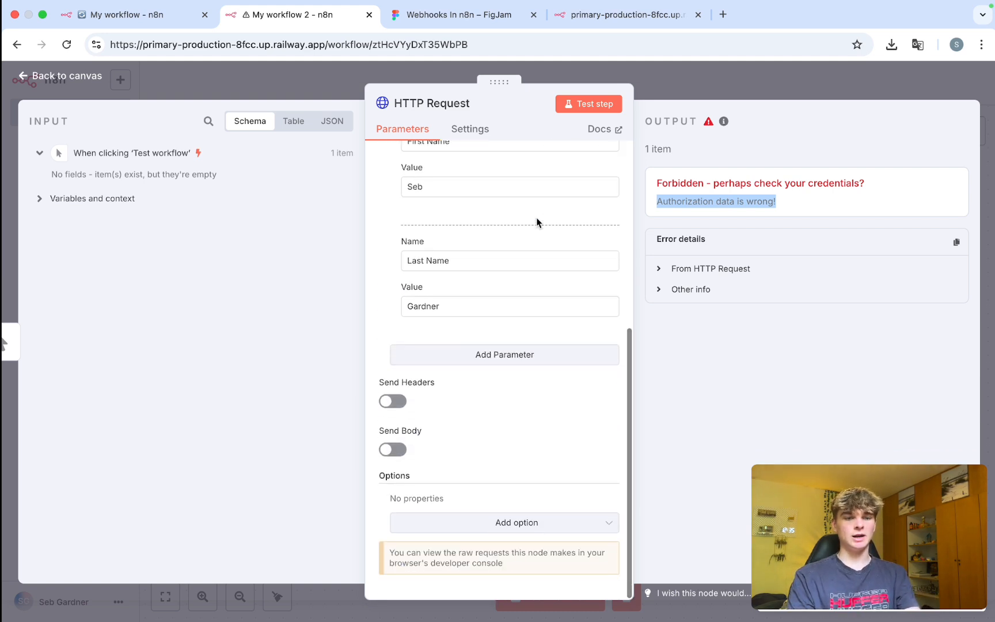
click(520, 418)
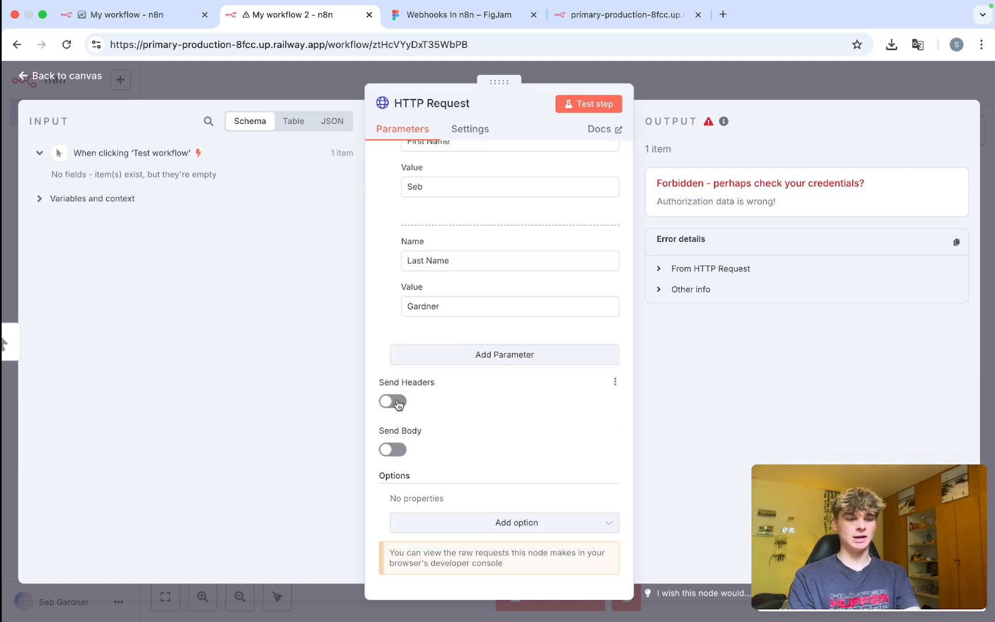
click(393, 402)
scroll(403, 403, down, 2)
click(433, 406)
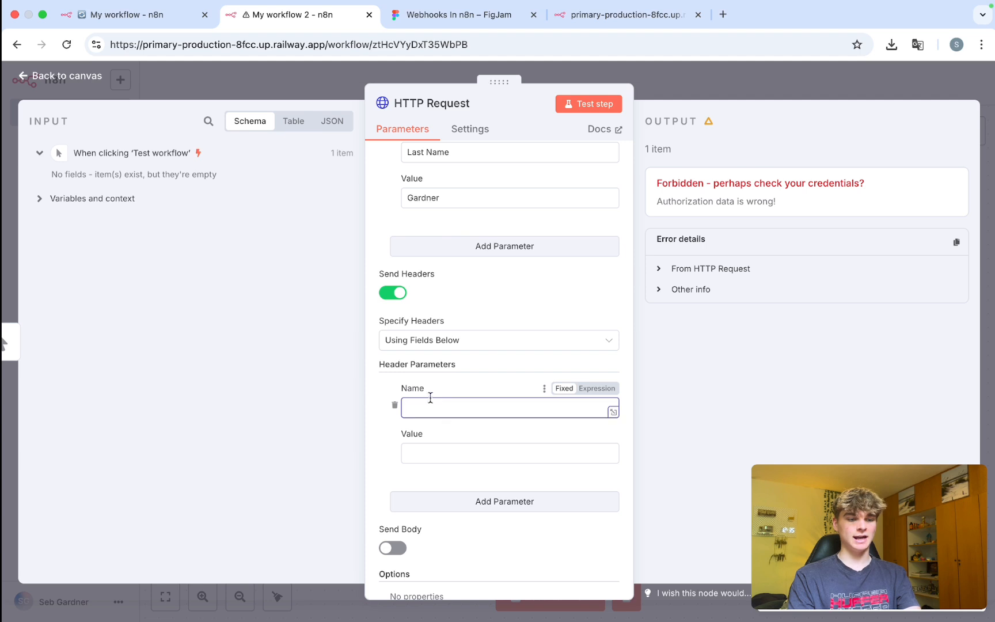
drag(431, 397, 410, 389)
click(433, 446)
drag(433, 444, 404, 436)
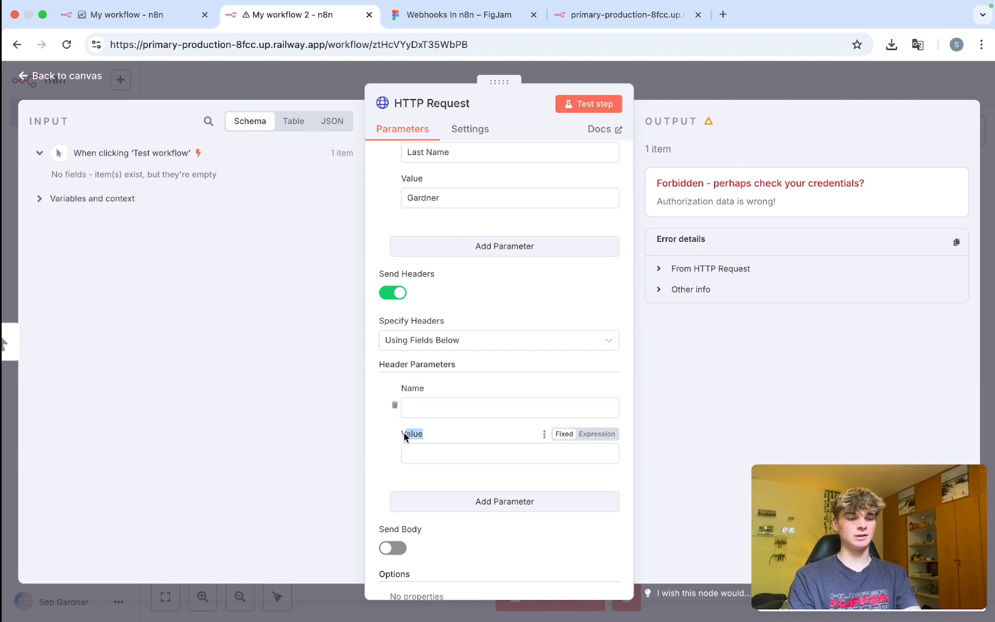
drag(433, 395, 410, 390)
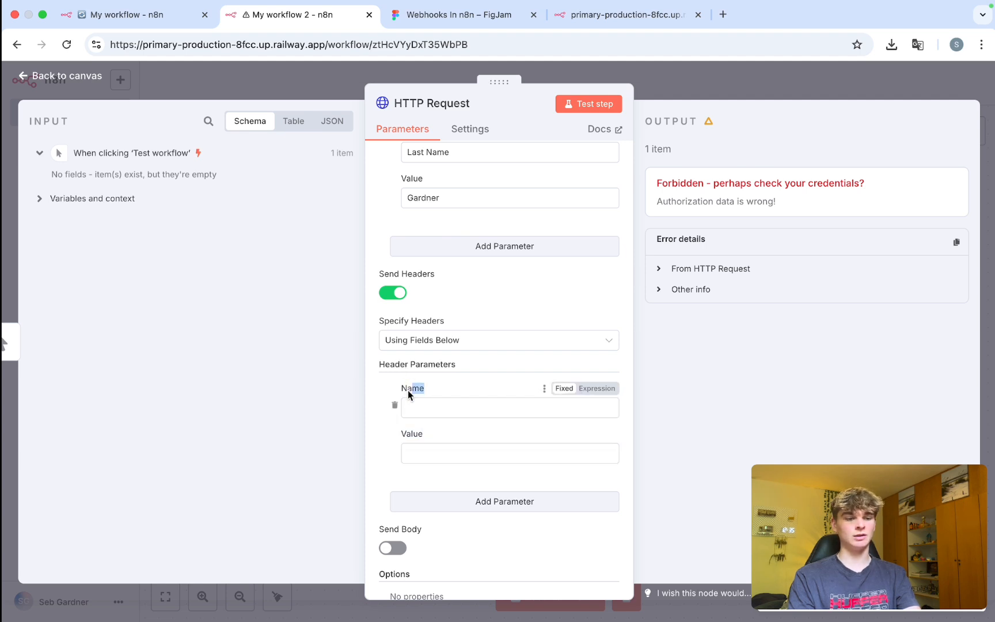
double_click(407, 389)
double_click(412, 434)
Enter the first name as the header name, set its value, and rerun the request step.
click(423, 411)
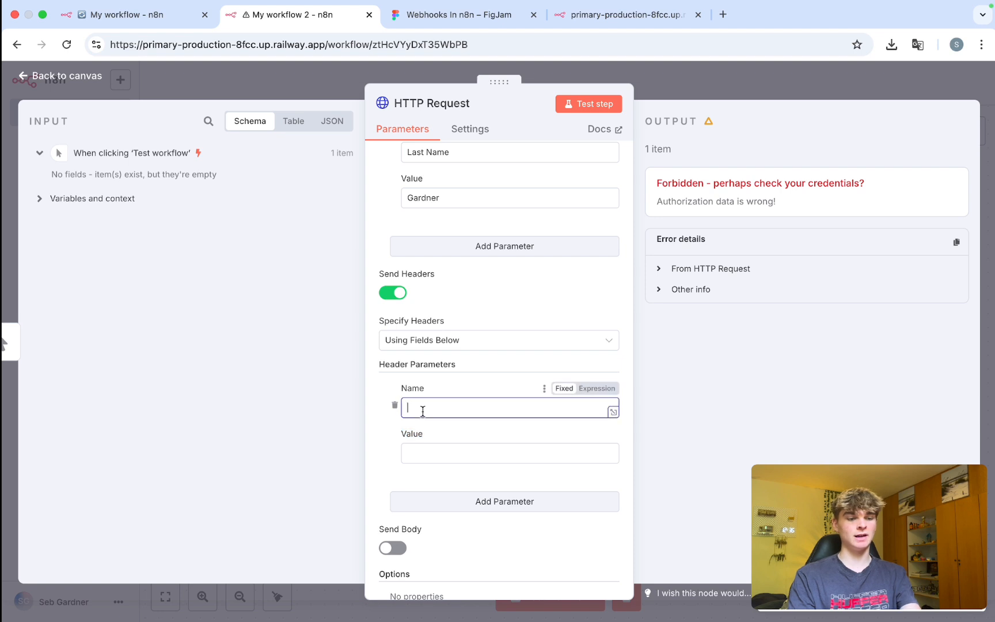
text(Seb)
click(423, 454)
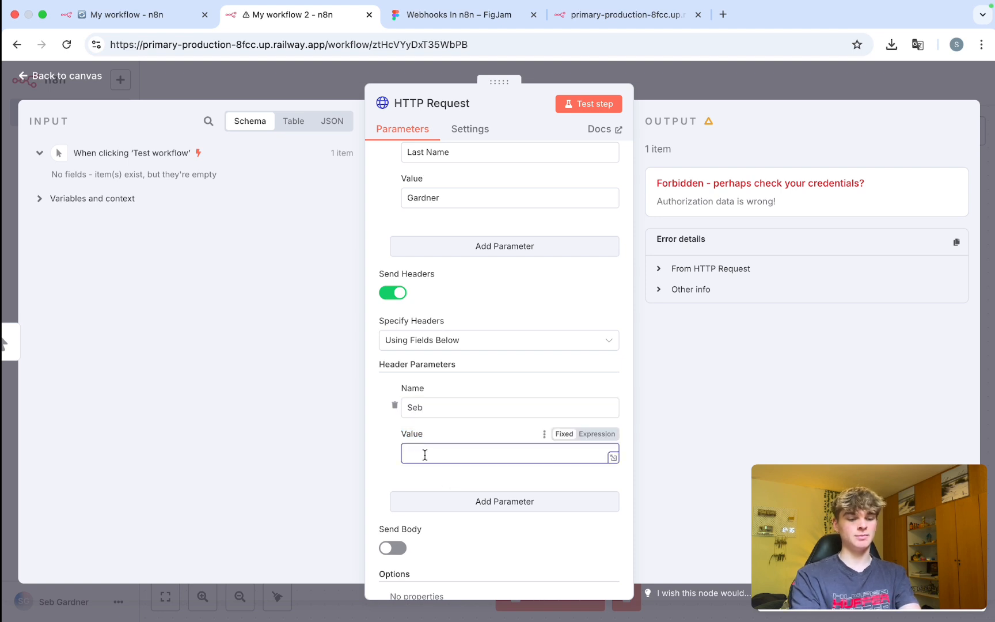
click(391, 459)
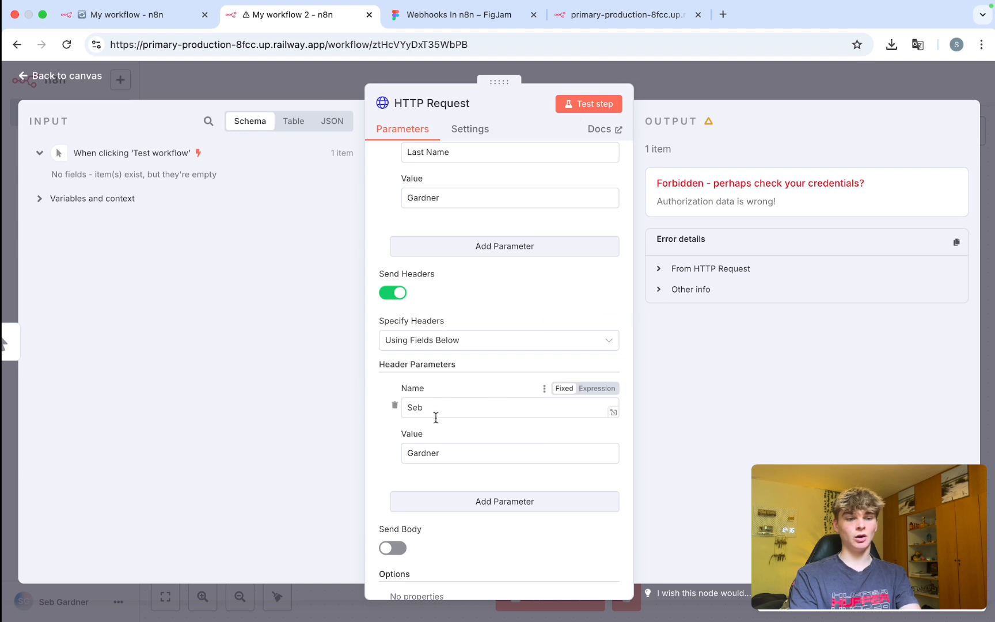
click(578, 109)
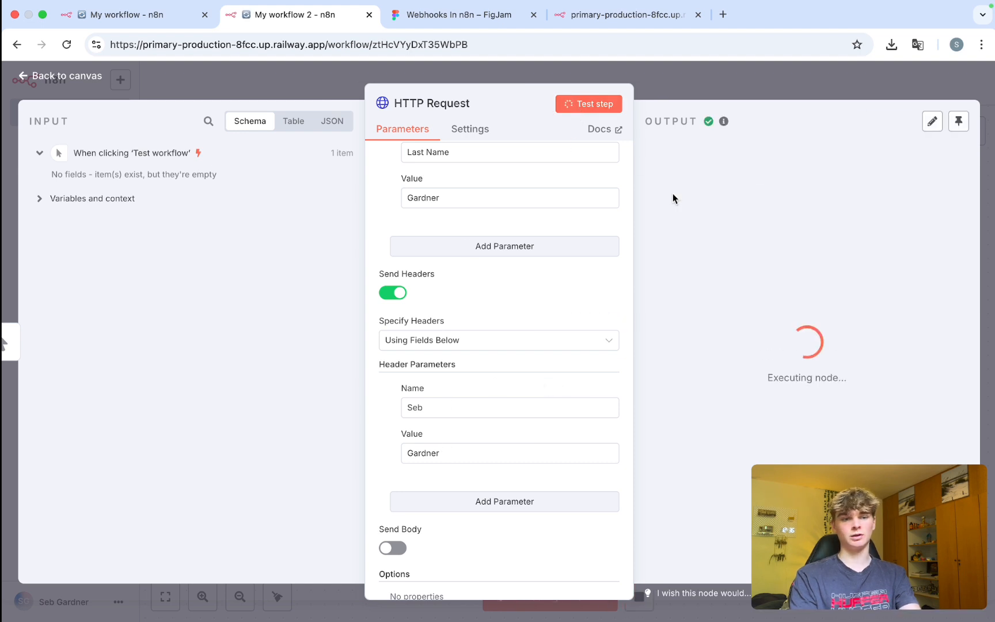
Review the 'Workflow was started' output and the header's name and value.
drag(819, 173, 683, 175)
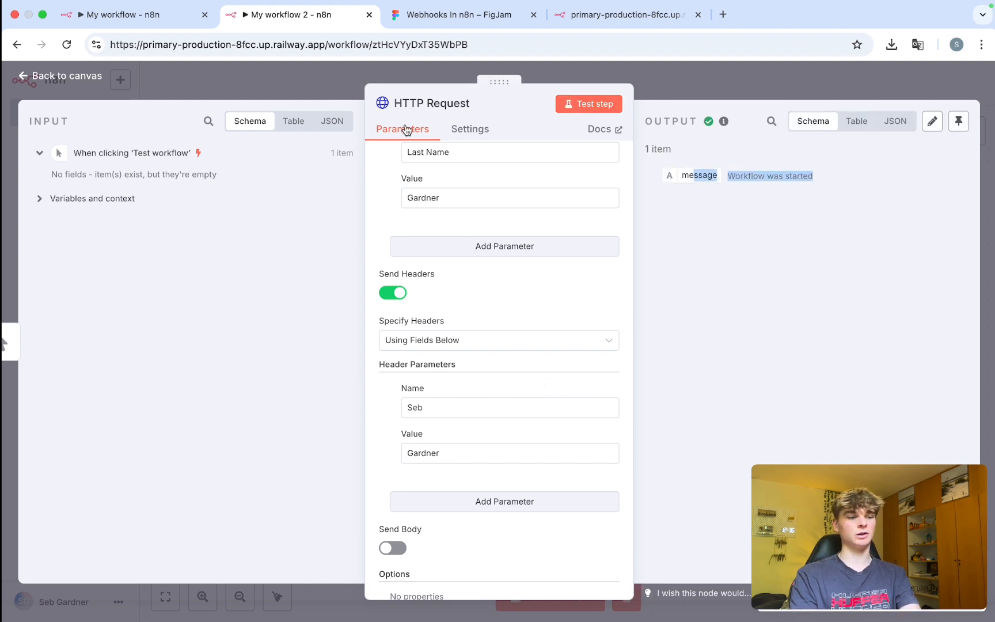
click(453, 467)
drag(452, 461, 405, 455)
drag(440, 407, 380, 404)
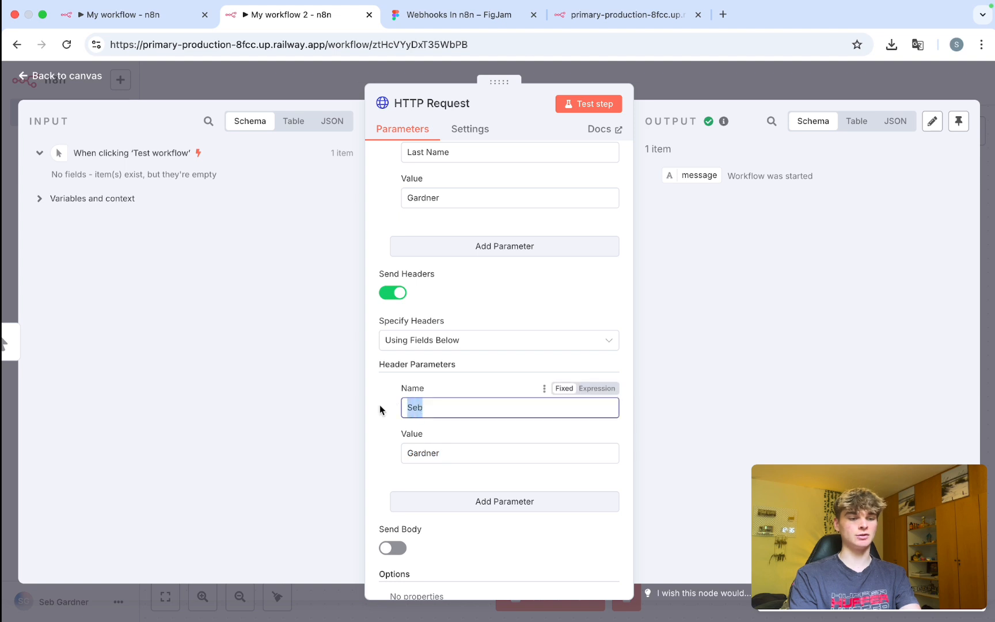
click(375, 368)
click(123, 14)
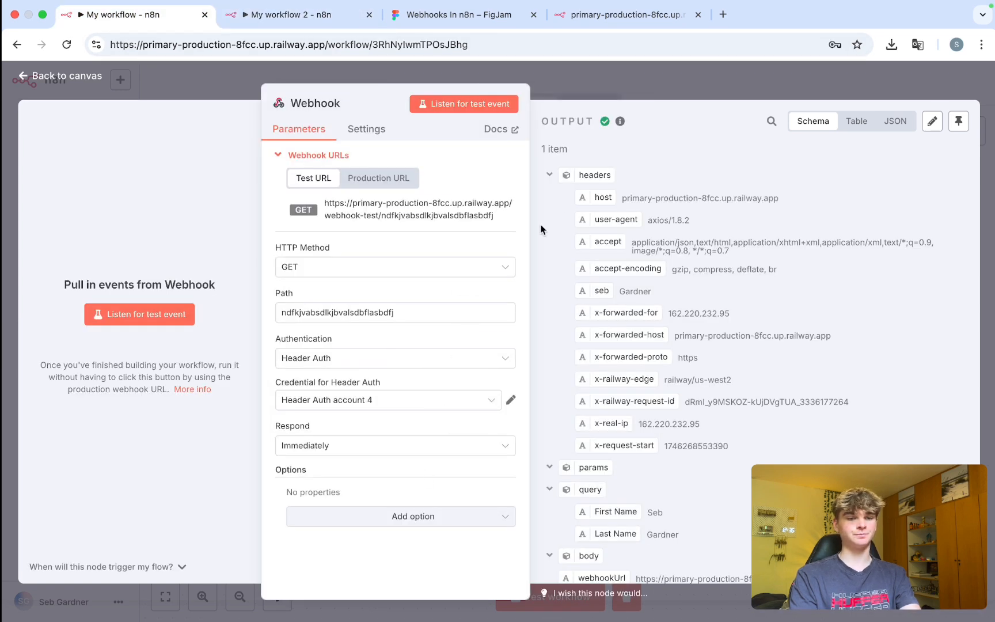
Compare the First Name and Last Name query parameters between the two workflows.
click(543, 173)
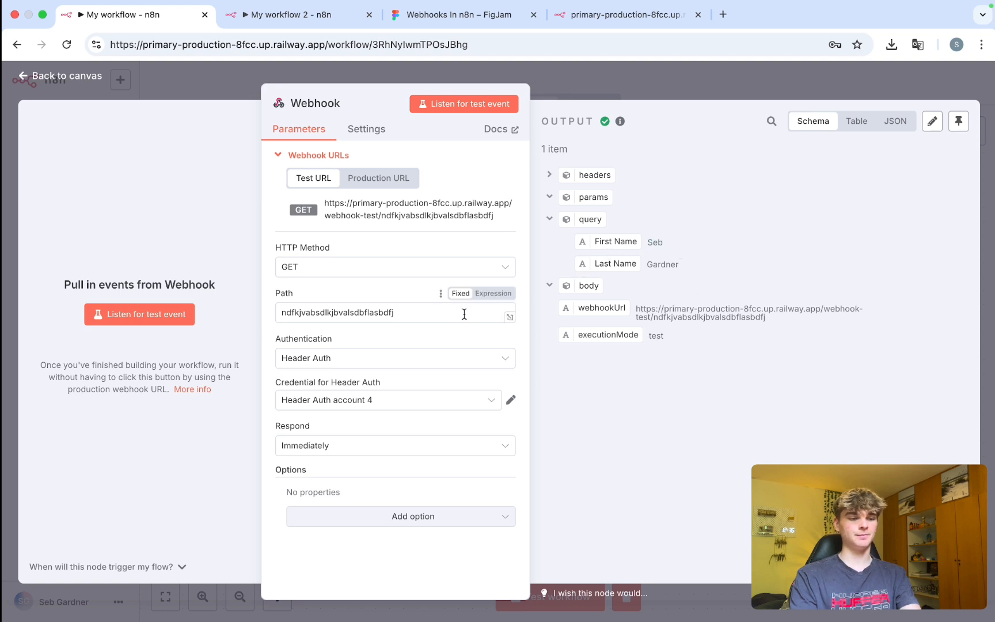
click(258, 25)
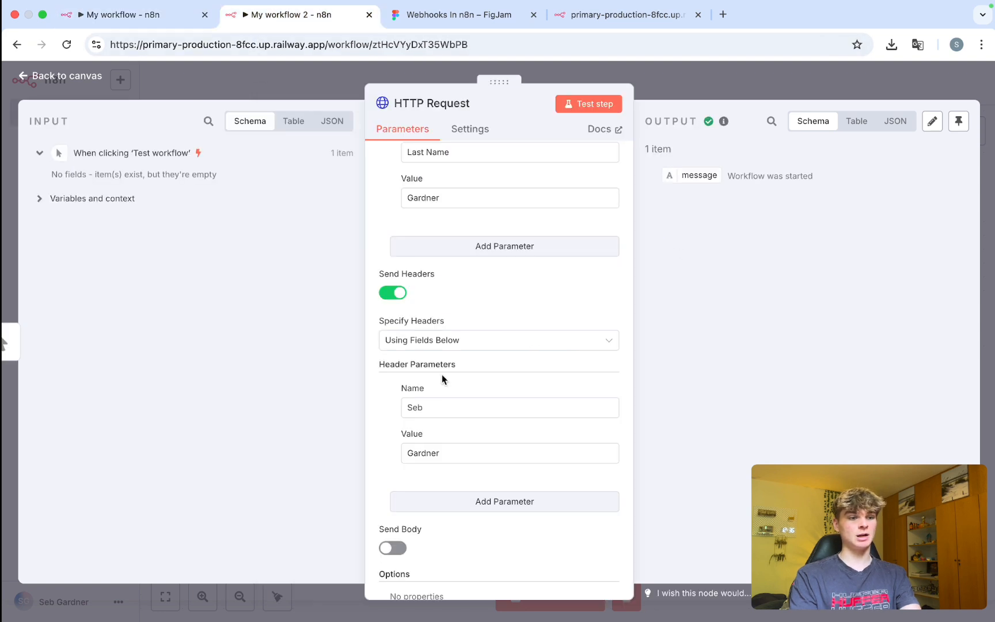
scroll(451, 396, up, 5)
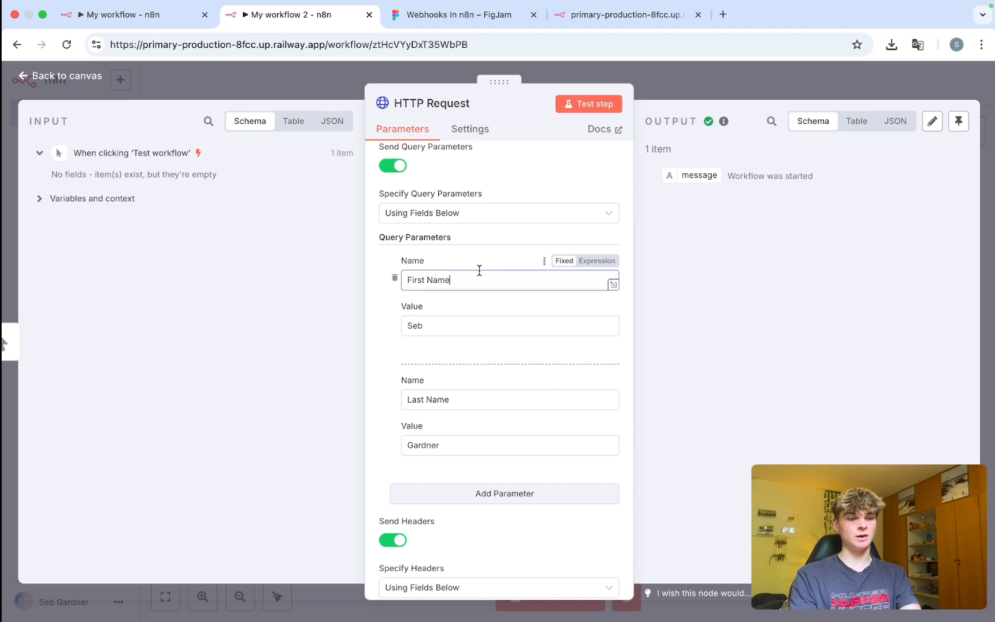
drag(478, 277, 399, 279)
drag(456, 402, 406, 403)
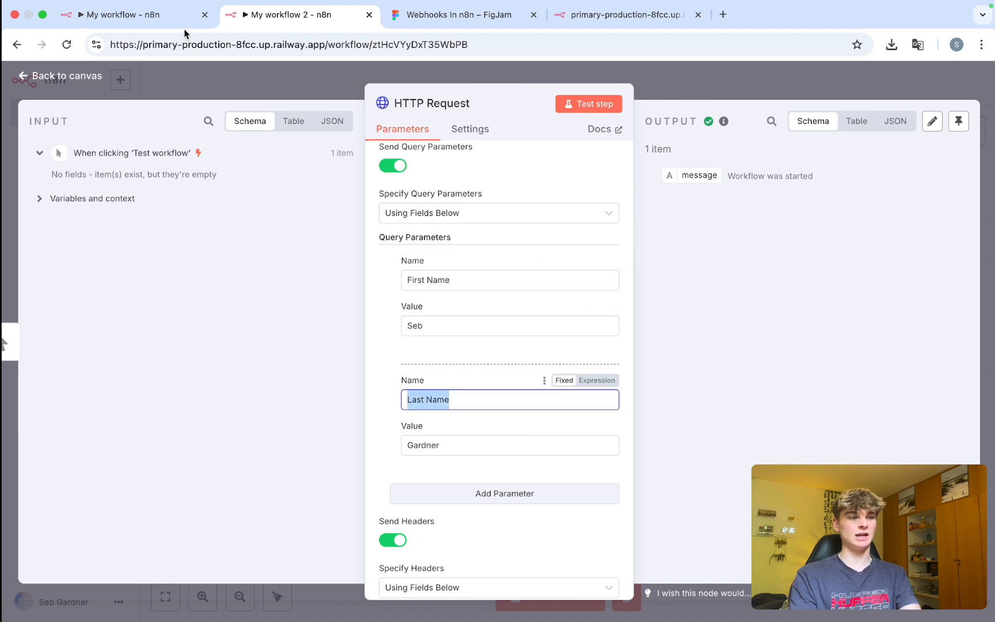
click(140, 23)
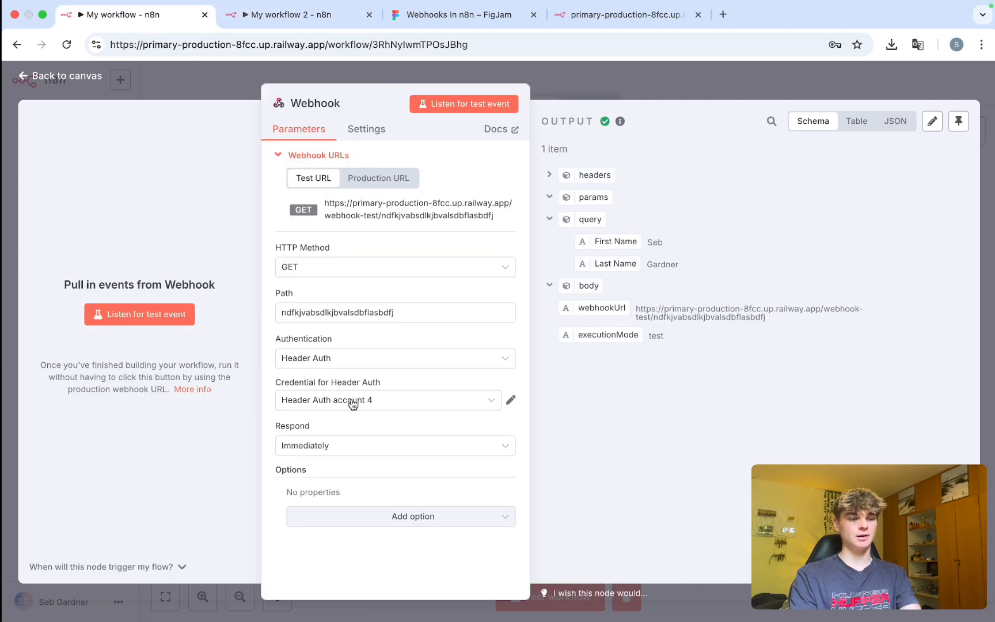
Preview JWT Auth for the webhook, viewing its key type, secret and algorithm fields without saving.
click(345, 358)
click(349, 441)
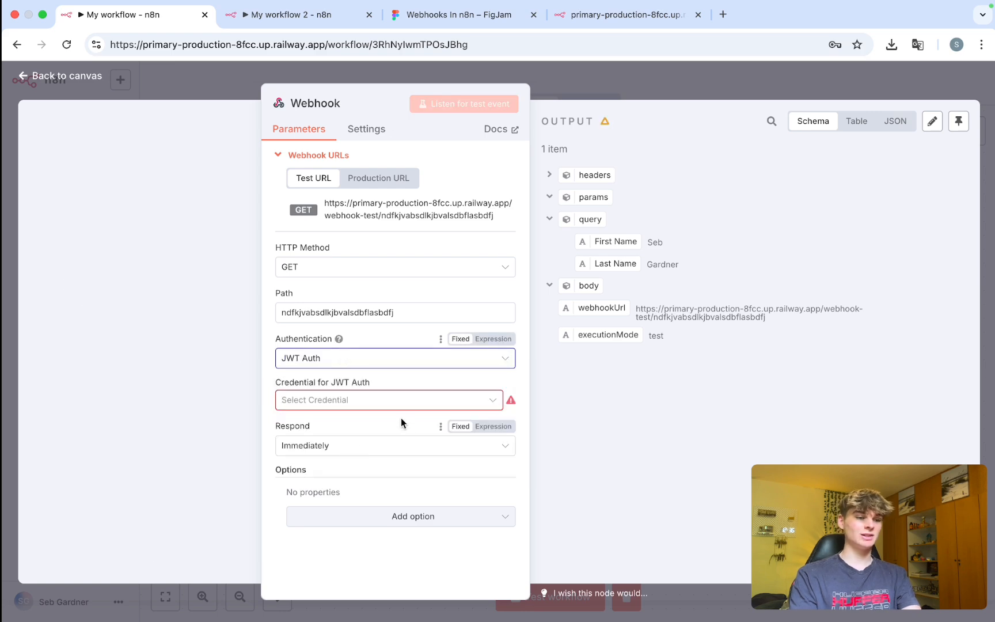
click(368, 441)
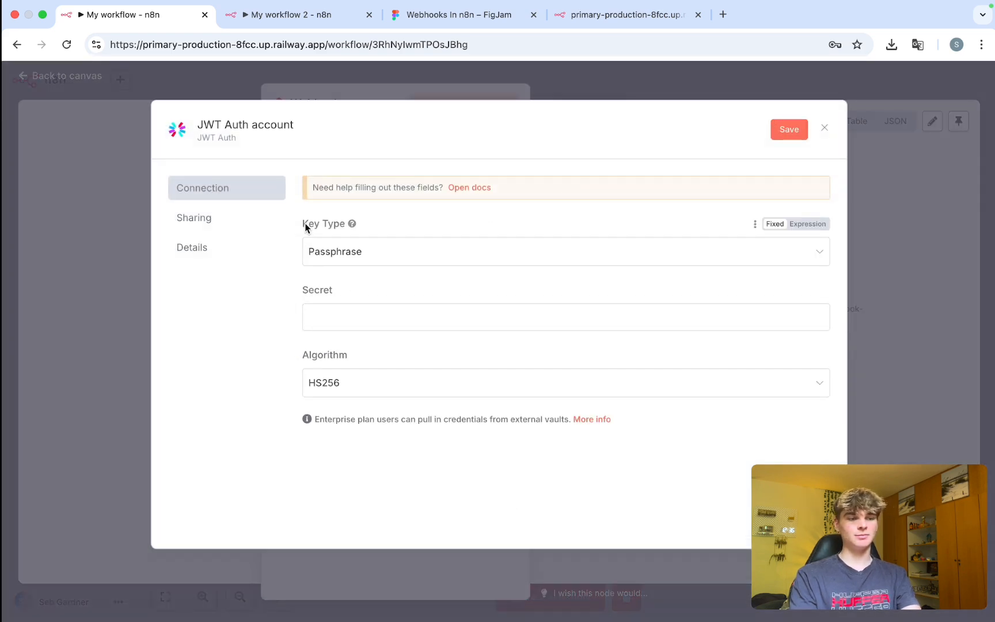
drag(304, 224, 344, 230)
drag(334, 292, 323, 295)
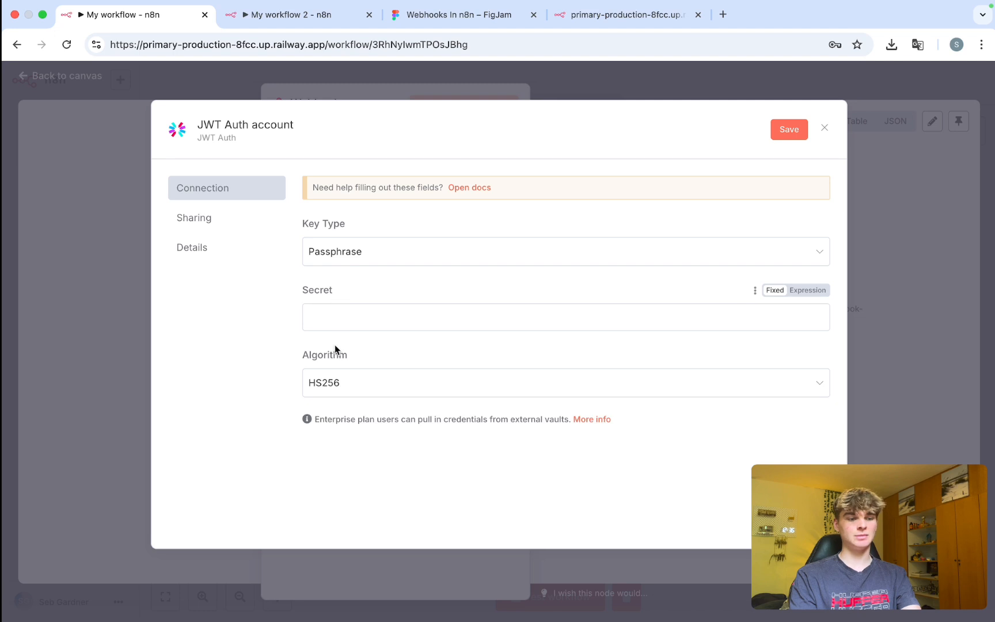
drag(338, 354, 325, 354)
click(825, 127)
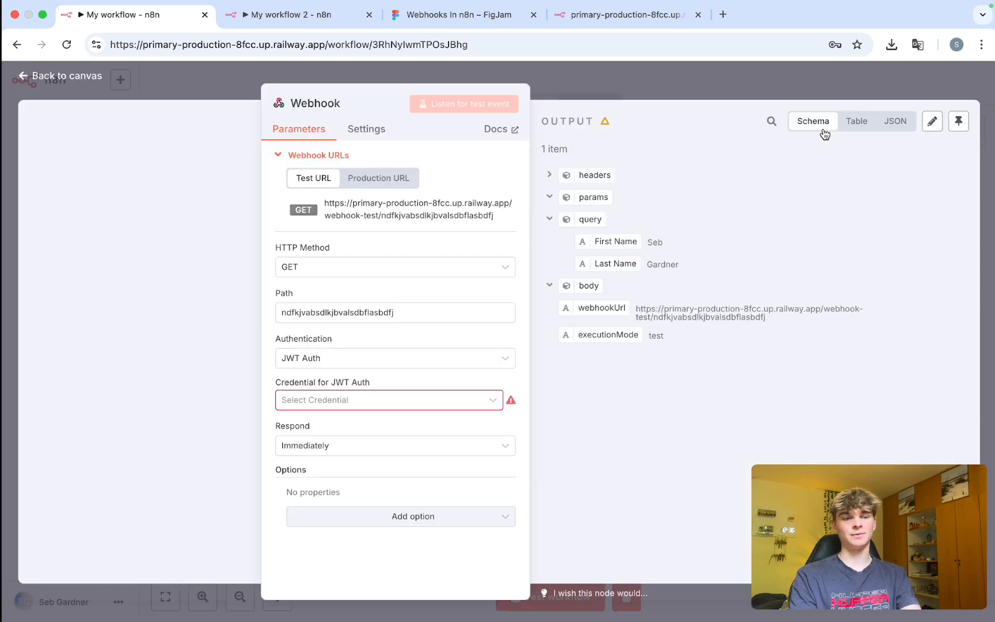
Set the Webhook authentication back to None and close the node settings.
click(374, 359)
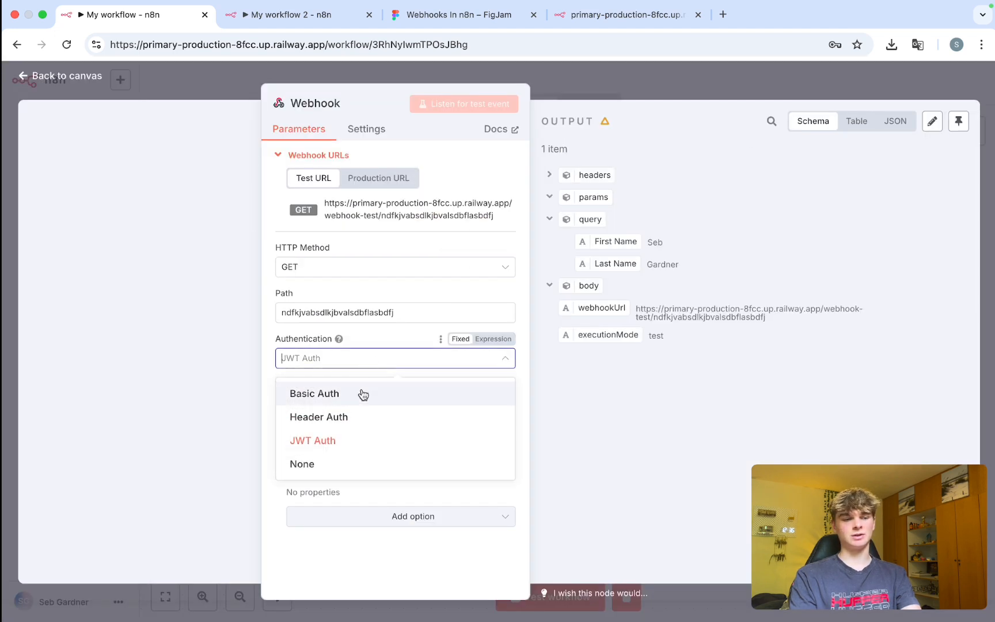
click(352, 471)
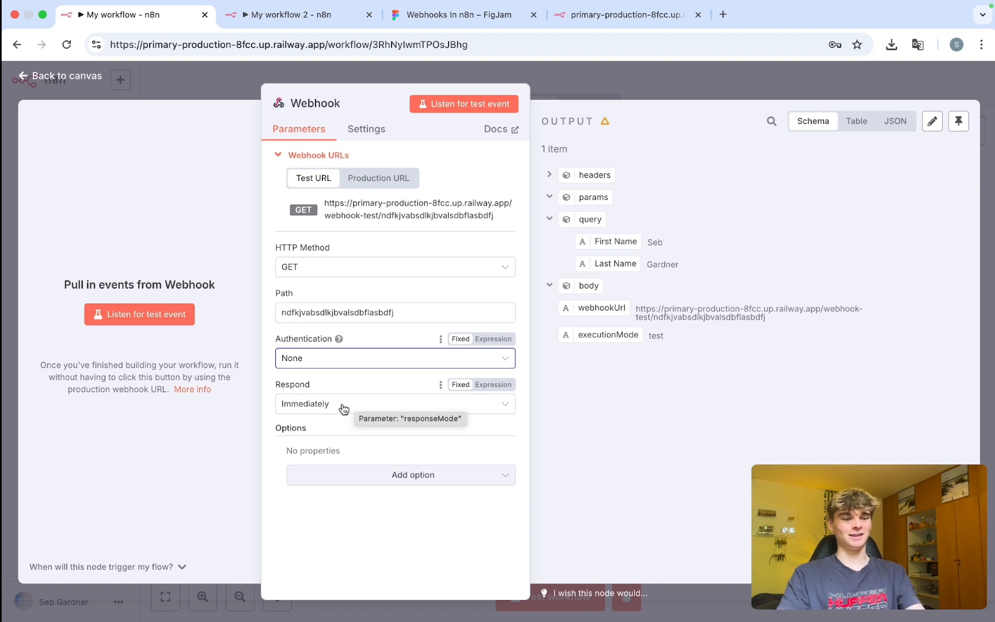
click(338, 524)
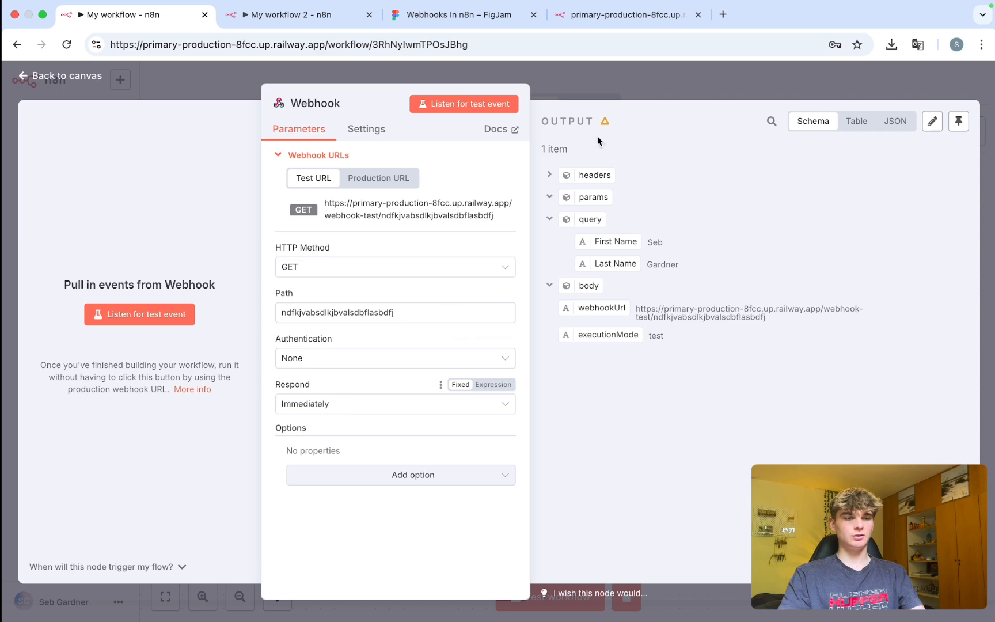
click(612, 82)
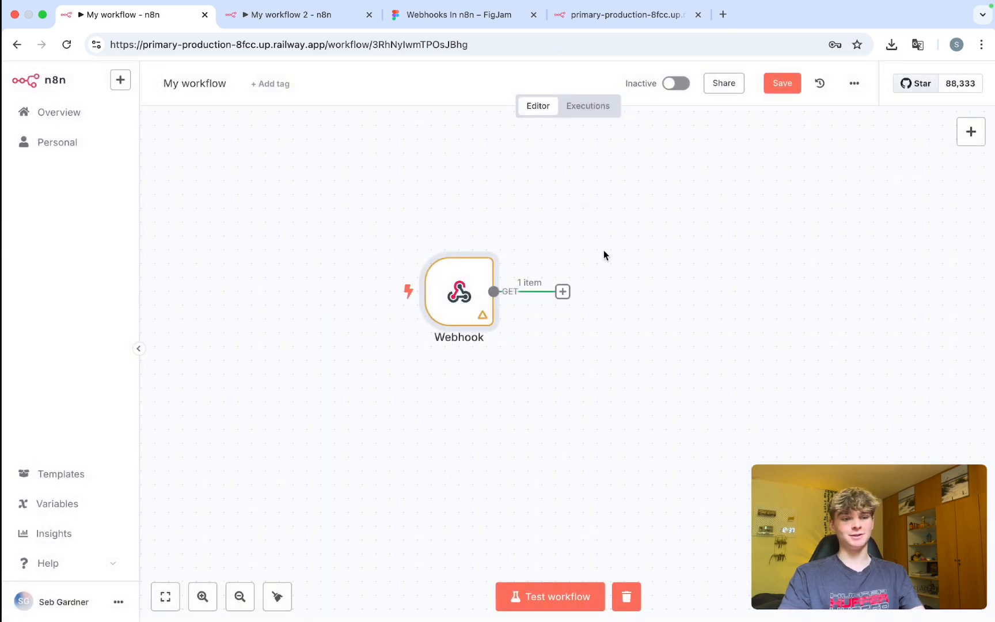
Add a Respond to Webhook node after the Webhook trigger via the 'webh' search and reopen it.
click(562, 292)
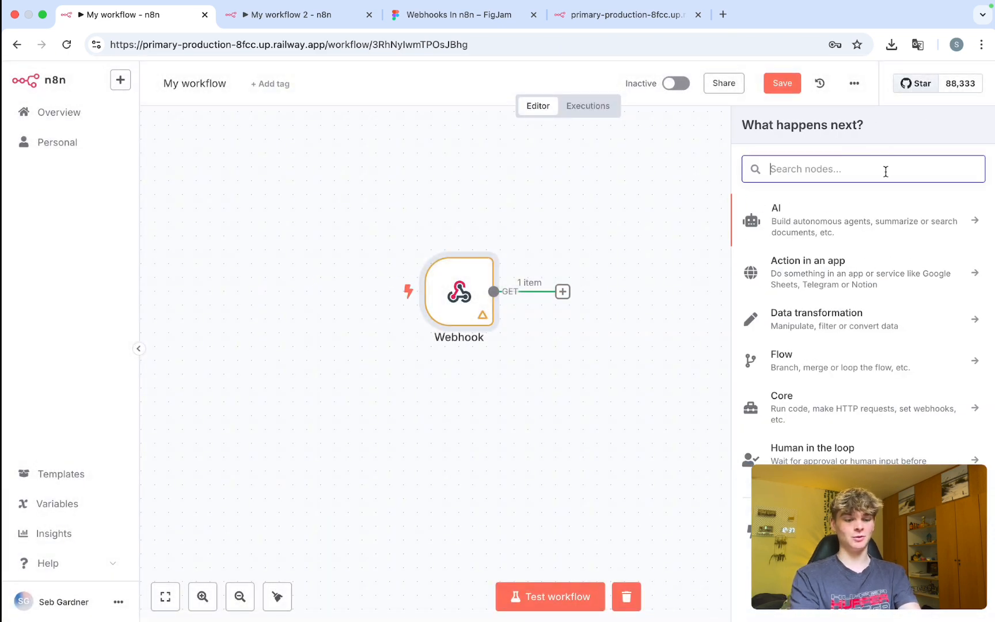
text(webho)
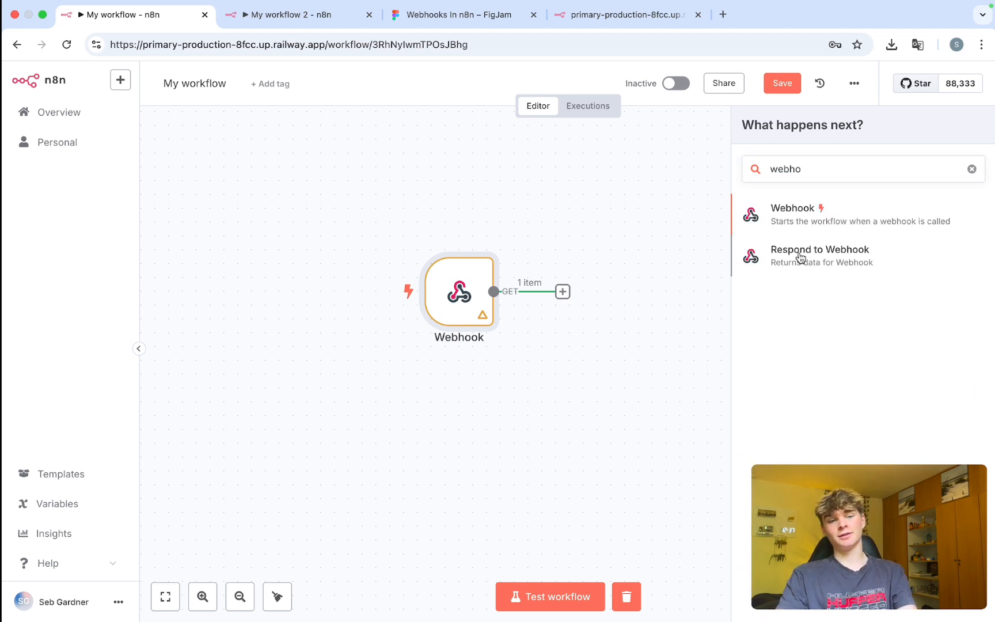
click(829, 266)
click(684, 98)
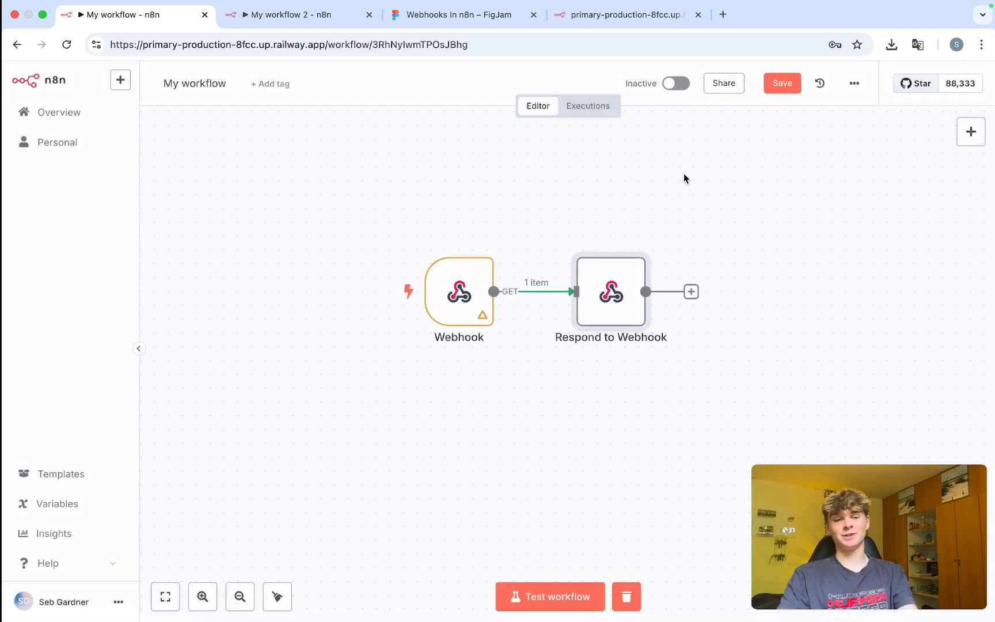
double_click(598, 291)
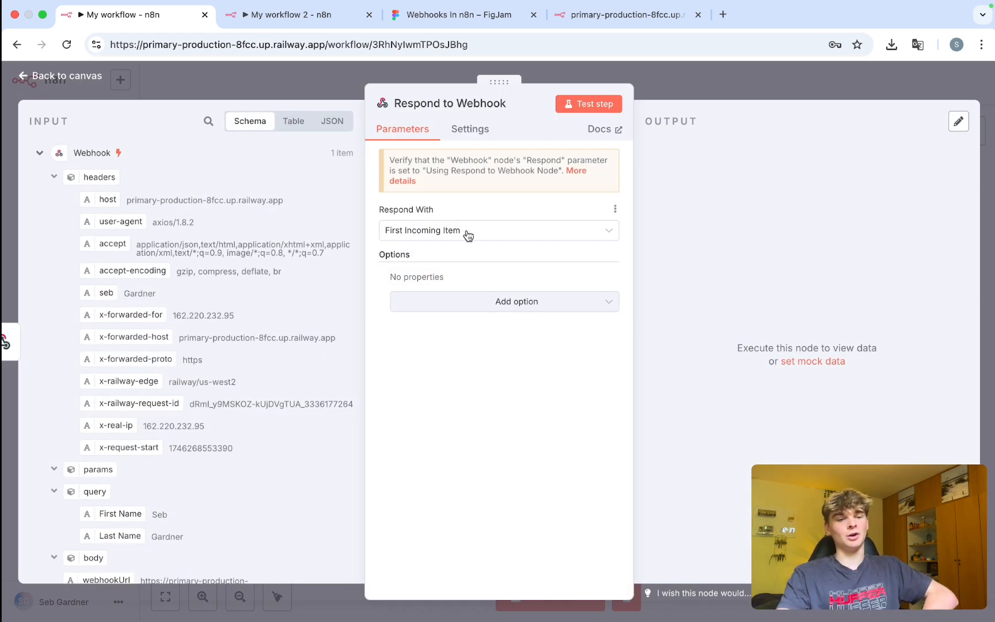
Set Respond With to Redirect and focus the empty Redirect URL field.
click(453, 231)
scroll(461, 316, down, 3)
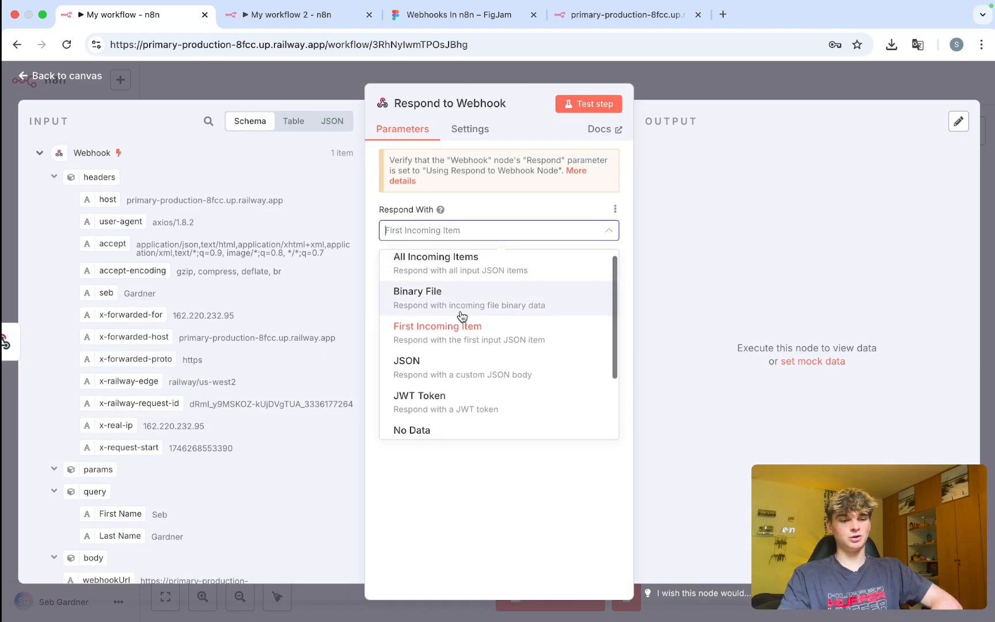
scroll(461, 316, up, 3)
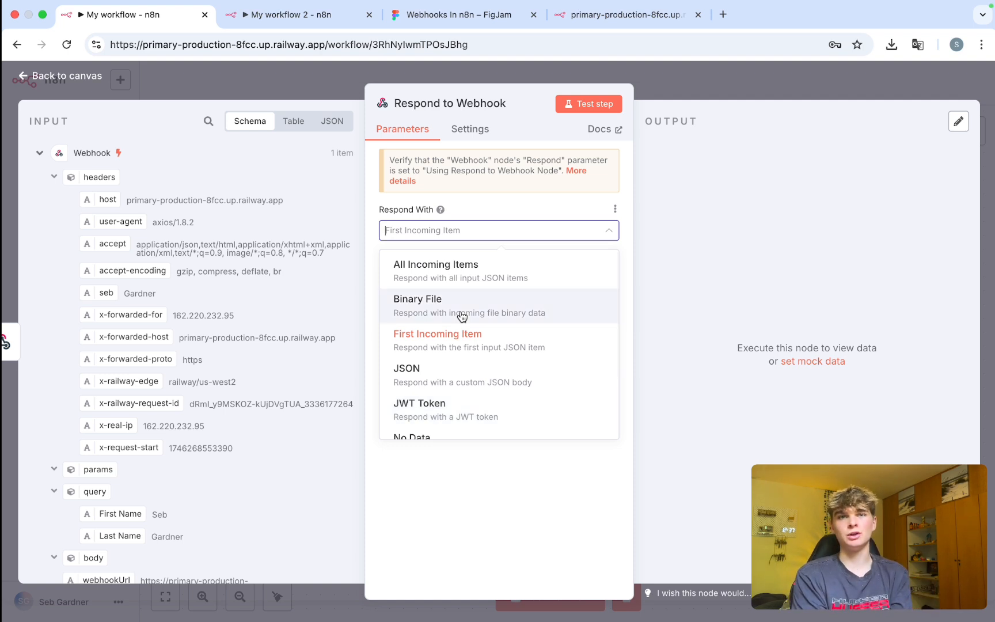
scroll(462, 316, down, 3)
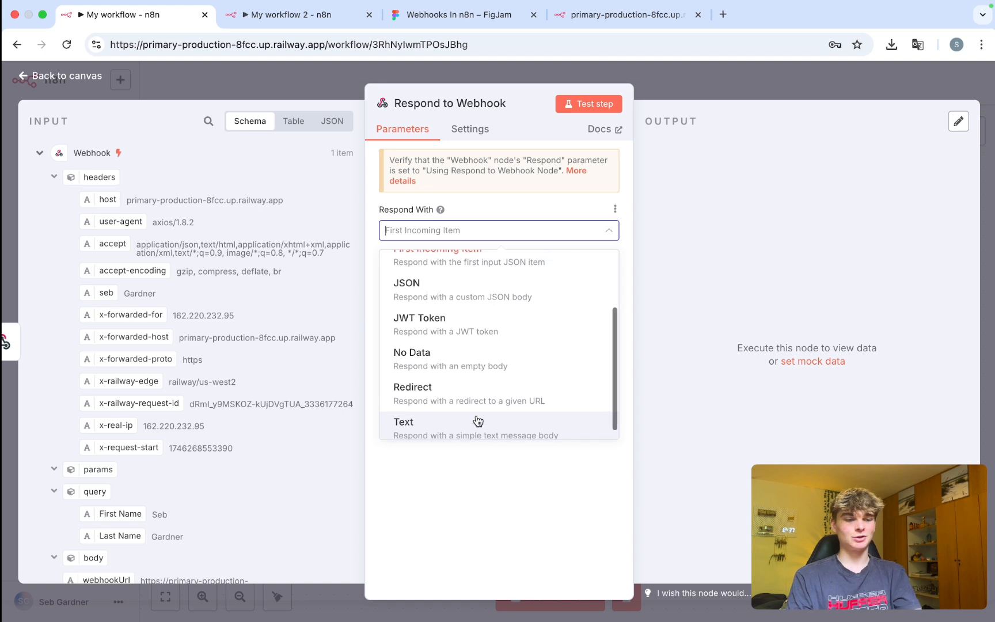
click(438, 391)
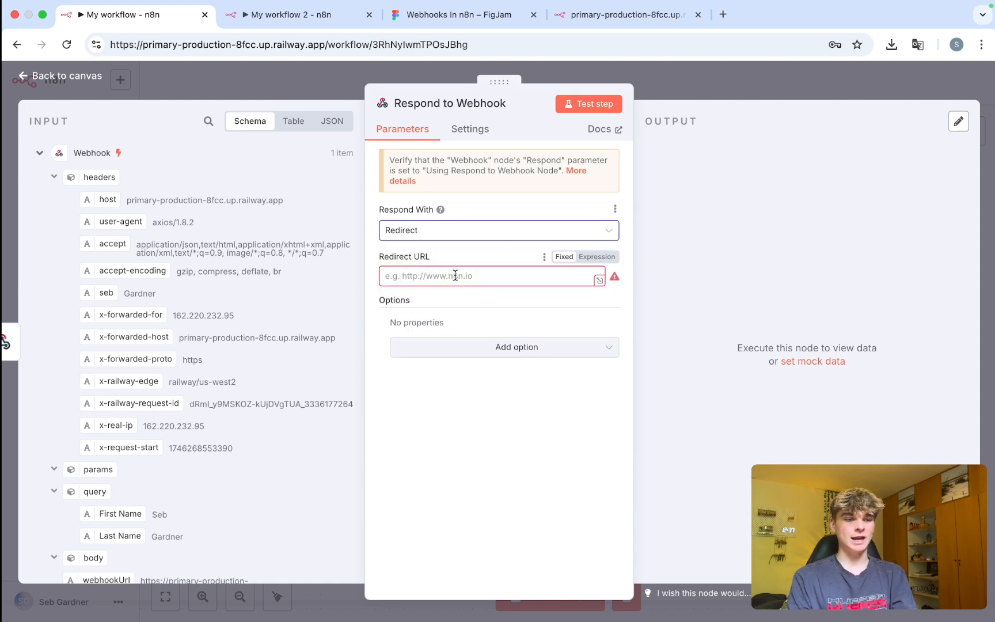
click(489, 277)
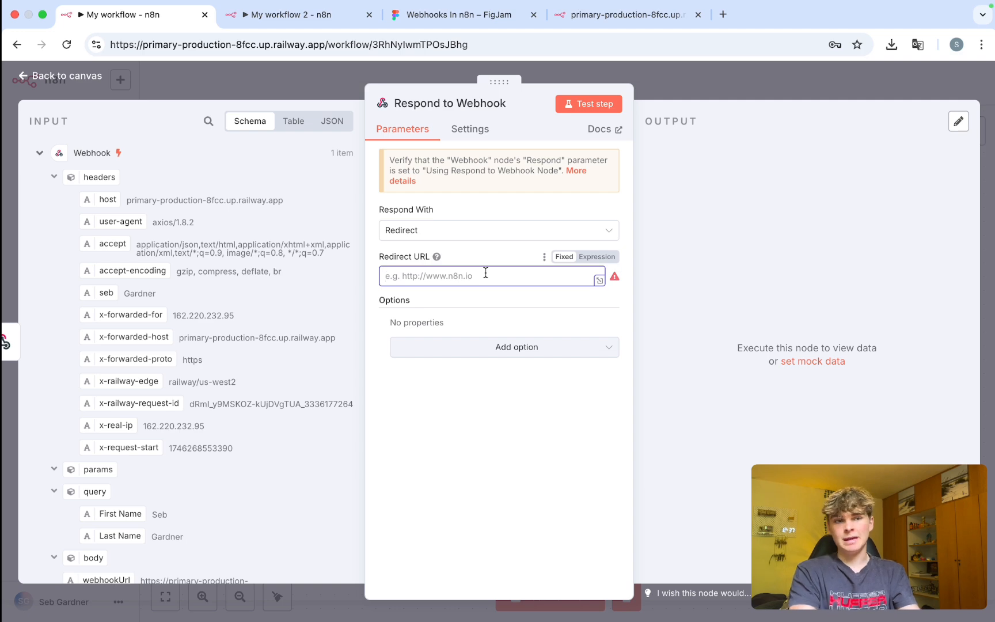
Briefly open the n8n.io website in a new tab, then close it.
key(super+t)
text(n8n)
key(Return)
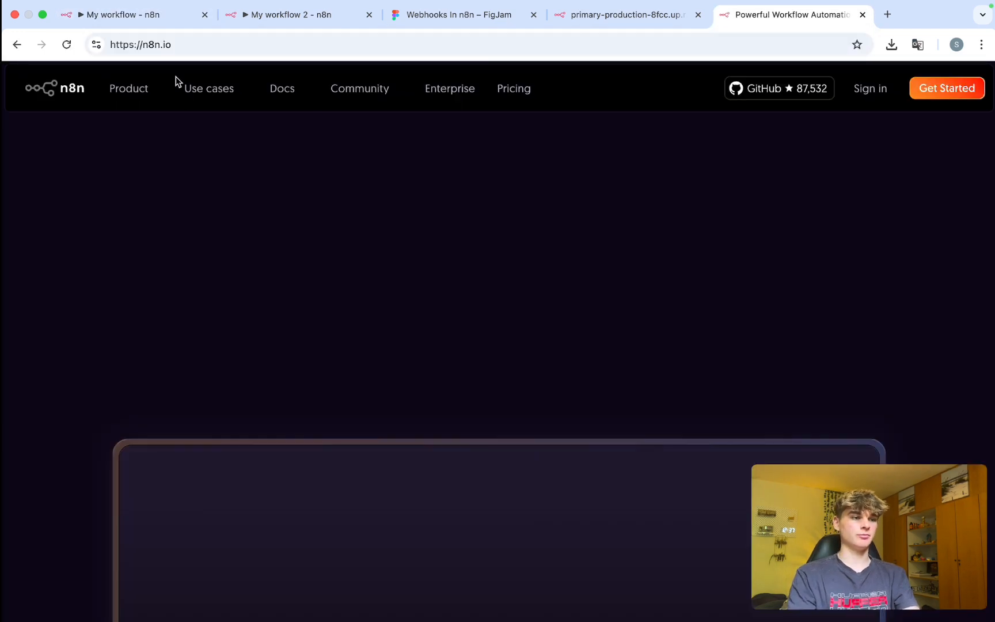
click(138, 45)
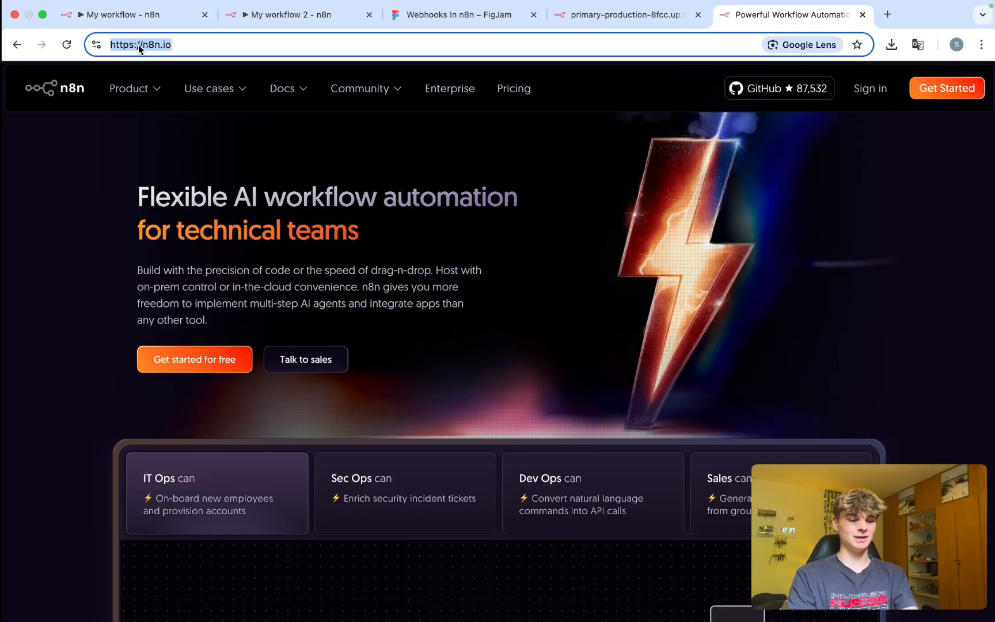
key(super+w)
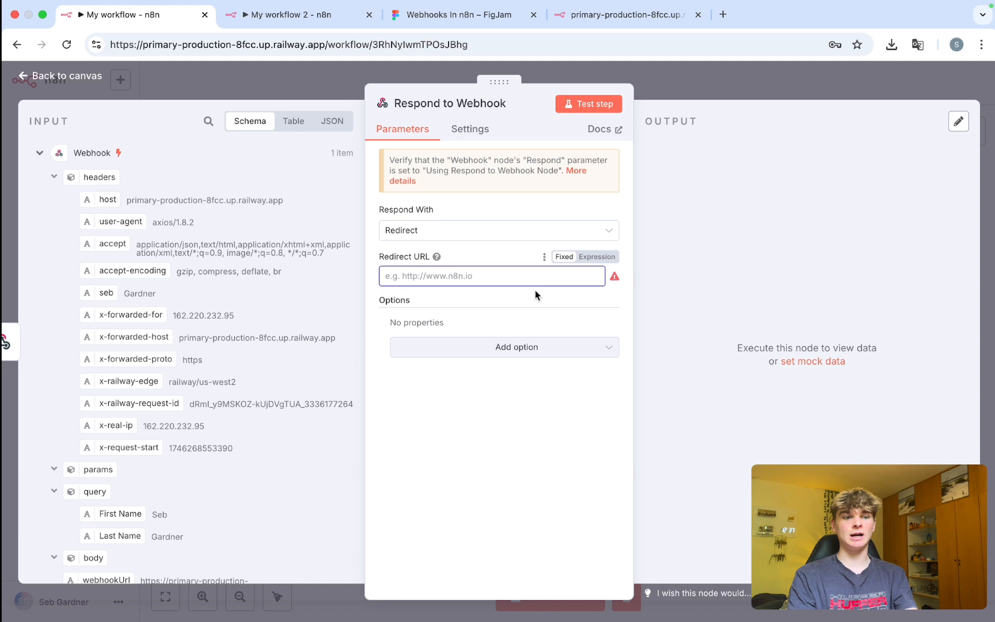
Change the Respond With option to All Incoming Items and go back to the canvas.
click(489, 231)
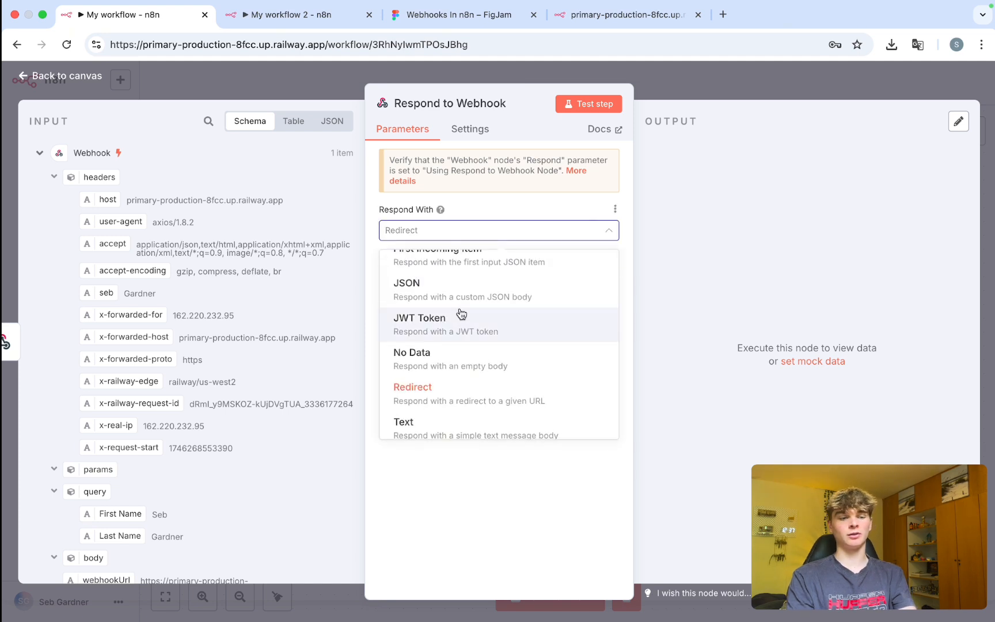
scroll(443, 380, up, 1)
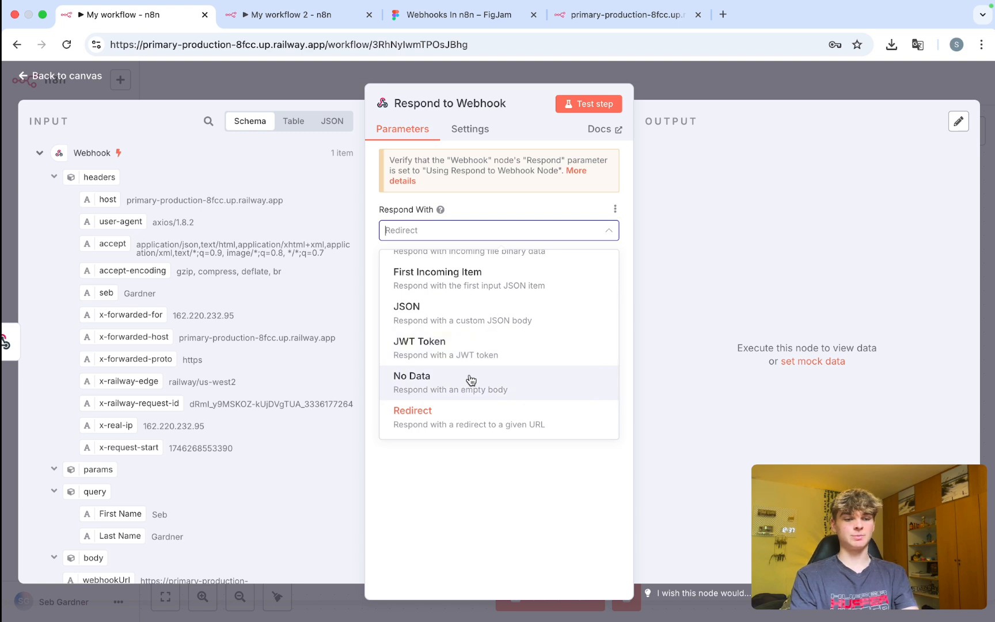
scroll(478, 357, up, 2)
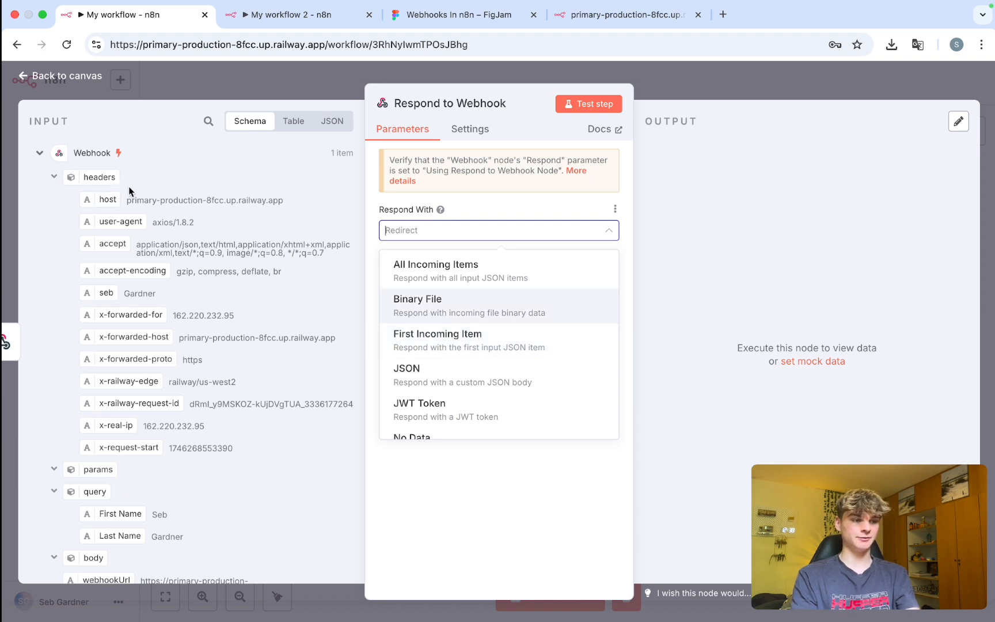
scroll(493, 380, down, 3)
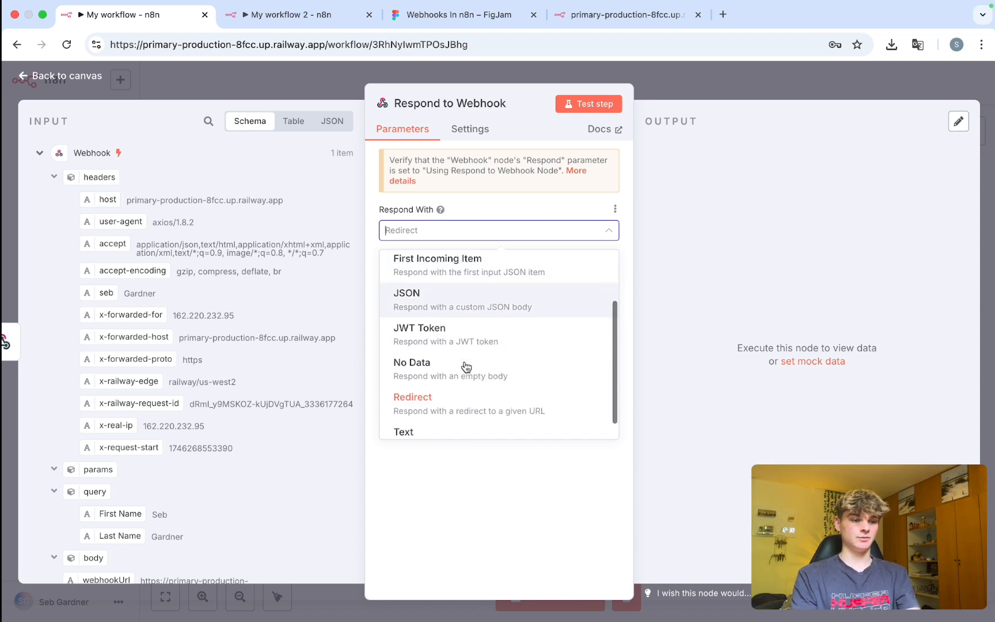
scroll(476, 305, down, 1)
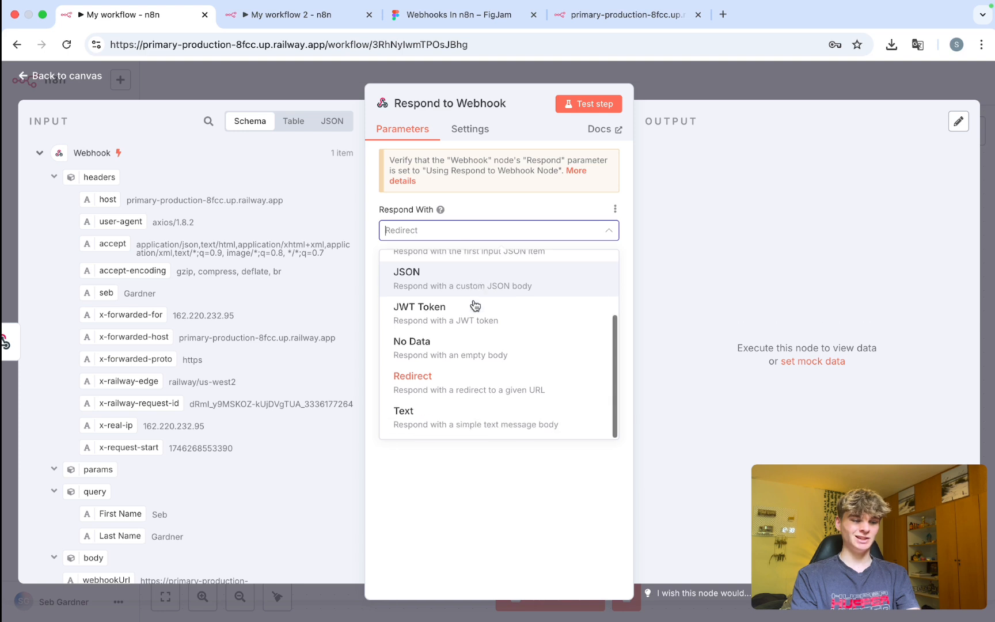
scroll(493, 351, up, 3)
scroll(493, 353, down, 1)
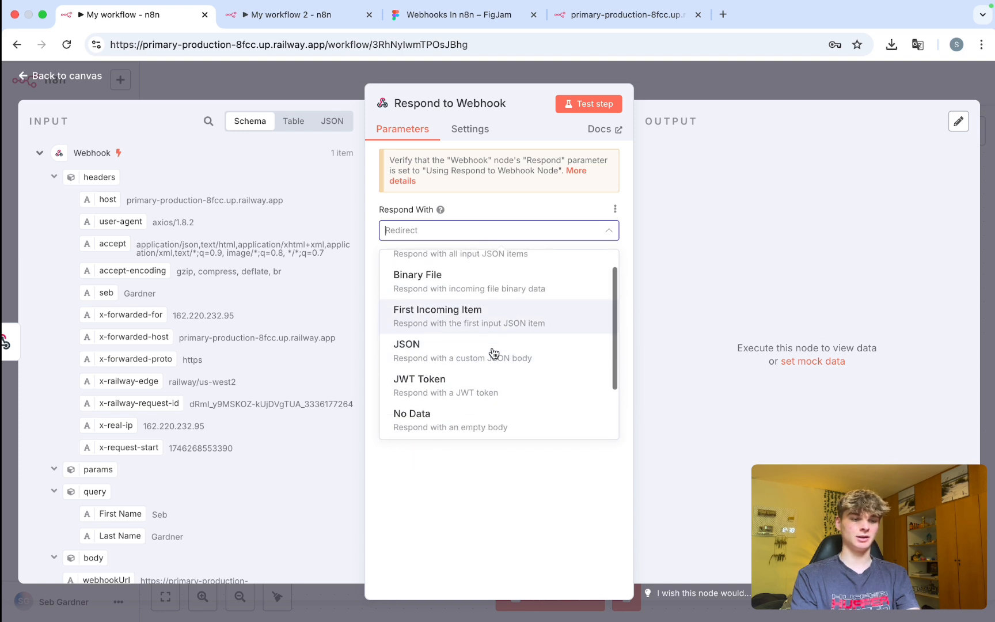
scroll(493, 352, down, 1)
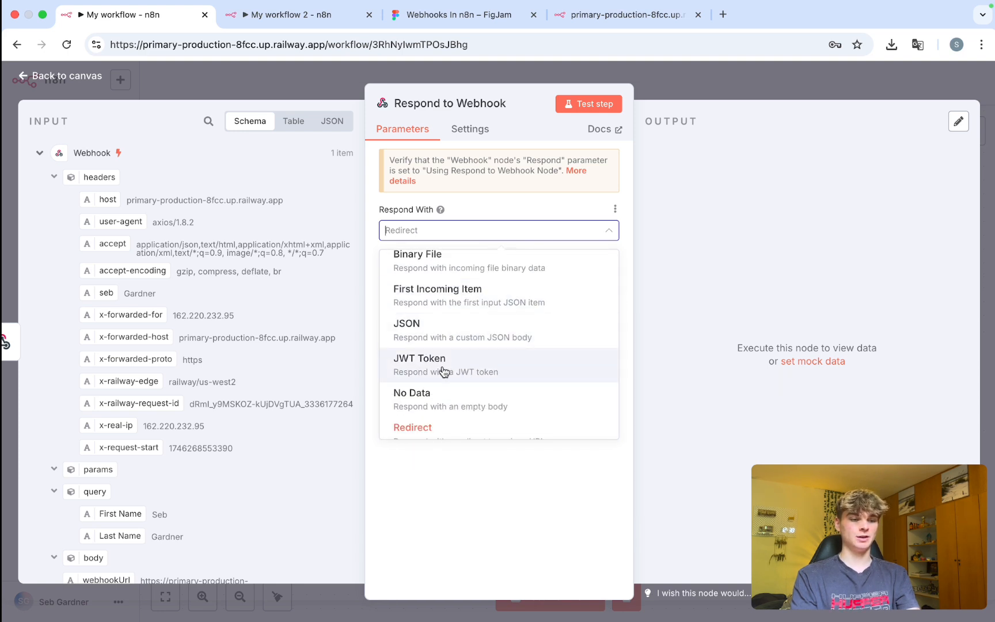
scroll(467, 402, up, 1)
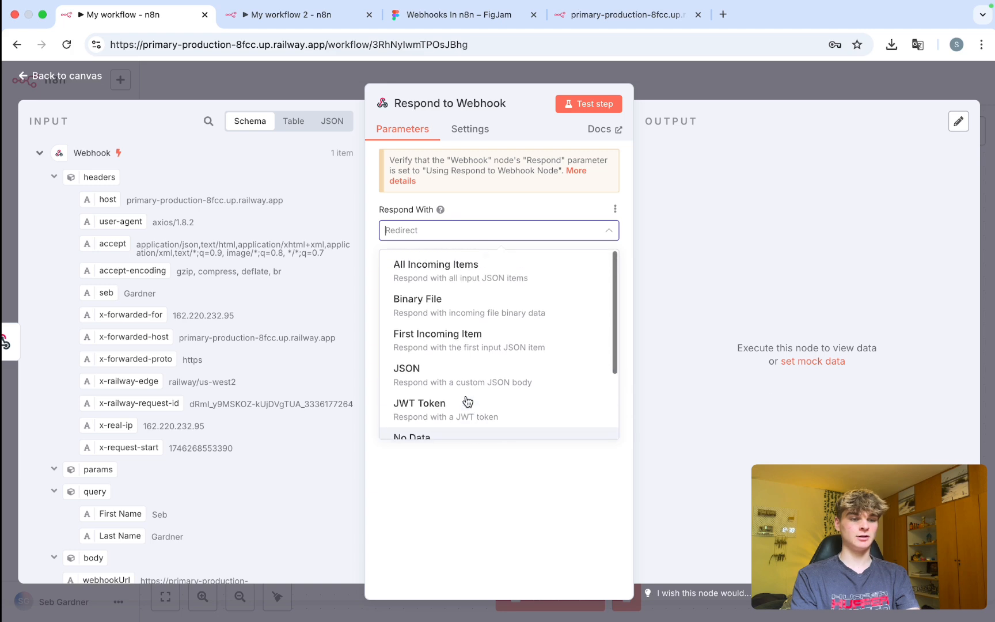
click(436, 270)
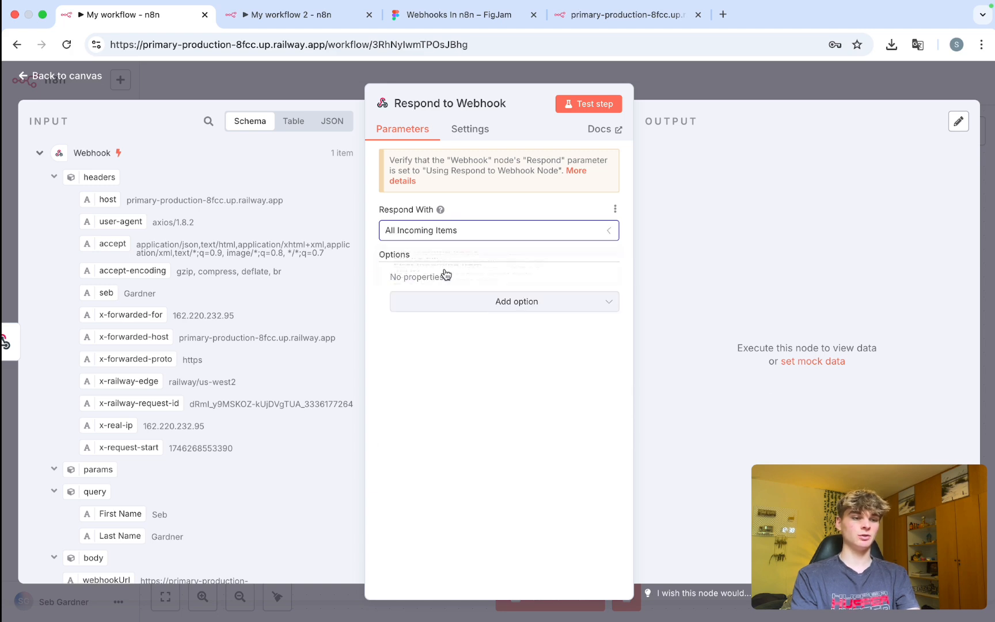
click(667, 90)
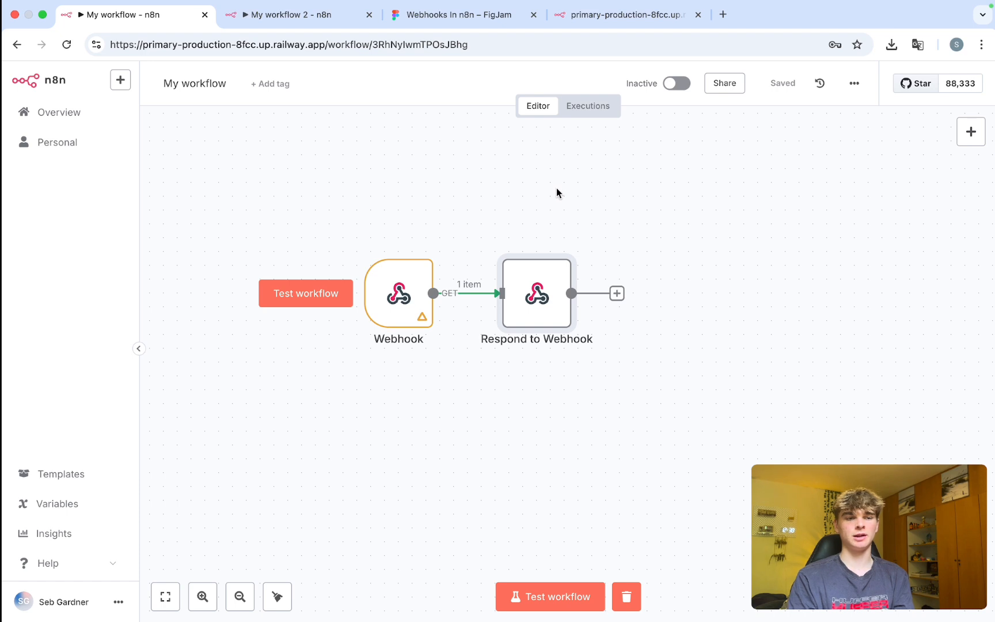
Check the Webhook node's settings, start a test run, and bring up the webhook-test URL tab.
mouse_move(494, 298)
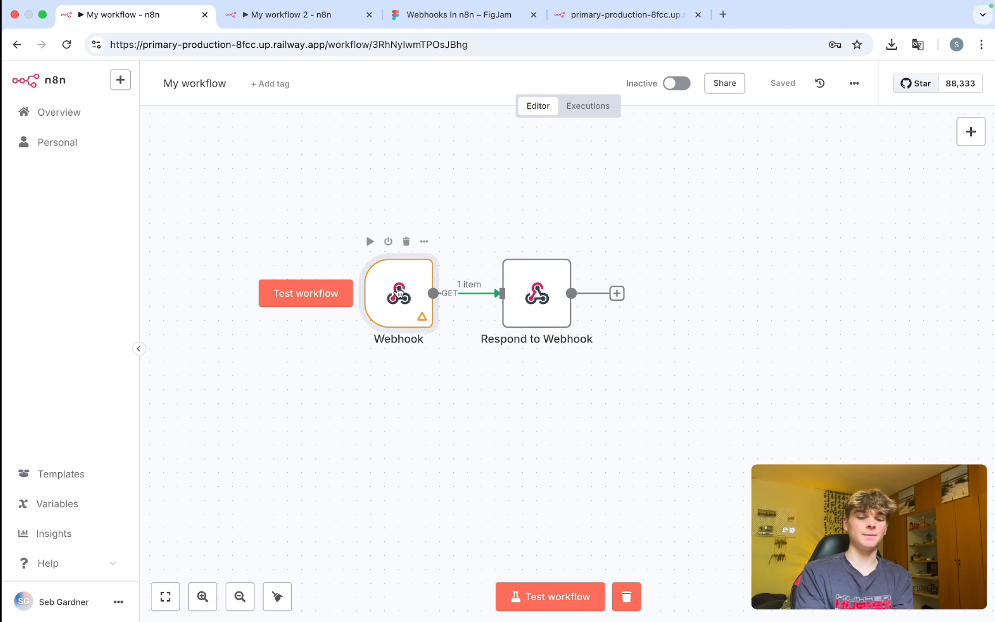
double_click(399, 292)
scroll(665, 256, down, 2)
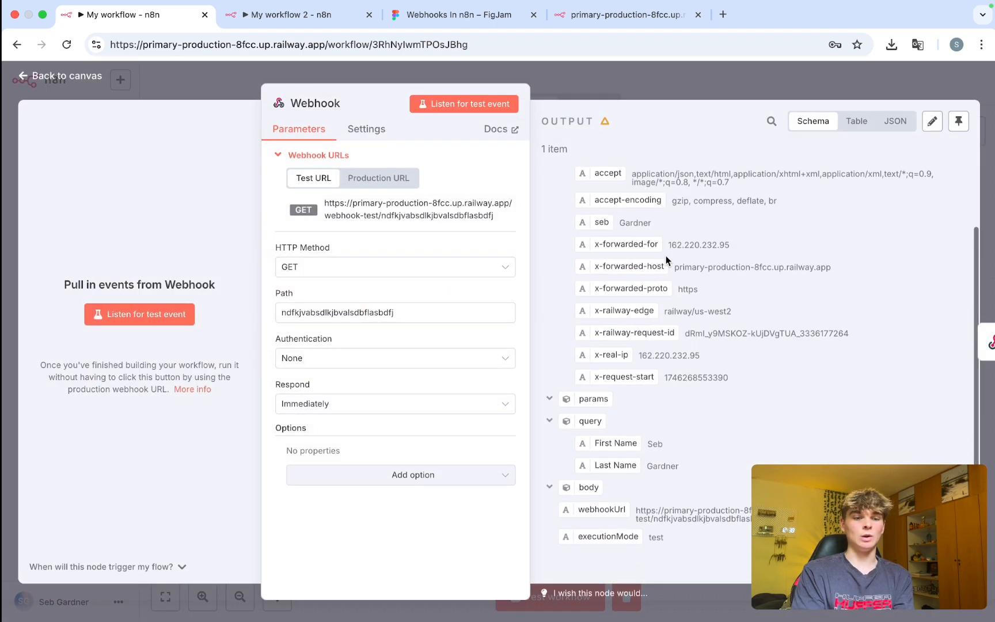
click(635, 78)
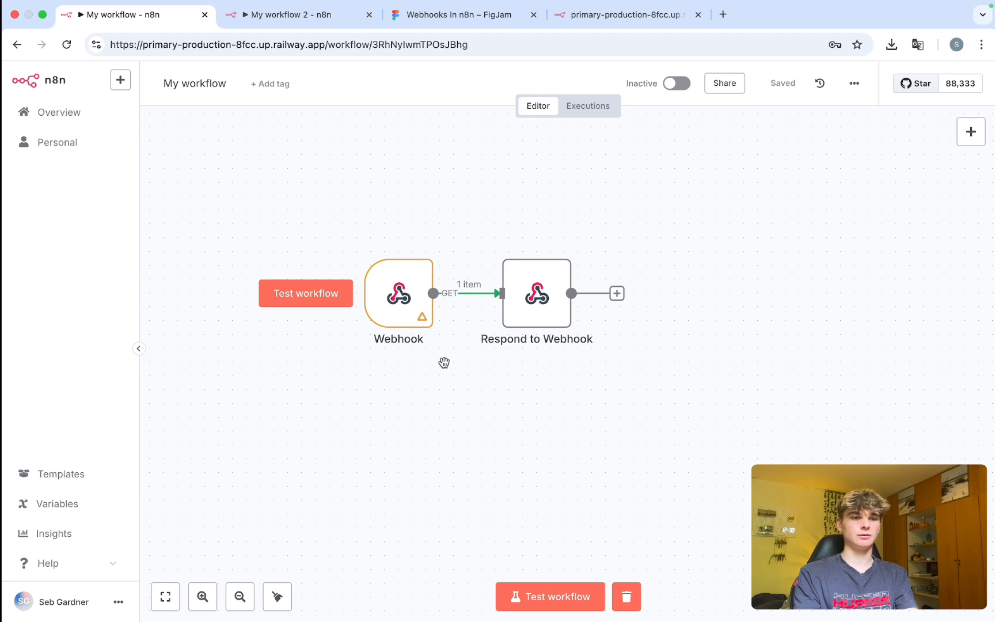
key(super+Return)
click(613, 15)
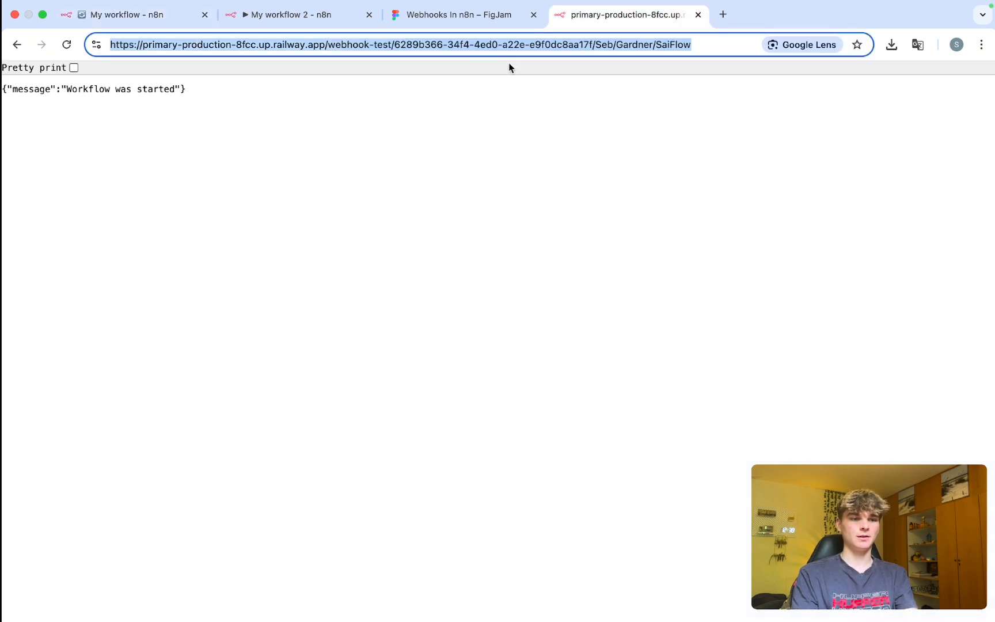
Reload the webhook-test URL, which now returns a 404 'webhook not registered' error.
click(466, 45)
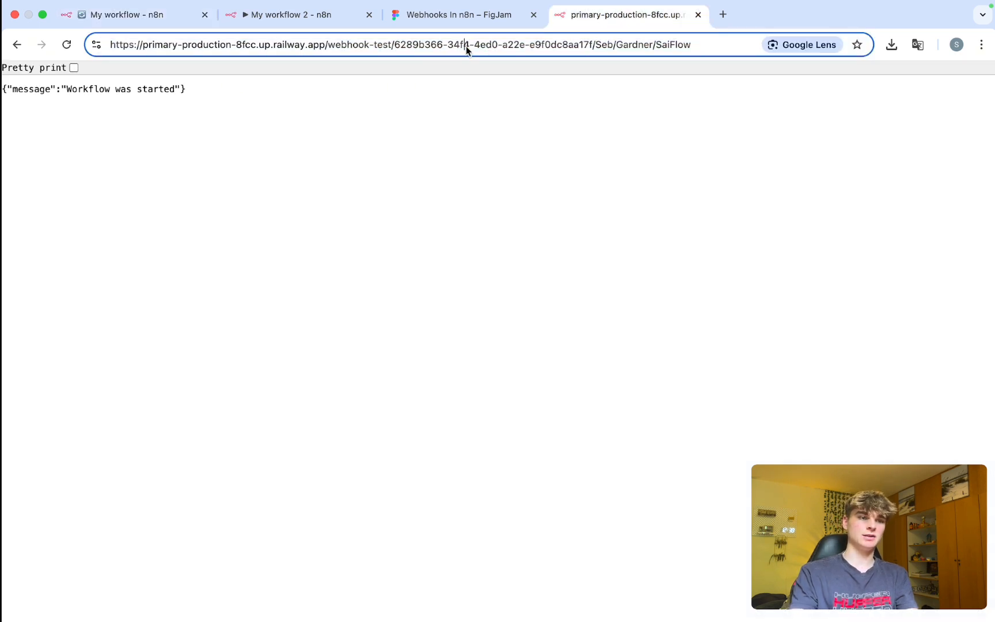
triple_click(465, 46)
triple_click(427, 46)
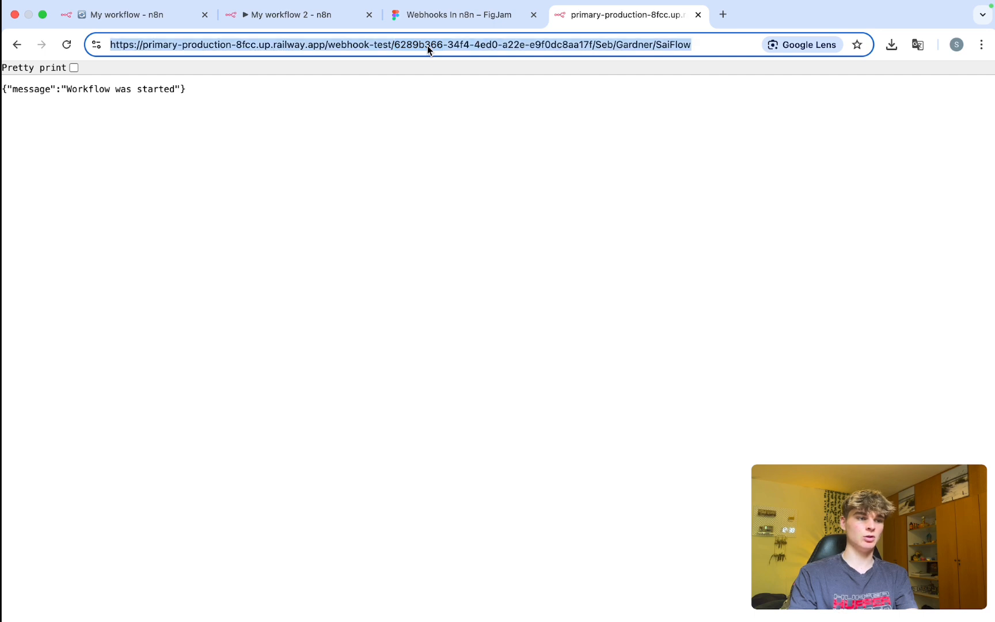
key(Return)
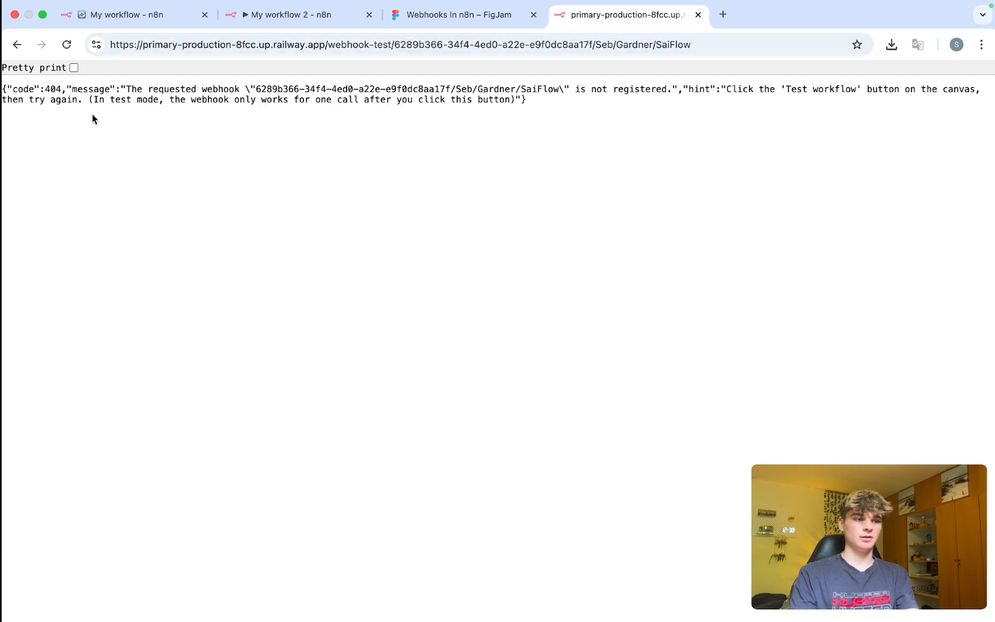
drag(293, 89, 550, 92)
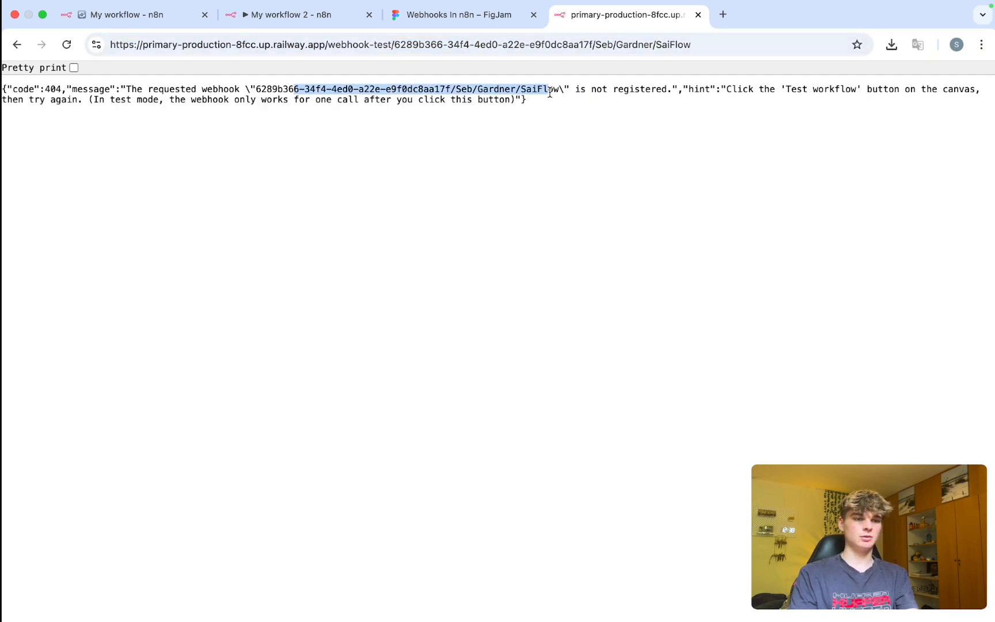
click(168, 88)
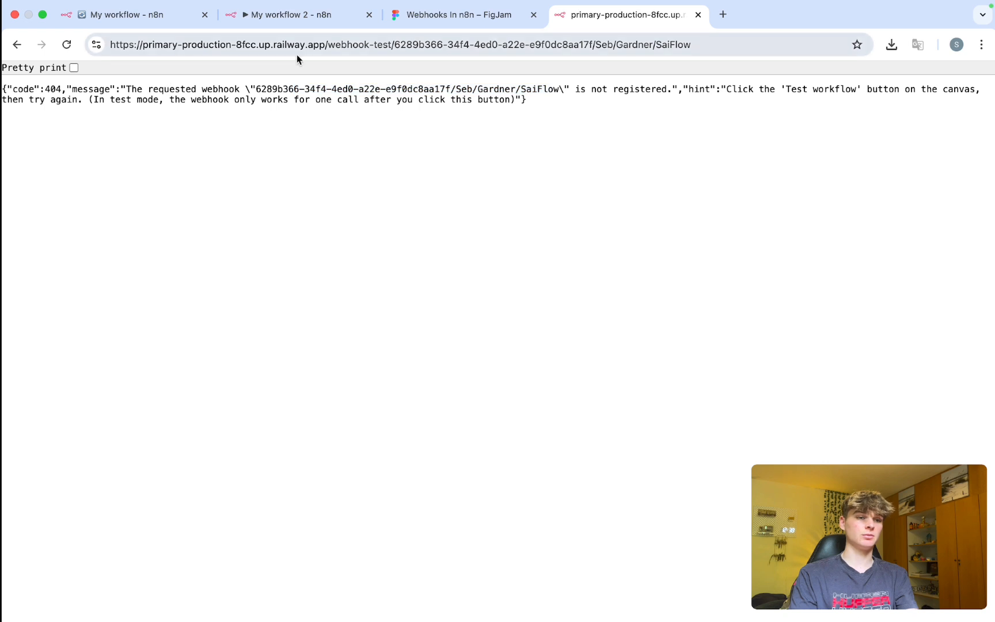
Open a blank tab and open the Webhook node's details to get its test URL.
key(super+bracketleft)
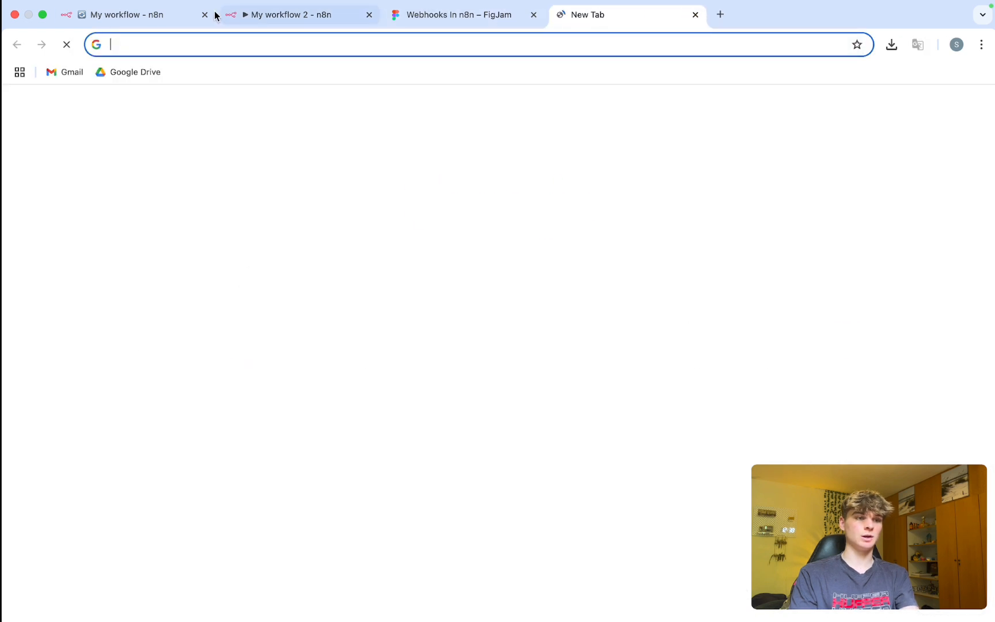
click(128, 15)
double_click(400, 326)
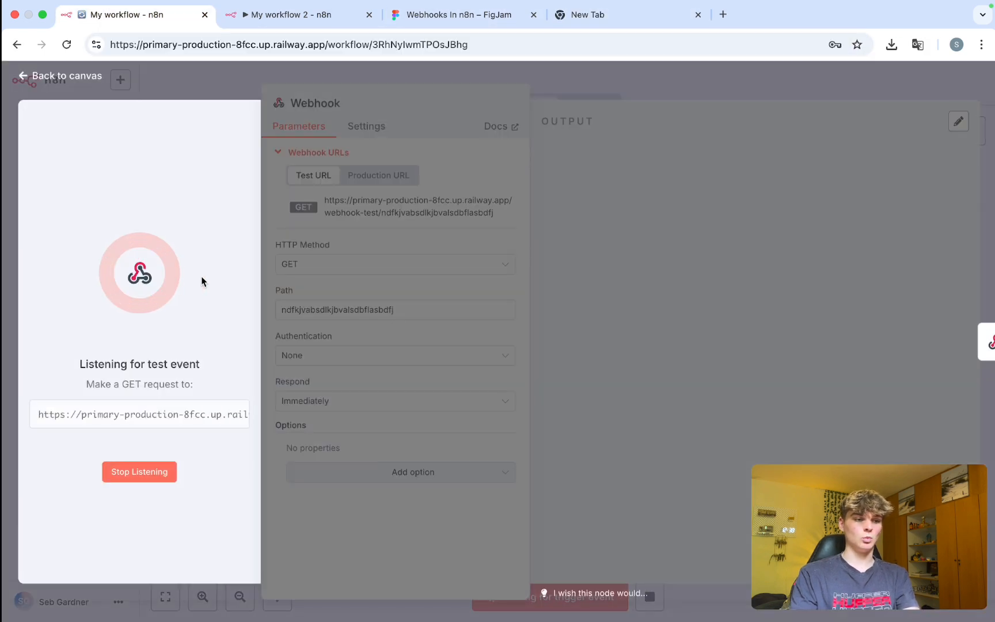
In the new tab, load the test URL with firstName and lastName query parameters appended.
click(640, 20)
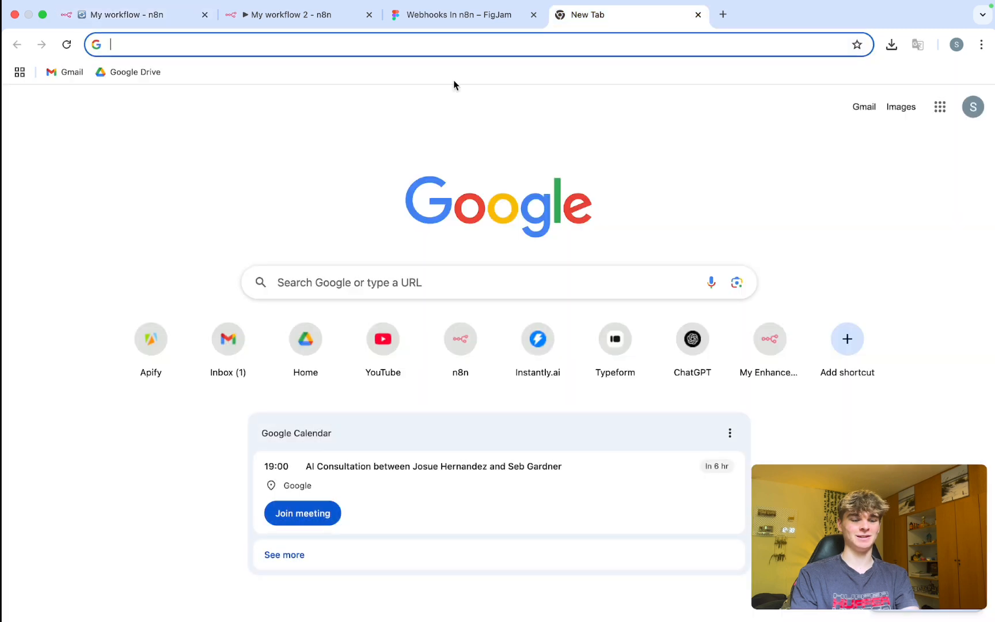
text(?)
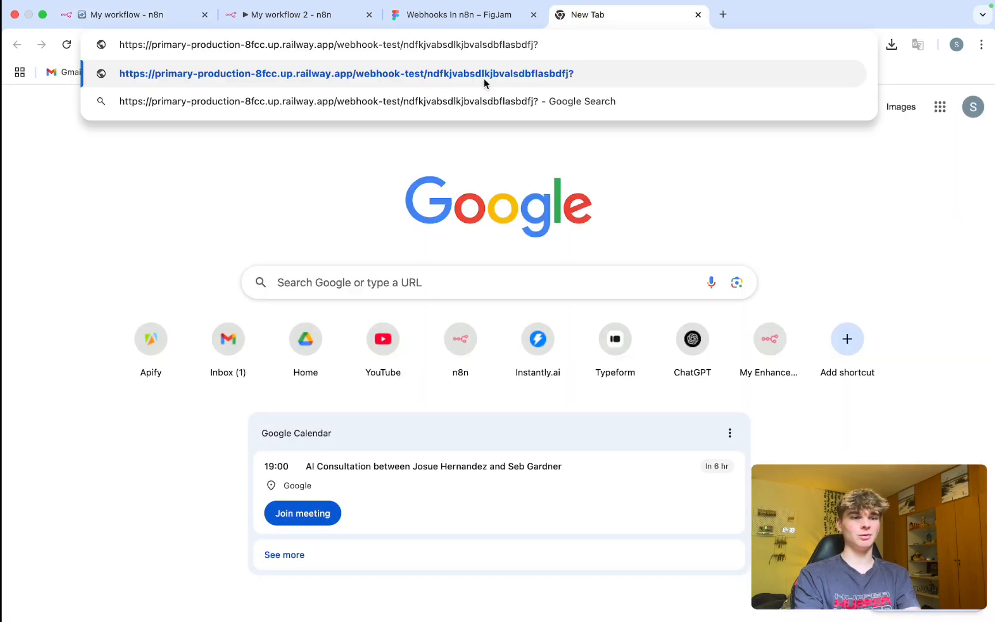
text(firstName)
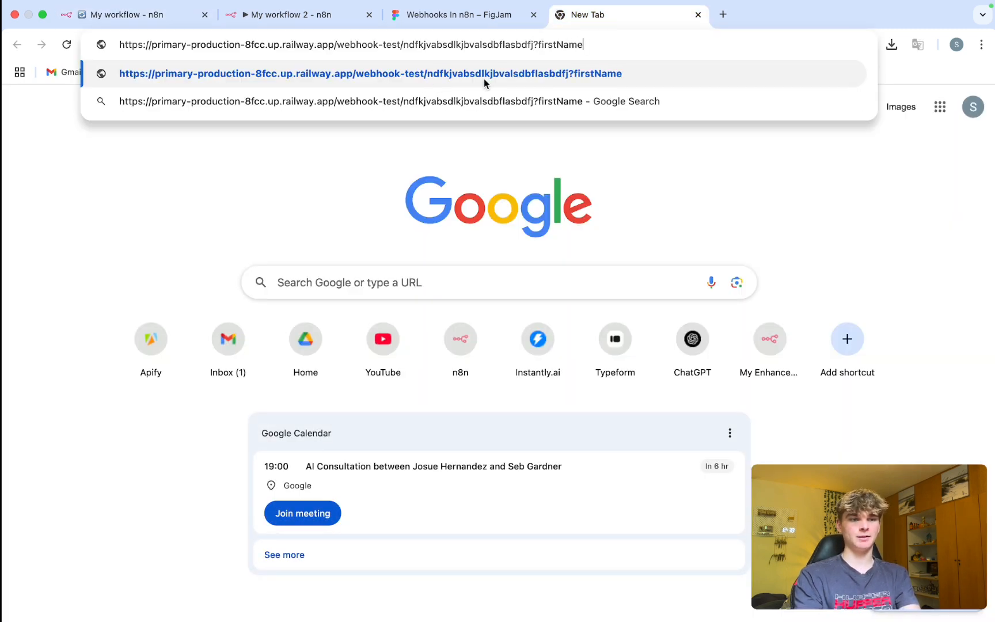
text(=)
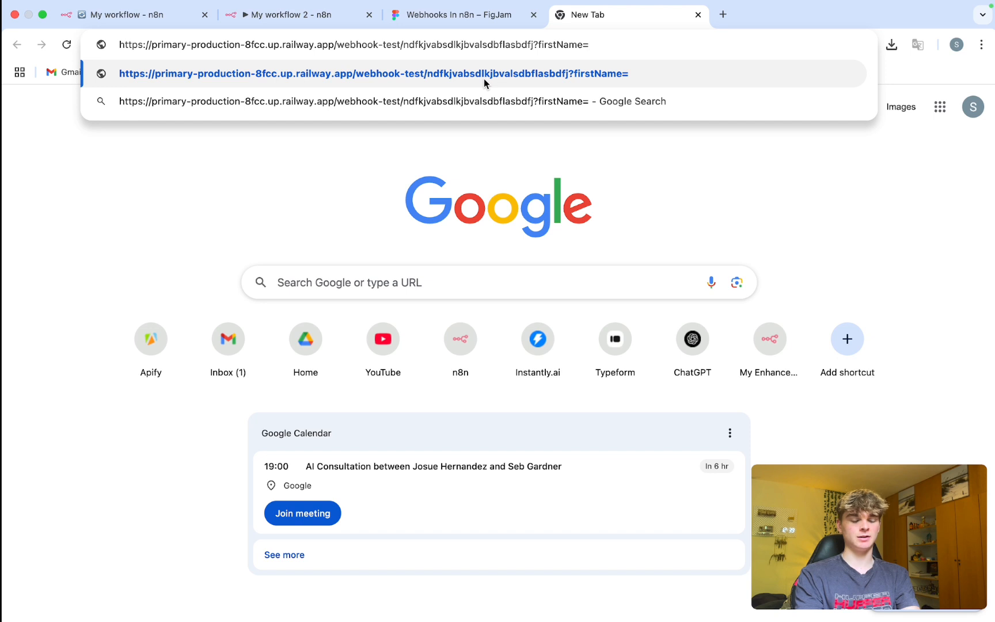
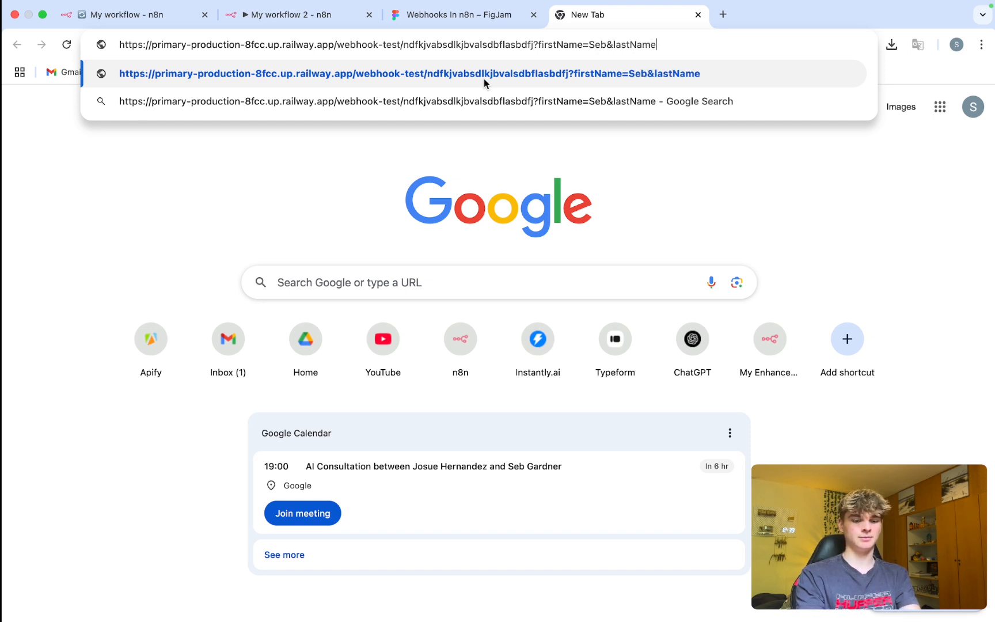
key(Return)
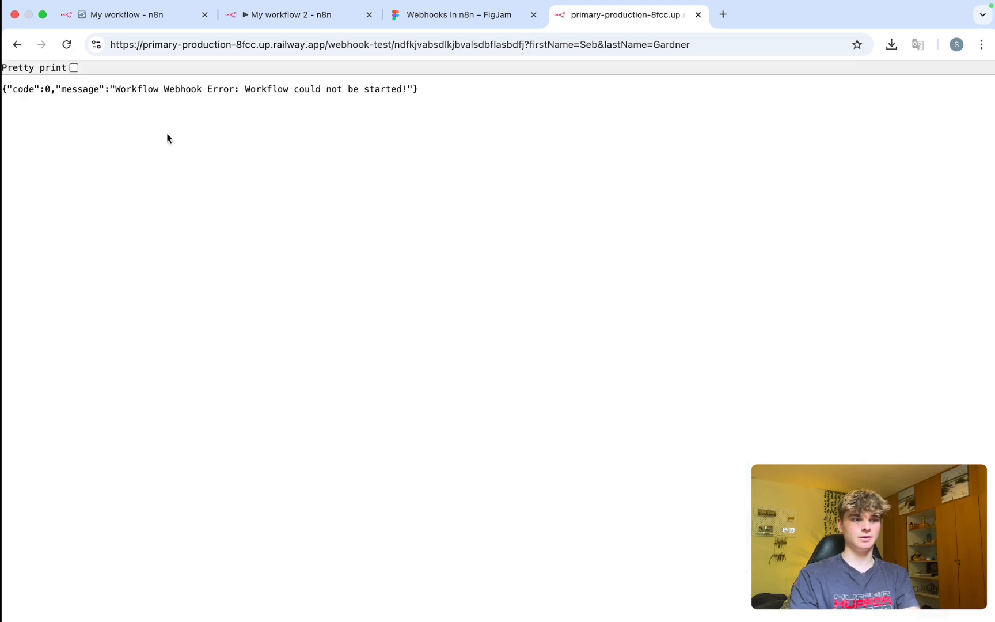
Review the 'Workflow could not be started' error and the suggested fix in the Webhook node.
triple_click(193, 88)
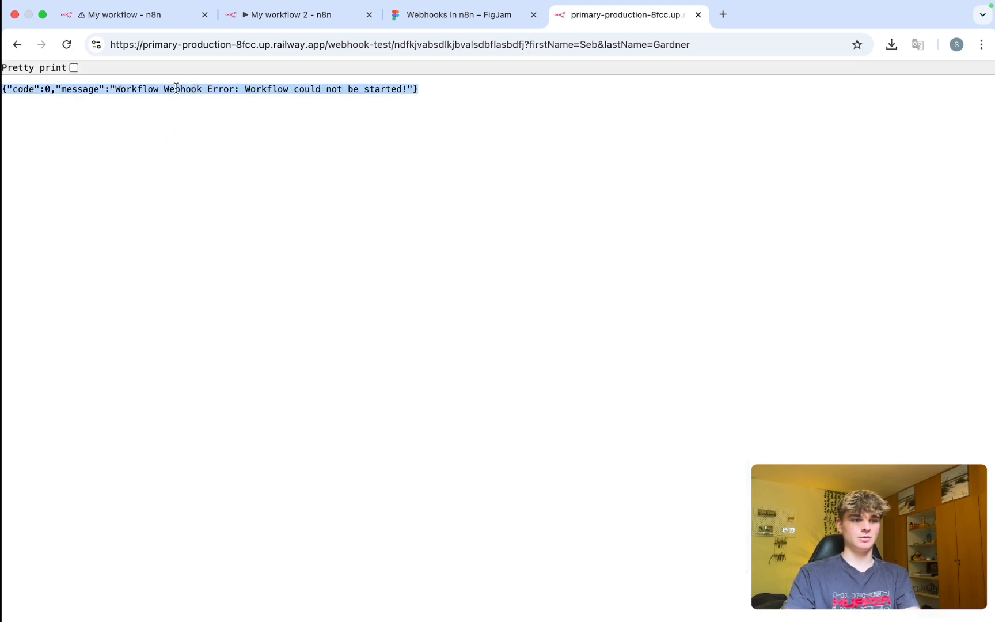
double_click(172, 88)
click(115, 16)
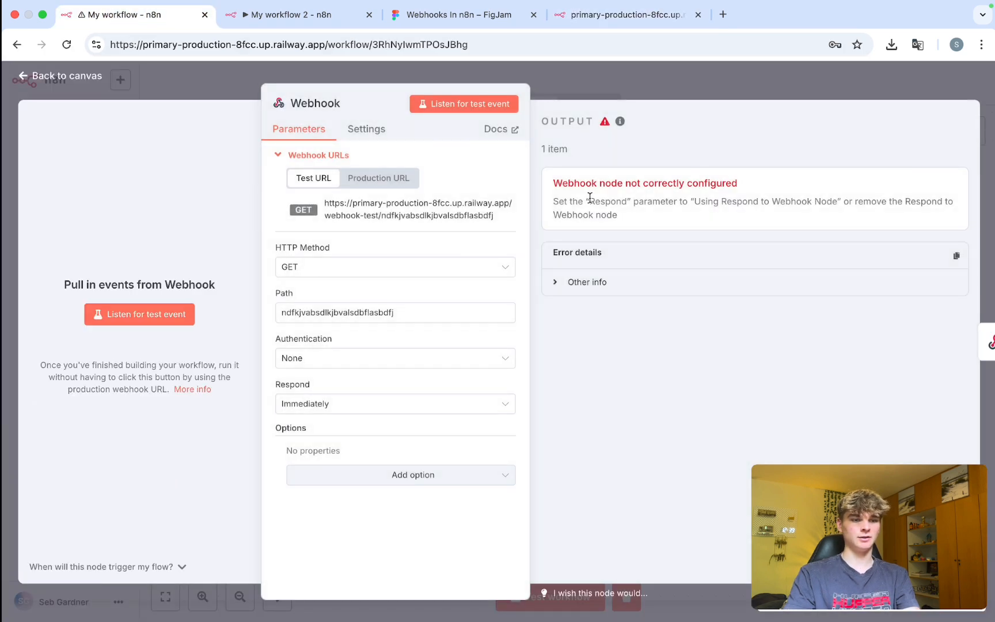
drag(562, 197, 691, 198)
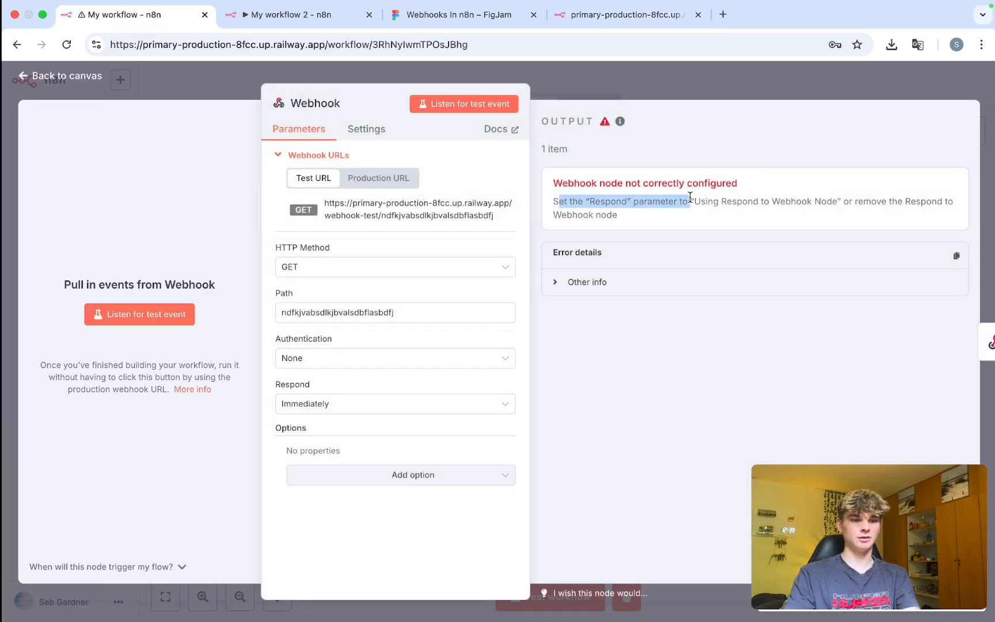
click(624, 227)
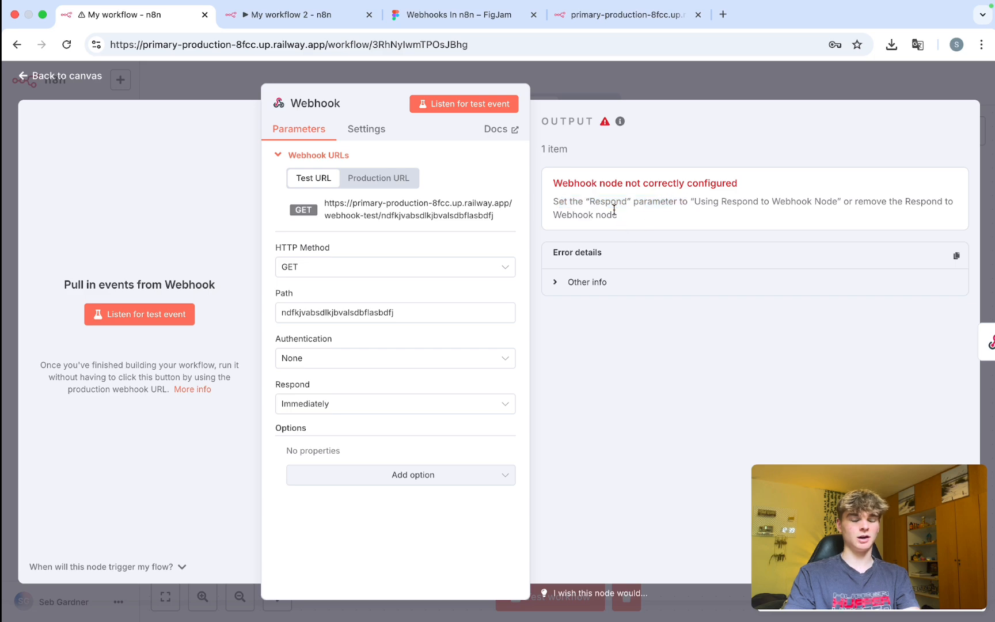
click(595, 88)
Set the Webhook's Respond option to Using 'Respond to Webhook' Node and start a test run.
drag(471, 220, 641, 416)
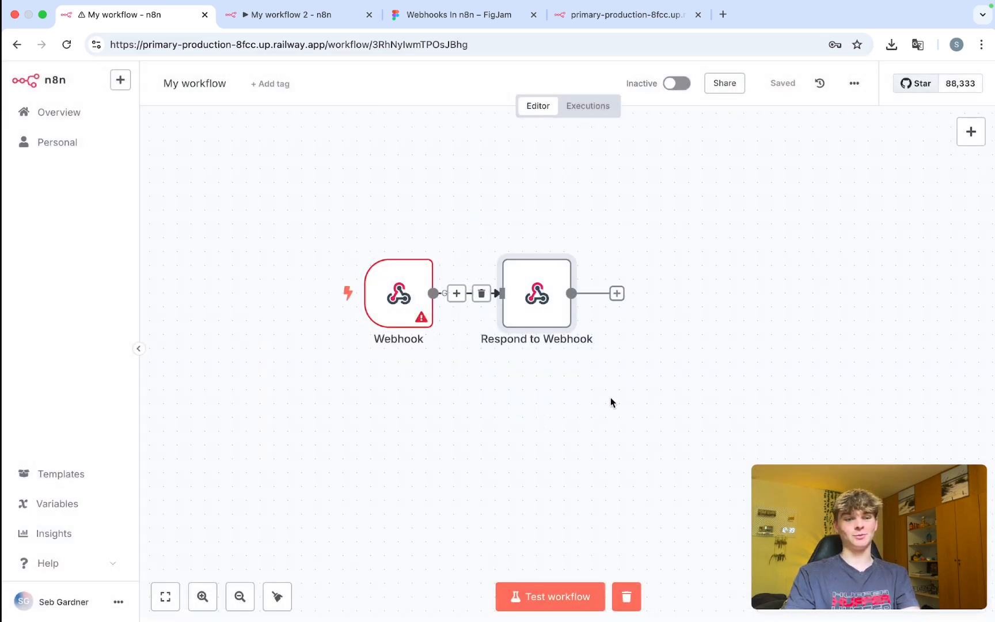
click(398, 305)
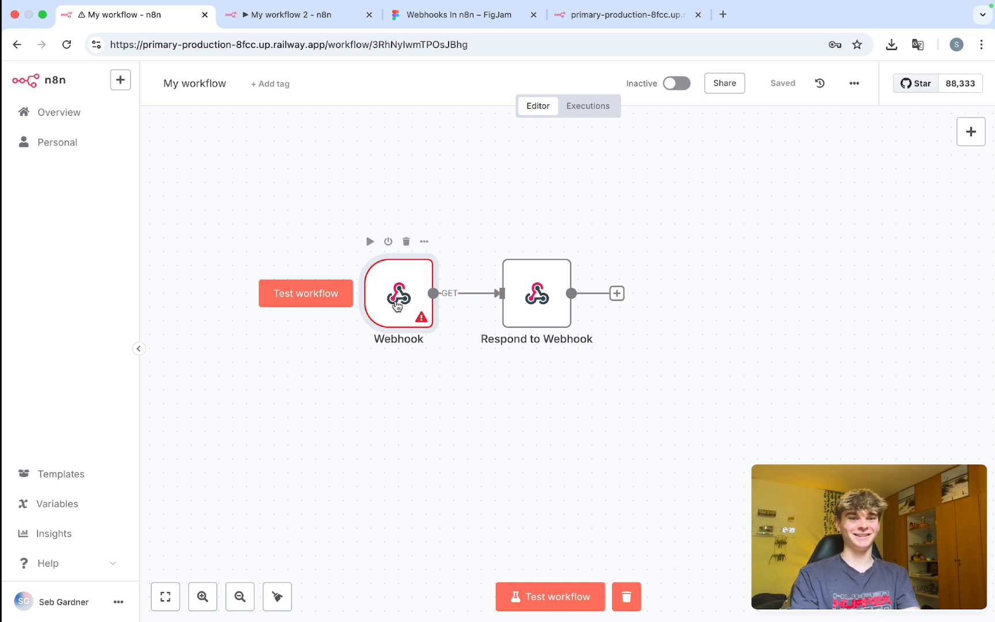
double_click(397, 306)
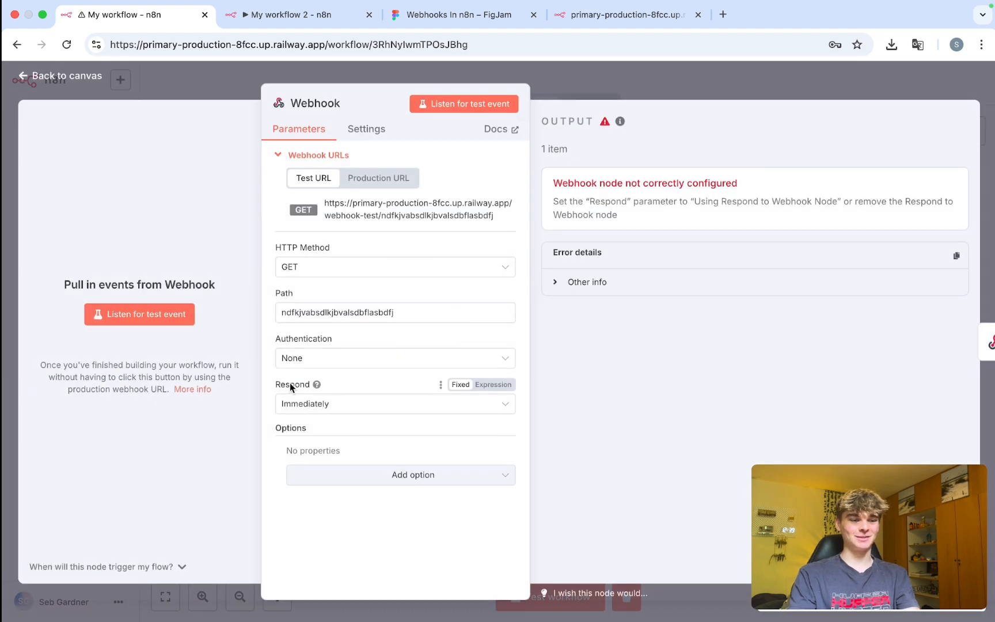
drag(279, 387, 315, 392)
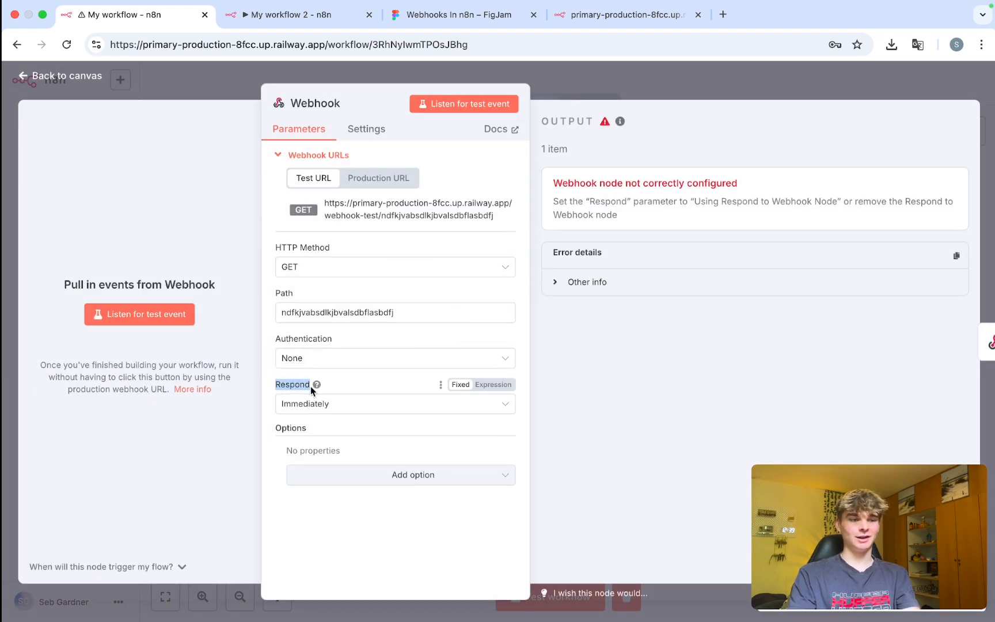
click(382, 404)
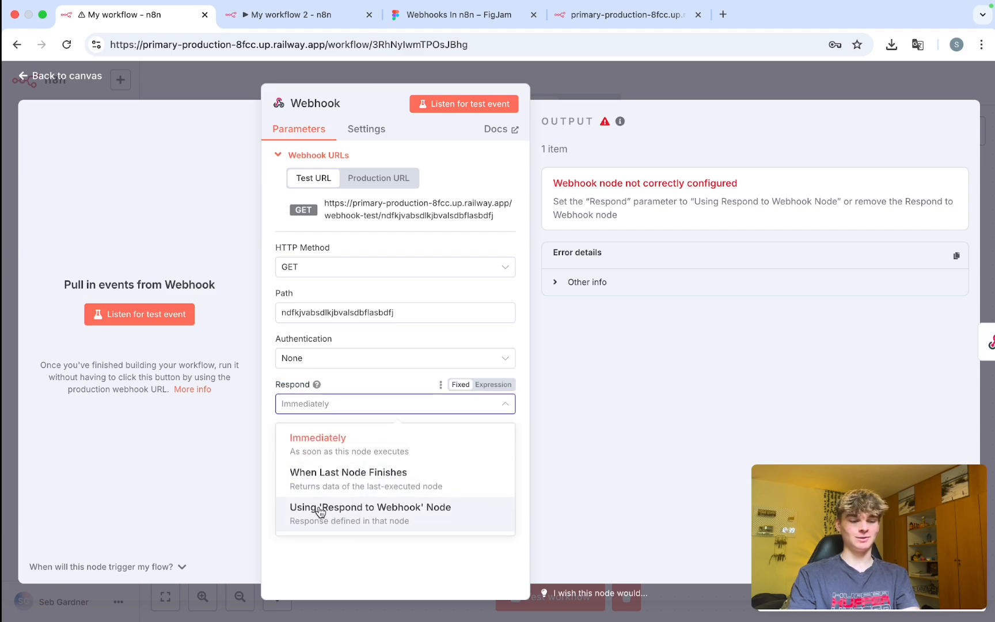
click(357, 511)
click(609, 82)
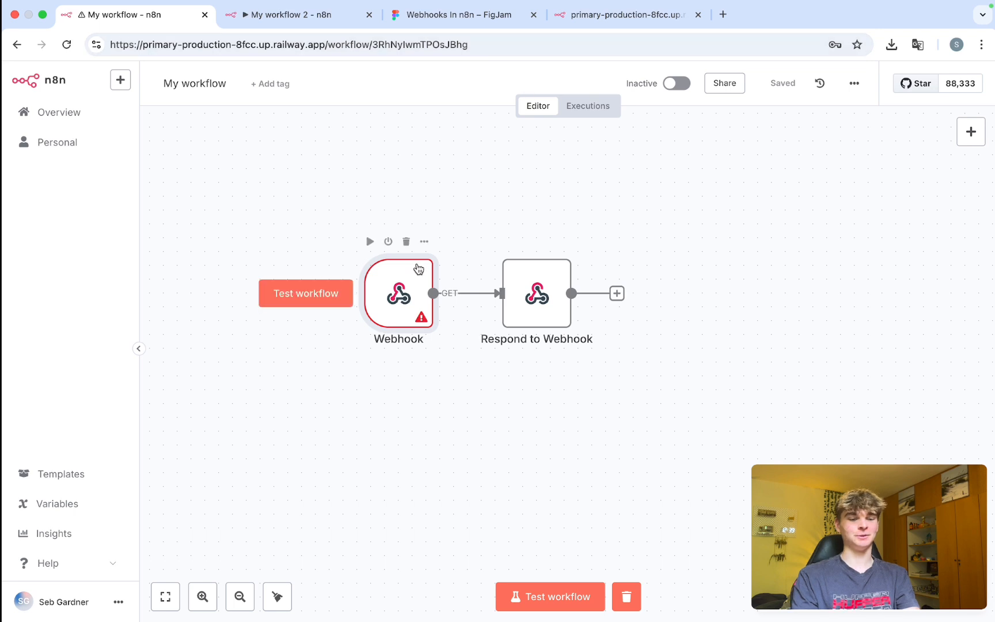
key(super+Return)
Resend the request to the webhook-test URL and review the returned JSON response.
click(587, 23)
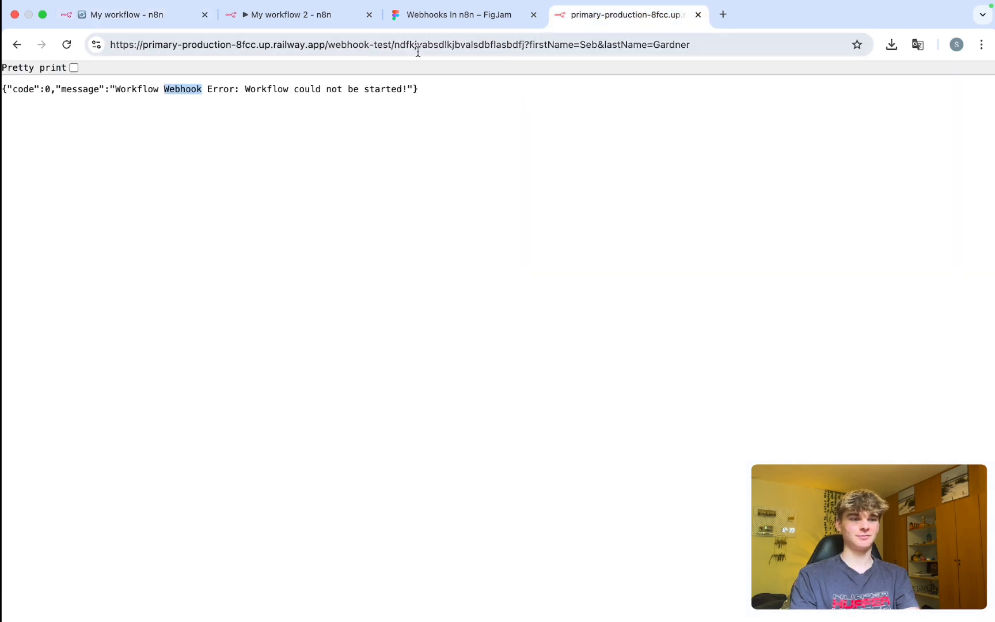
click(413, 51)
key(Return)
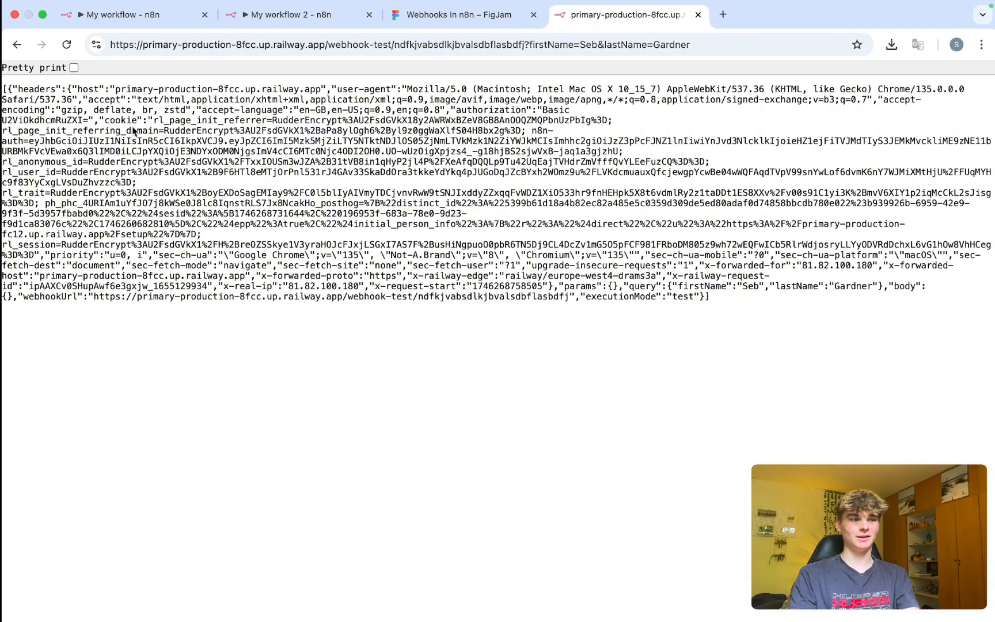
drag(2, 92, 732, 301)
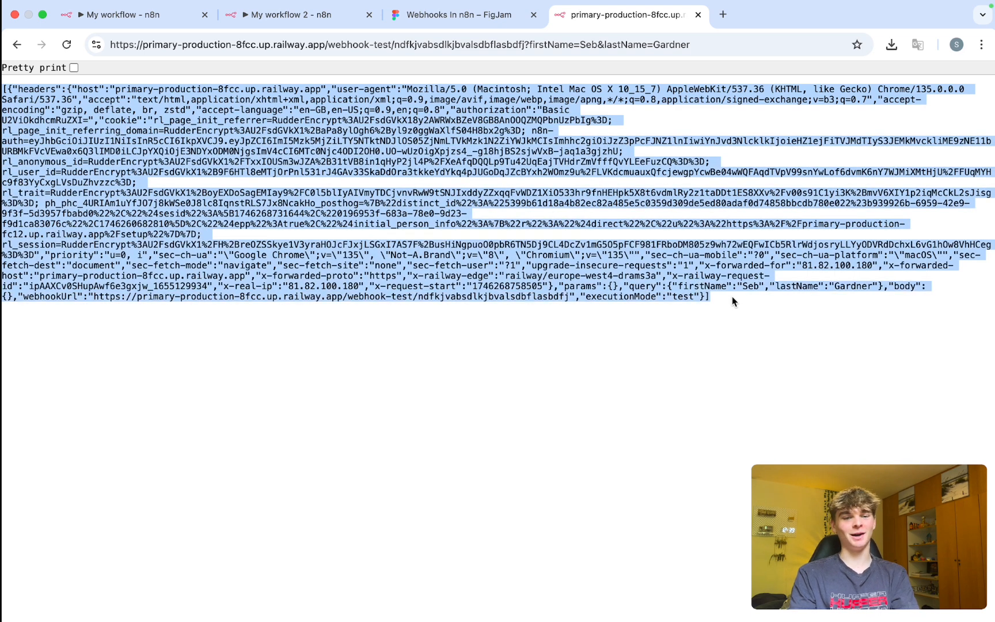
click(246, 183)
Inspect the Webhook node's output as JSON, then switch it to Schema view and return to canvas.
click(129, 20)
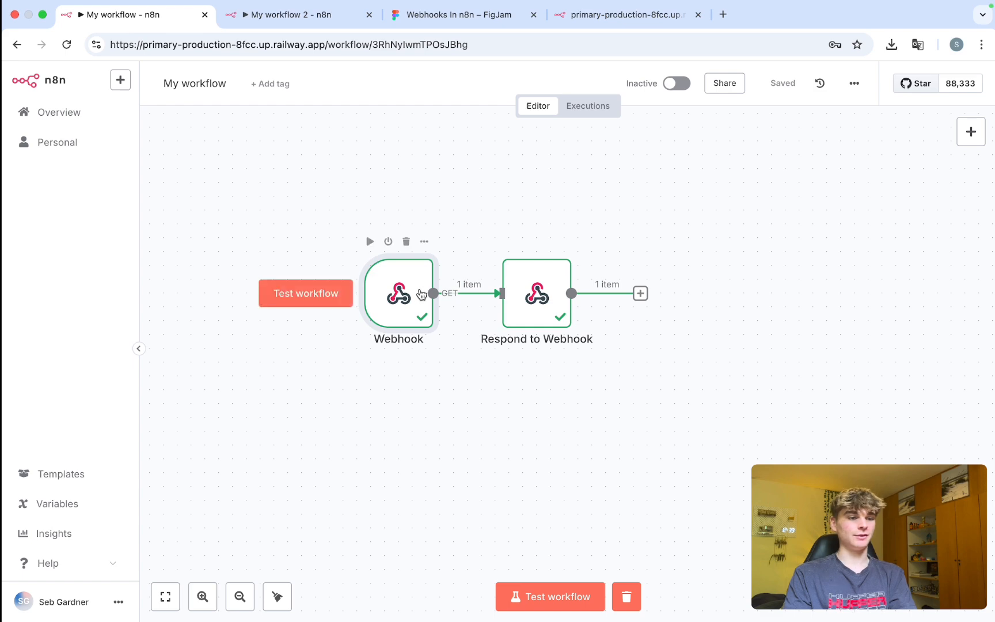
double_click(377, 279)
click(895, 121)
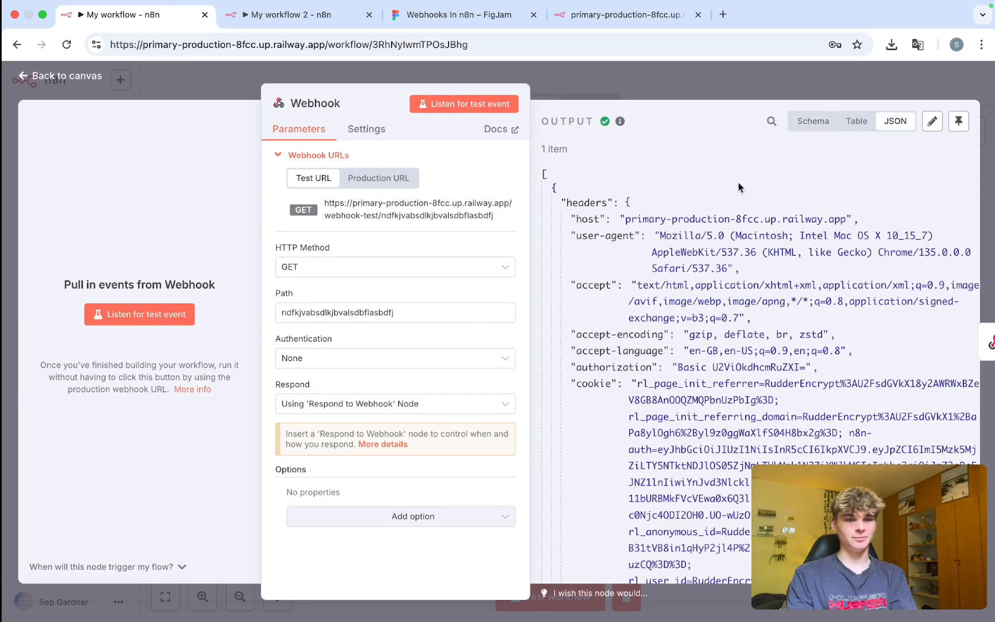
scroll(644, 252, down, 10)
scroll(644, 252, up, 10)
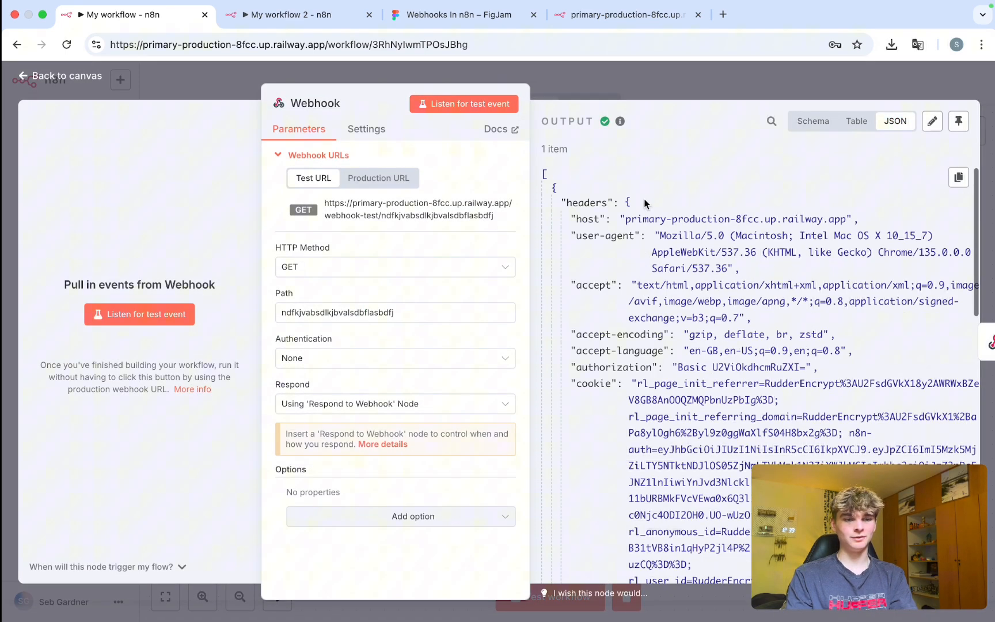
click(605, 16)
key(super+a)
click(120, 19)
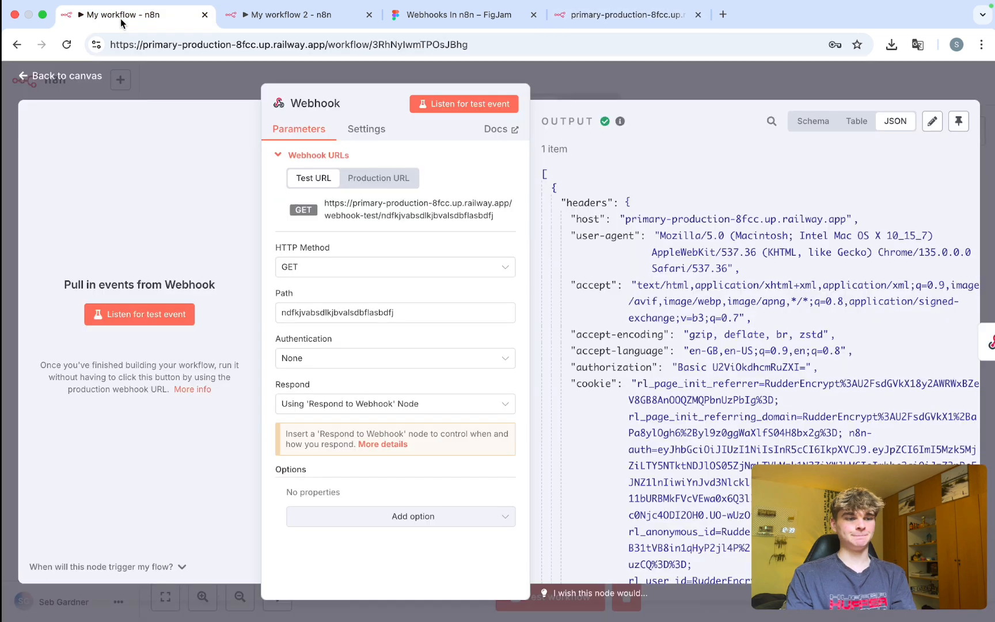
click(813, 122)
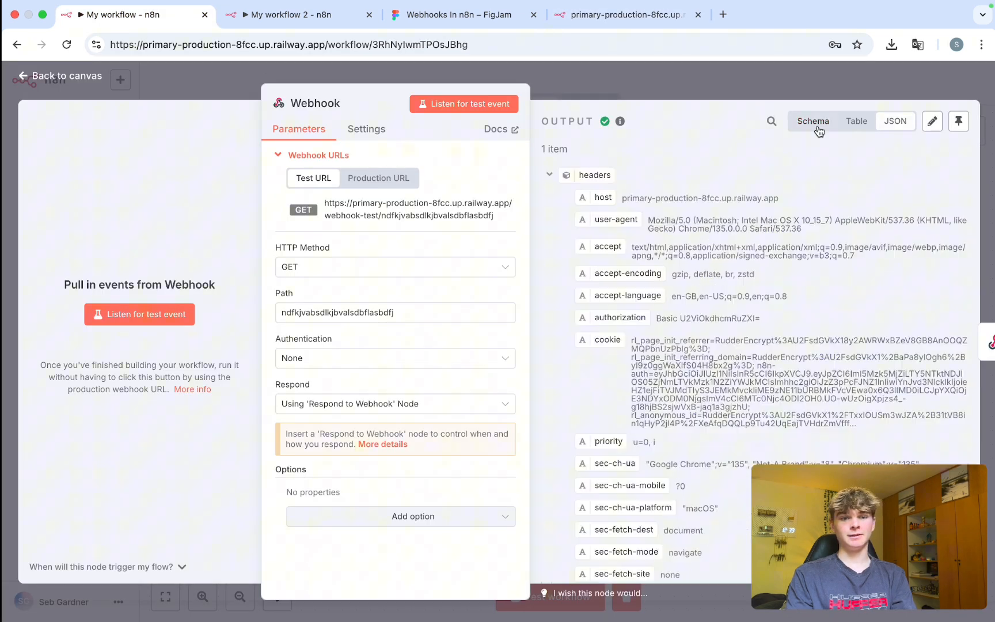
click(709, 83)
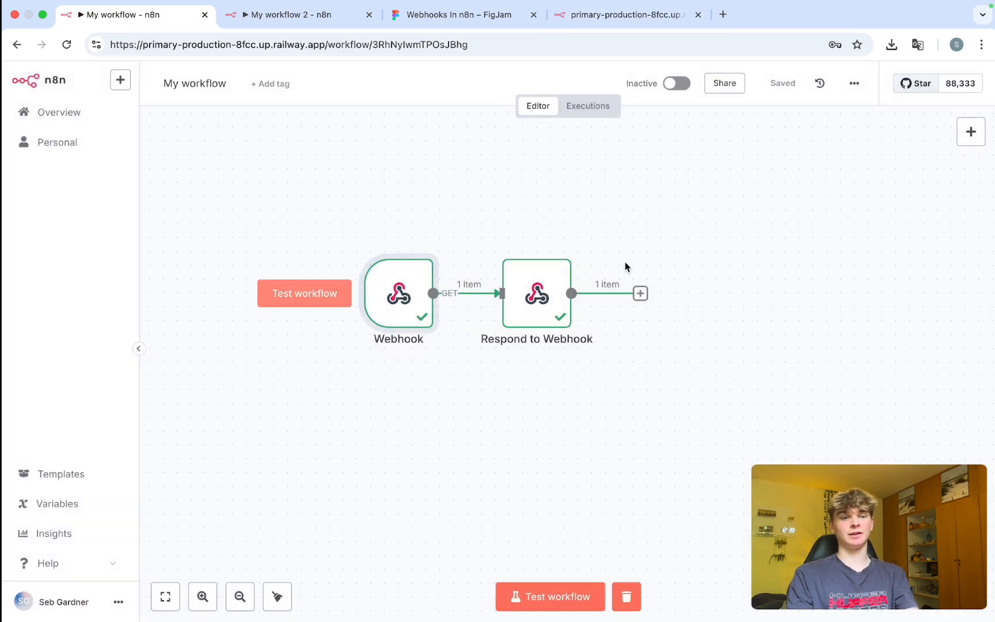
Set the Respond to Webhook node's Respond With option to Text.
double_click(552, 306)
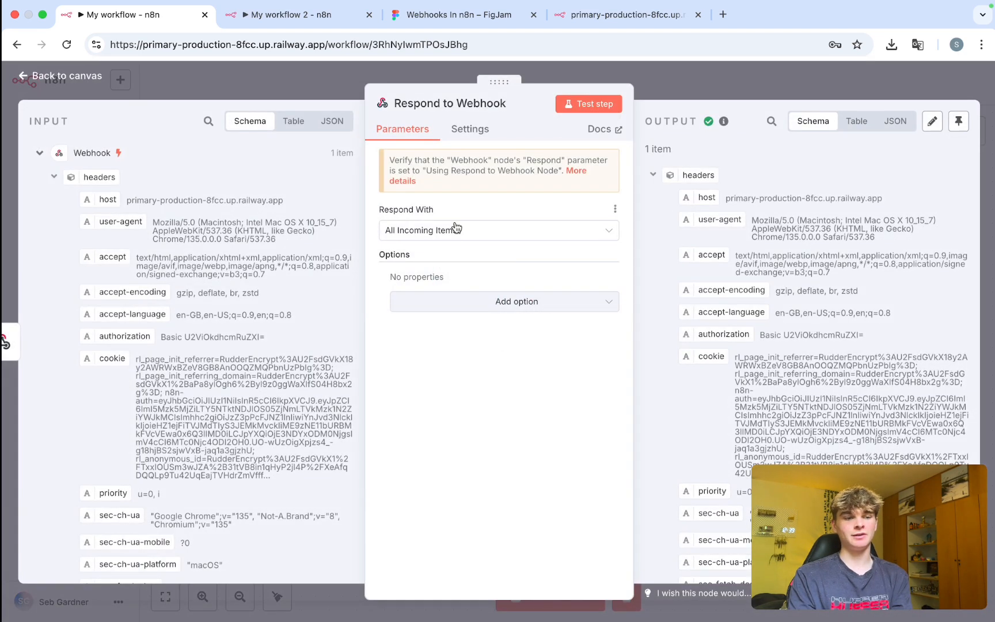
click(455, 230)
scroll(455, 317, down, 3)
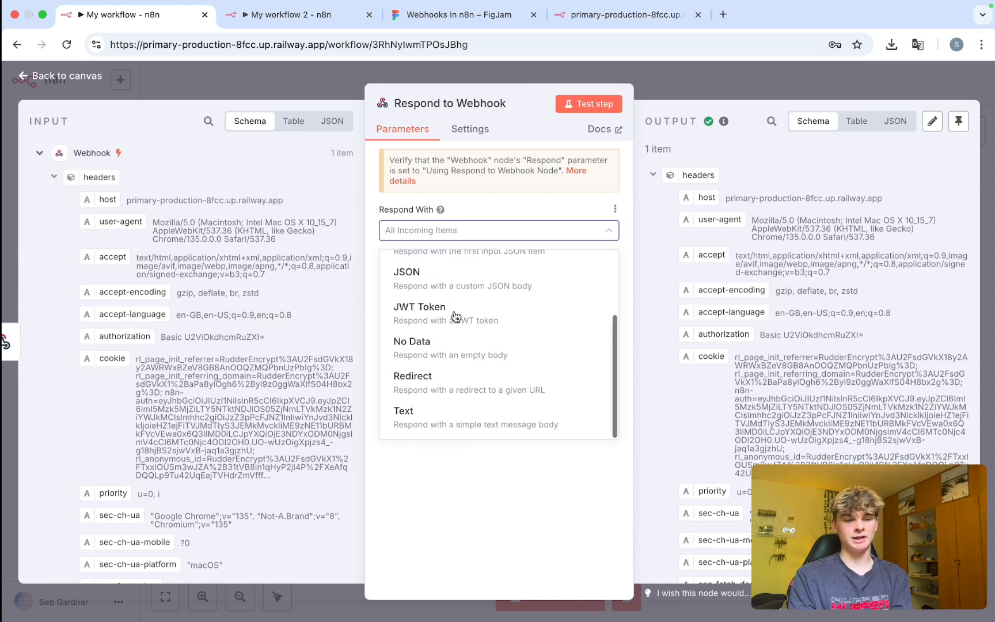
click(437, 417)
Make the response body an expression: Hello, firstName, lastName, then 'we are now reviewing your request'.
click(421, 321)
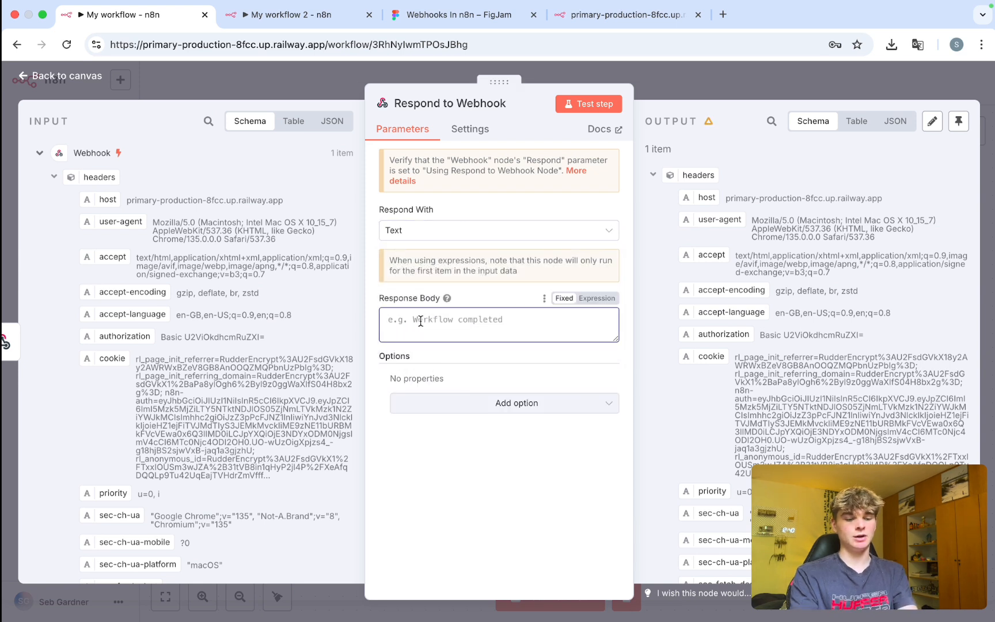
text(Hello)
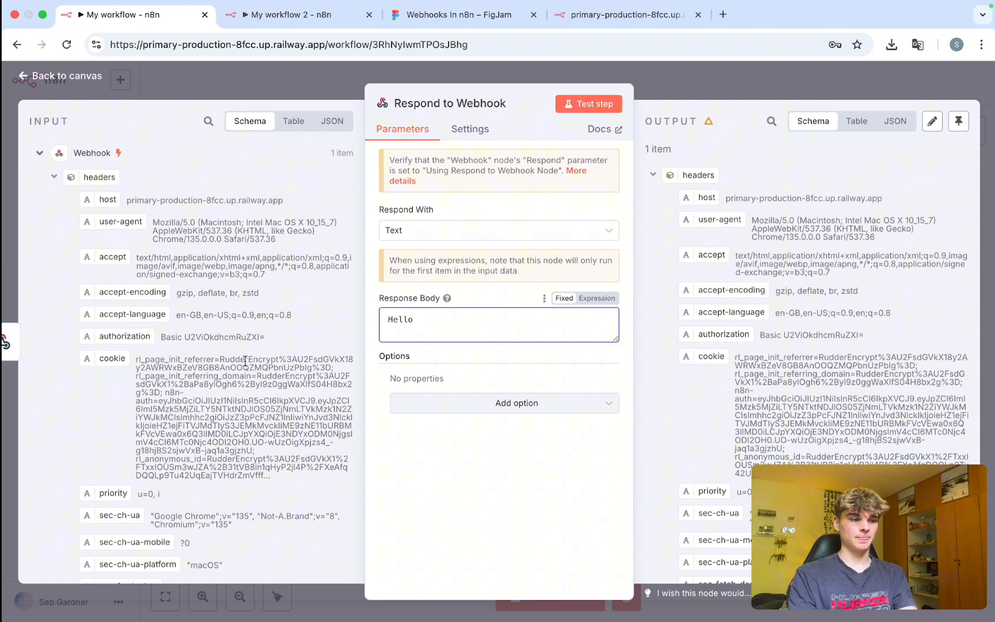
scroll(219, 346, down, 6)
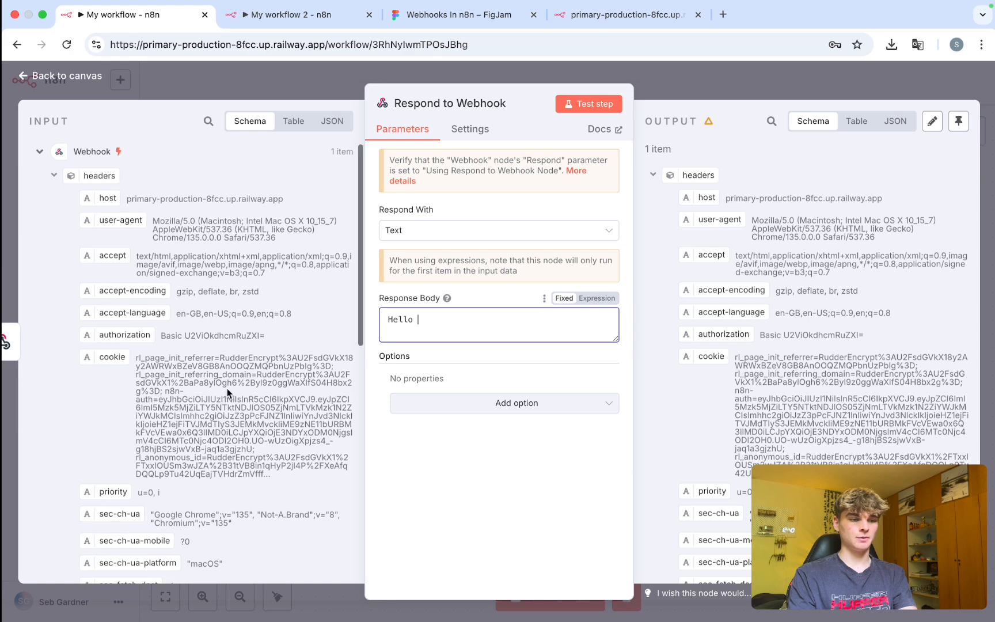
click(597, 297)
scroll(172, 403, down, 2)
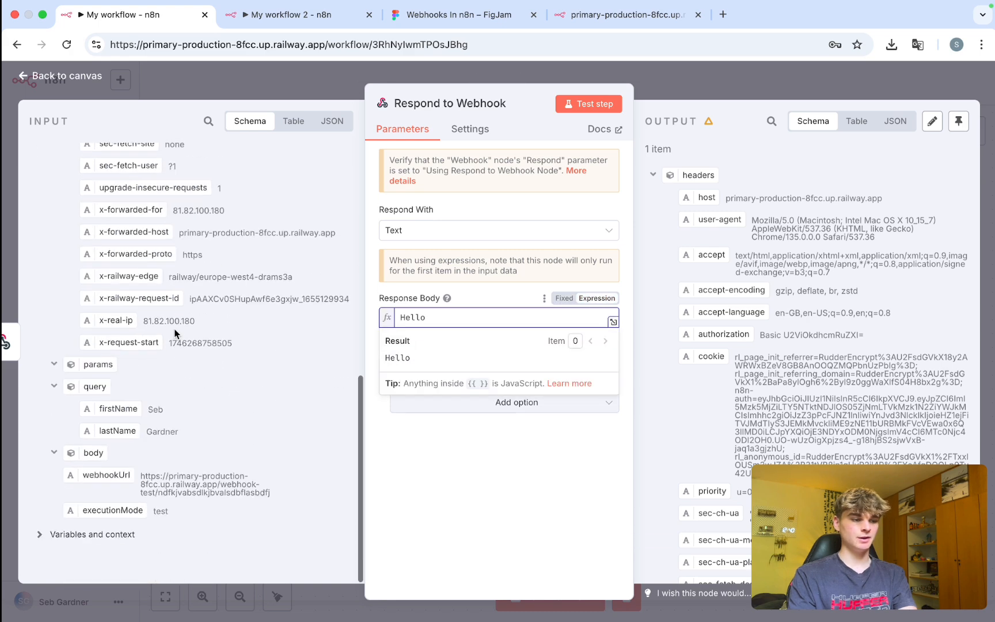
drag(96, 410, 463, 321)
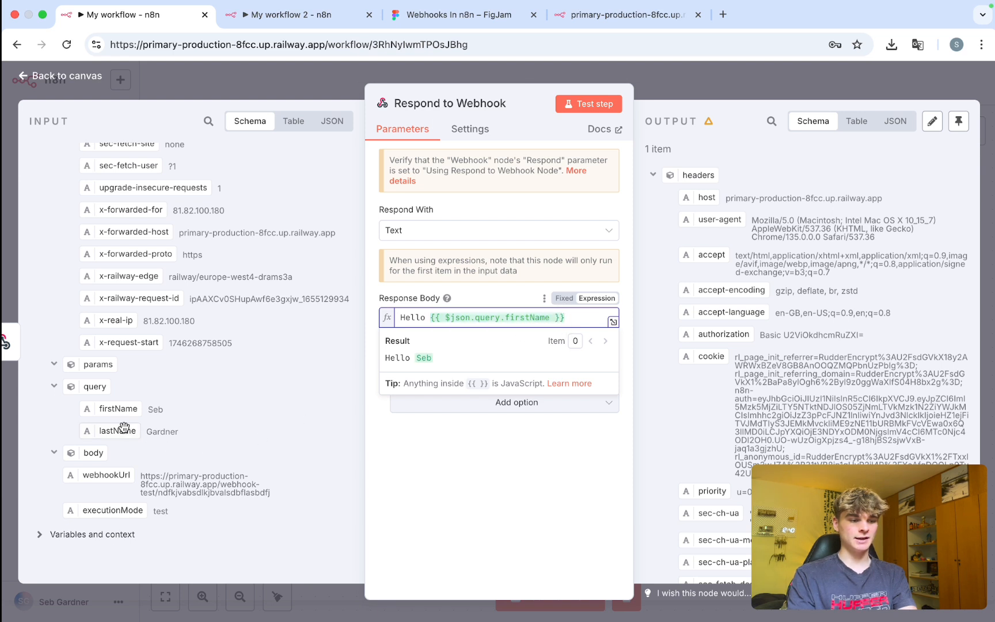
drag(124, 428, 592, 318)
click(544, 333)
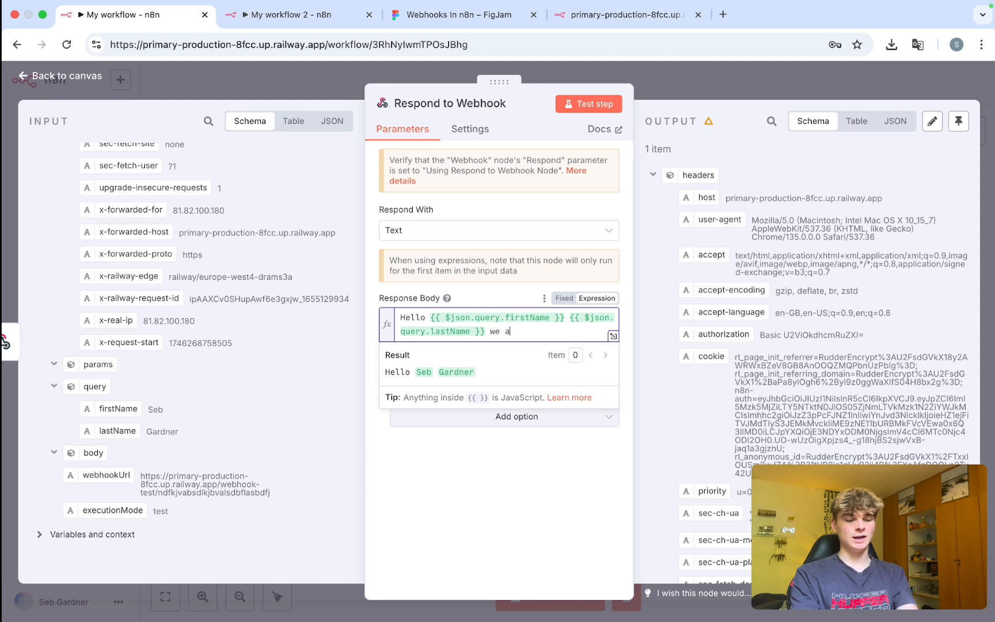
text(we are nwo re)
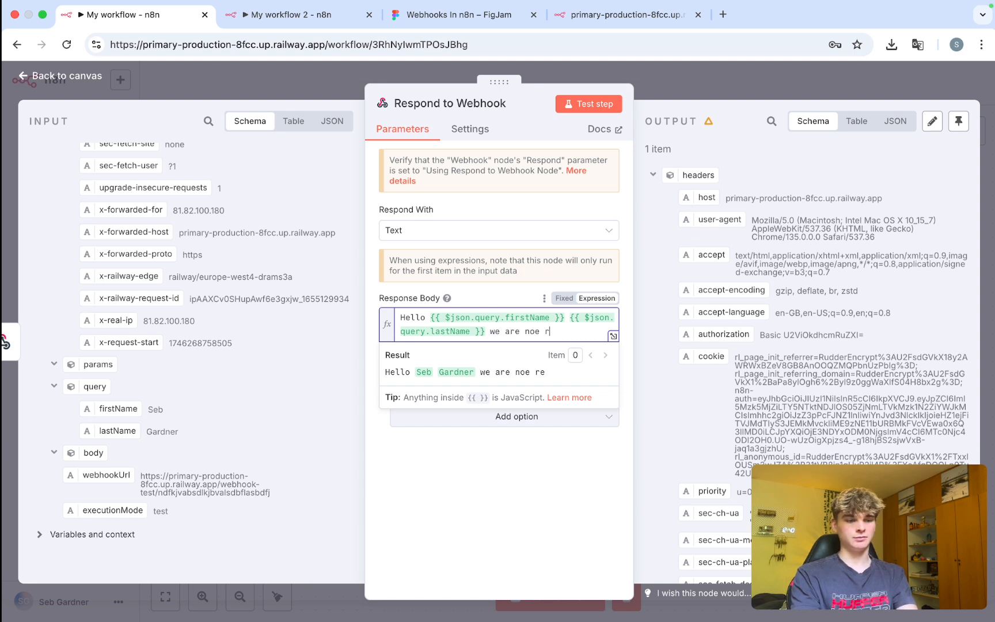
text(wing )
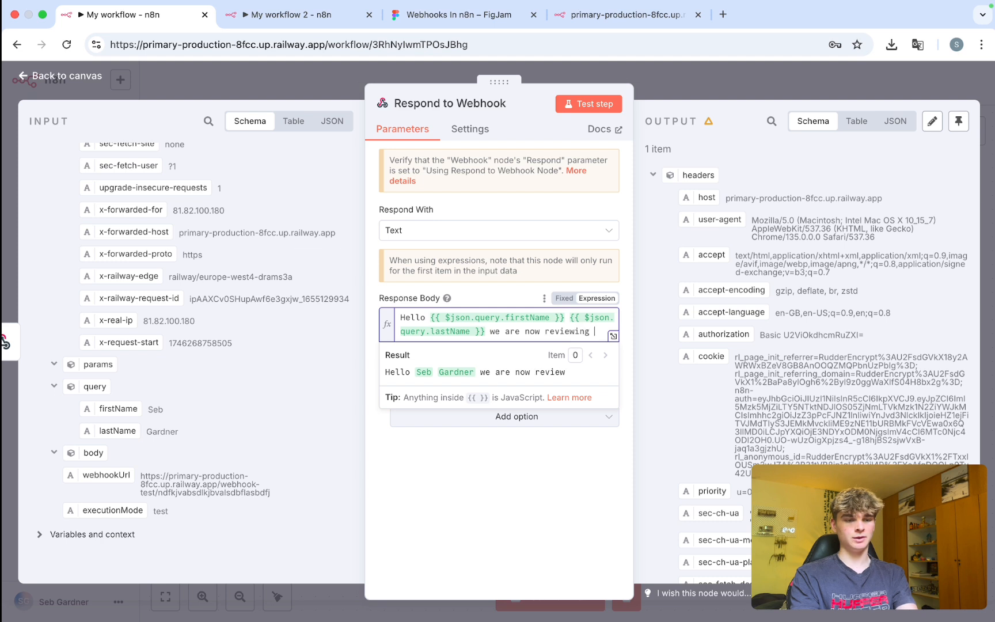
text(your reqest)
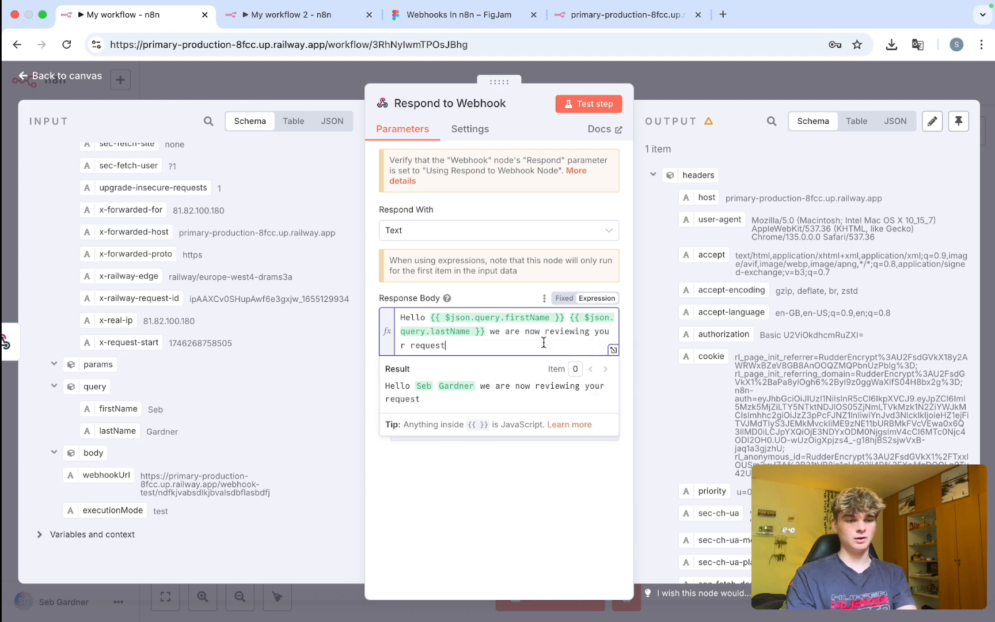
click(535, 517)
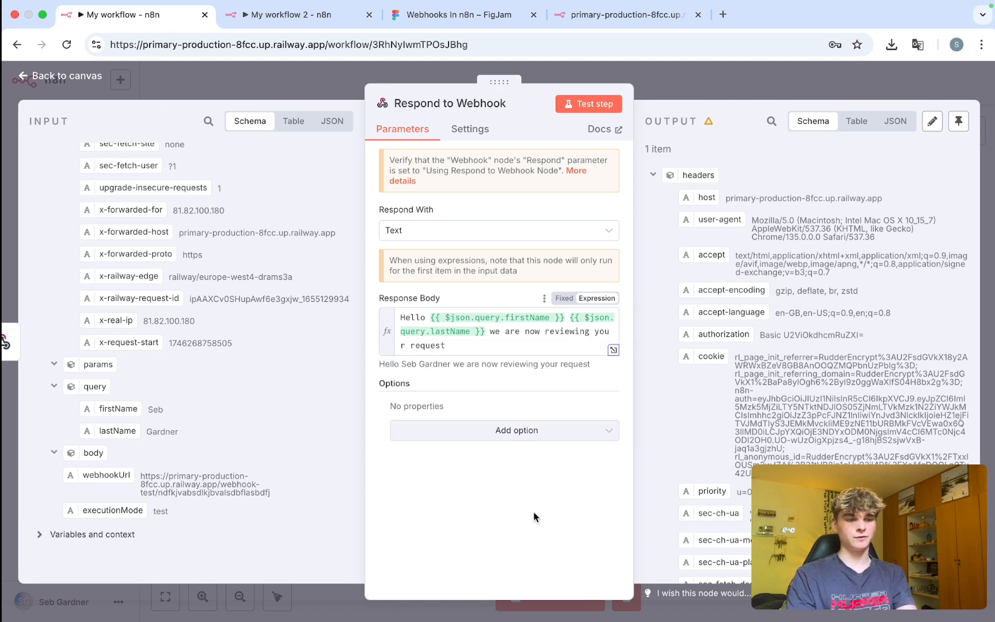
Review the response body text and its result preview.
drag(468, 348, 398, 314)
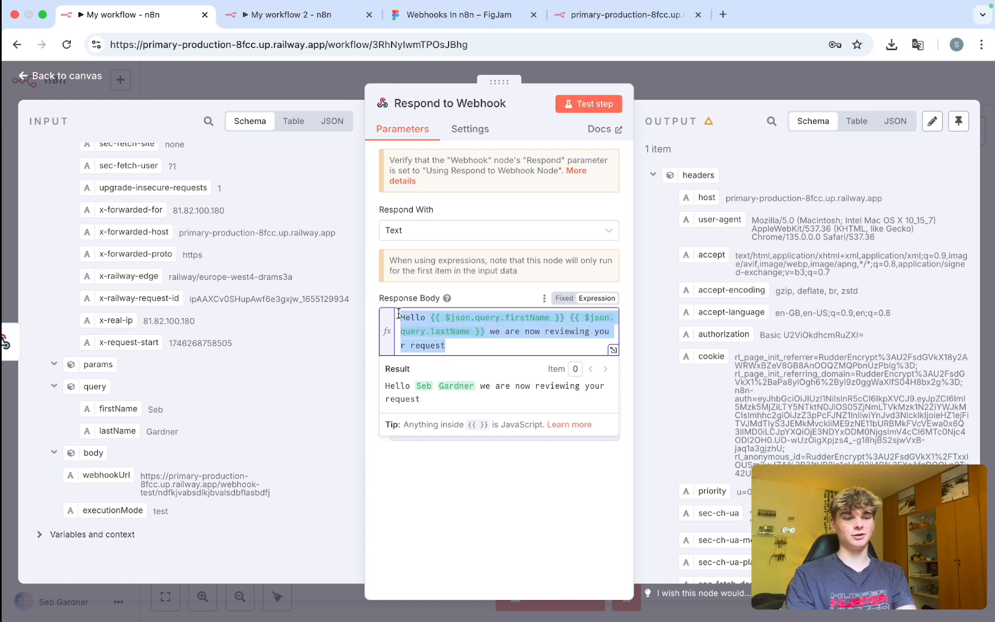
click(420, 398)
drag(419, 399, 386, 387)
click(440, 542)
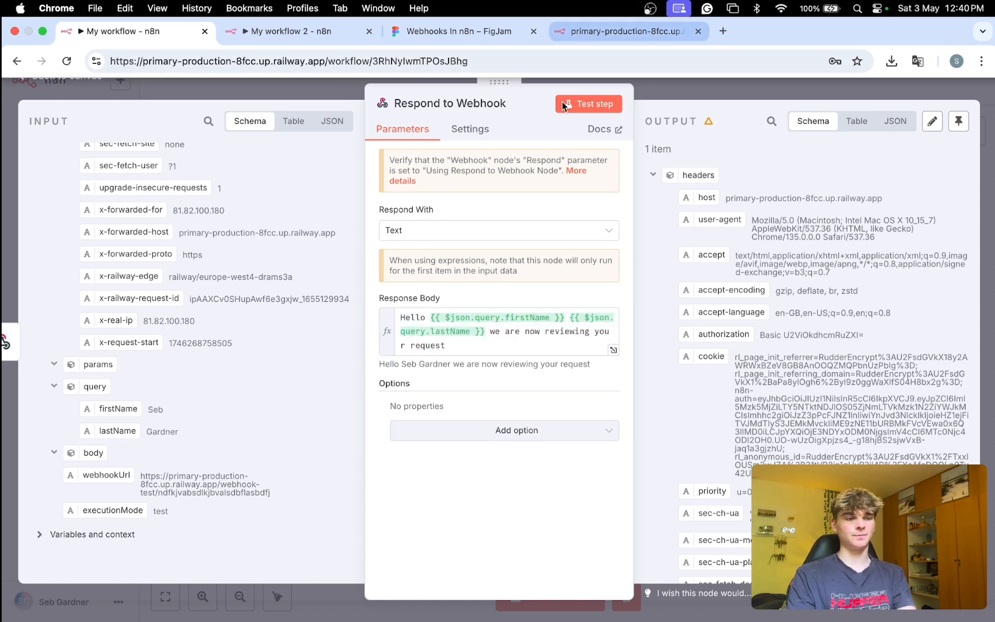
Replace the firstName and lastName values in the test URL with a new name.
click(599, 16)
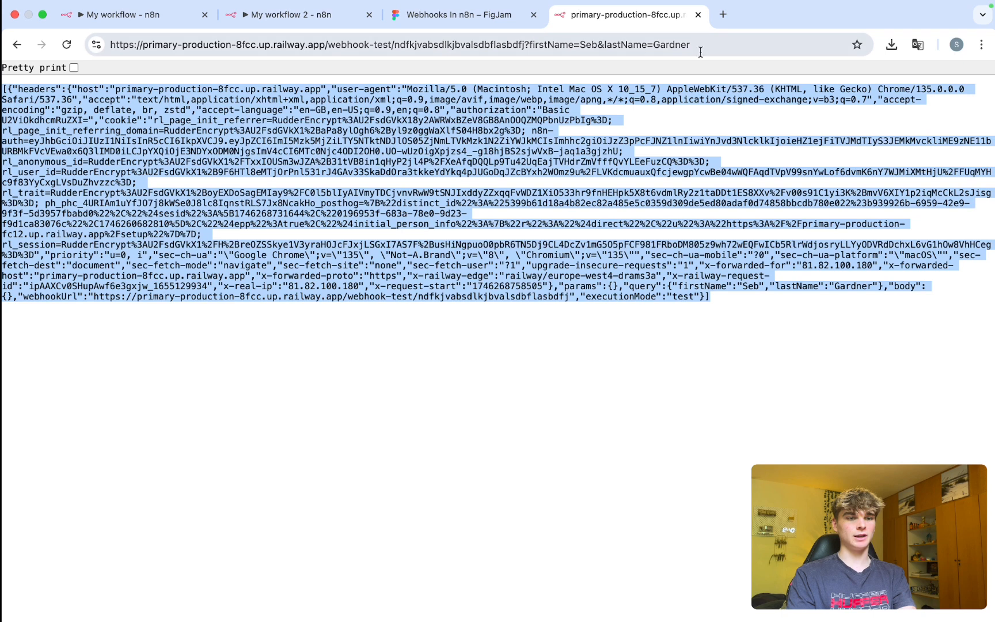
click(609, 44)
double_click(585, 45)
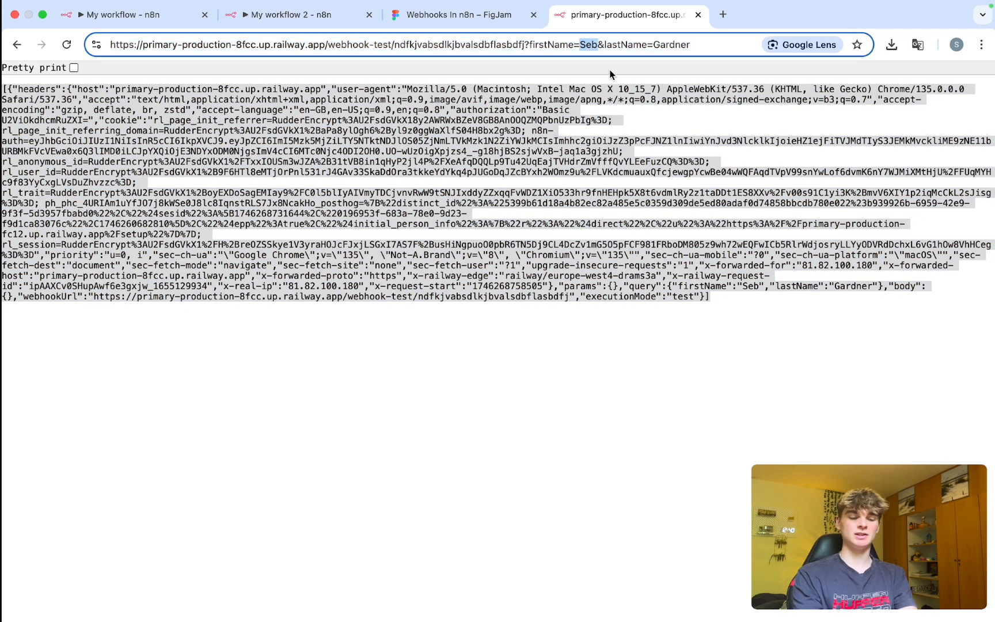
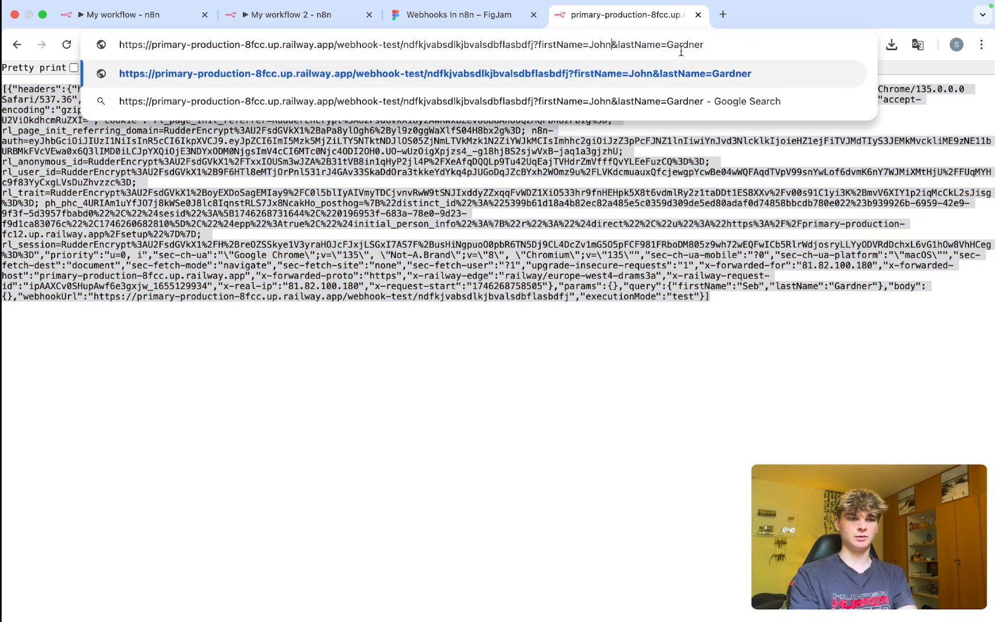
double_click(678, 45)
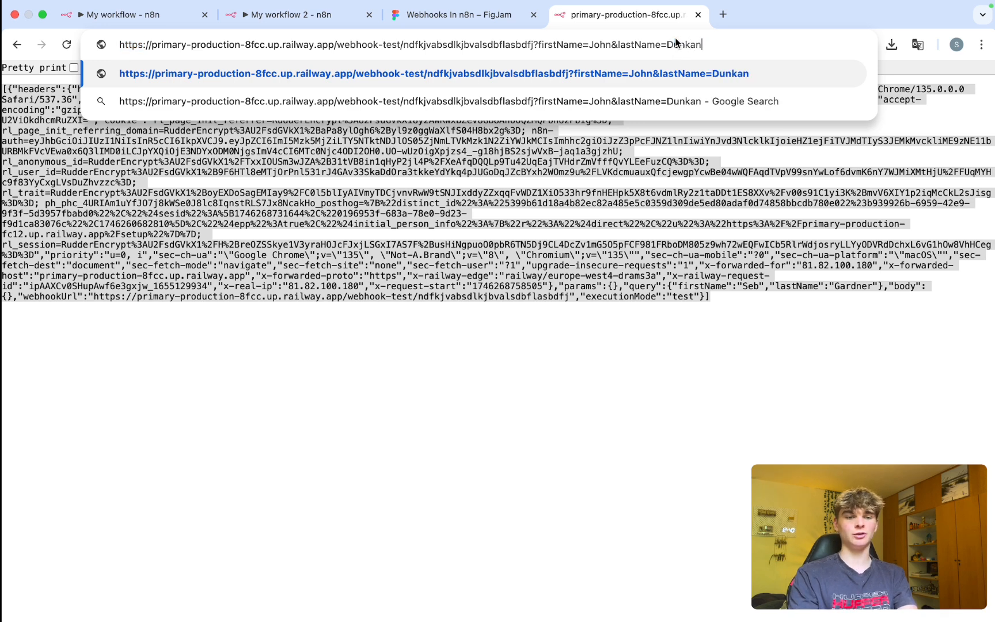
Save and test-run the workflow, then call the edited URL to get the personalized greeting.
click(127, 15)
key(Escape)
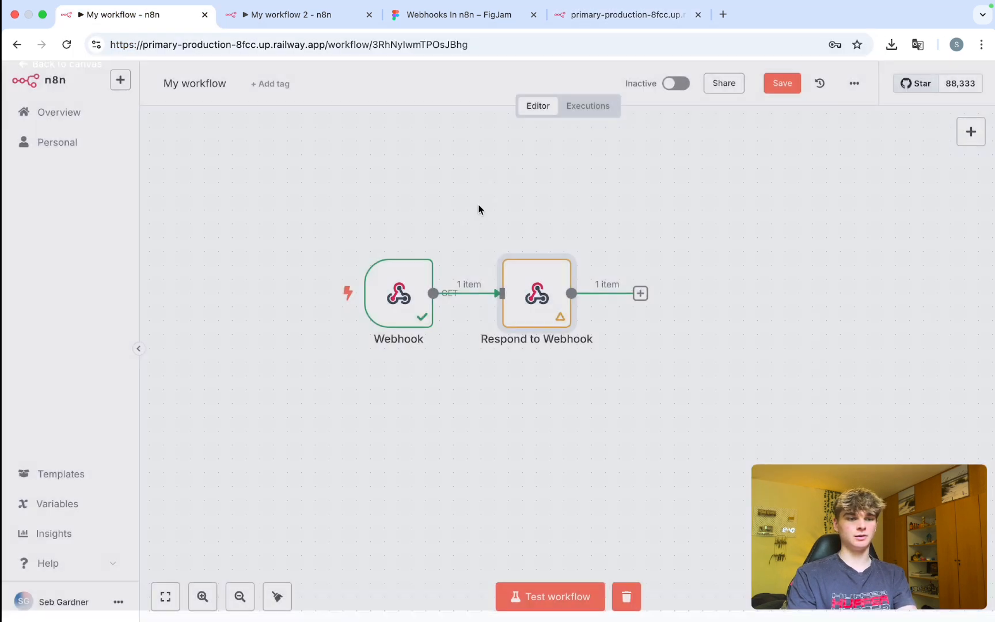
key(super+Return)
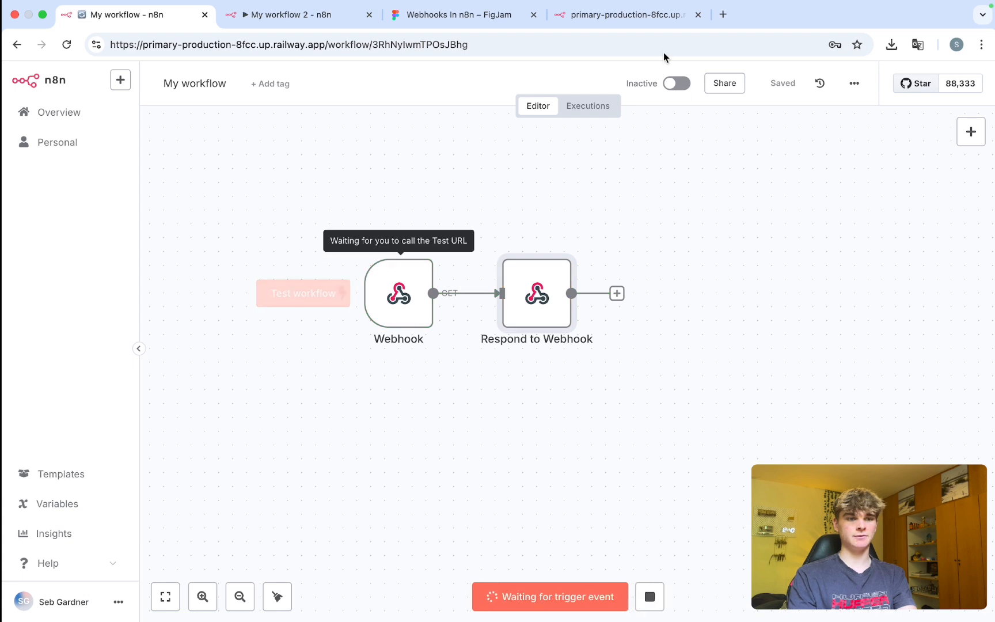
click(623, 18)
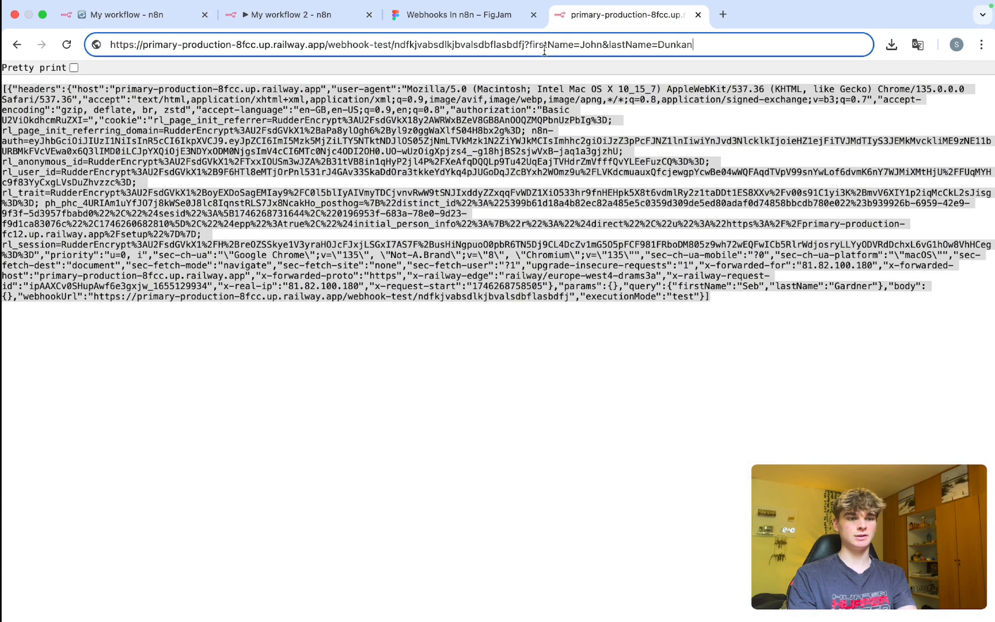
key(Return)
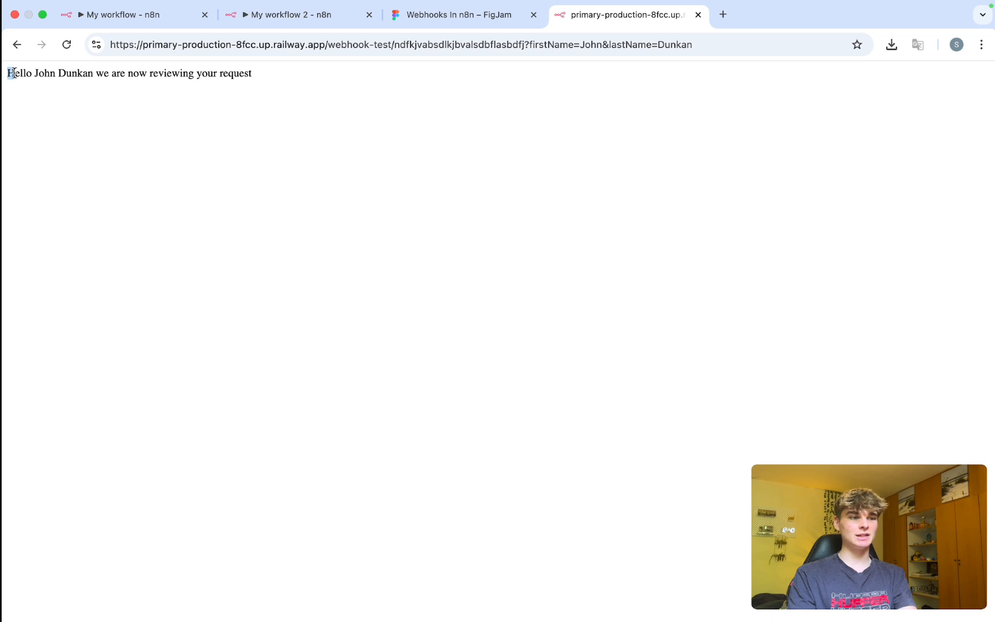
drag(13, 73, 269, 77)
click(63, 77)
Reopen the Respond to Webhook node and inspect its response body expression.
click(130, 15)
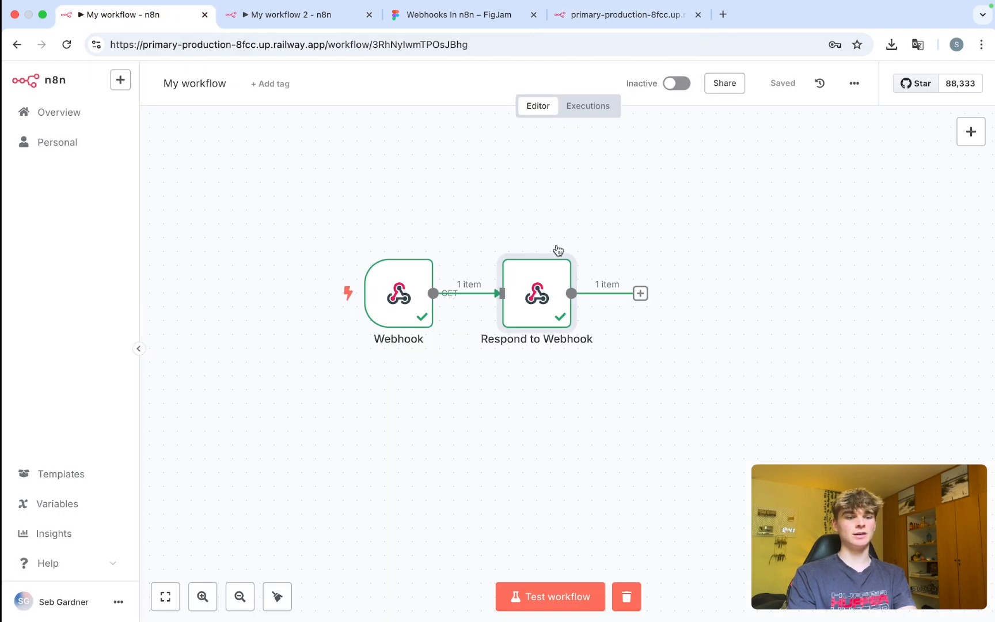
double_click(532, 320)
click(507, 348)
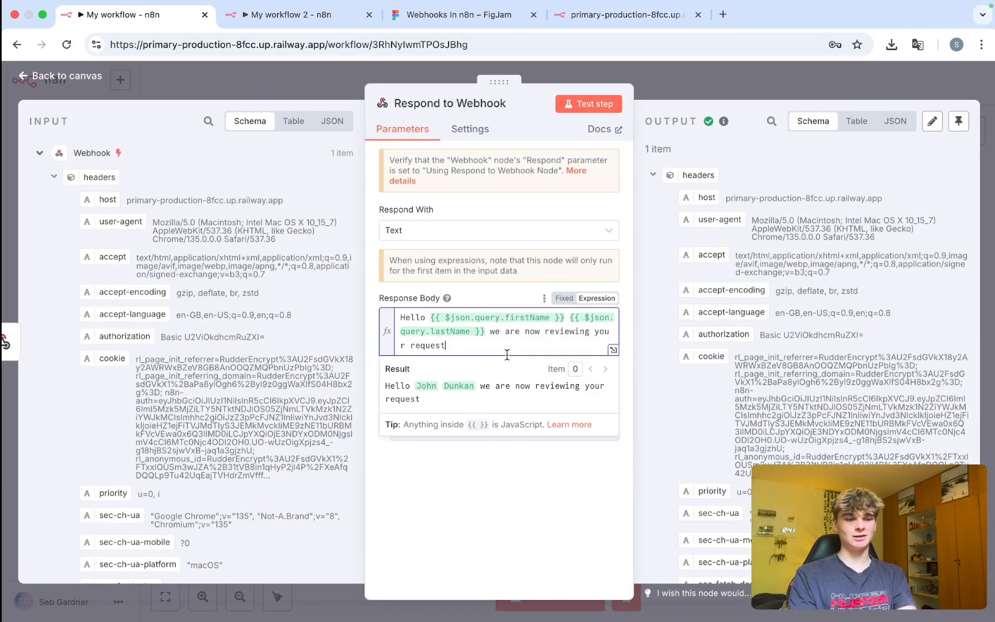
drag(507, 349, 403, 311)
click(471, 293)
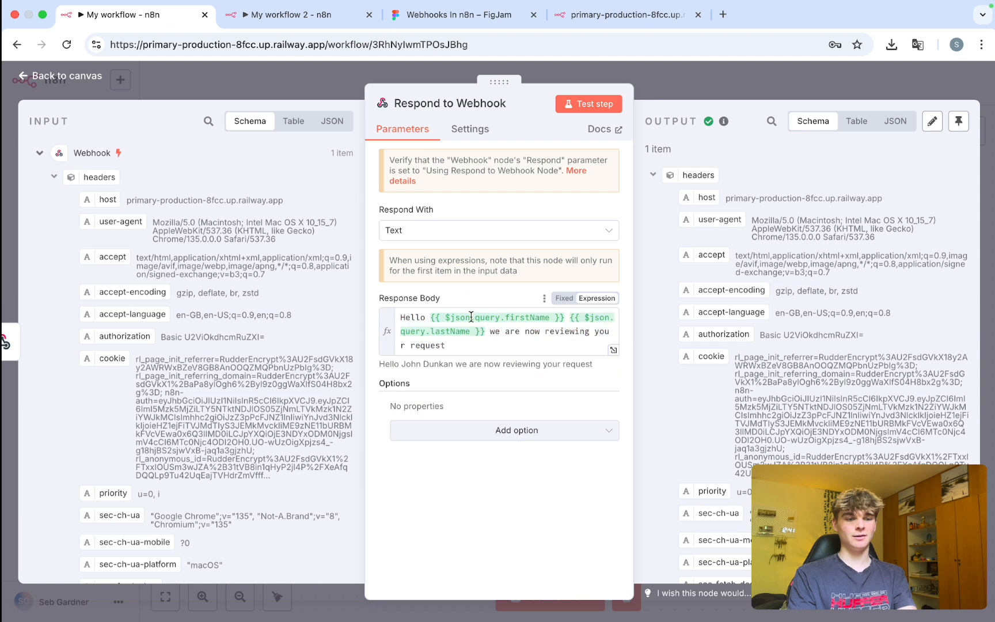
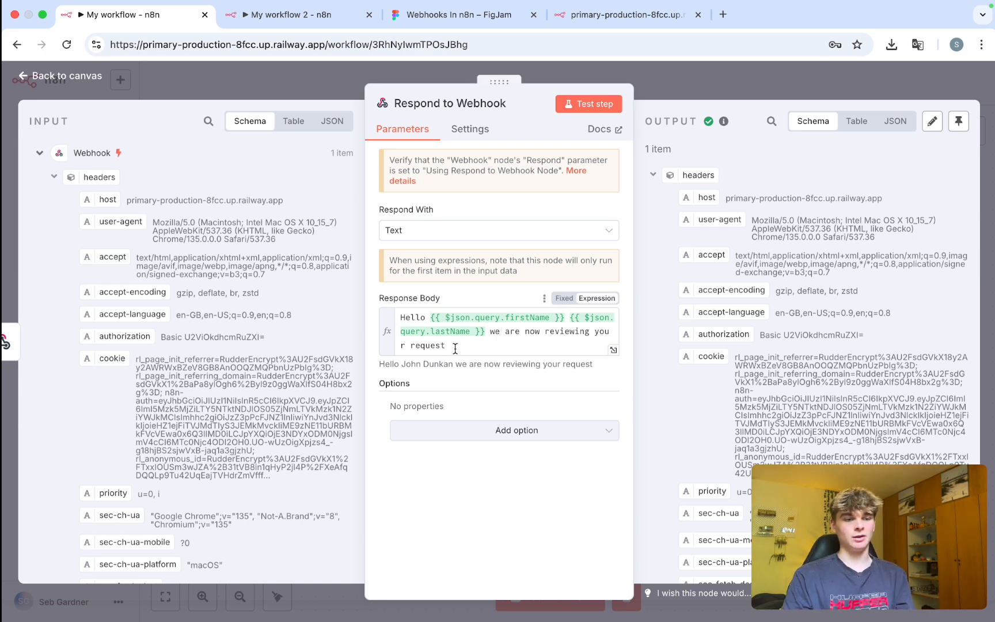
Select the whole greeting expression in the Respond to Webhook node's Response Body.
drag(455, 348, 389, 315)
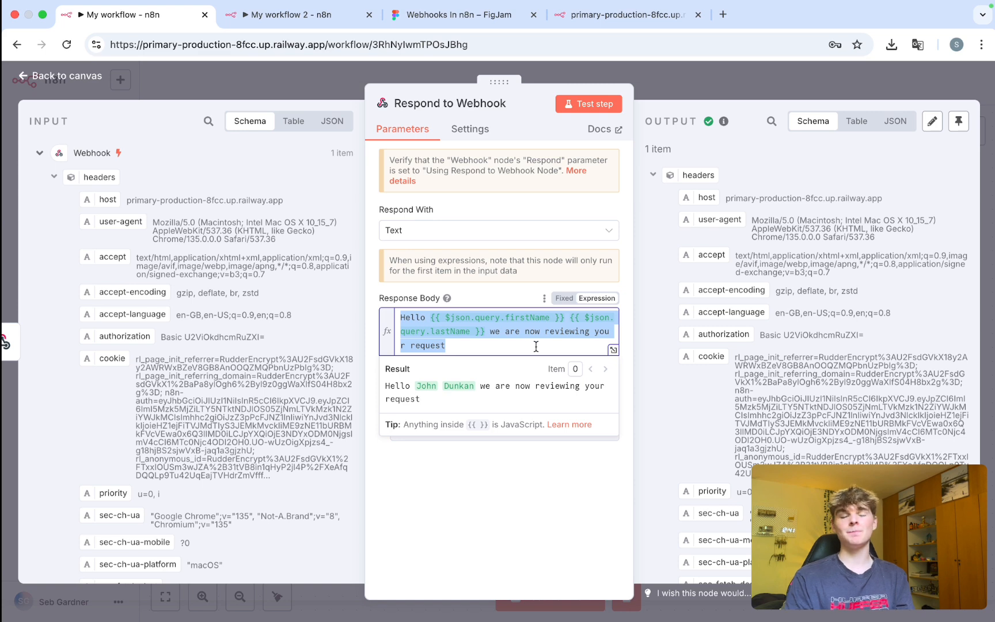
Open ChatGPT in a new tab, stay logged out, and ask 'can you create a simple webpage'.
key(super+t)
text(chatgpt.com)
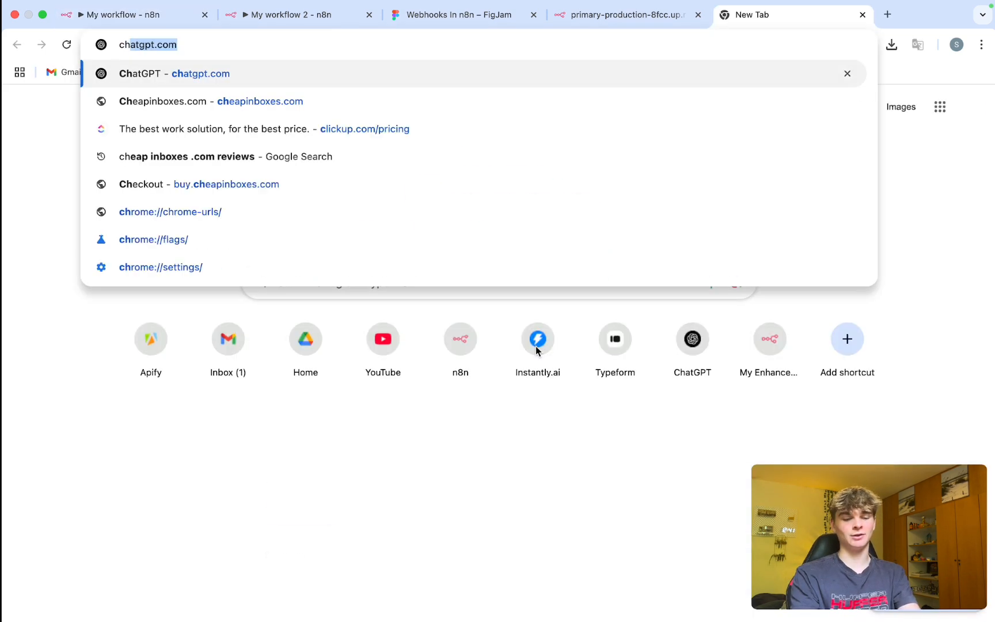
key(Return)
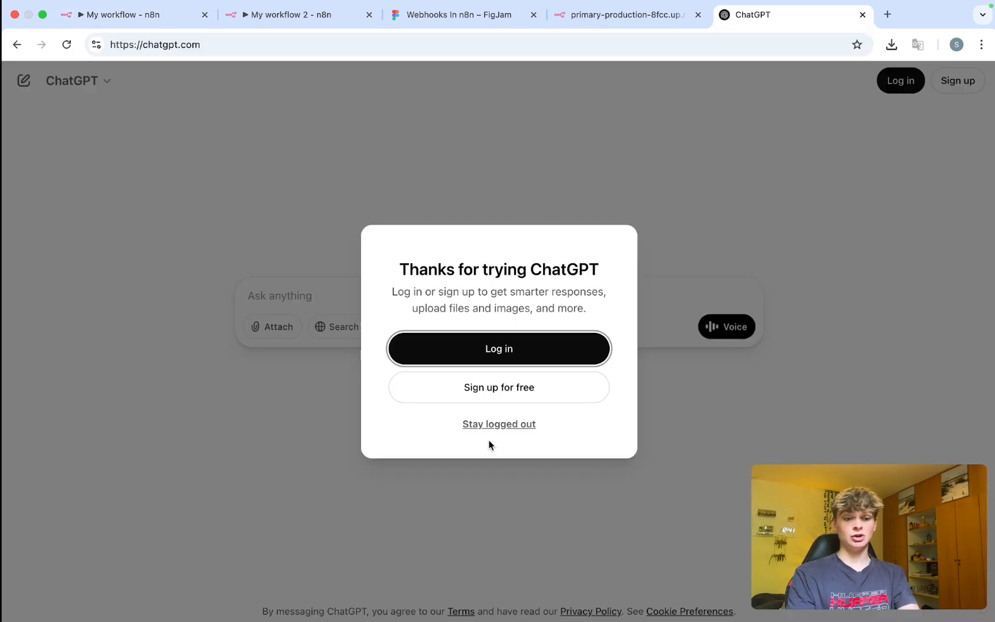
click(483, 427)
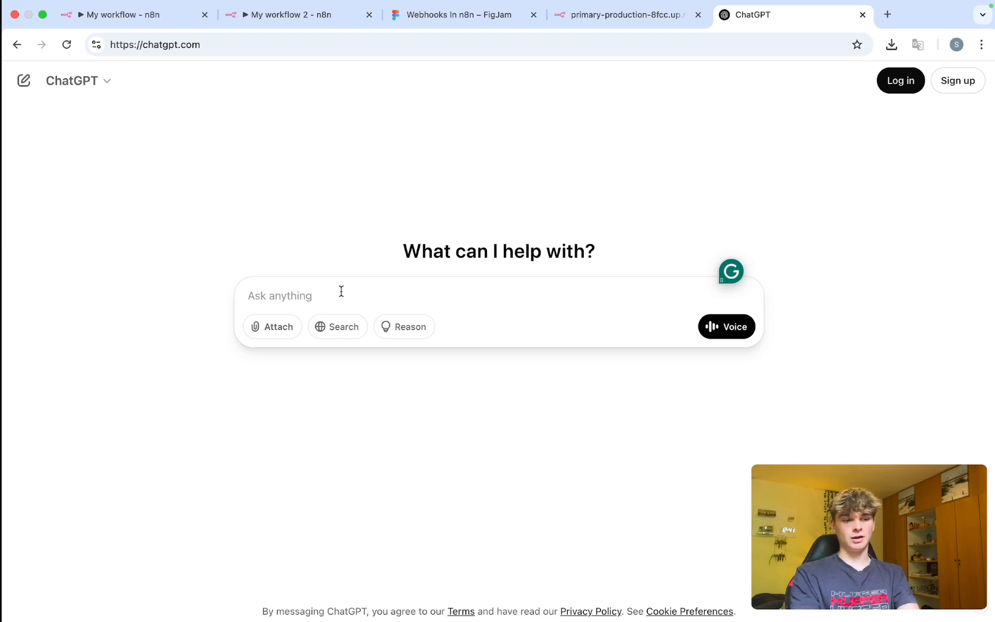
text(can)
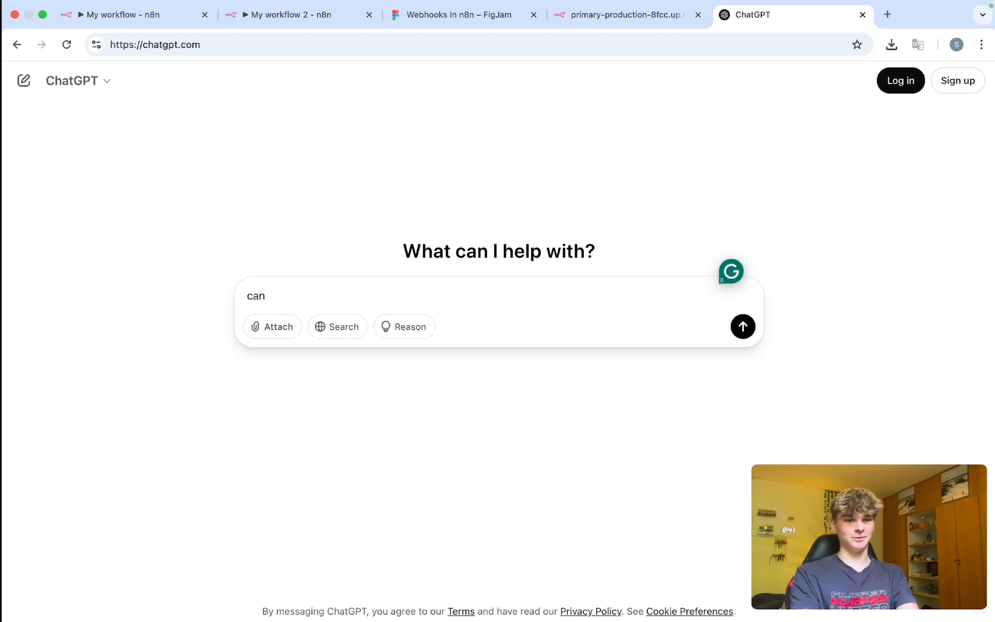
text( you create a )
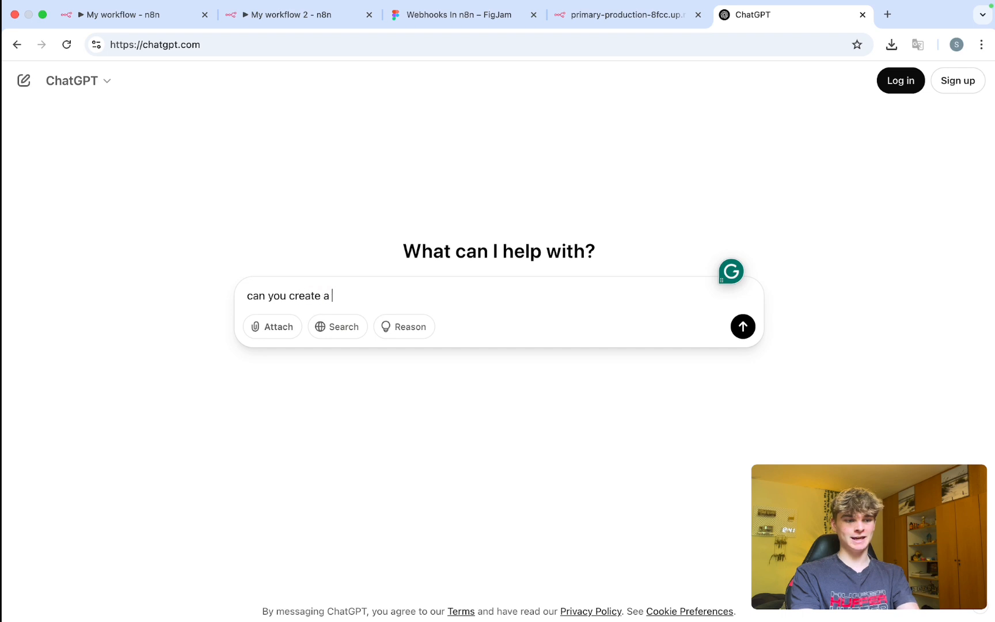
text(simple webpage)
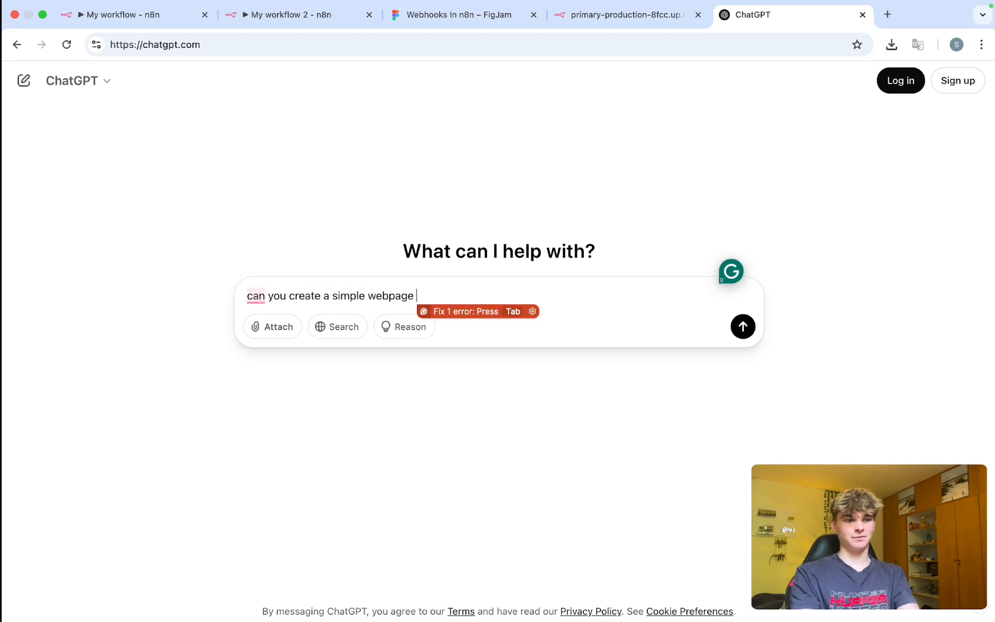
key(Return)
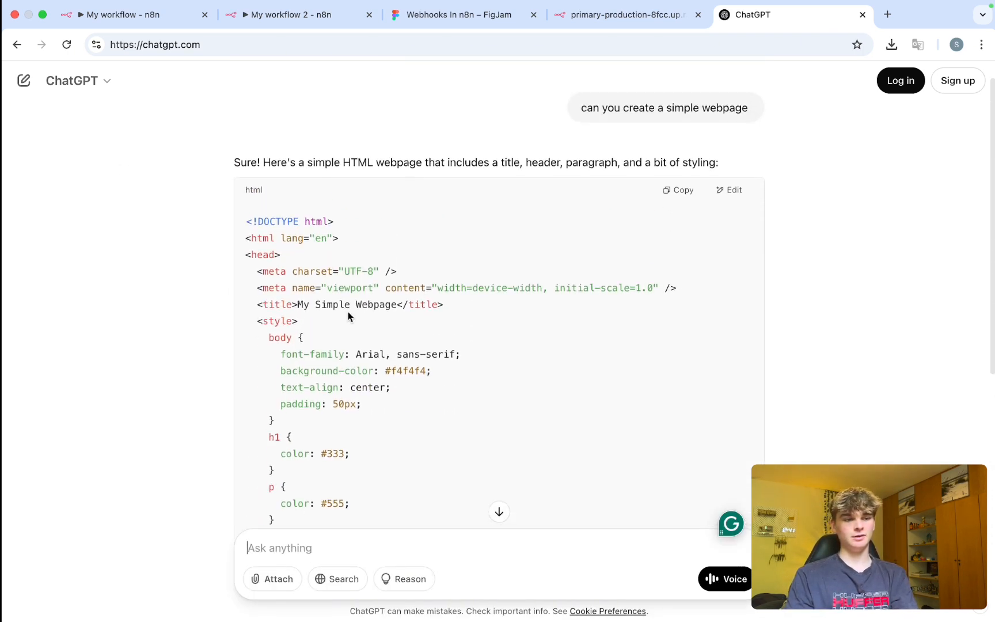
Copy ChatGPT's 'My Simple Webpage' HTML code and return to the n8n workflow.
scroll(348, 315, down, 4)
scroll(753, 229, up, 5)
click(678, 209)
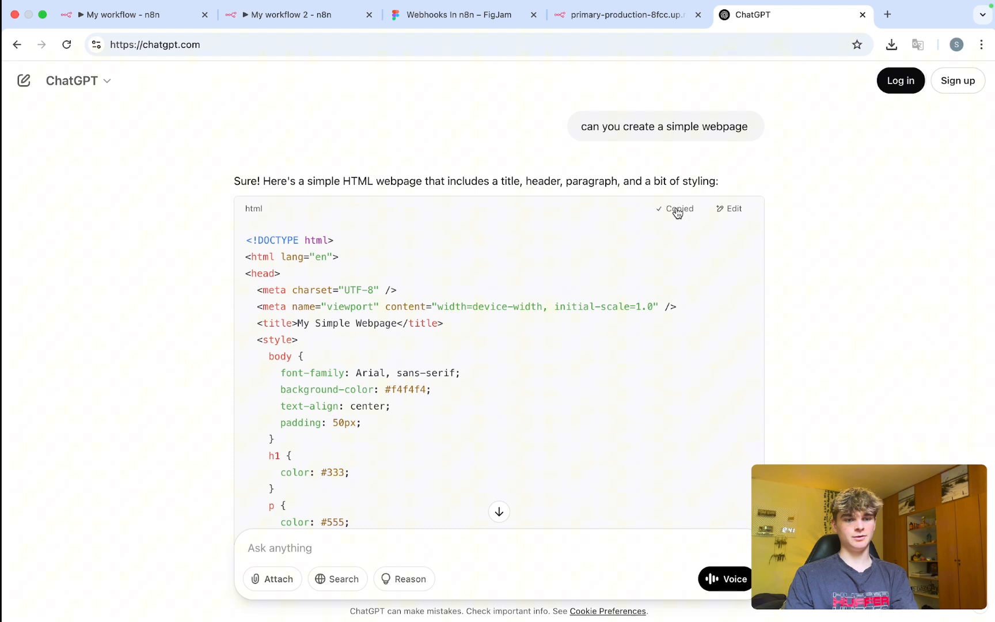
click(171, 19)
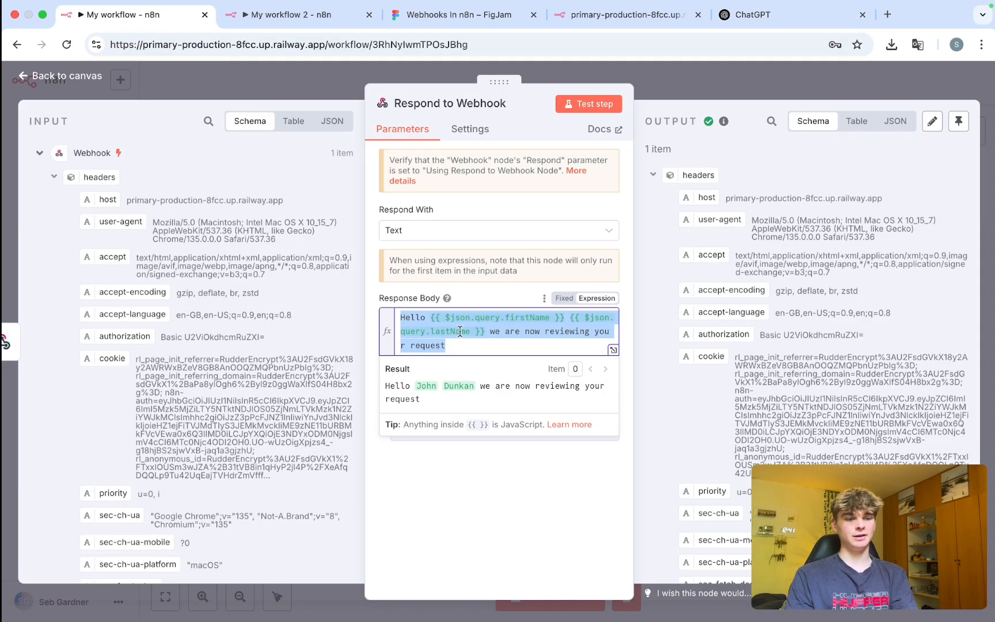
Paste the copied HTML as the Respond to Webhook Response Body, removing the trailing empty line.
key(super+v)
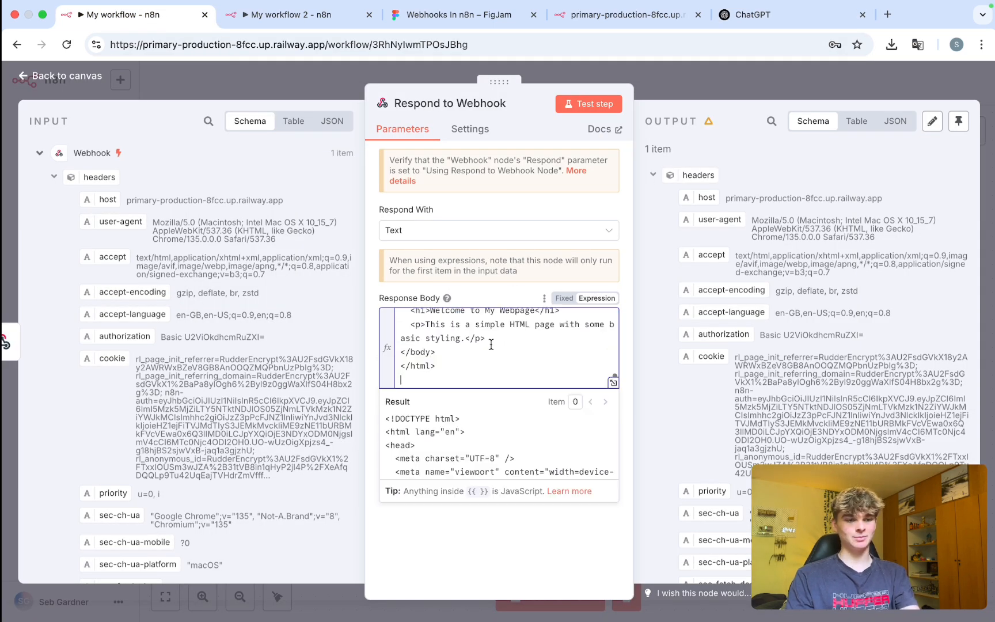
key(BackSpace)
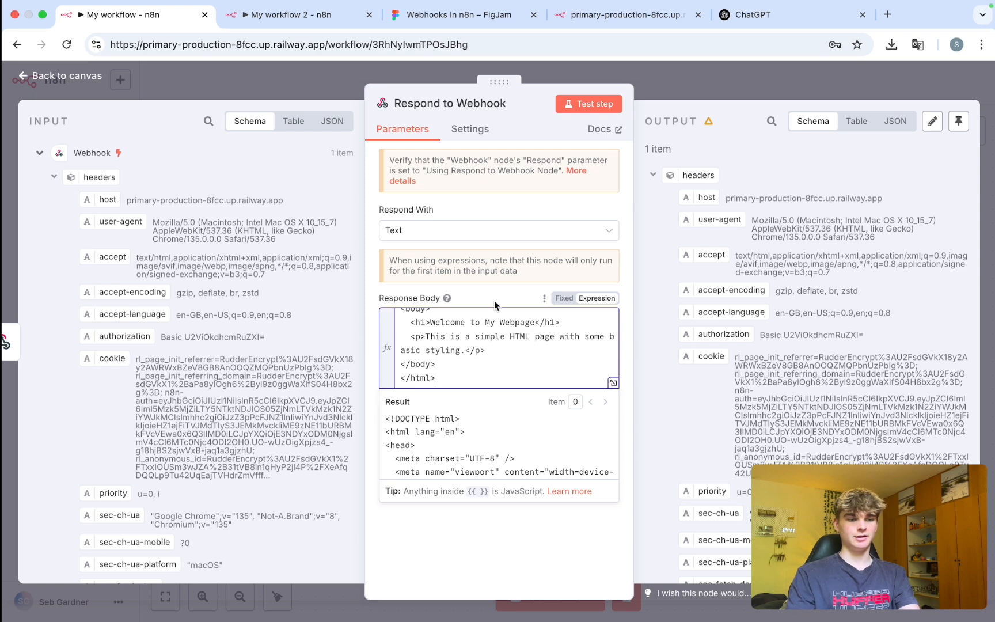
click(602, 182)
click(663, 89)
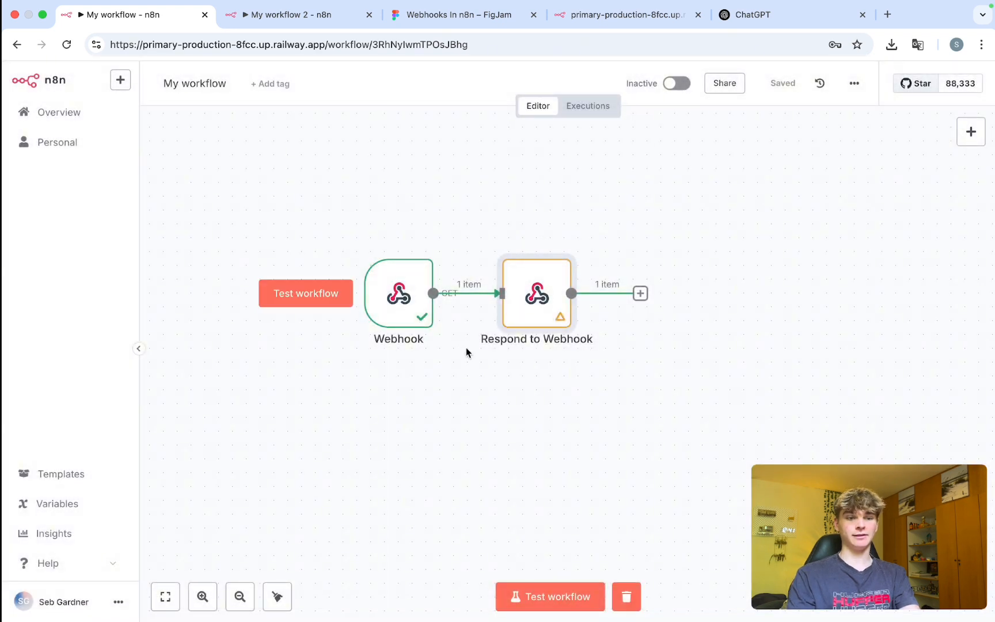
Test-run the workflow and reload the webhook test URL to show 'Welcome to My Webpage'.
key(super+Return)
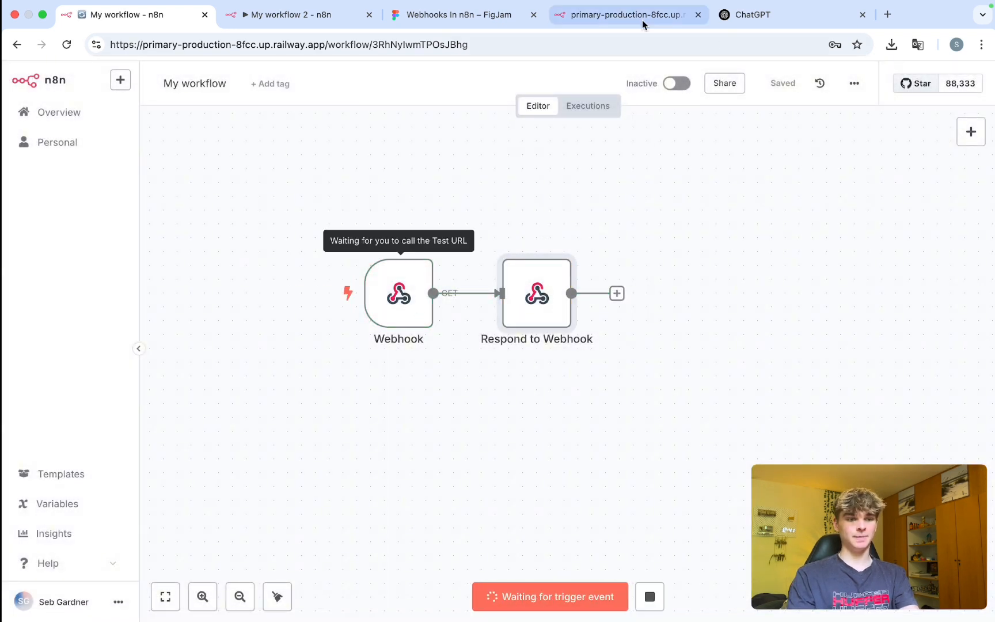
click(642, 20)
click(454, 47)
key(Return)
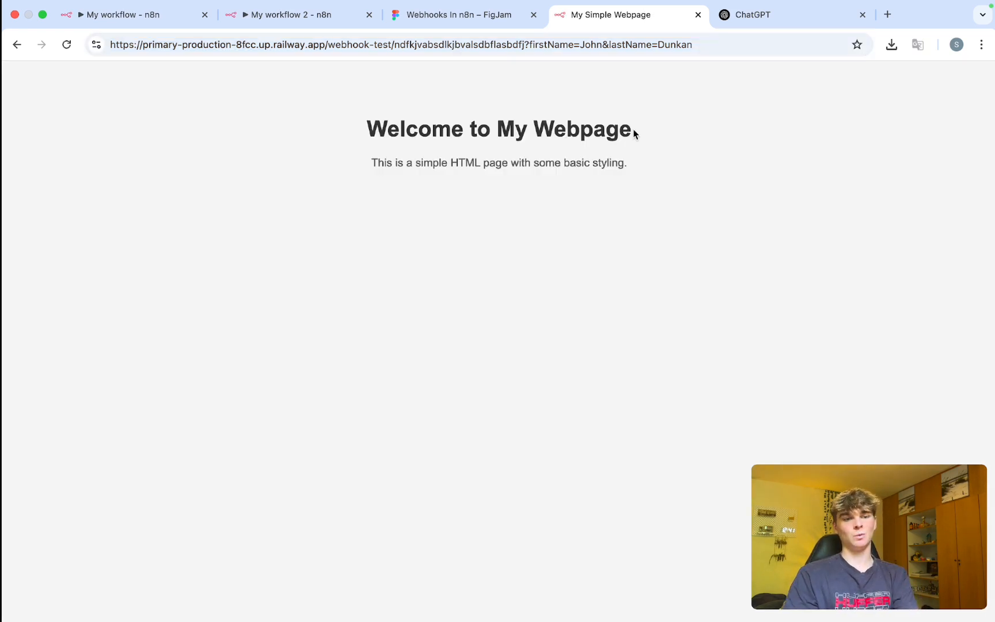
Look over the served page's 'Welcome to My Webpage' heading and paragraph, then return to n8n.
drag(658, 122, 377, 115)
drag(371, 163, 643, 161)
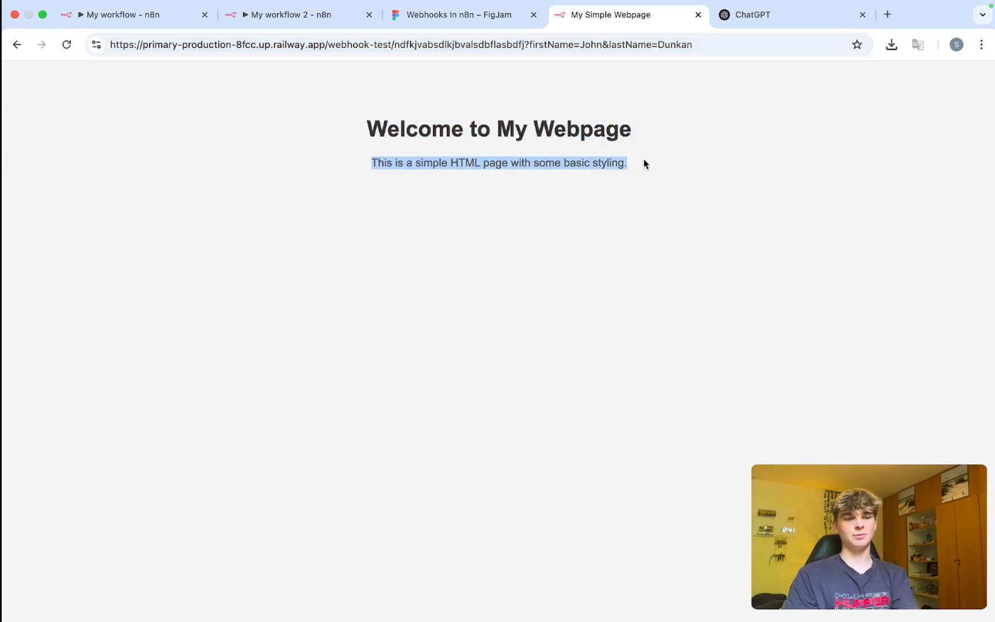
click(565, 164)
drag(370, 135, 631, 138)
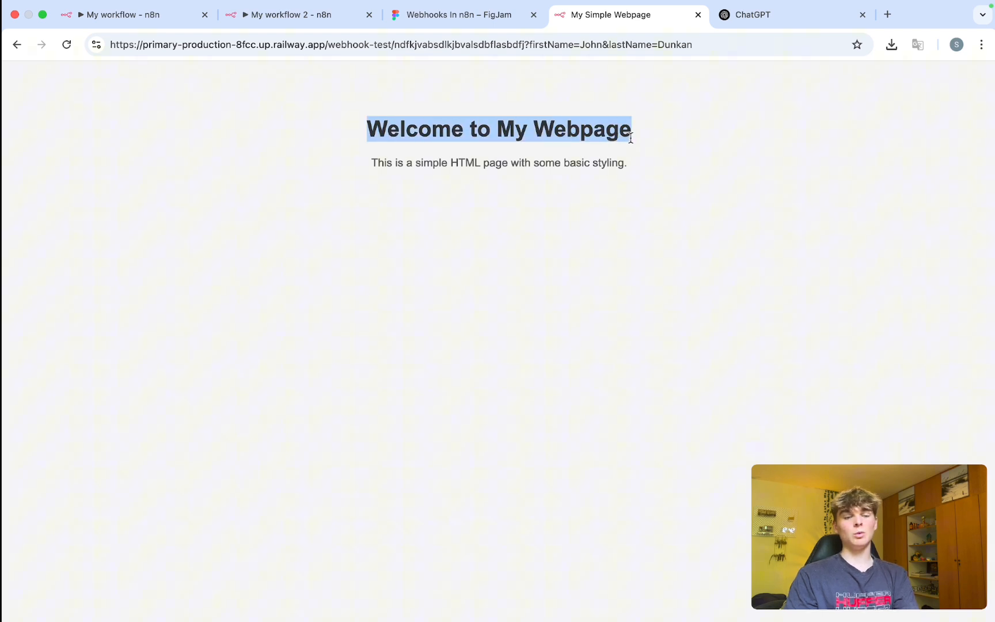
click(440, 134)
mouse_move(380, 130)
mouse_down()
mouse_move(619, 150)
mouse_move(364, 128)
mouse_up()
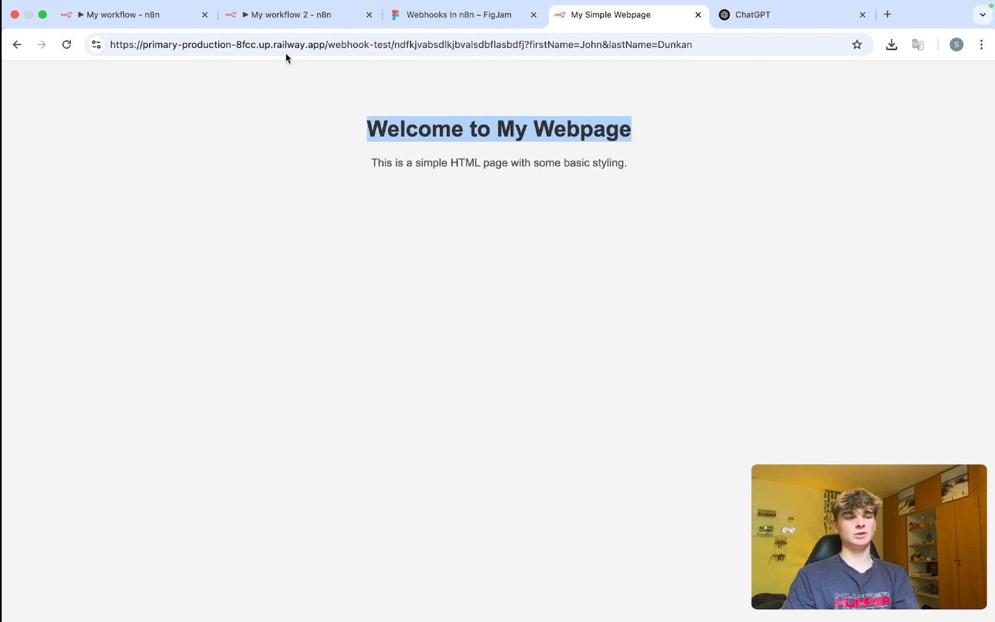
click(104, 15)
Open the Response Body in the full expression editor and delete the 'Welcome to My Webpage' heading text.
mouse_move(506, 237)
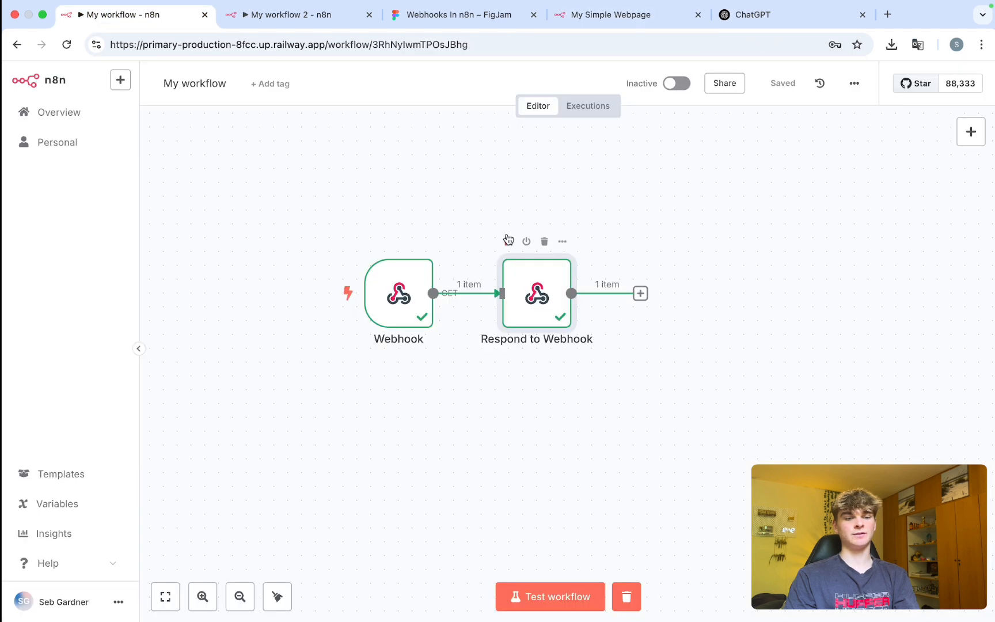
double_click(521, 277)
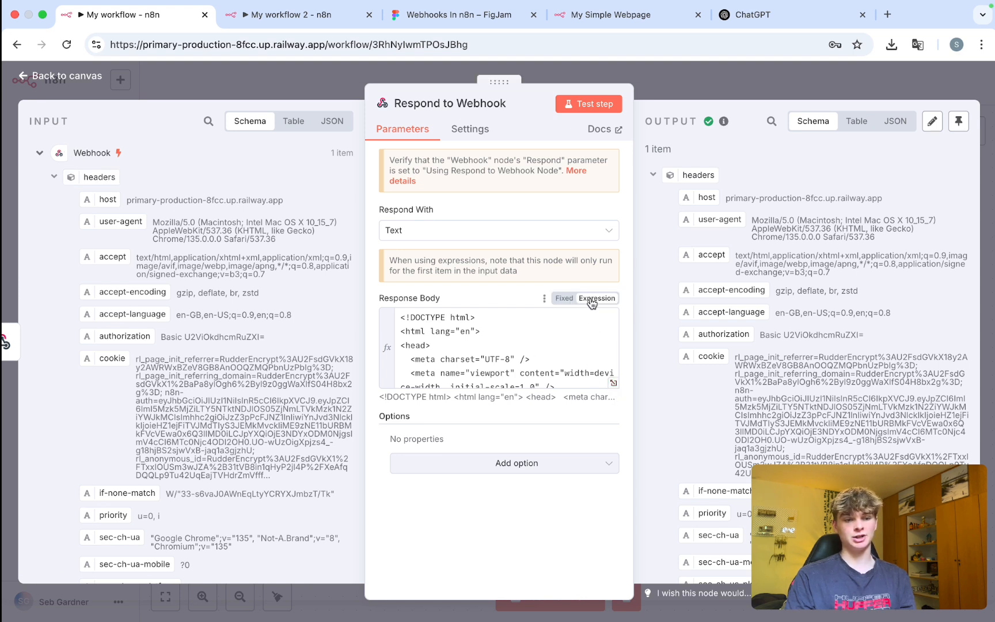
click(614, 384)
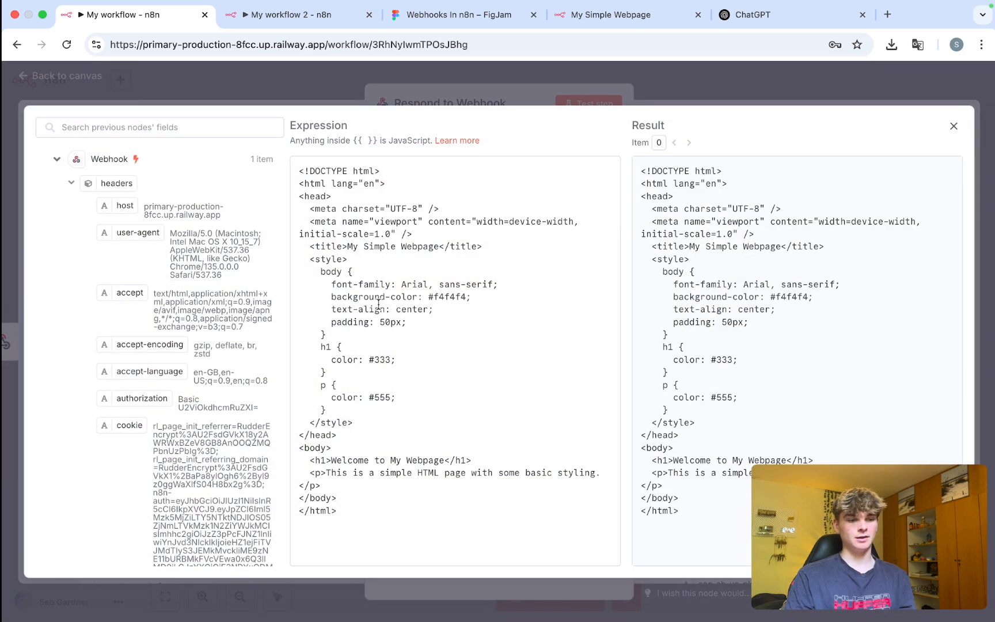
click(610, 16)
key(super+1)
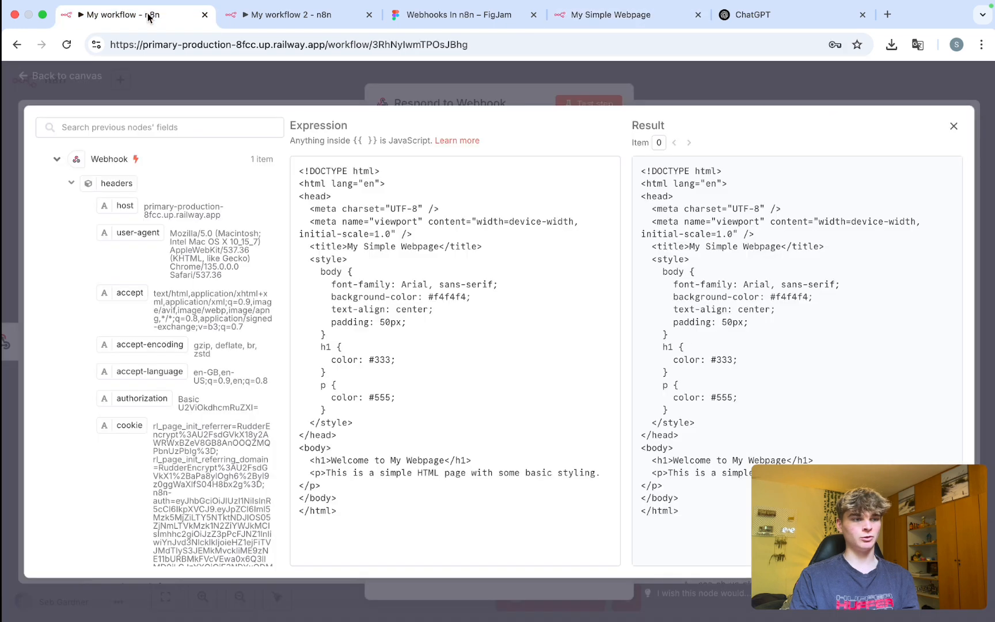
right_click(477, 432)
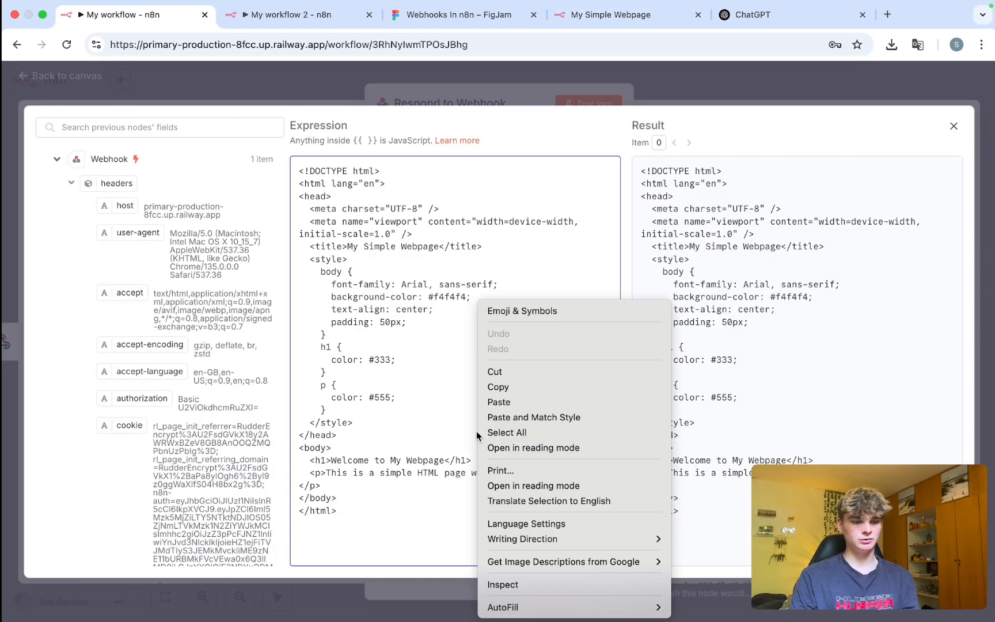
click(735, 388)
click(735, 388)
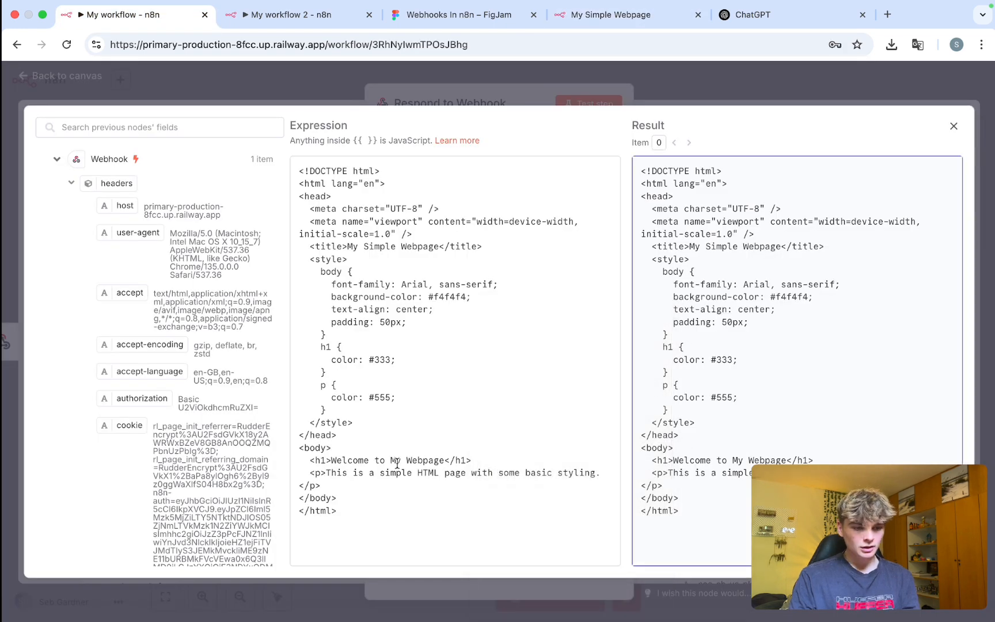
drag(332, 459, 451, 457)
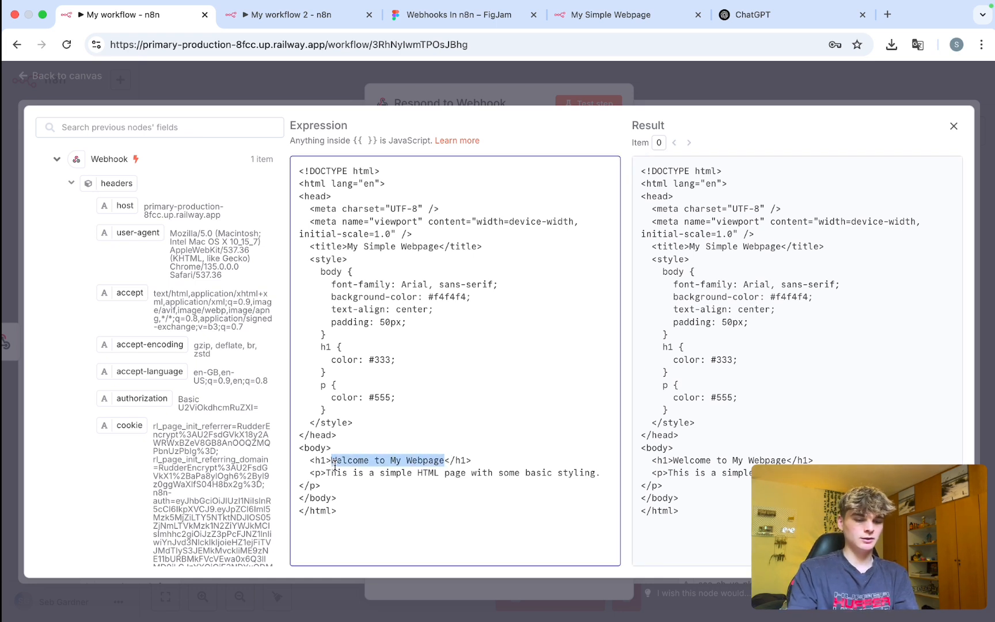
key(BackSpace)
Fill the h1 with 'Welcome', the firstName and lastName query fields, and 'to your custom webpage'.
scroll(177, 316, down, 1)
scroll(177, 316, up, 2)
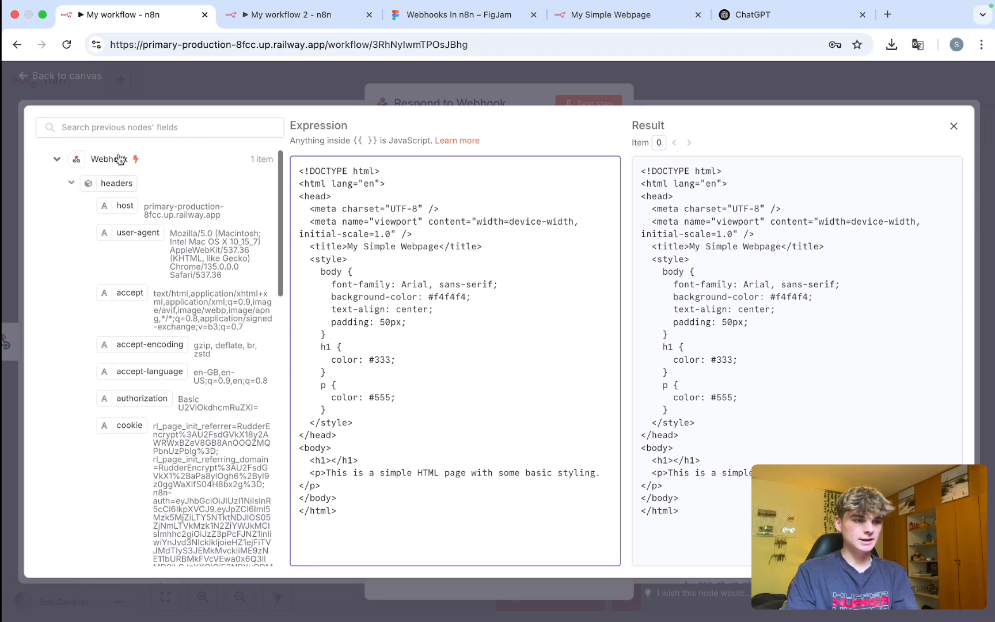
scroll(114, 220, down, 10)
scroll(114, 220, up, 10)
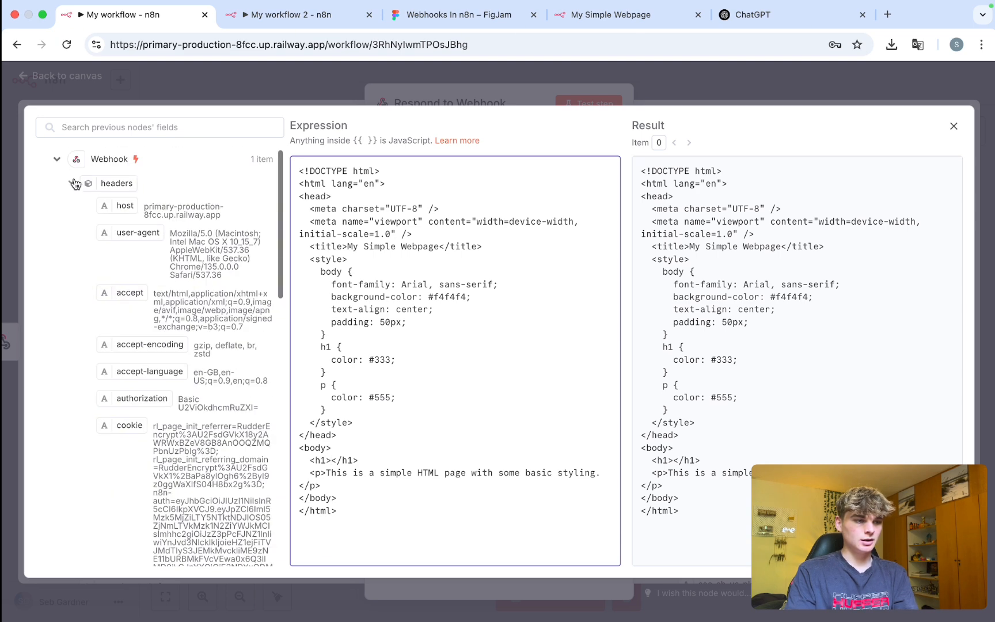
click(71, 183)
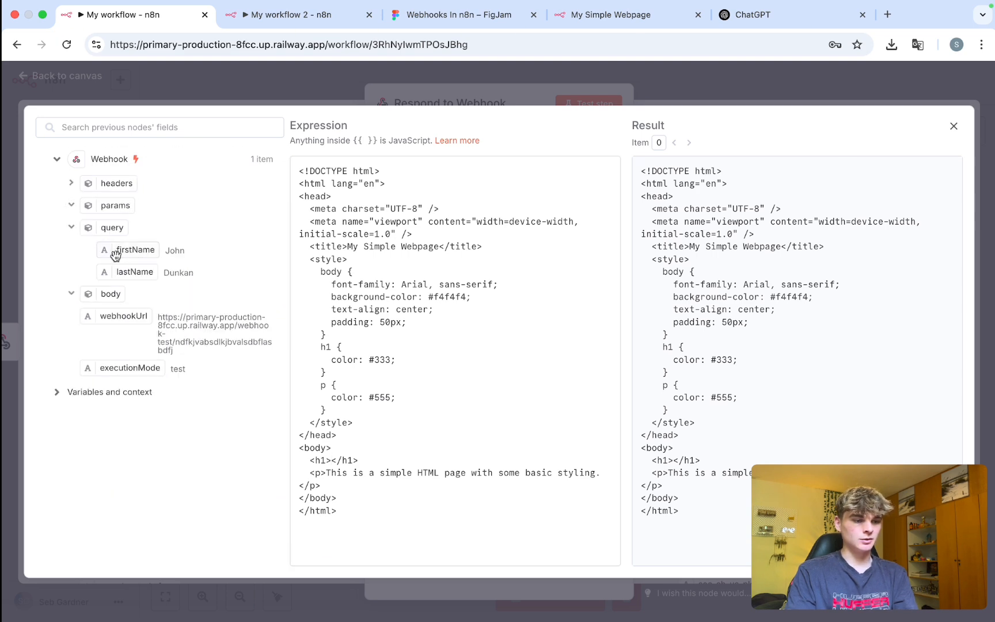
click(335, 460)
text(Welcome)
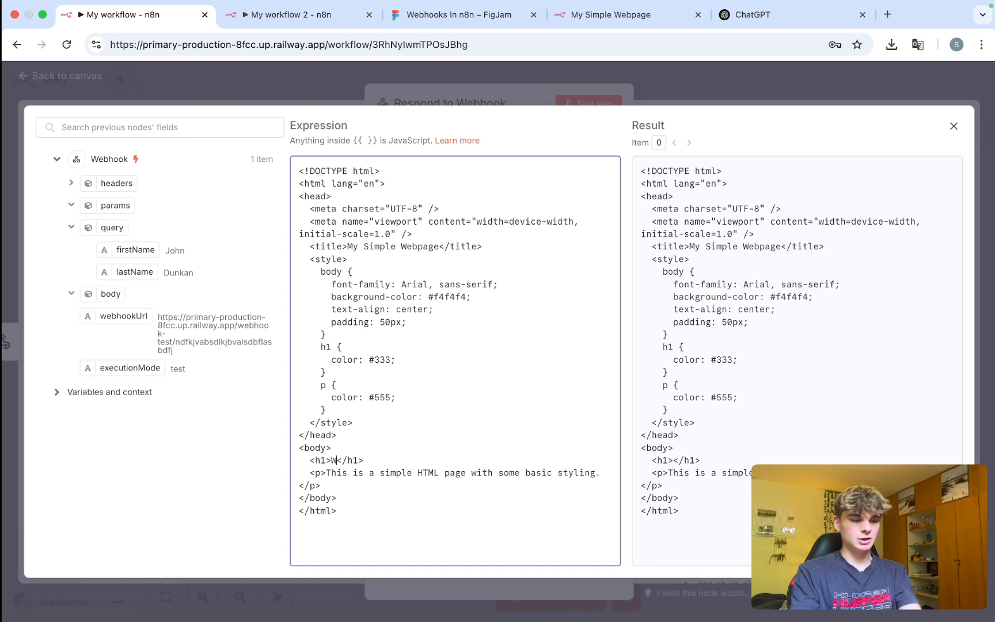
drag(123, 249, 373, 460)
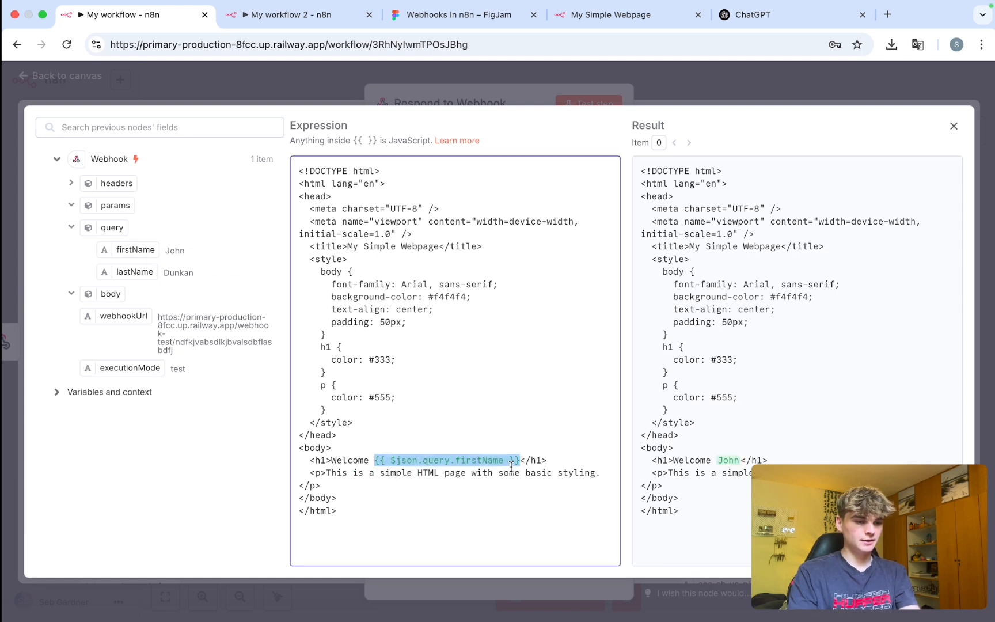
drag(135, 272, 526, 462)
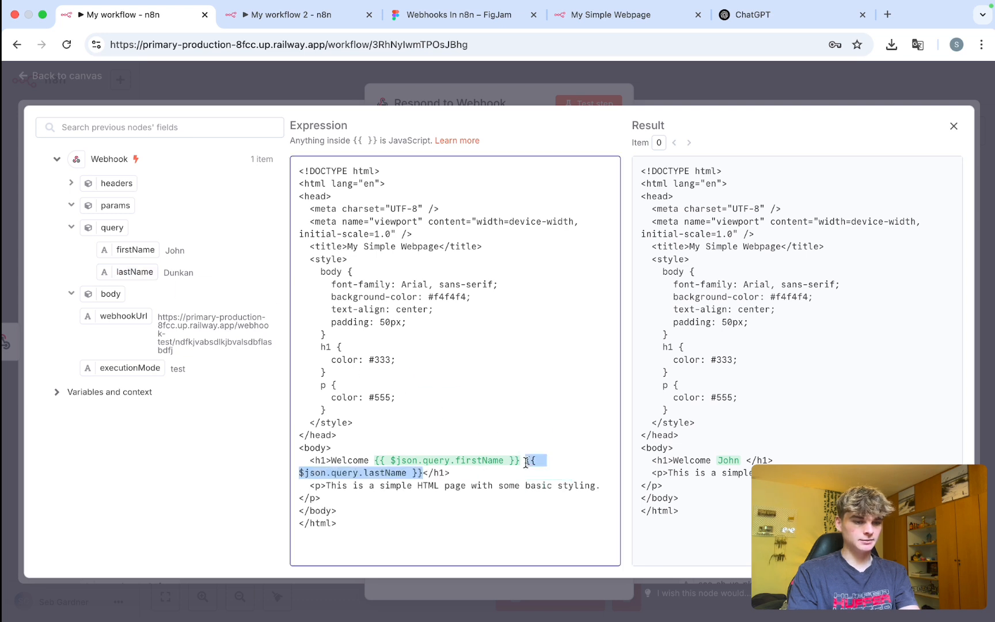
click(424, 473)
text(to your cu)
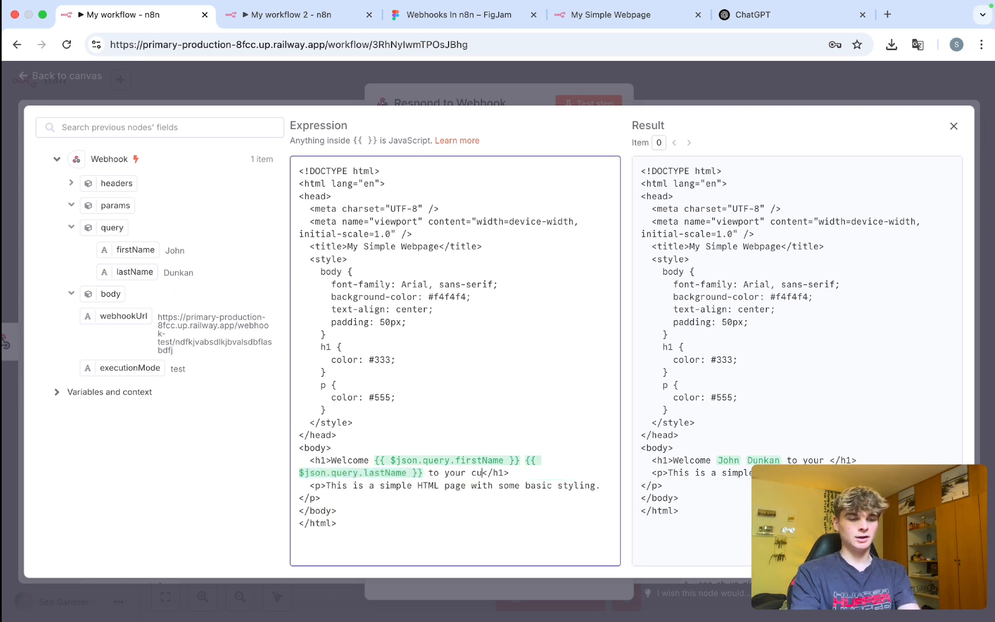
text(stome)
key(BackSpace)
text(webpage)
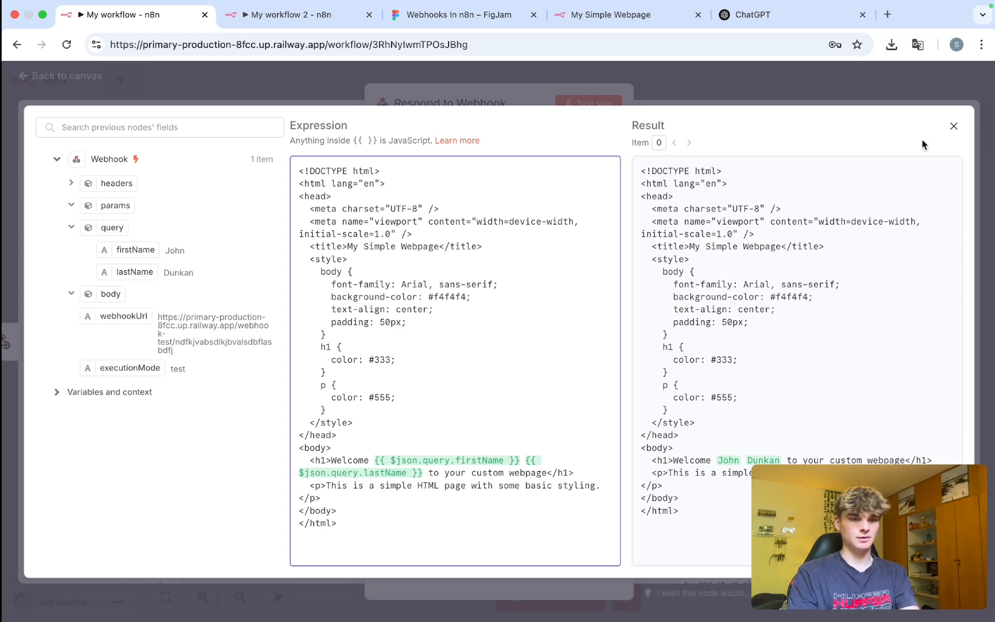
click(953, 125)
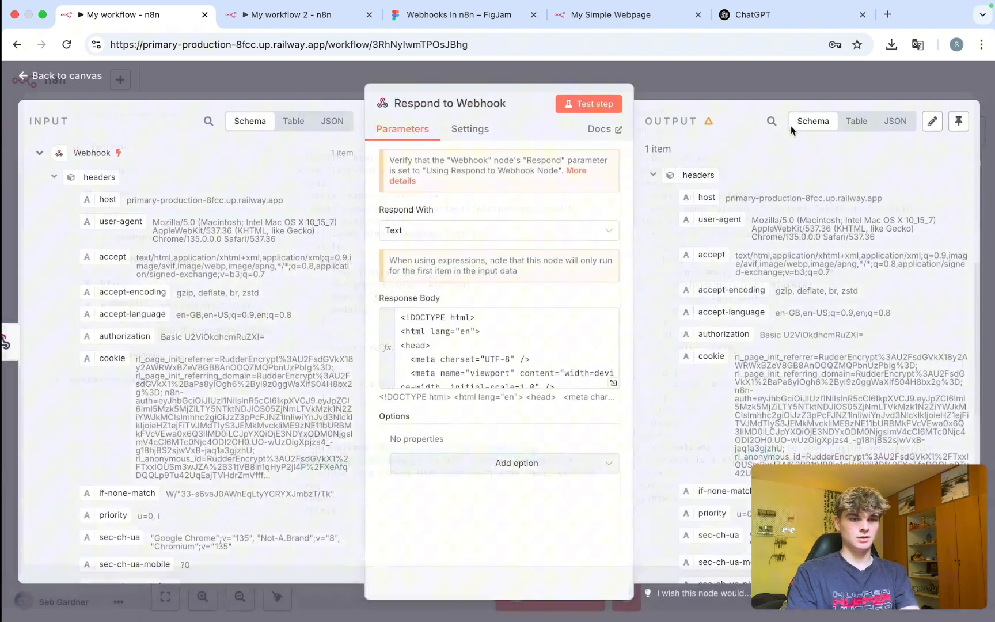
click(718, 85)
Test-run the workflow and reload the webpage, whose heading now greets the URL's first and last name.
key(ctrl+Return)
click(615, 15)
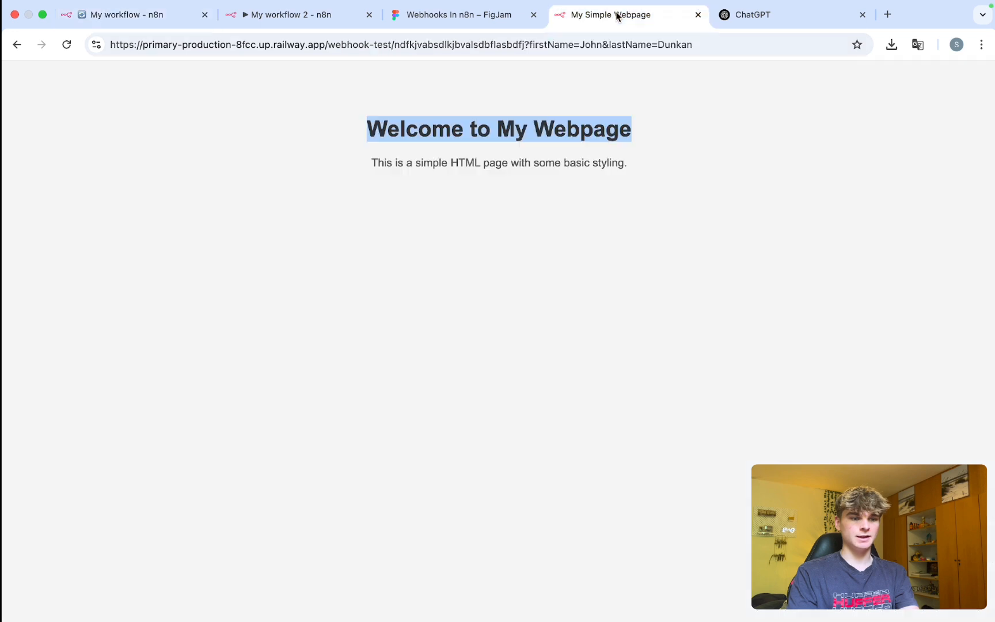
click(452, 45)
key(Return)
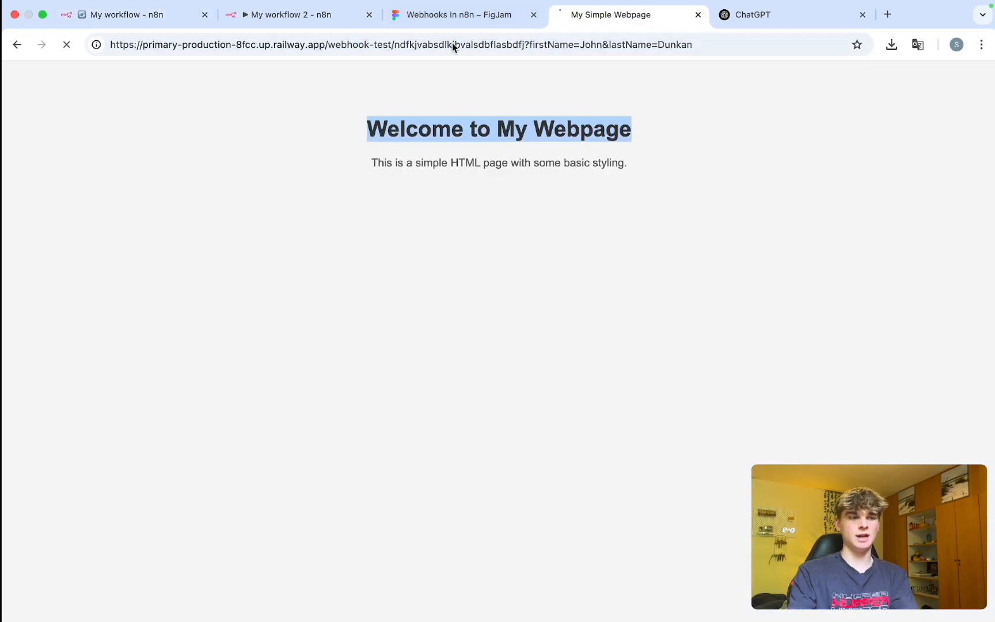
drag(261, 129, 757, 143)
click(601, 136)
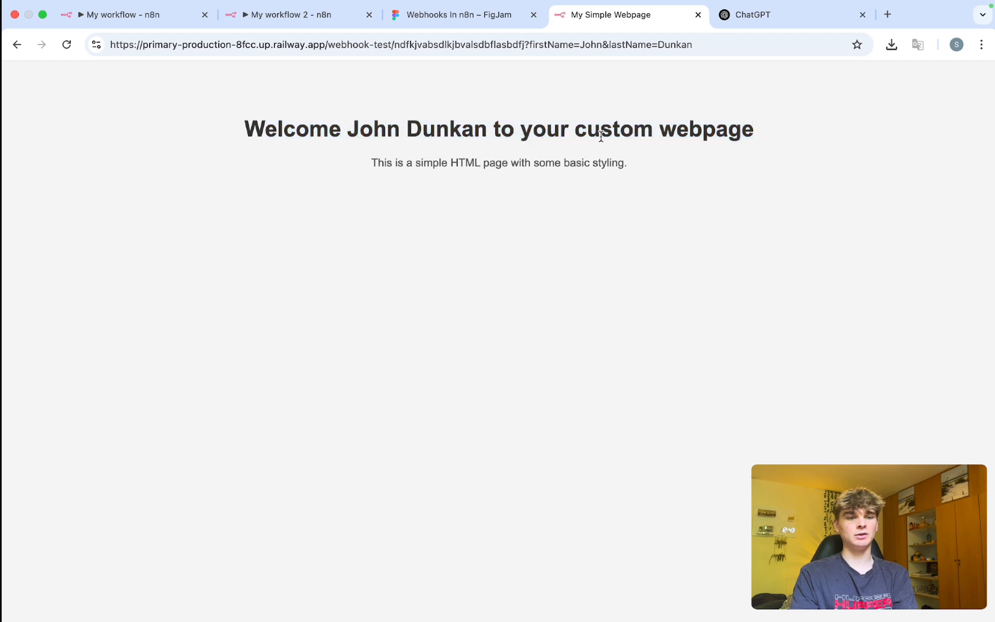
triple_click(471, 126)
click(578, 118)
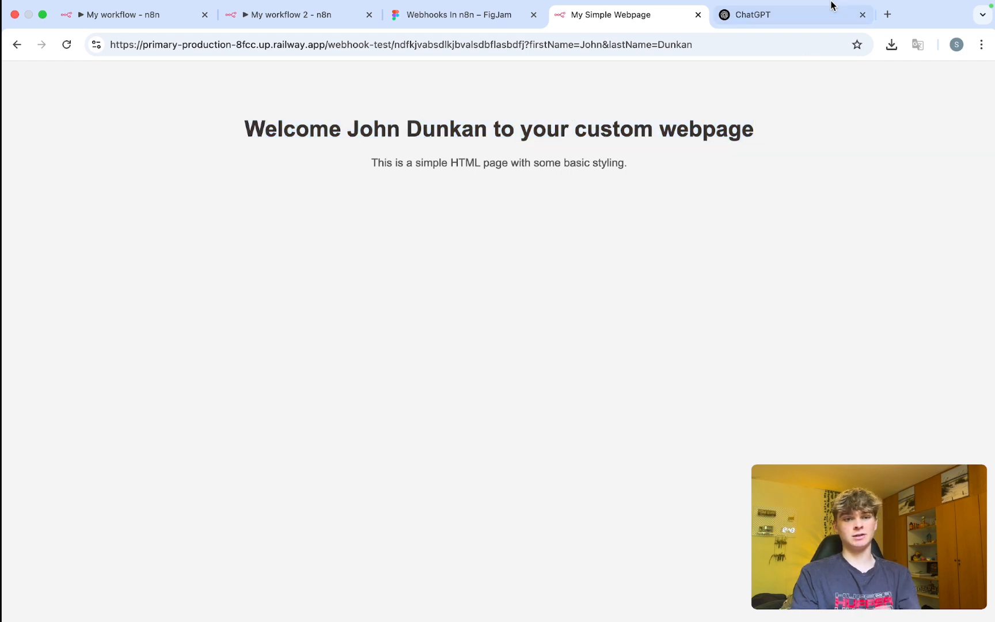
click(830, 12)
click(309, 532)
Write 'can you add some mroe cool things to this html:' in ChatGPT, then reopen Respond to Webhook.
text(can )
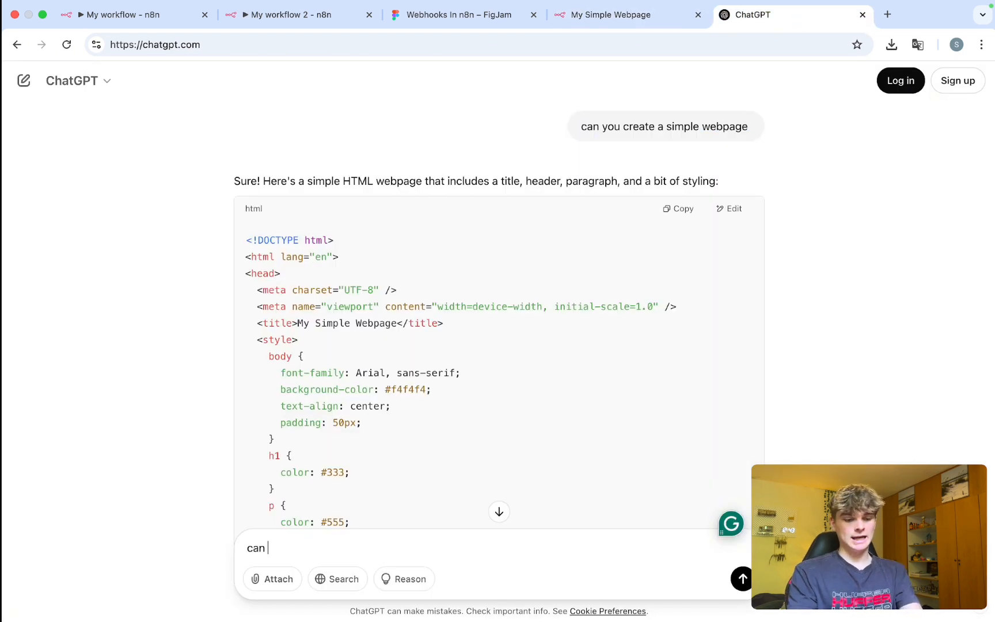
text(you add some mroe coo)
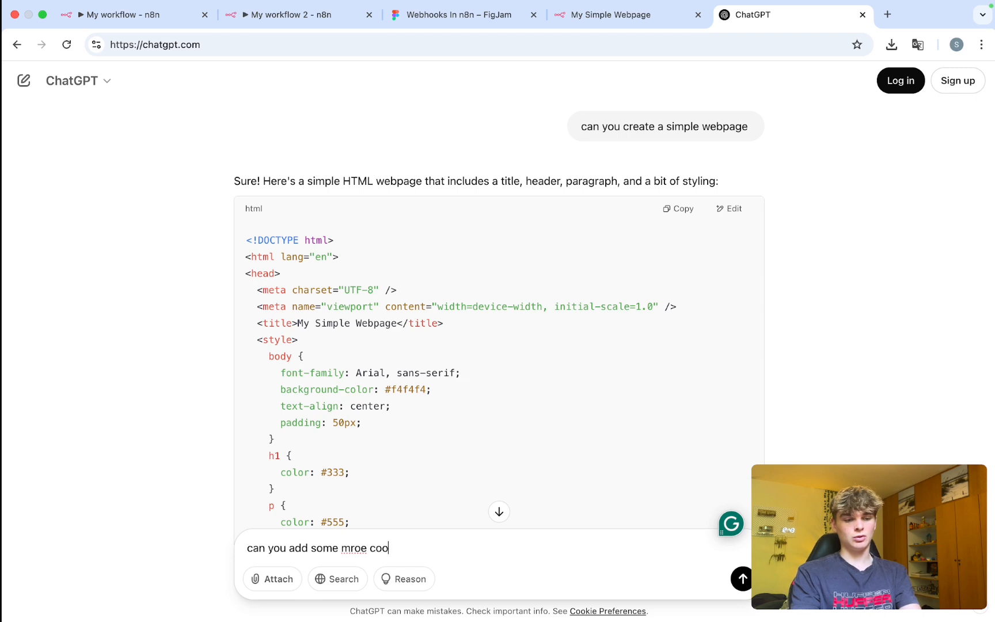
text(l things to this)
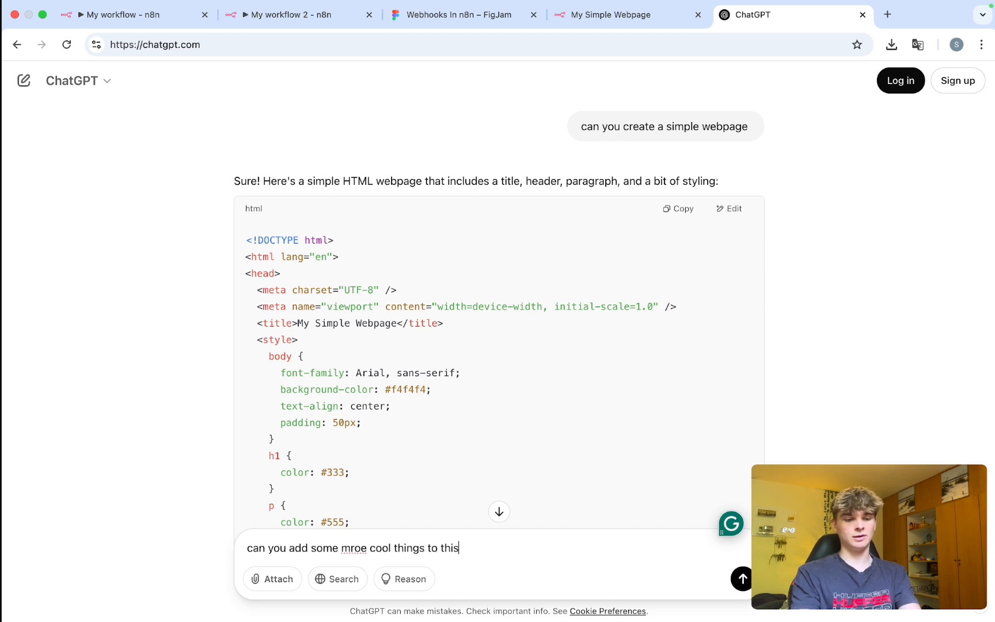
text( html:)
key(shift+Return)
key(shift+Return)
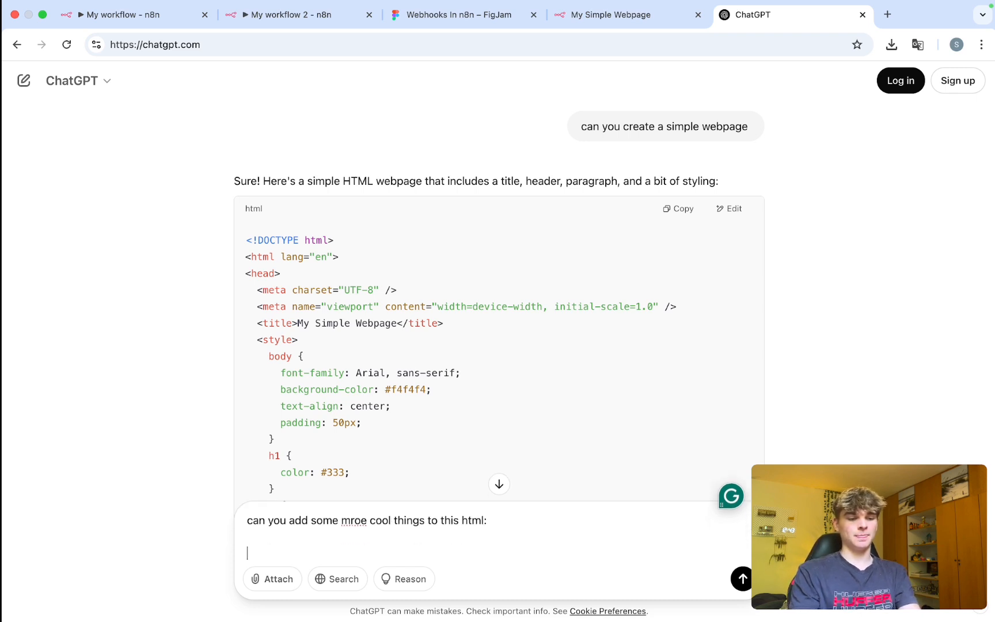
click(134, 16)
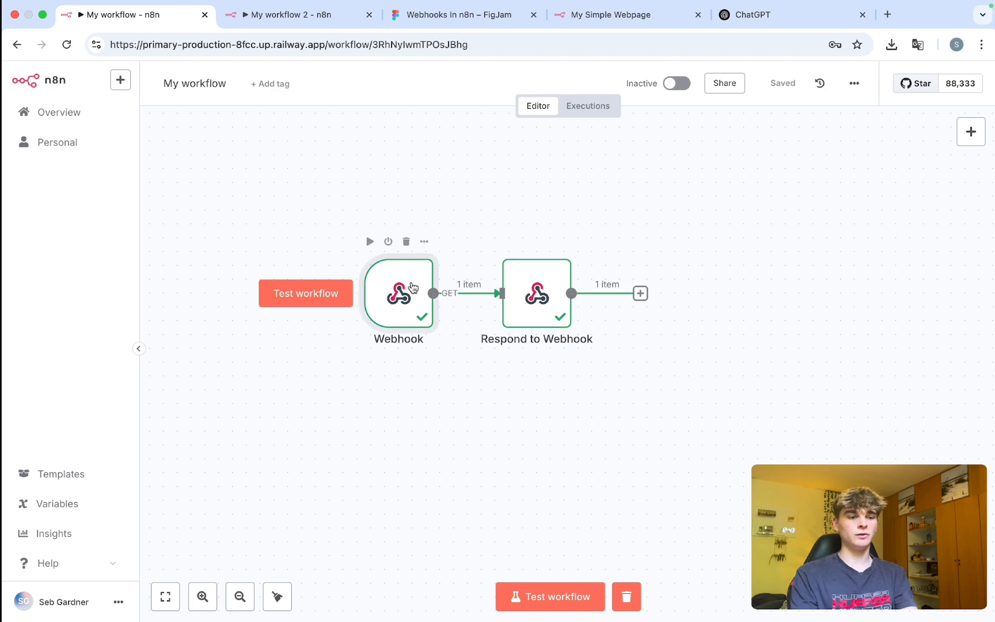
double_click(422, 264)
click(620, 102)
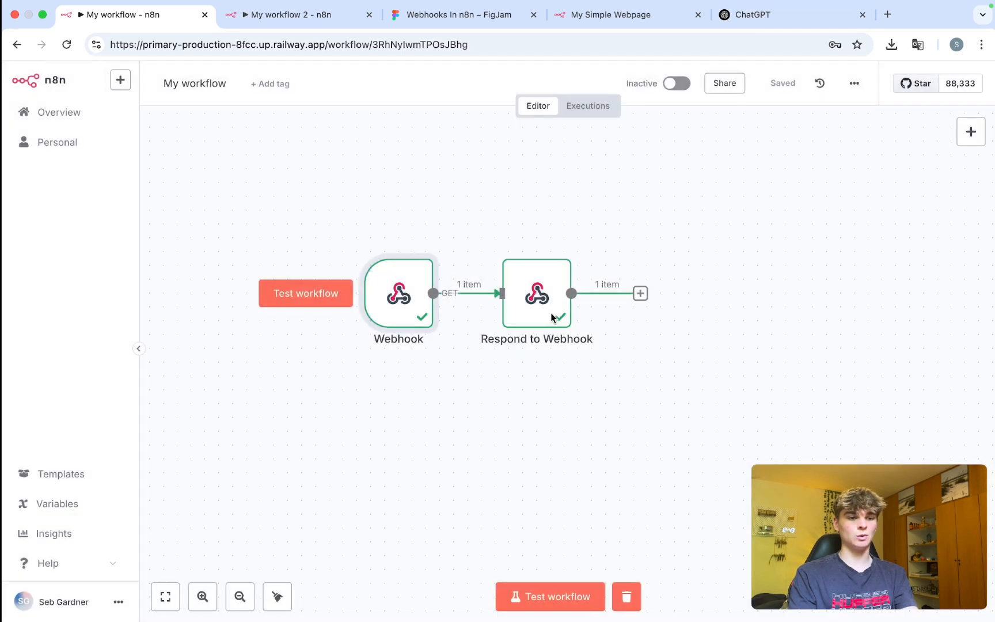
double_click(550, 313)
click(501, 346)
Send the Response Body HTML to ChatGPT with the request and copy its enhanced code.
key(ctrl+a)
key(ctrl+c)
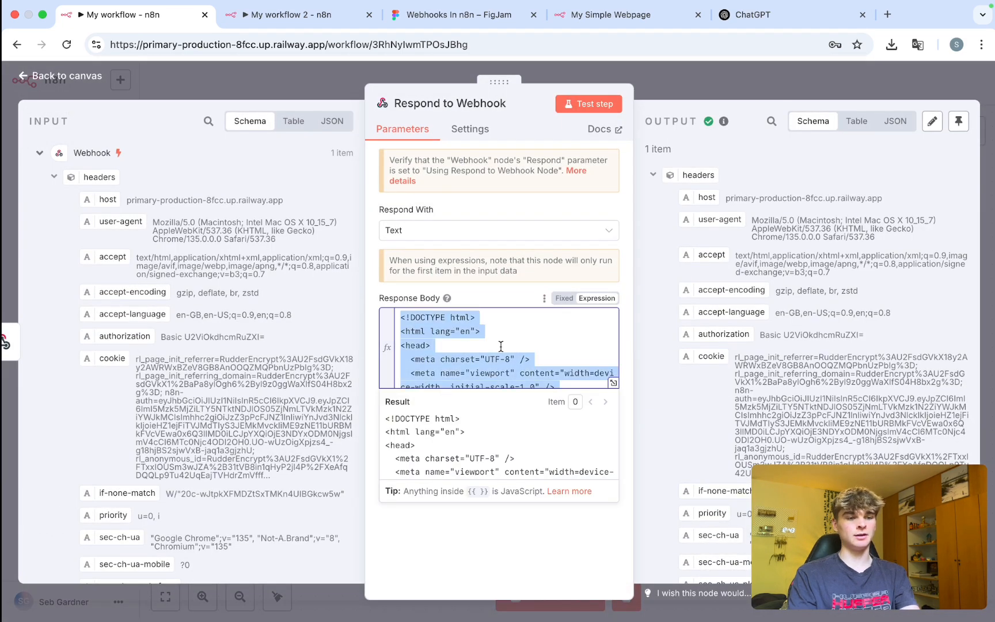
click(824, 26)
key(ctrl+v)
key(Return)
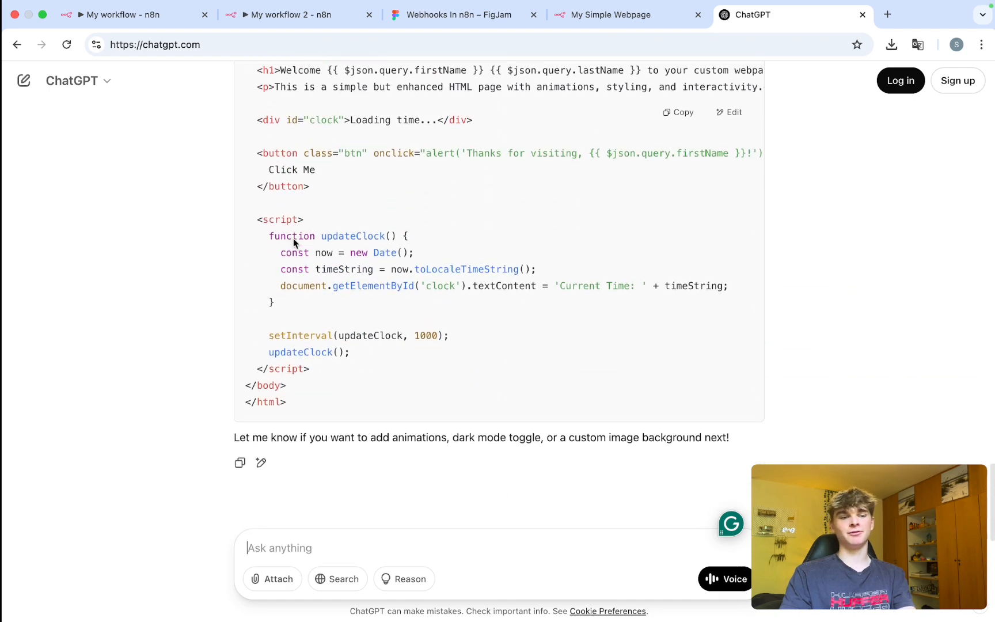
scroll(295, 238, up, 10)
click(675, 121)
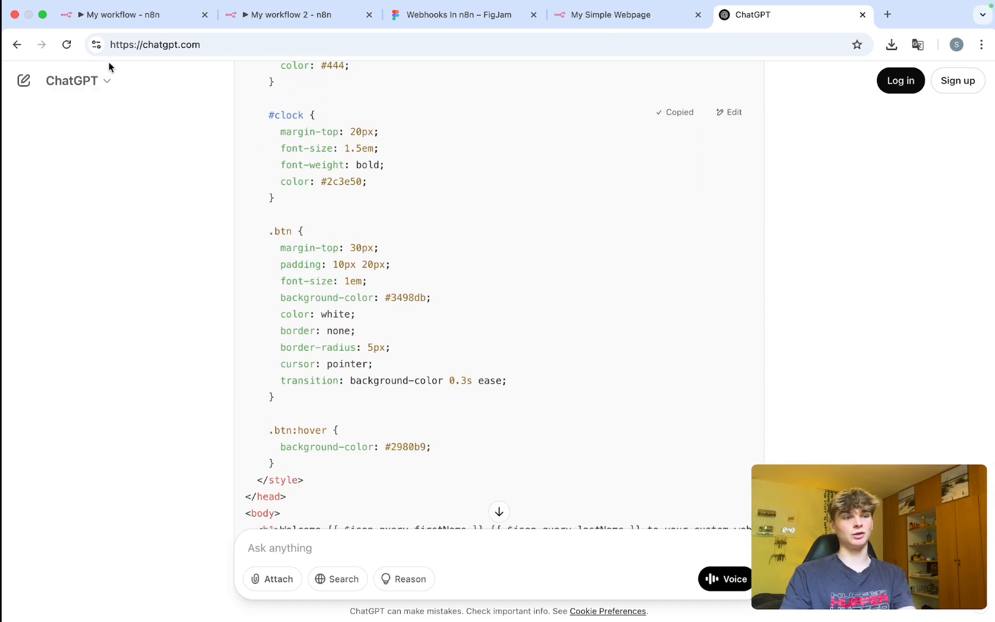
Replace the Response Body with the 'My Enhanced Webpage' HTML featuring a clock and Click Me button.
click(133, 15)
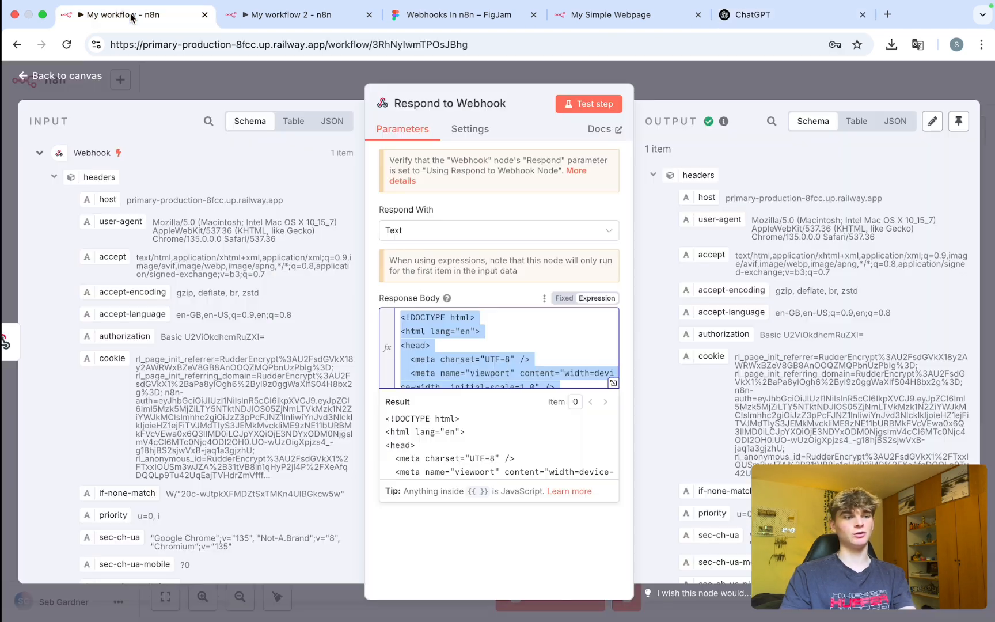
click(613, 382)
click(391, 331)
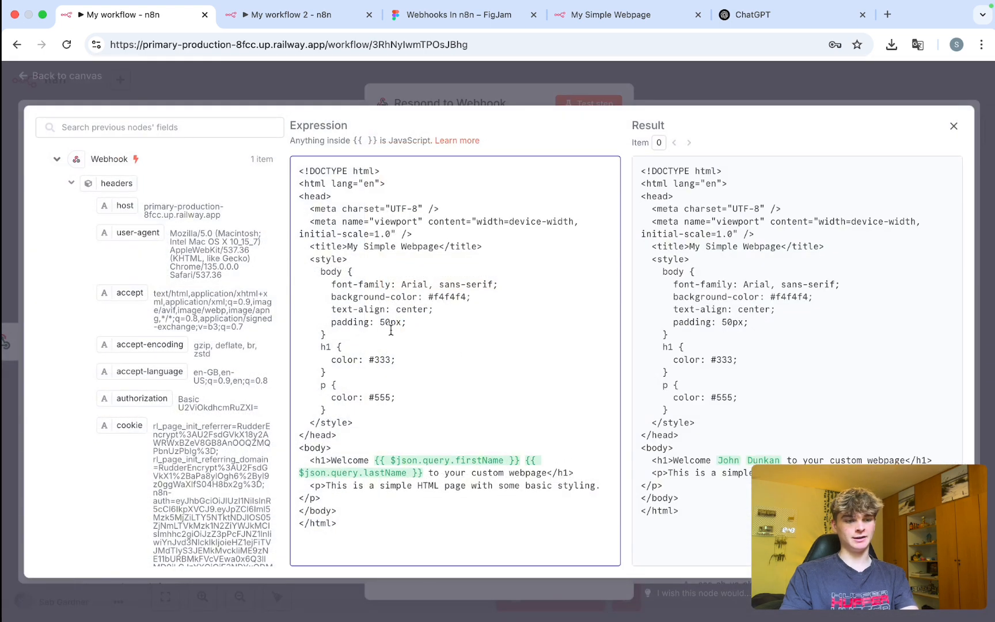
key(ctrl+a)
key(BackSpace)
key(ctrl+v)
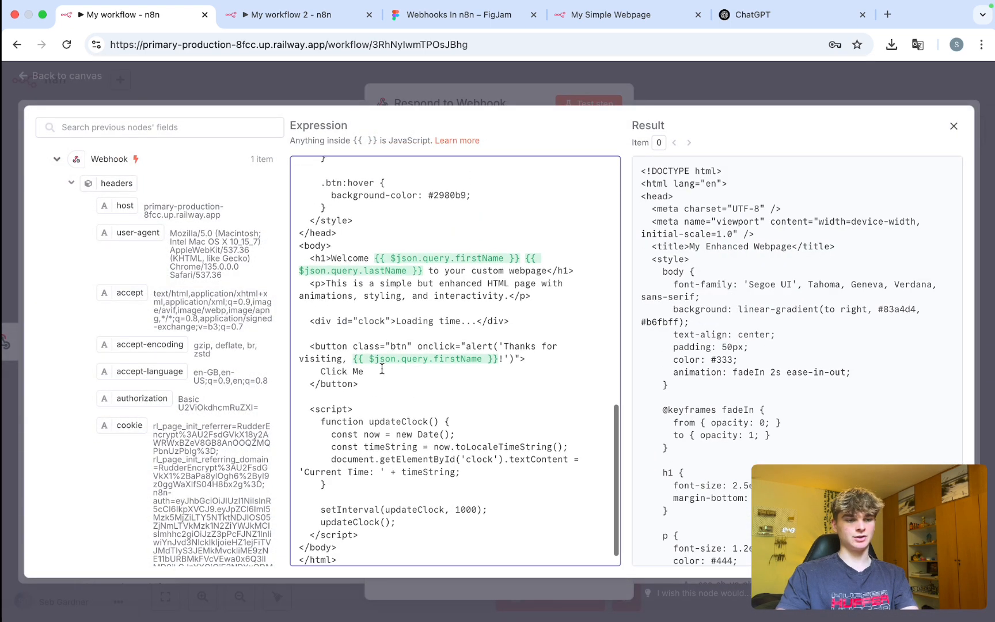
scroll(381, 369, up, 12)
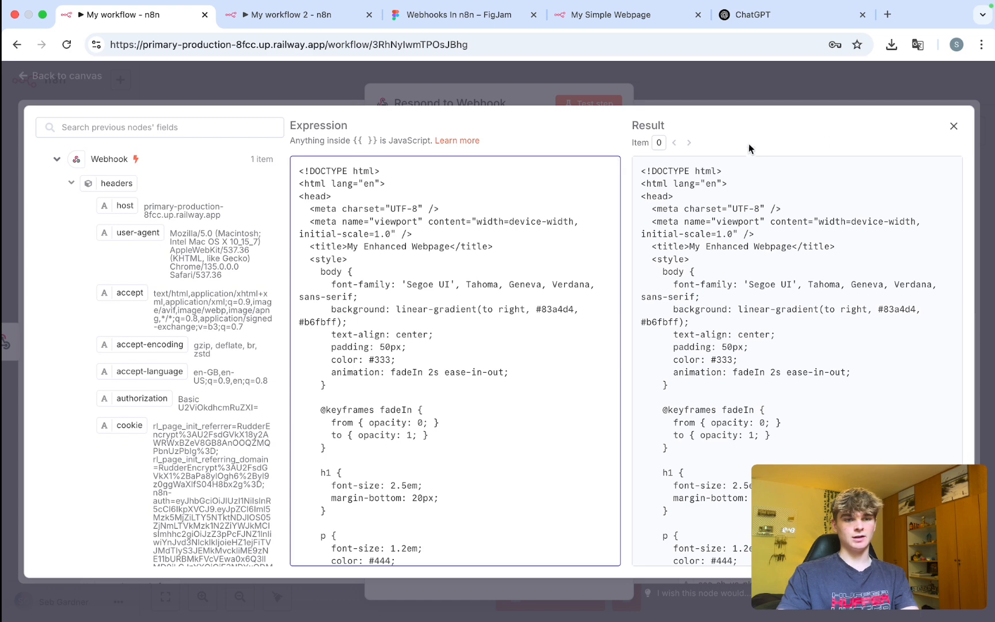
click(954, 125)
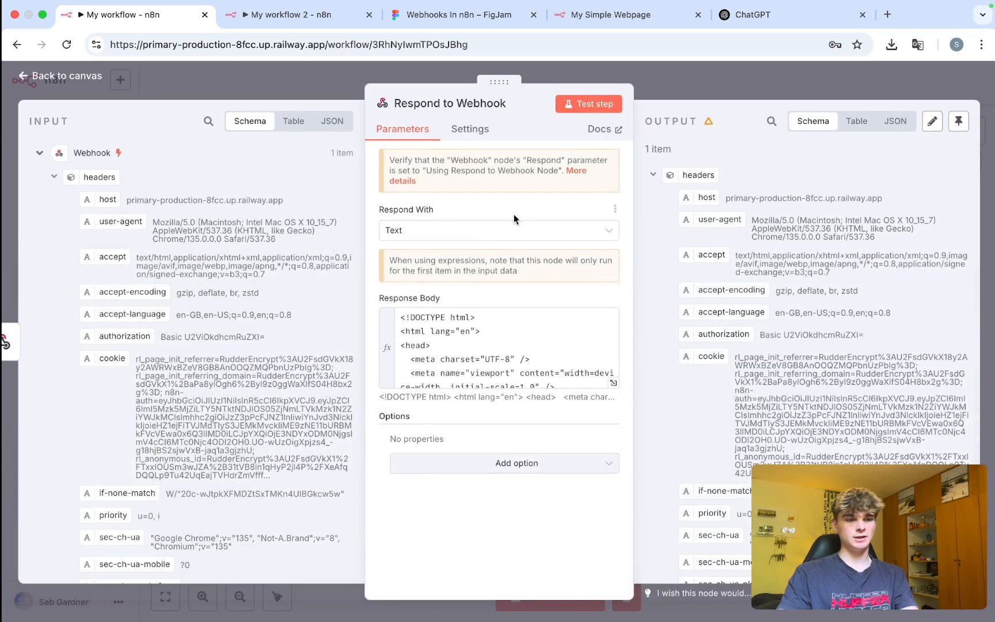
click(681, 84)
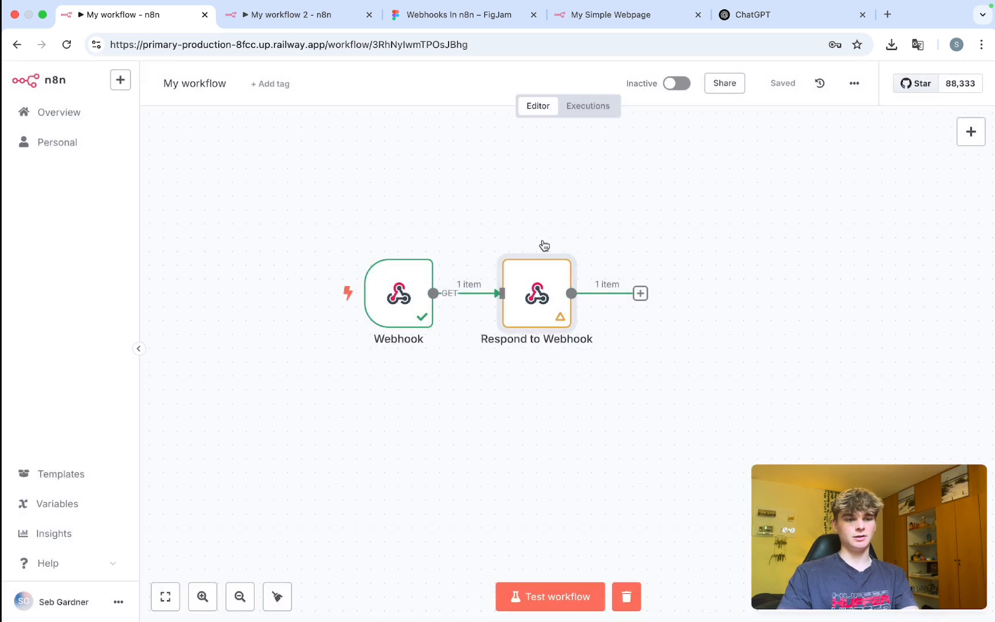
Test-run the workflow, reload the webpage, and inspect the enhanced heading, subtitle and clock text.
key(super+Return)
click(651, 17)
click(529, 45)
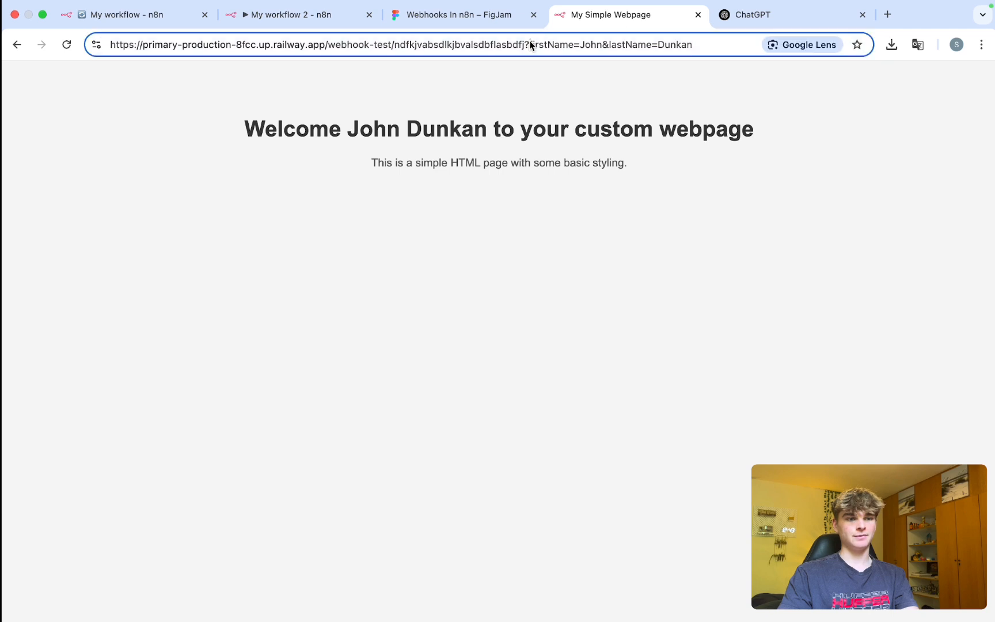
key(Return)
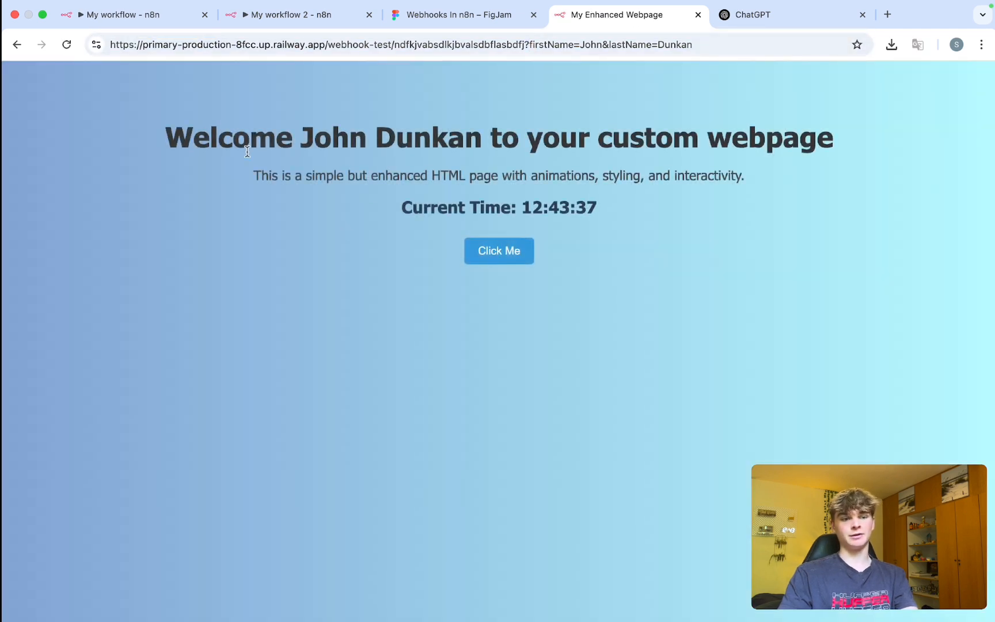
drag(260, 133, 818, 136)
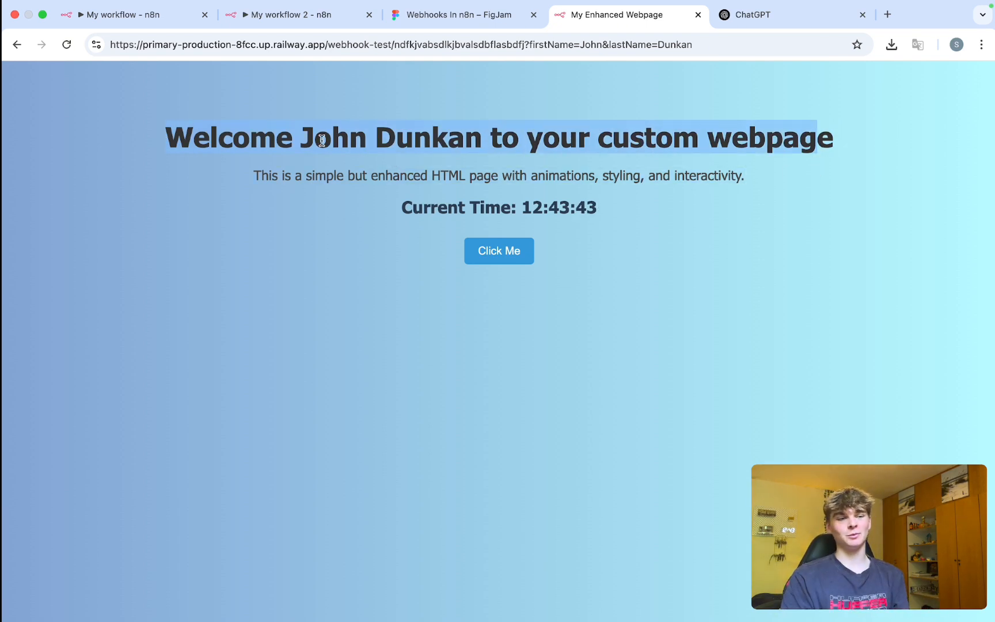
drag(301, 137, 696, 159)
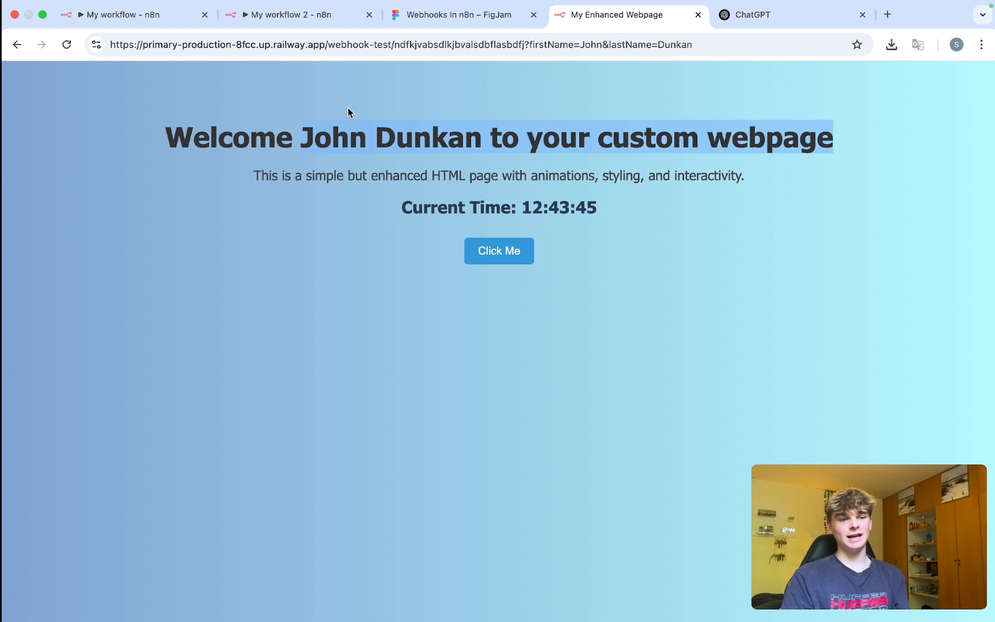
triple_click(349, 144)
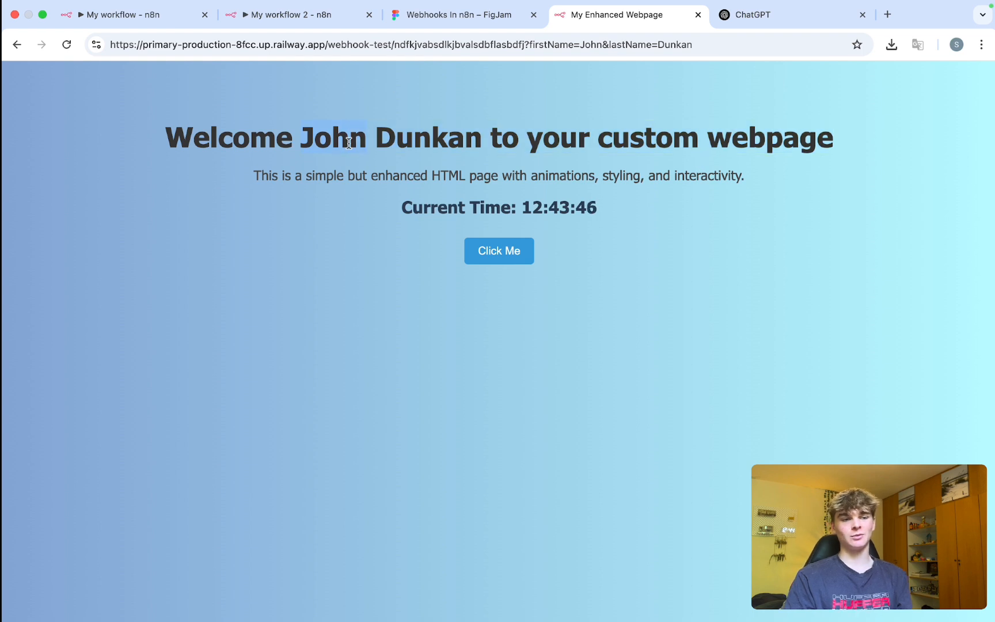
triple_click(404, 148)
double_click(347, 136)
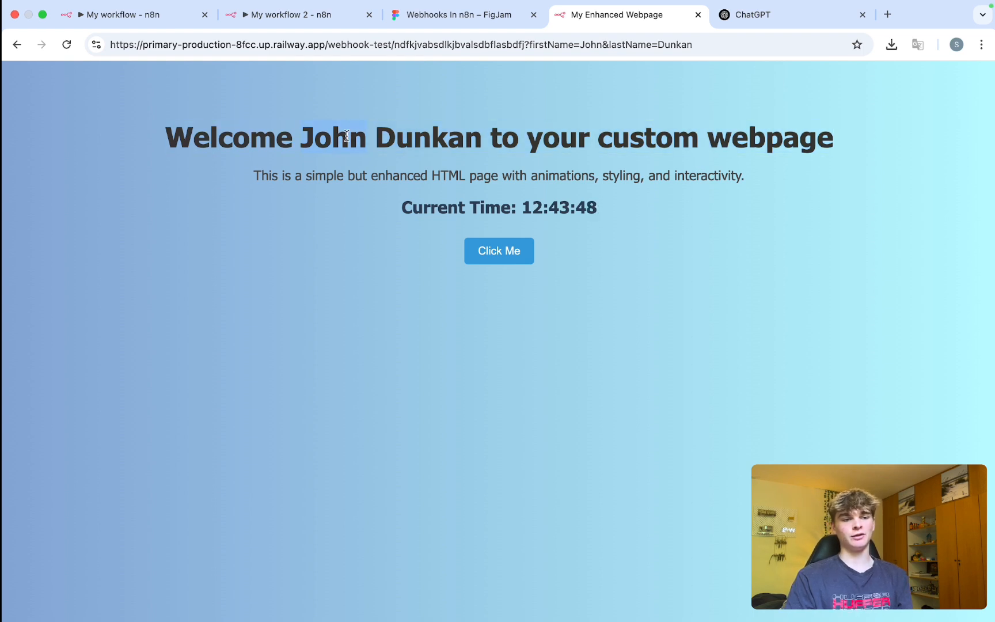
double_click(463, 137)
double_click(648, 136)
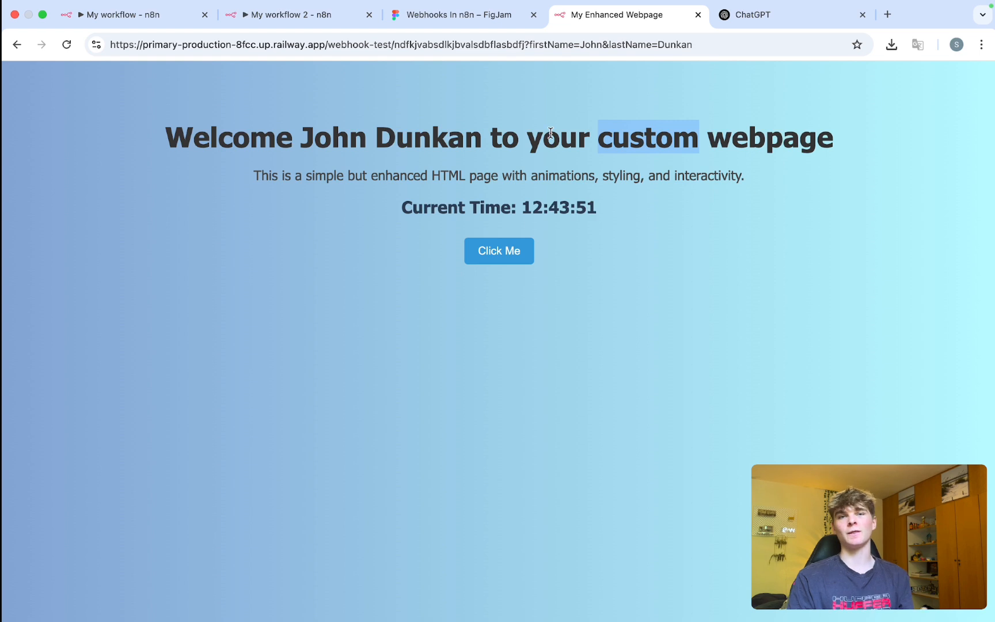
drag(748, 179, 330, 177)
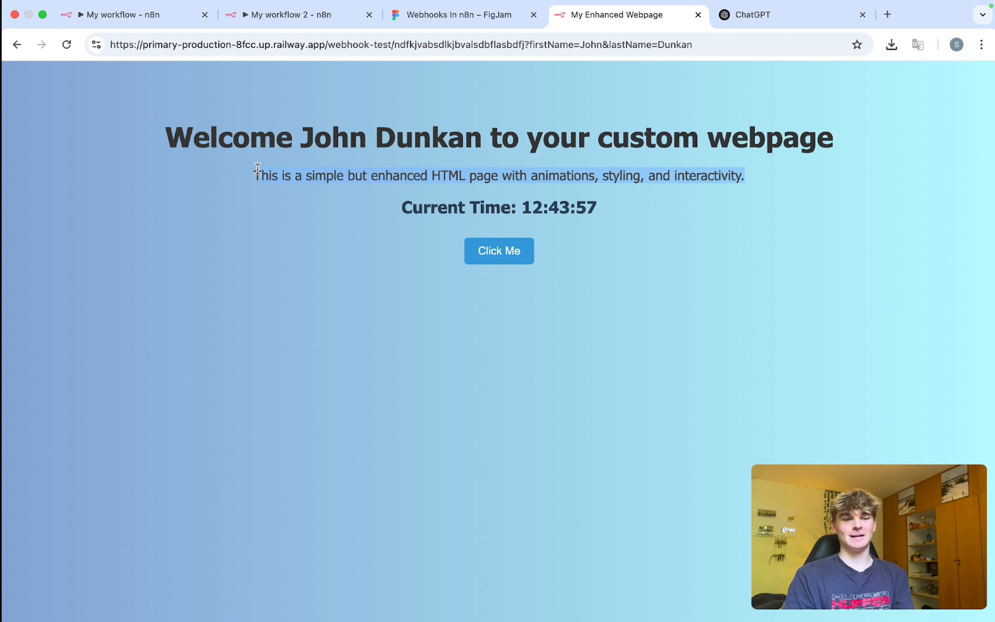
drag(606, 217, 400, 207)
Press the Click Me button several times, dismissing each thank-you alert.
mouse_move(637, 5)
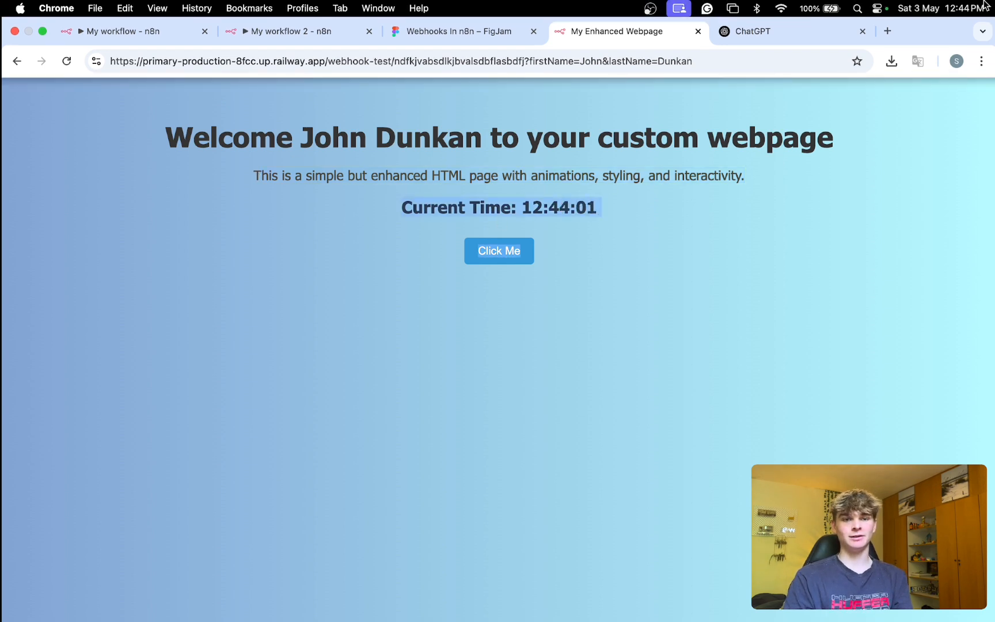
click(500, 251)
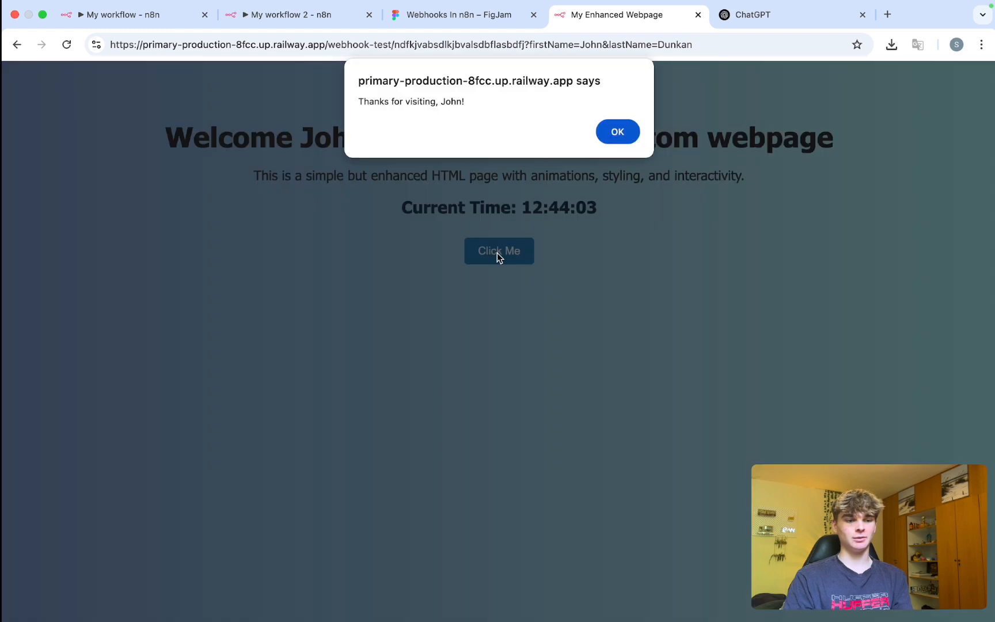
drag(469, 102, 358, 102)
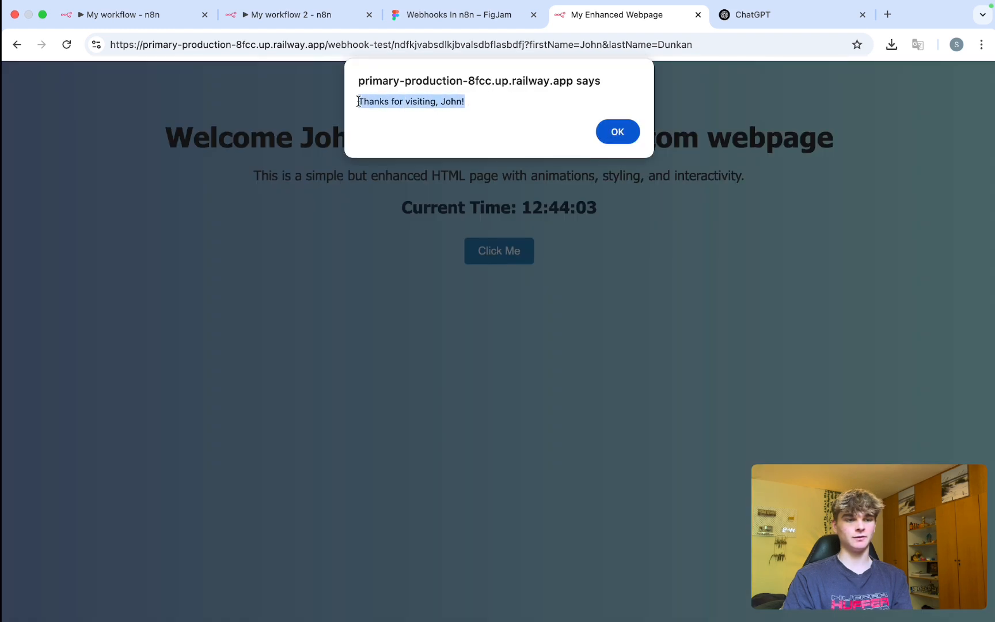
click(622, 134)
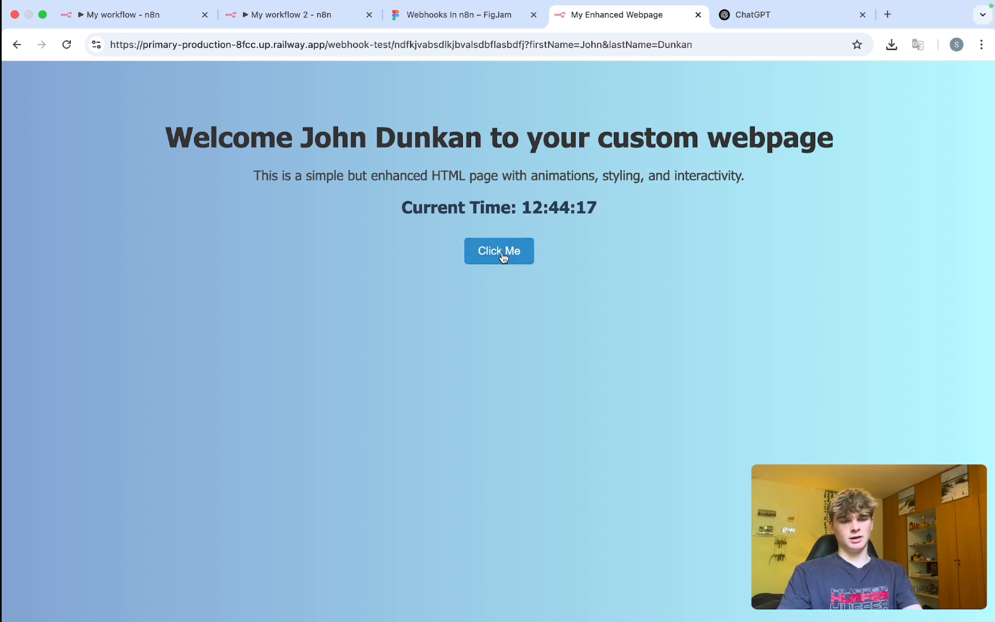
drag(556, 249, 463, 250)
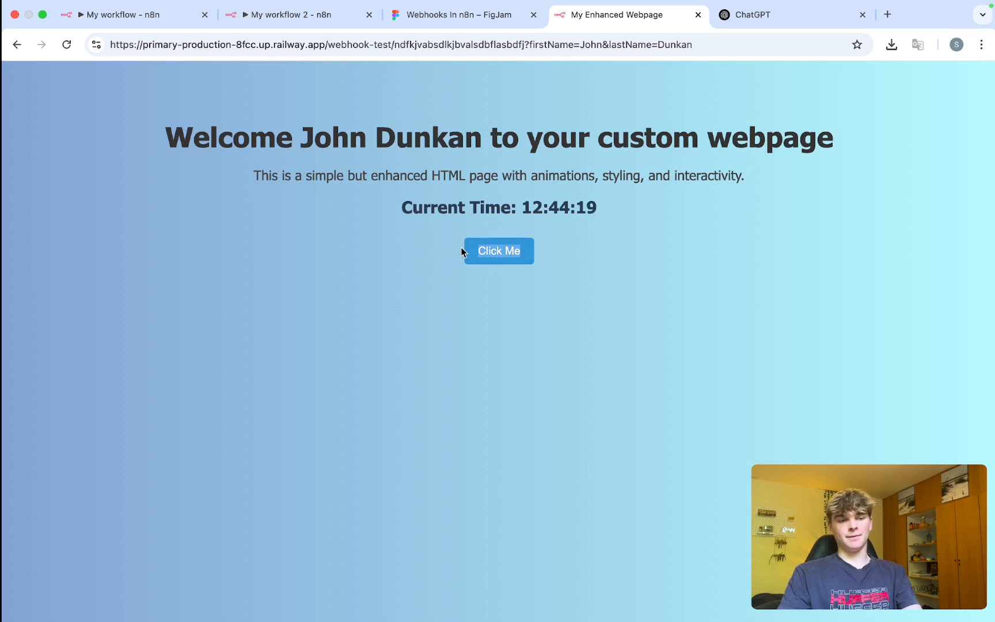
click(493, 299)
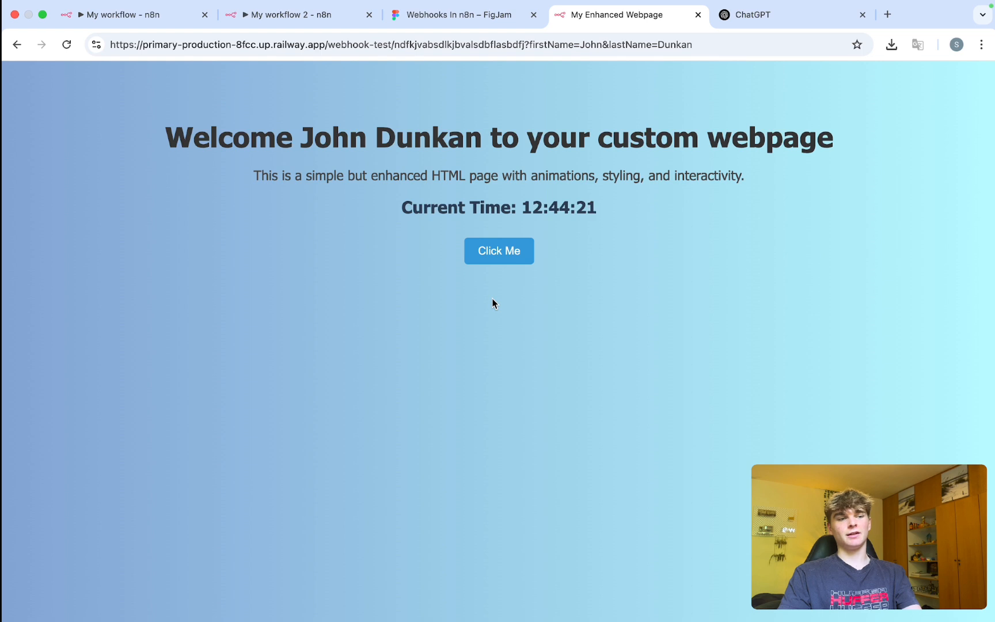
click(514, 252)
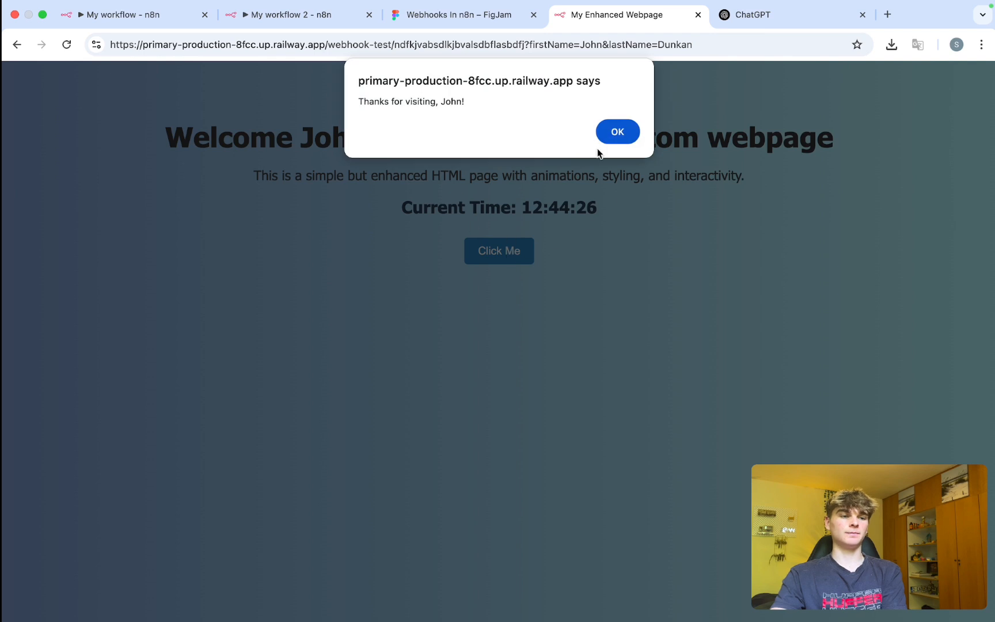
click(631, 131)
click(492, 262)
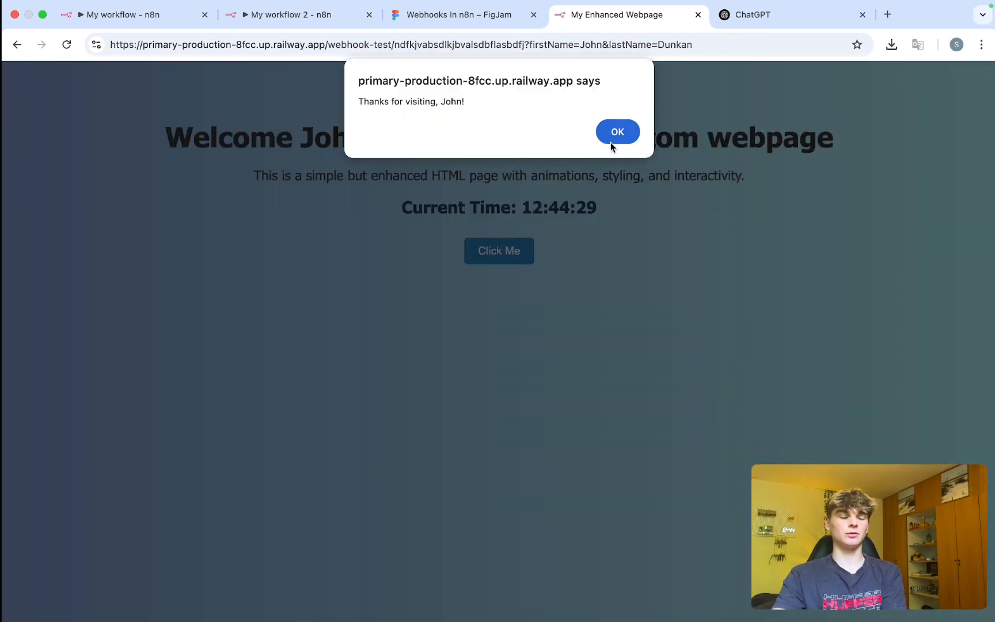
click(611, 143)
click(511, 251)
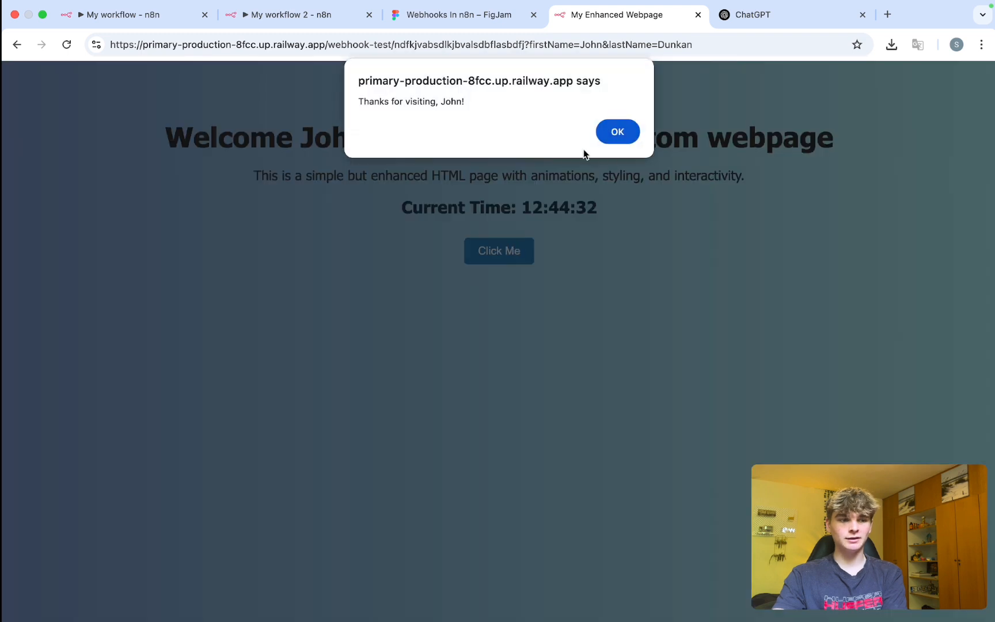
click(618, 132)
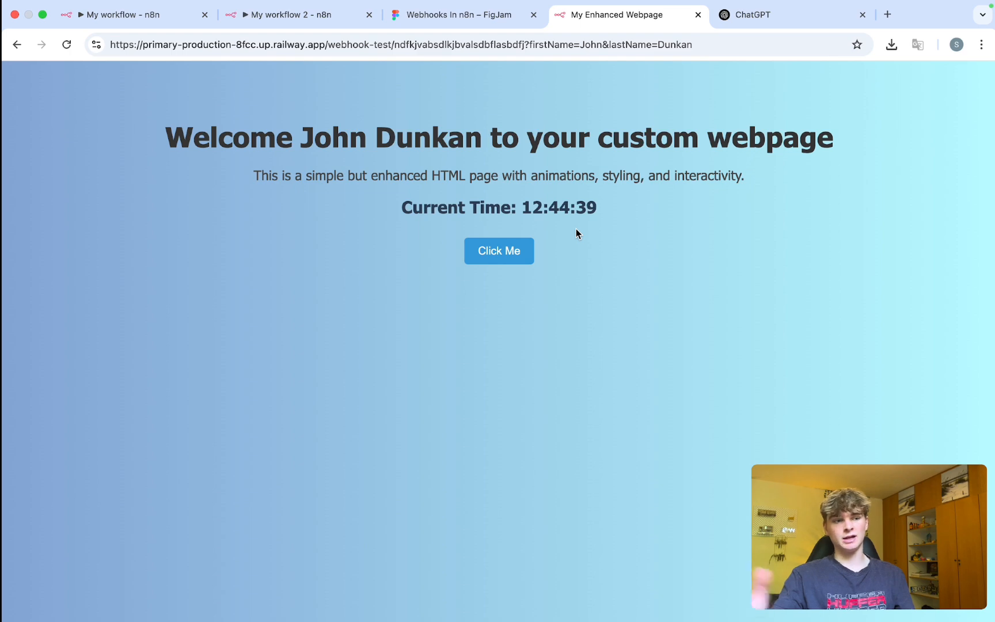
In My workflow 2, save and delete both existing trigger and HTTP Request nodes.
click(262, 16)
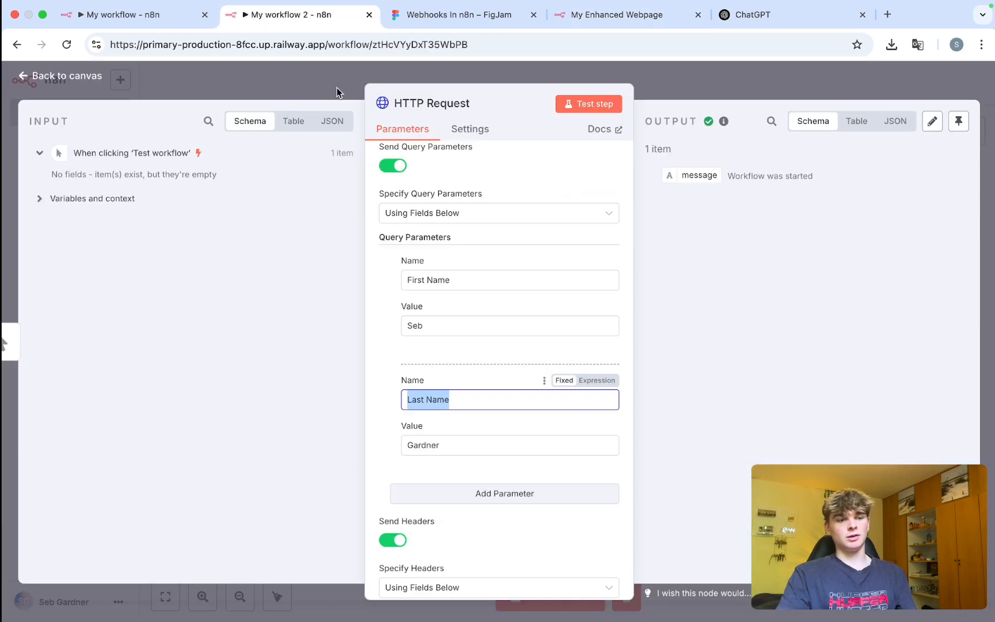
click(739, 88)
key(ctrl+s)
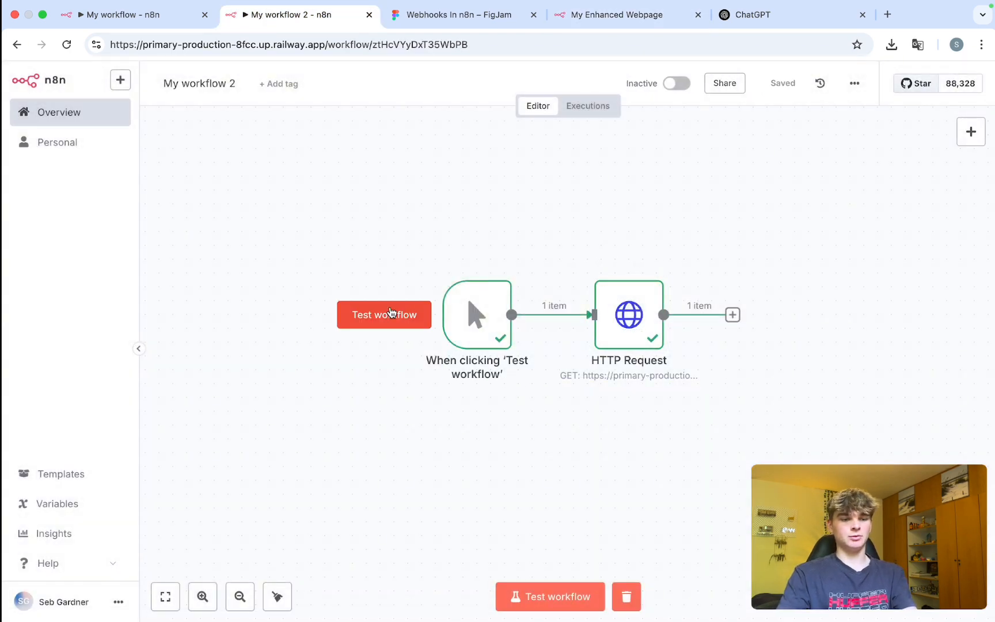
drag(713, 377, 324, 244)
key(BackSpace)
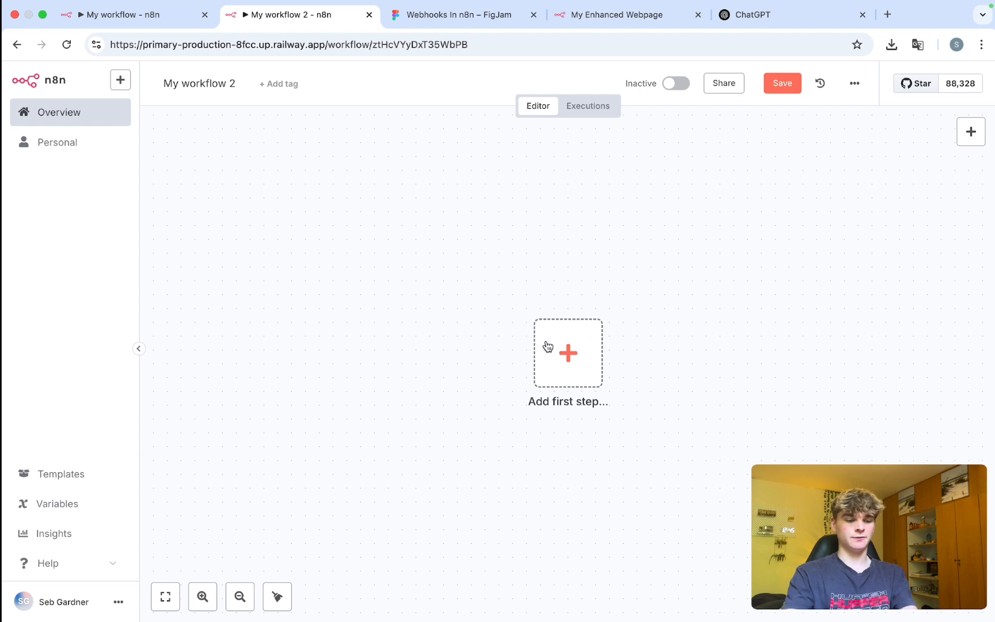
Add a GET Webhook trigger as My workflow 2's new first step.
click(547, 346)
text(webho)
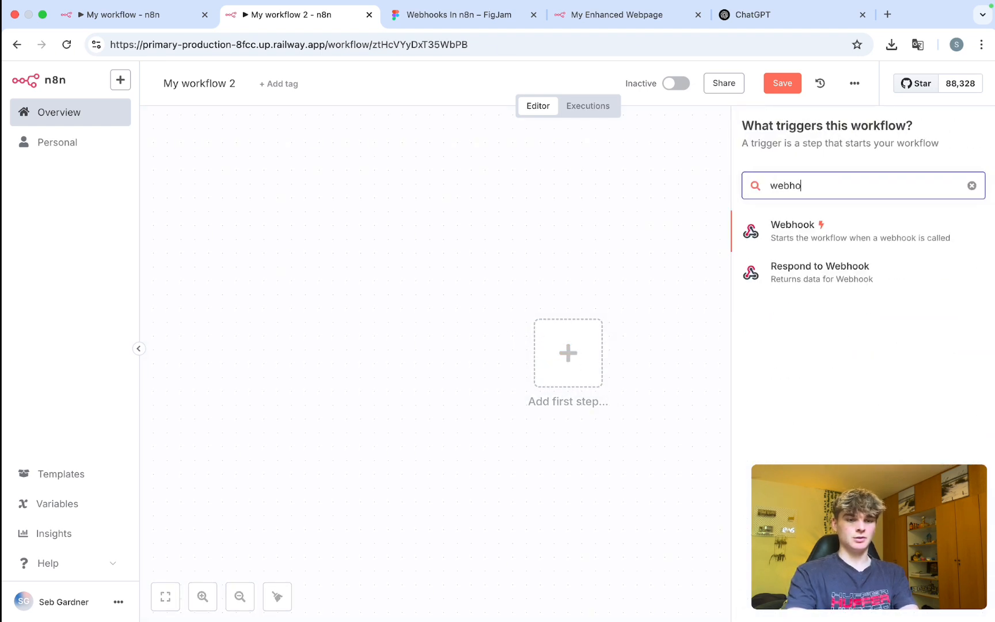
text(o)
click(808, 231)
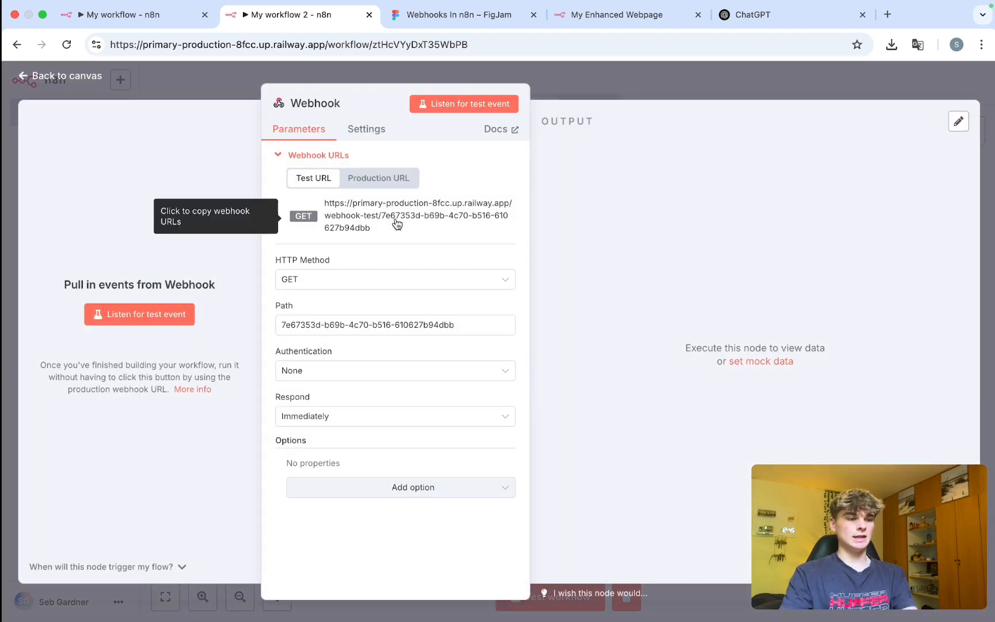
key(Escape)
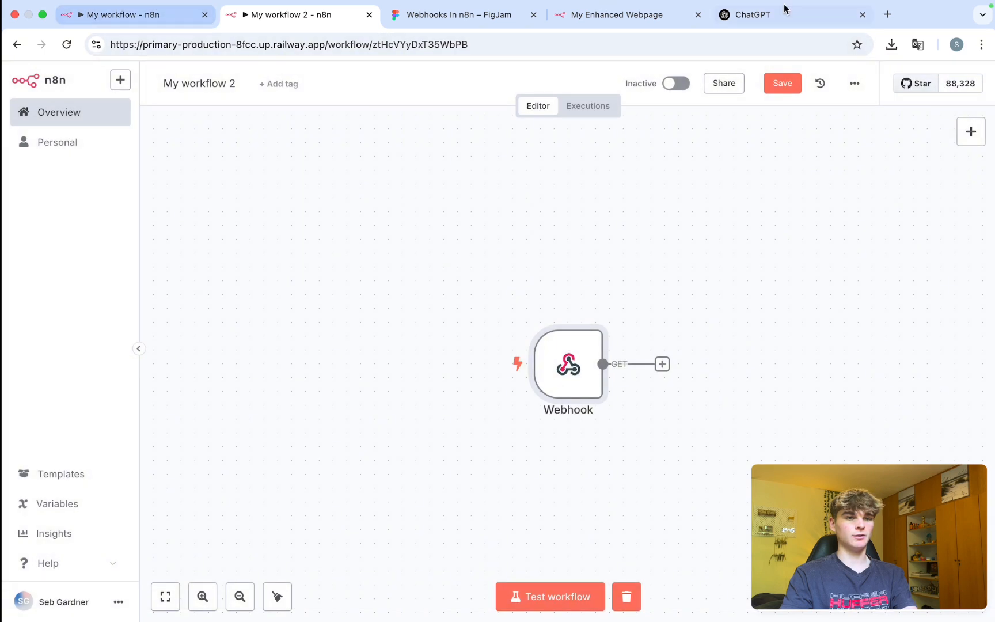
click(726, 13)
click(423, 545)
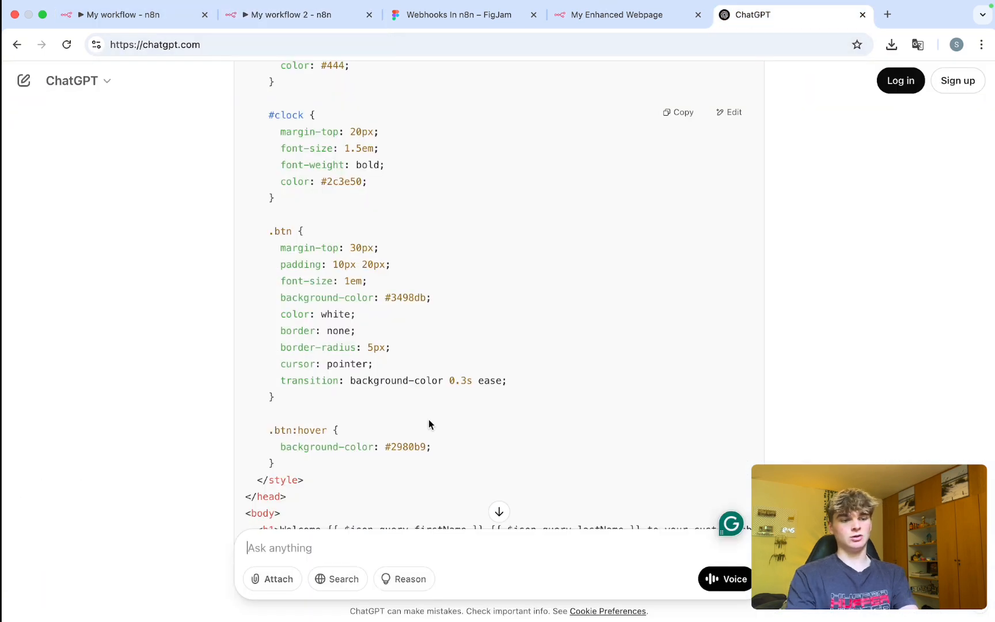
Start a ChatGPT prompt asking to connect the page's button, and fetch My workflow 2's Production webhook URL.
scroll(428, 422, down, 10)
text(cool,)
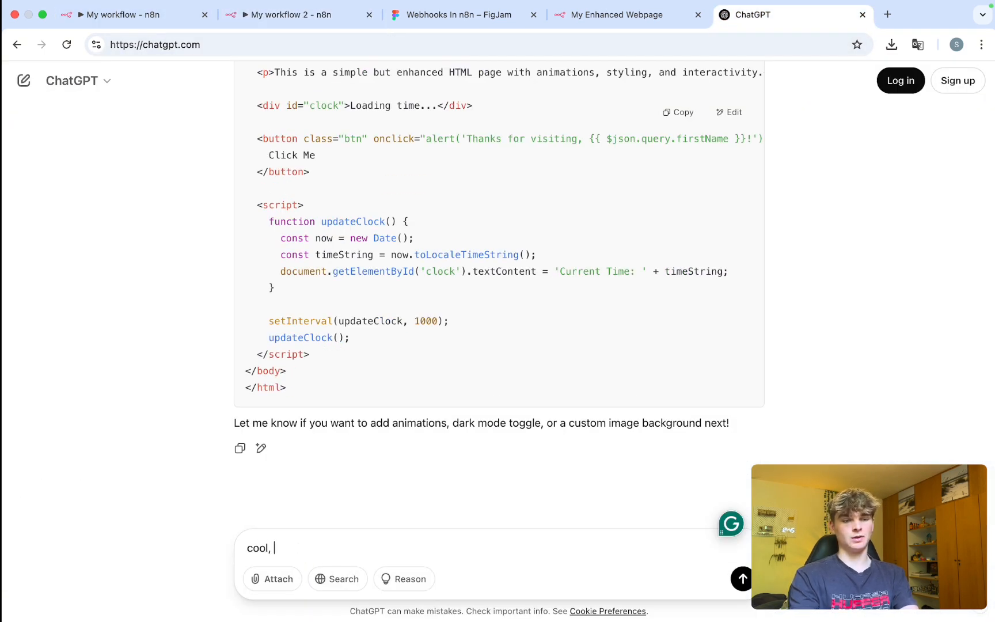
text( with the button in th)
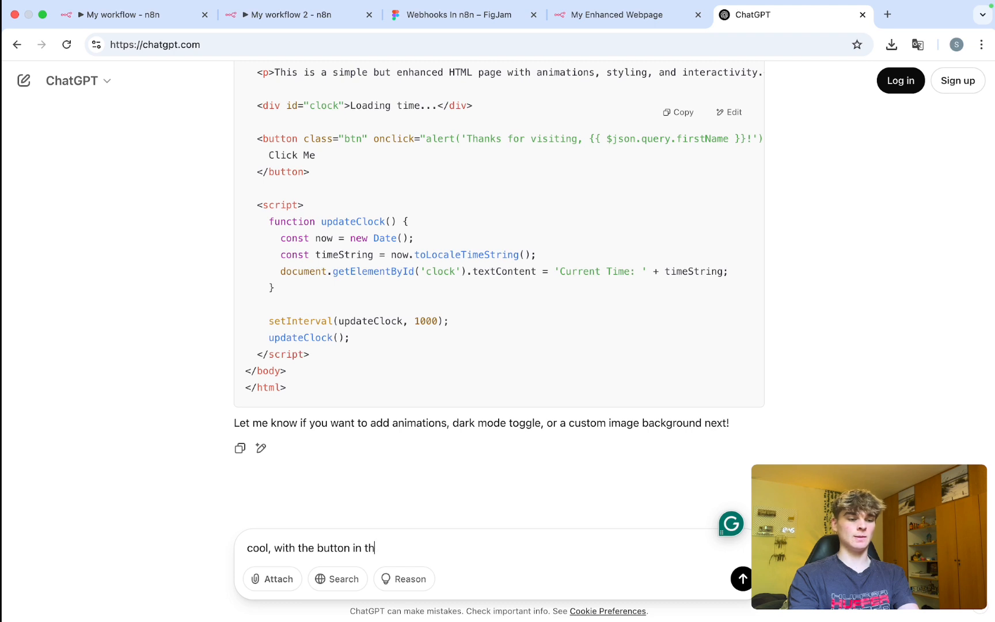
text(e webpgag)
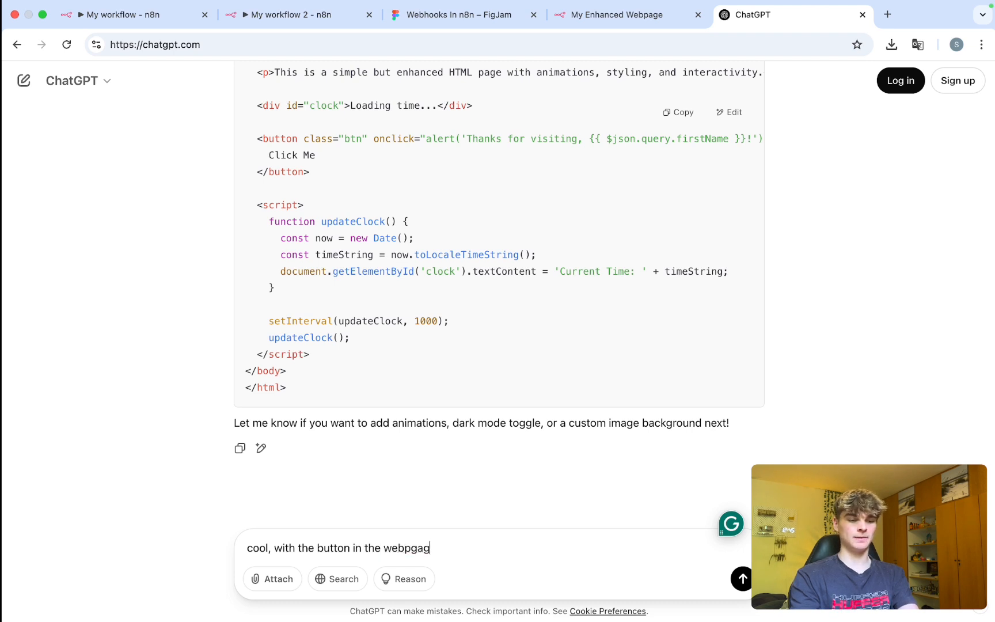
text(age )
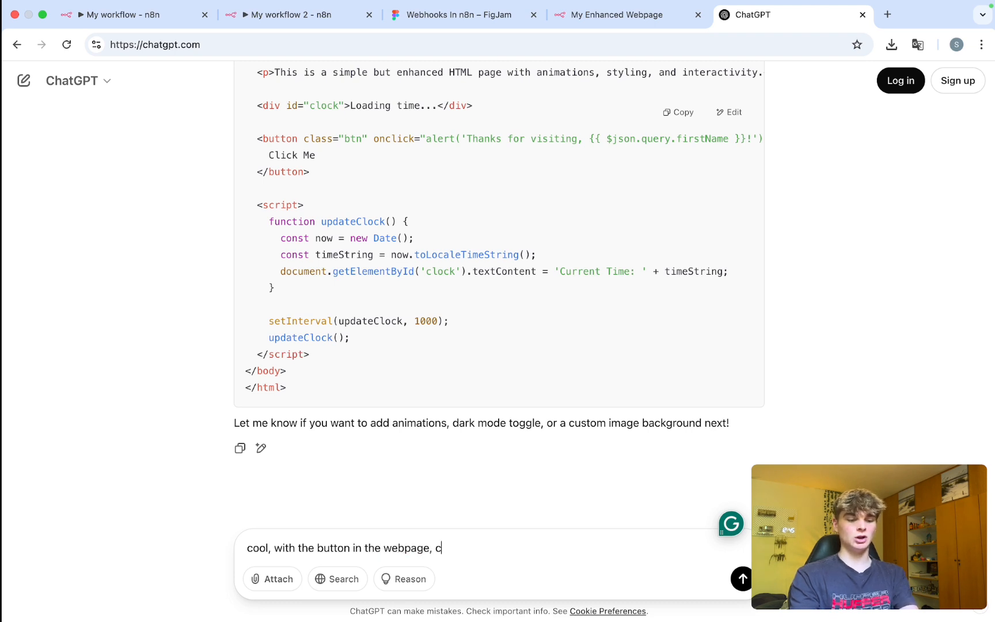
text( could you connect the b)
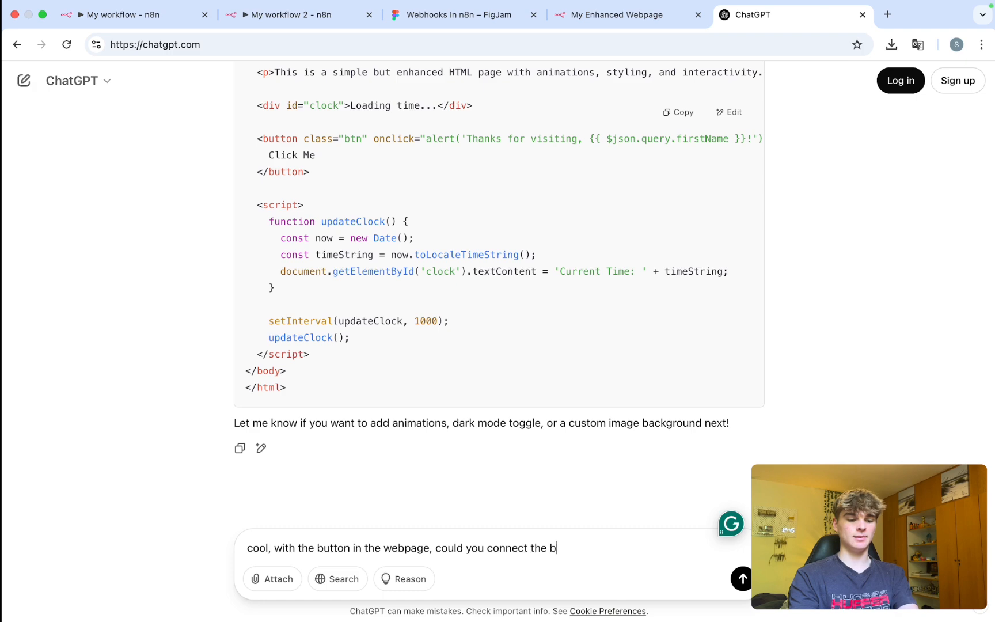
text(utton to this)
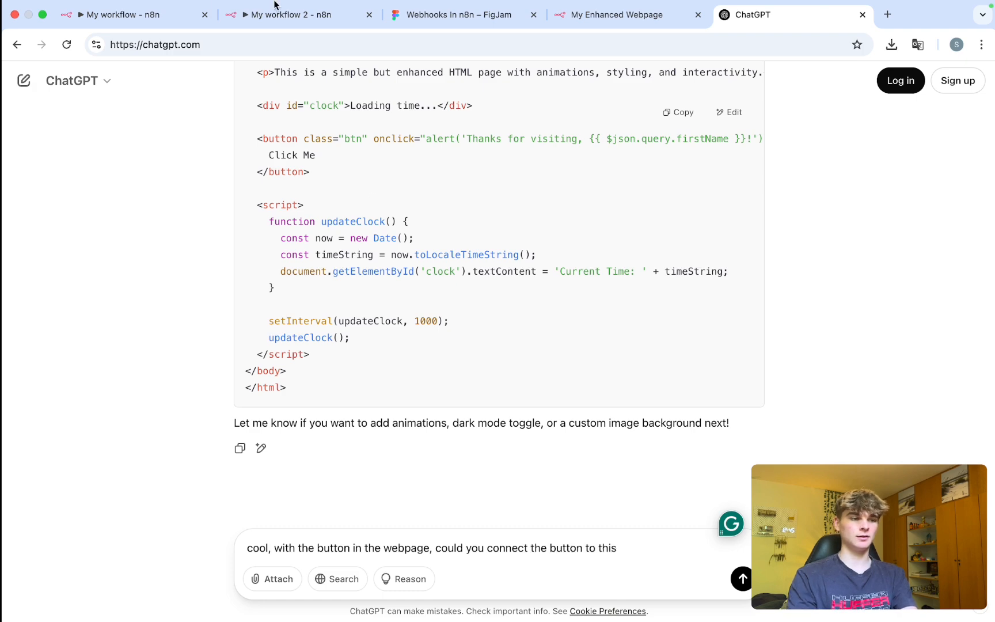
click(283, 20)
double_click(583, 373)
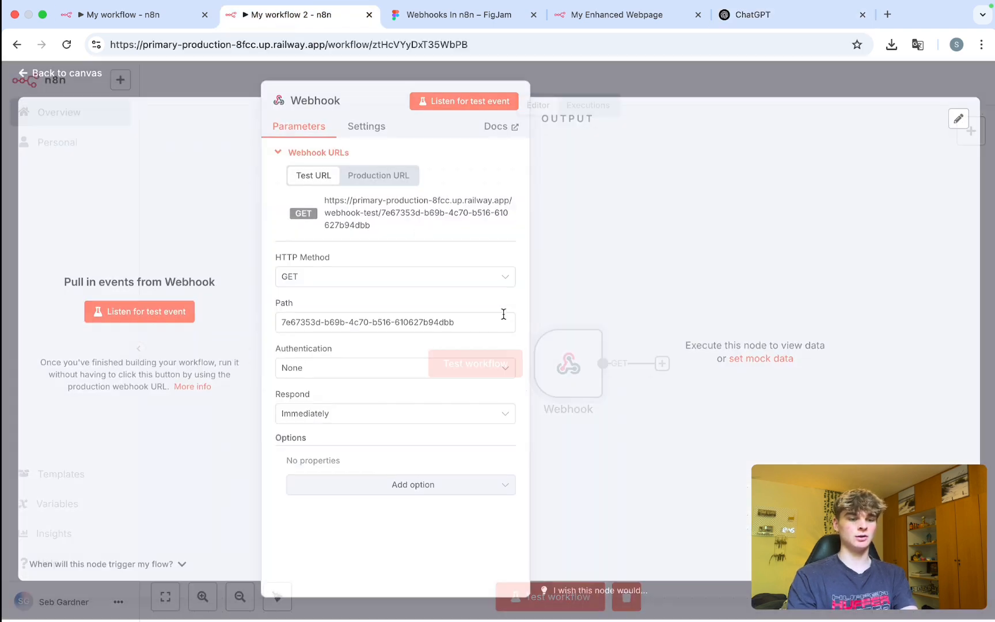
click(384, 180)
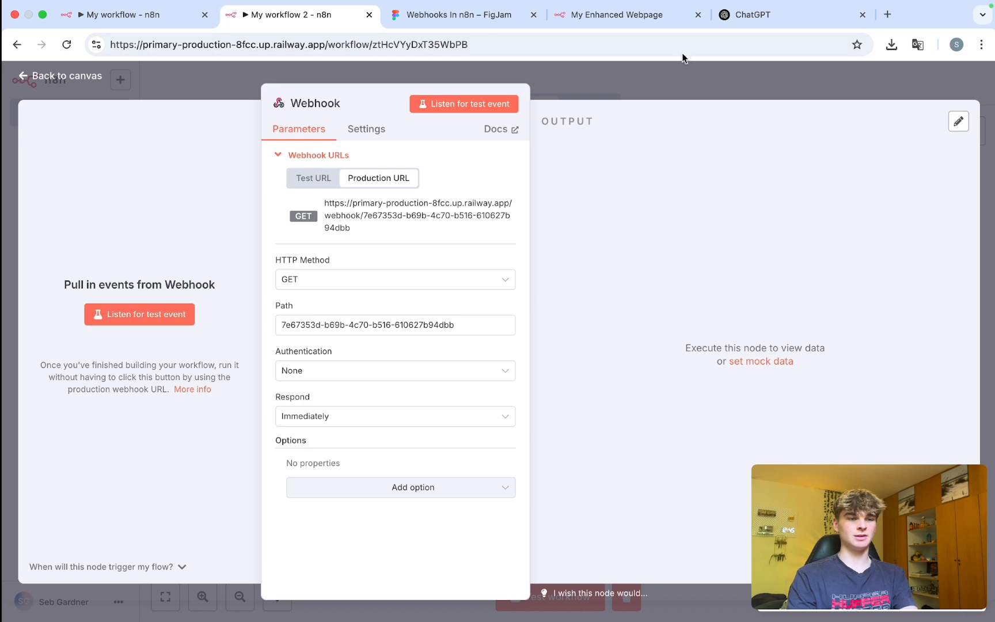
click(749, 14)
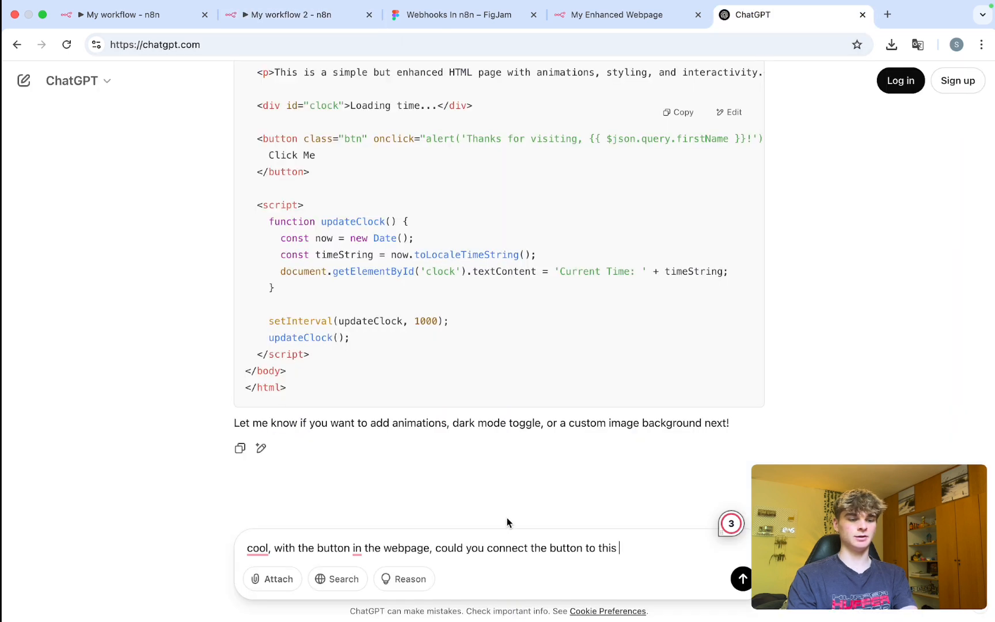
Paste the production URL after 'webhook url:', add 'to trigger this webhook', and send the prompt.
text(webhjo)
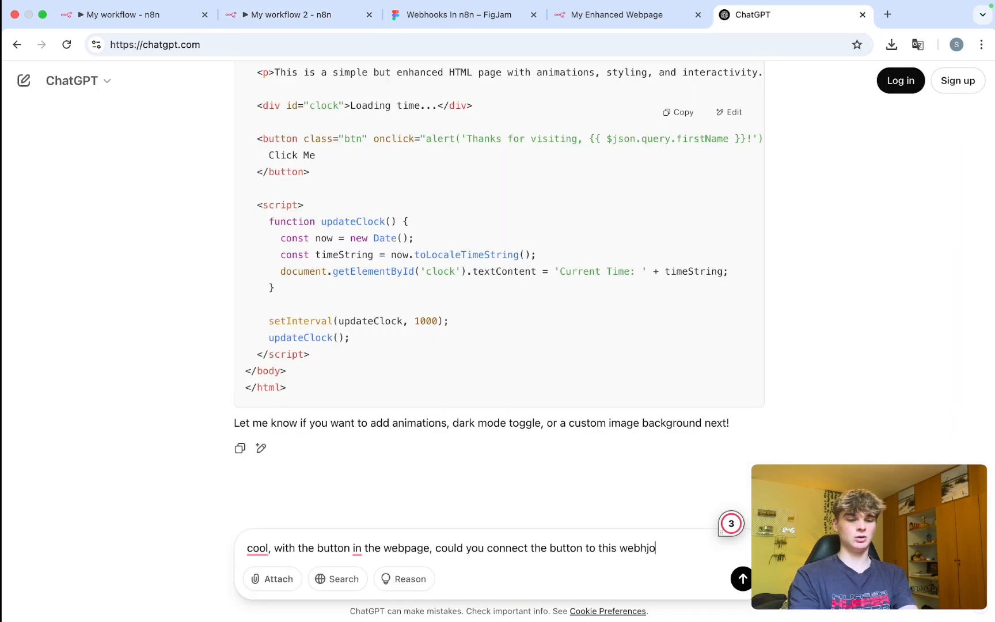
key(BackSpace)
key(BackSpace)
text(ook url)
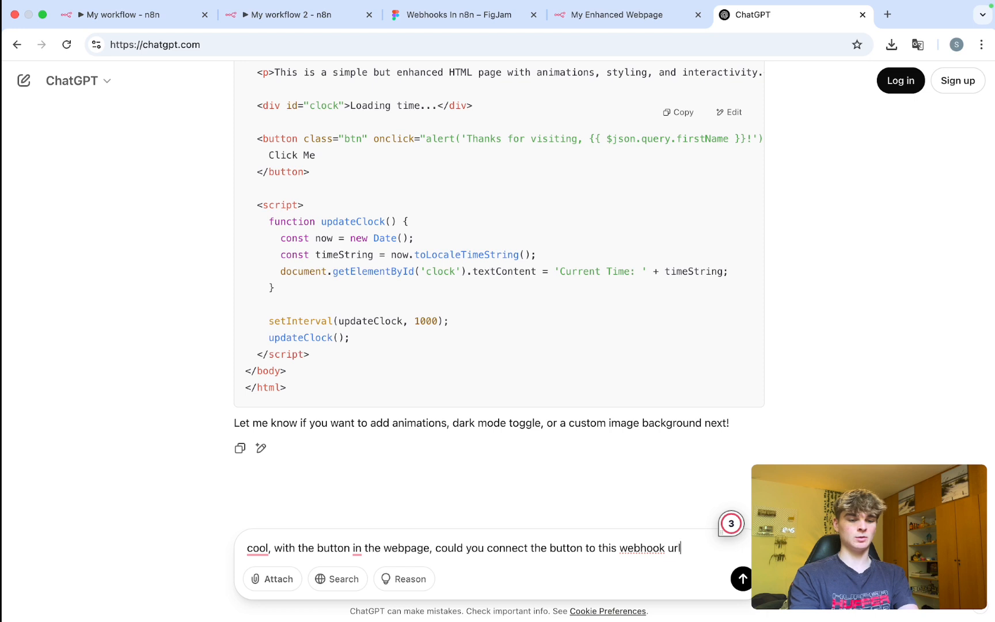
text(:)
key(shift+Return)
key(shift+Return)
key(shift+Return)
key(shift+Return)
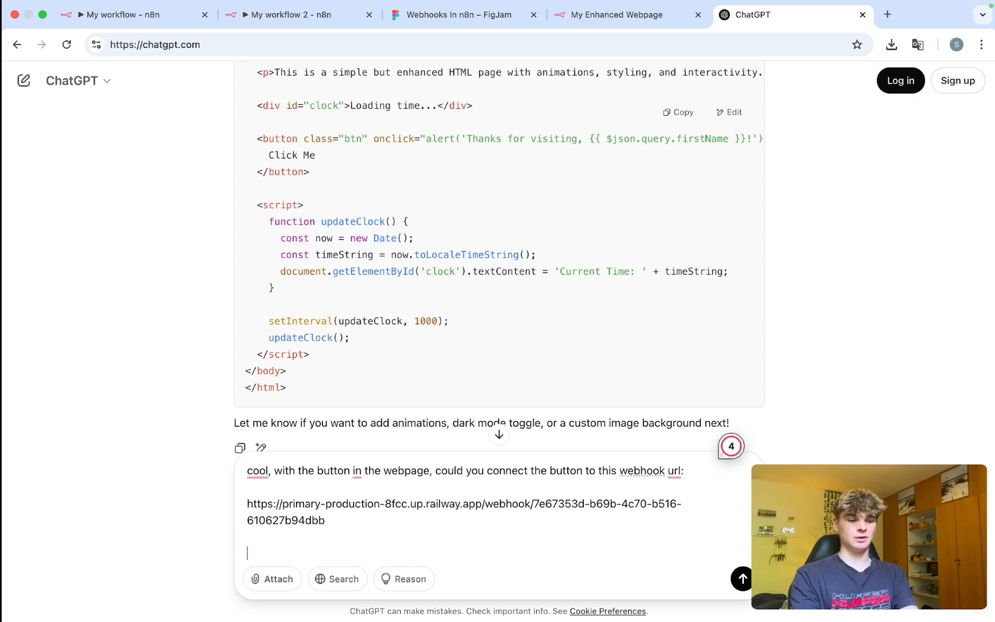
text(to trigger this webhoo)
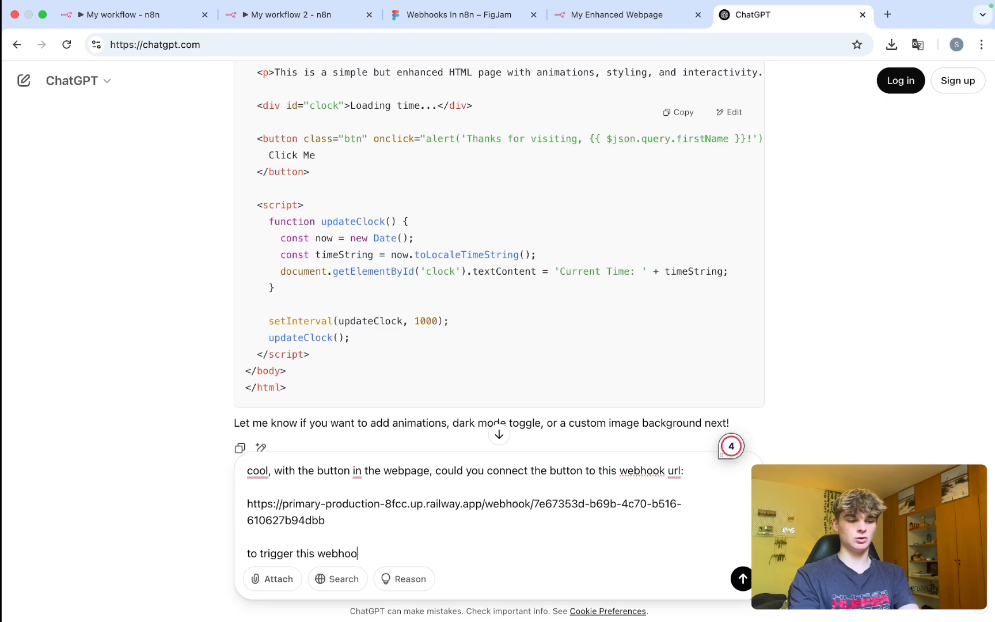
text(k)
key(Return)
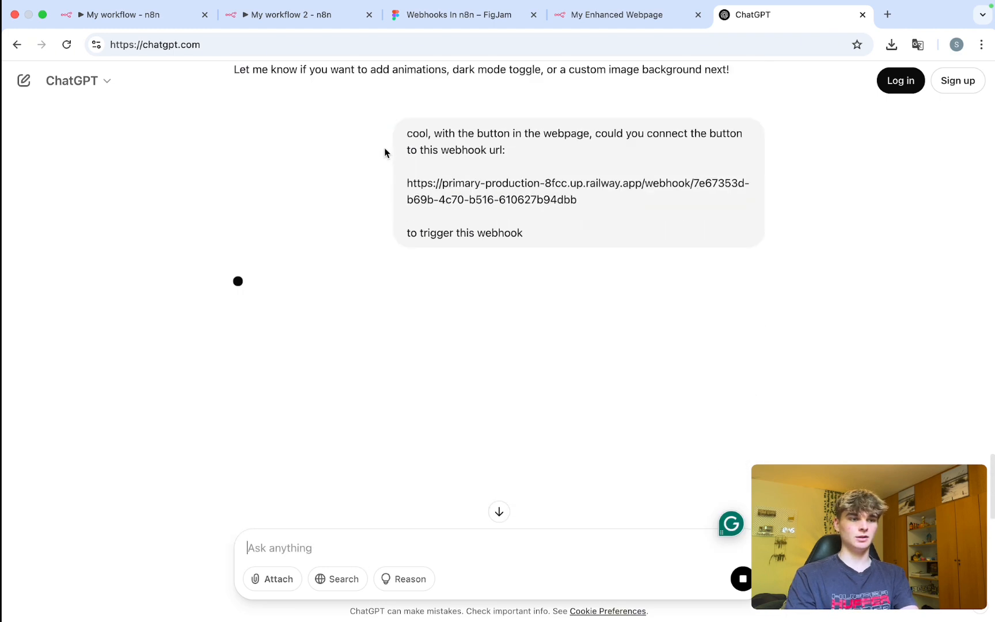
click(288, 14)
Save and activate My workflow 2.
key(Escape)
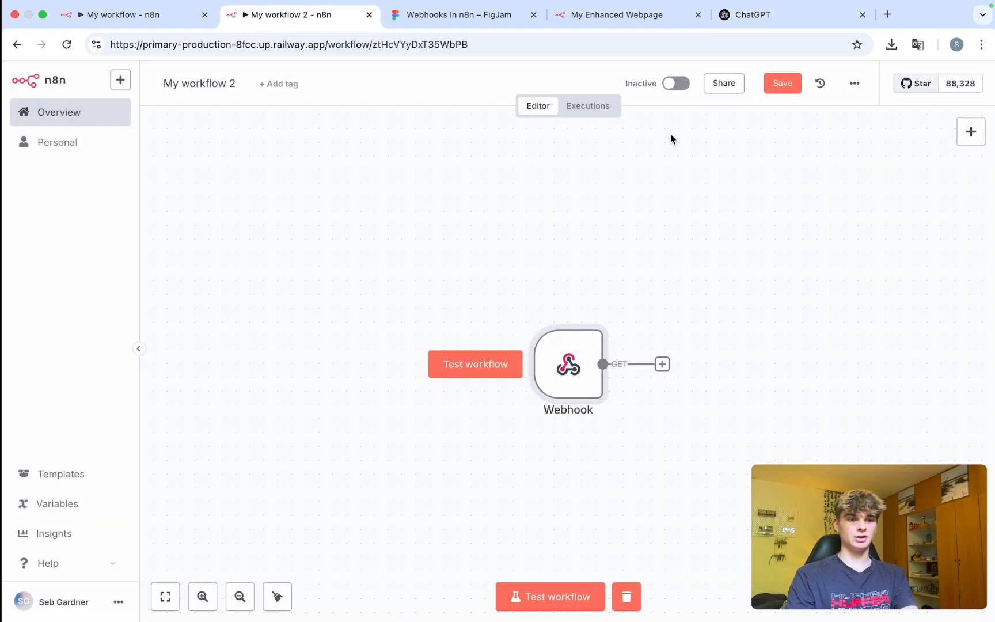
key(super+s)
click(676, 83)
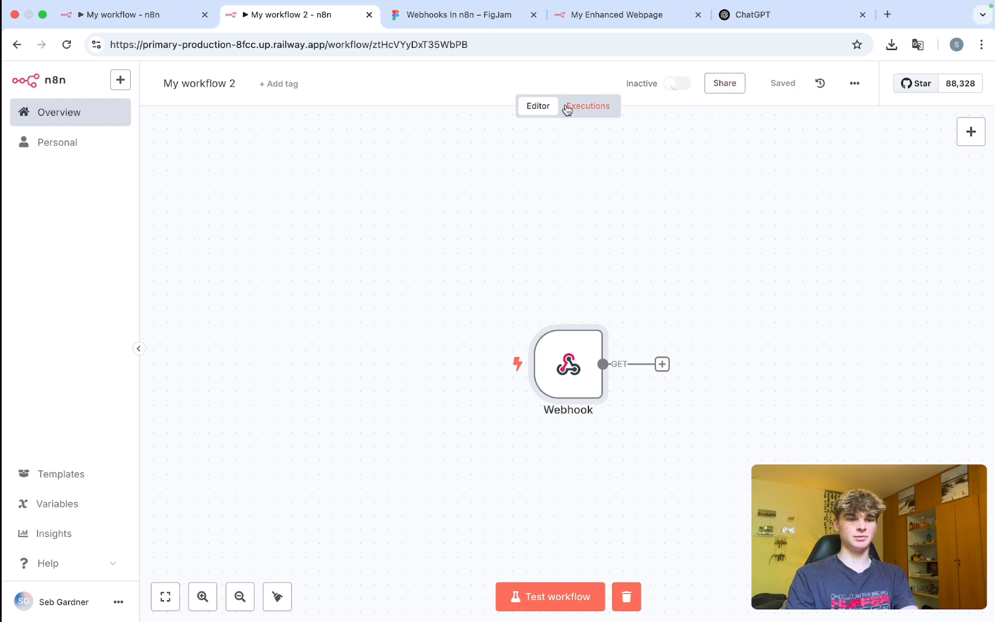
click(621, 378)
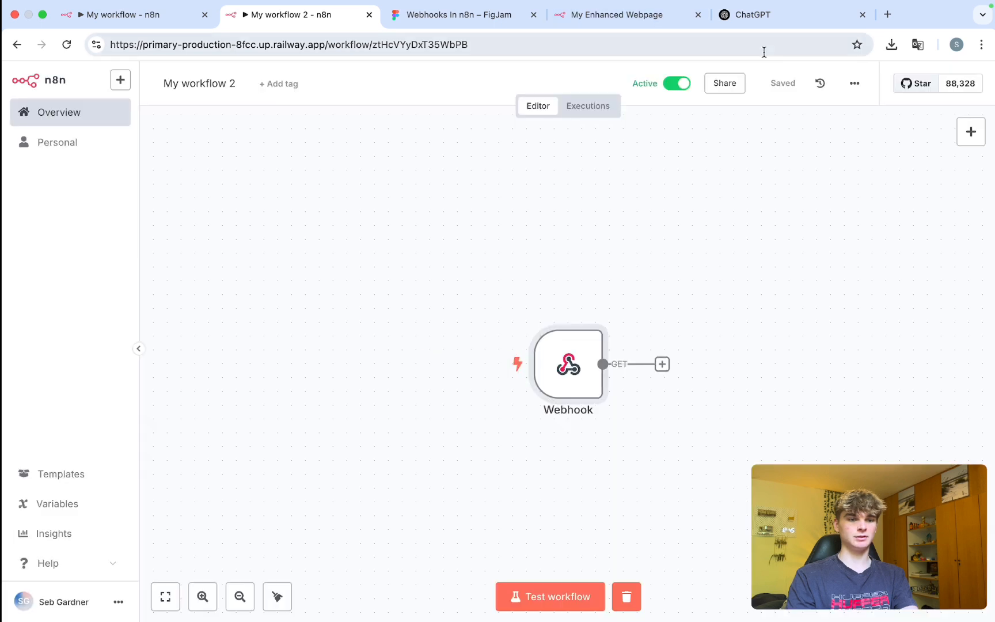
Copy ChatGPT's updated HTML code that adds the Trigger Webhook button.
click(762, 21)
scroll(346, 355, down, 8)
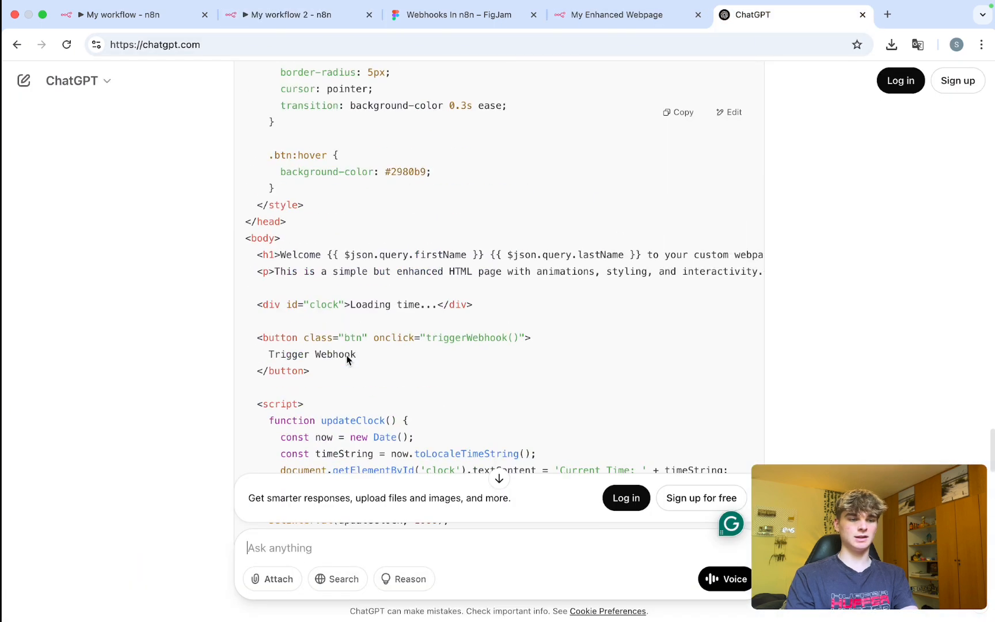
scroll(347, 360, up, 1)
click(683, 113)
Replace the Respond to Webhook Response Body with the new HTML and start a test listen.
click(138, 13)
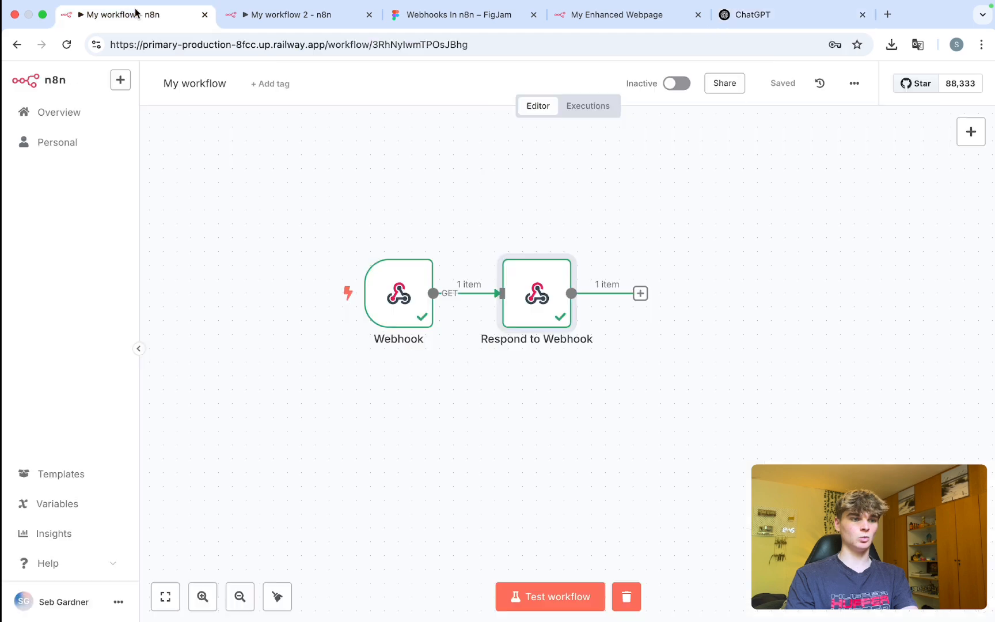
double_click(537, 300)
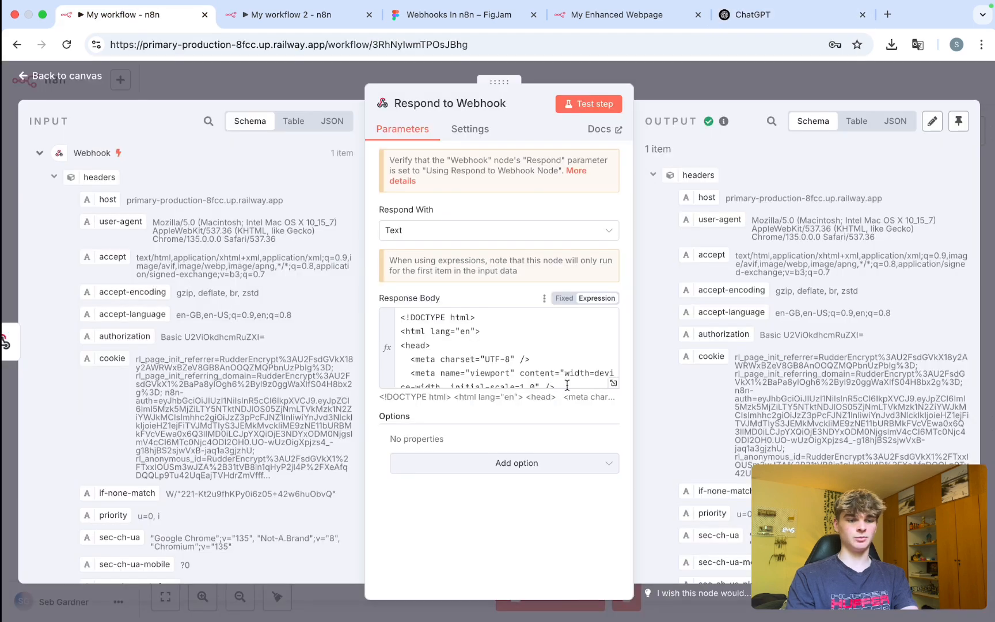
click(614, 382)
key(ctrl+a)
key(BackSpace)
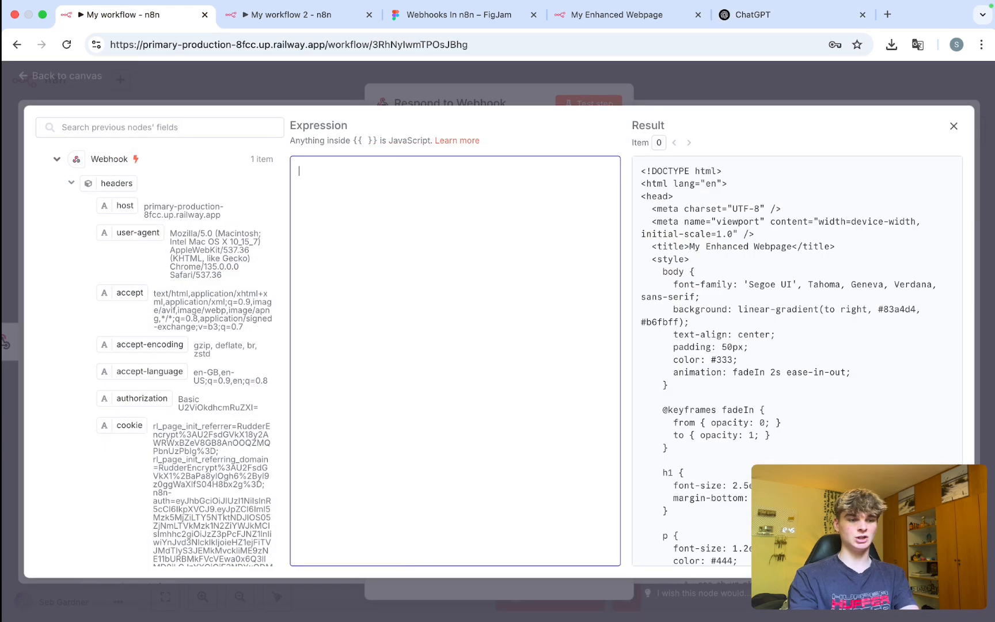
key(ctrl+v)
scroll(395, 333, up, 10)
scroll(395, 332, up, 5)
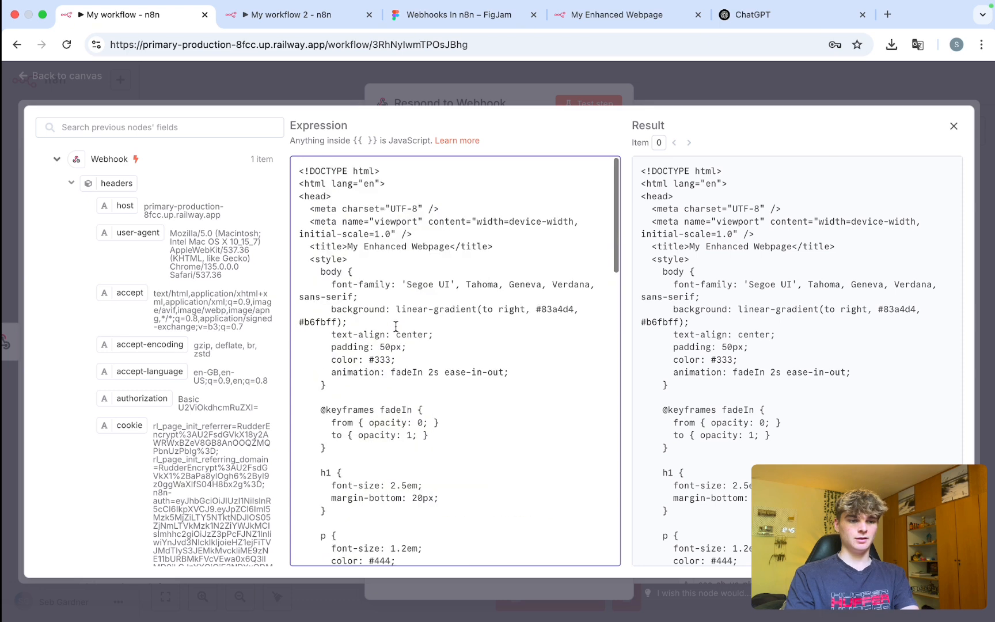
click(952, 131)
click(803, 85)
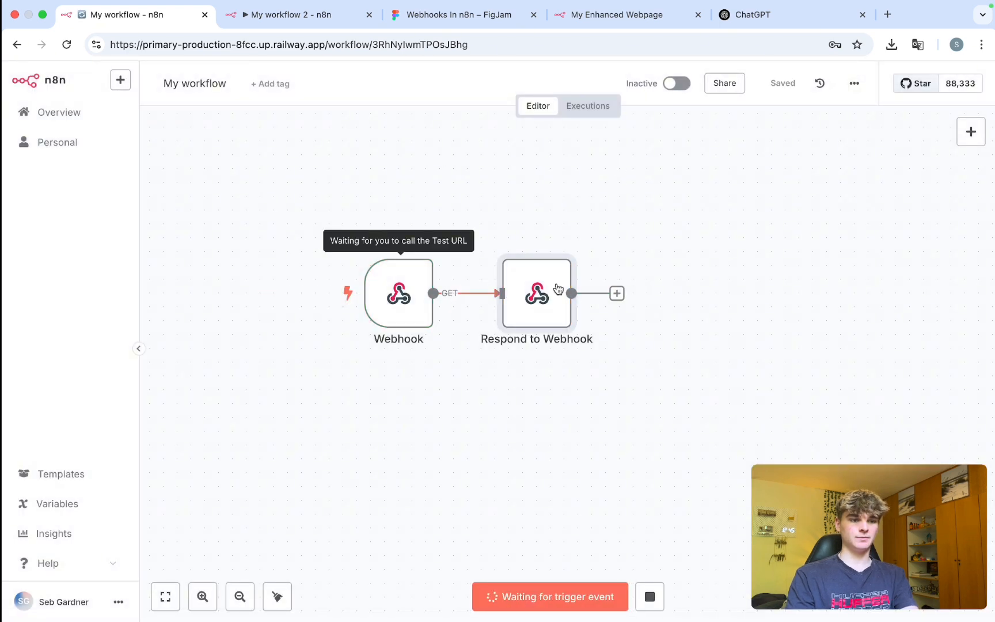
Reload the greeting page with the new HTML and view My workflow 2's executions.
click(629, 16)
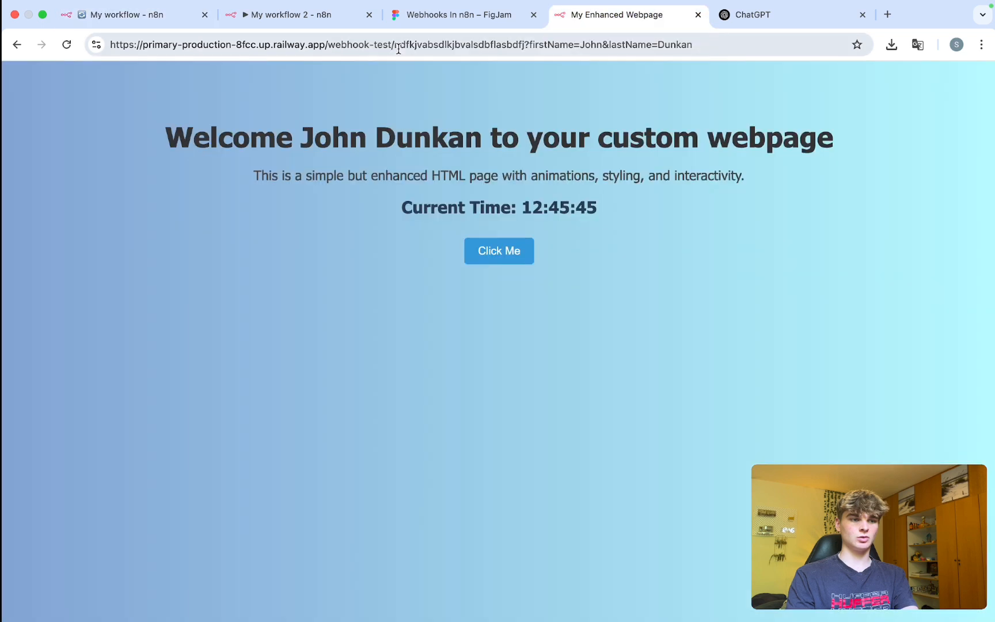
click(397, 47)
key(Return)
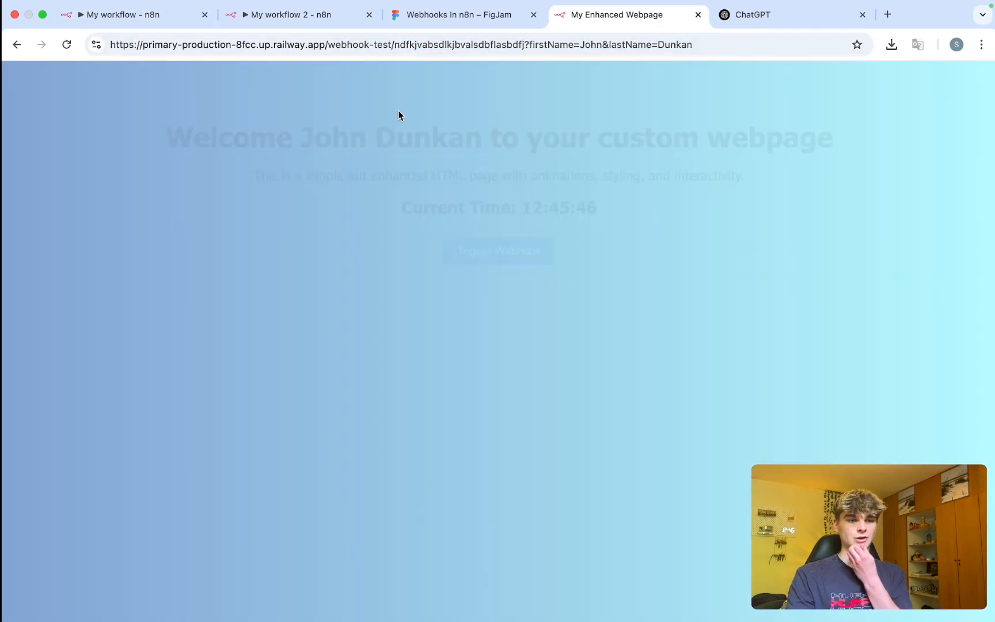
click(288, 8)
click(578, 113)
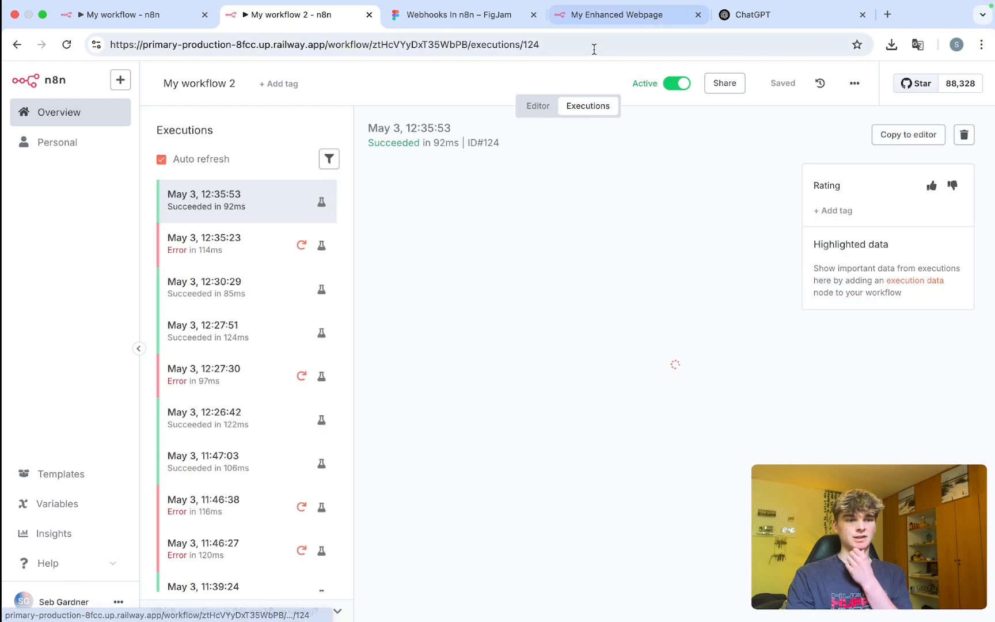
Click the page's Trigger Webhook button and dismiss the 'Failed to trigger webhook' alert.
click(615, 22)
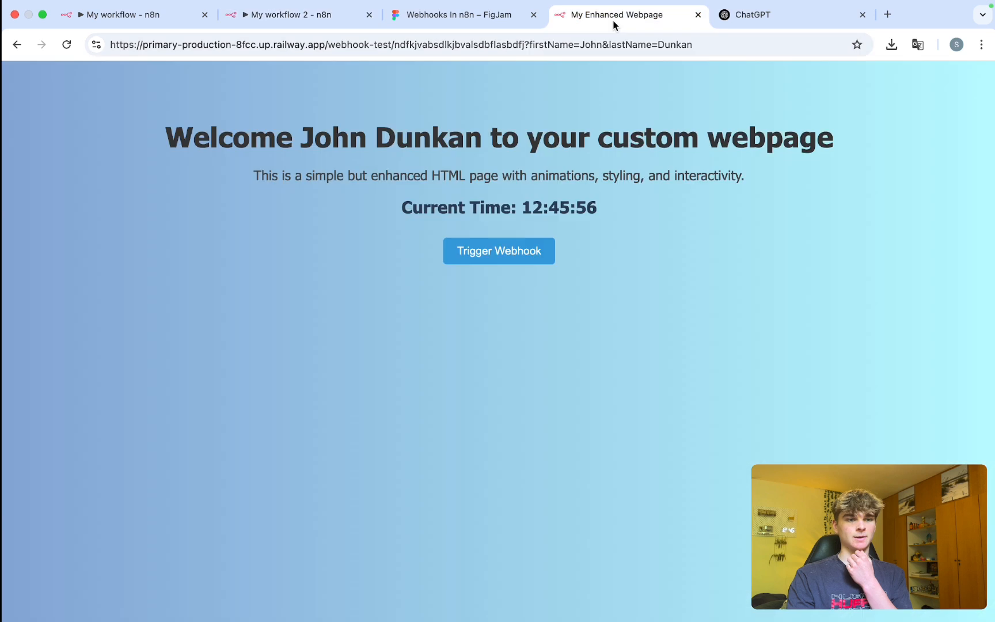
click(495, 249)
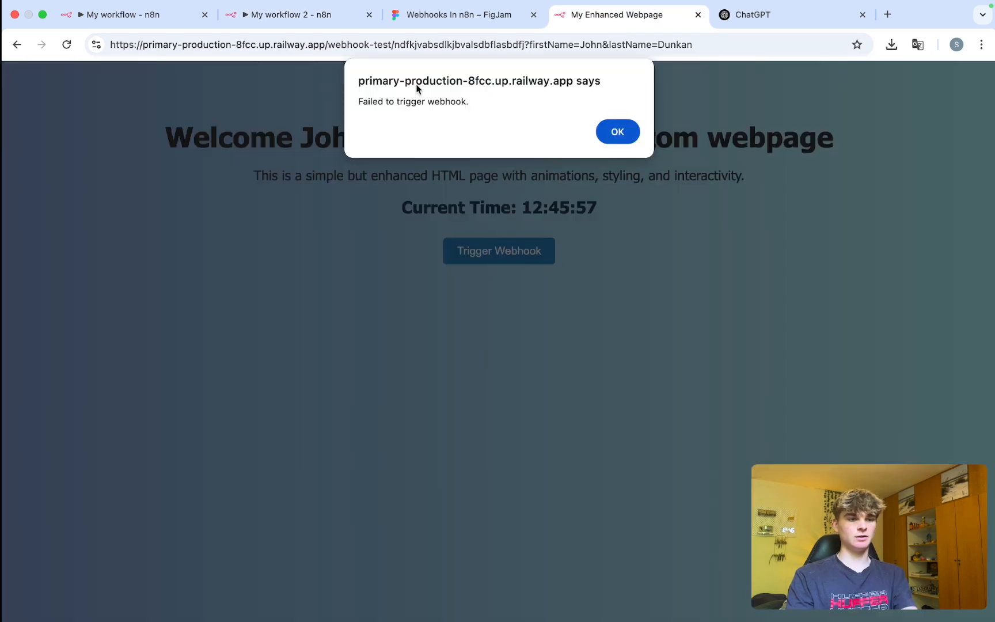
click(617, 131)
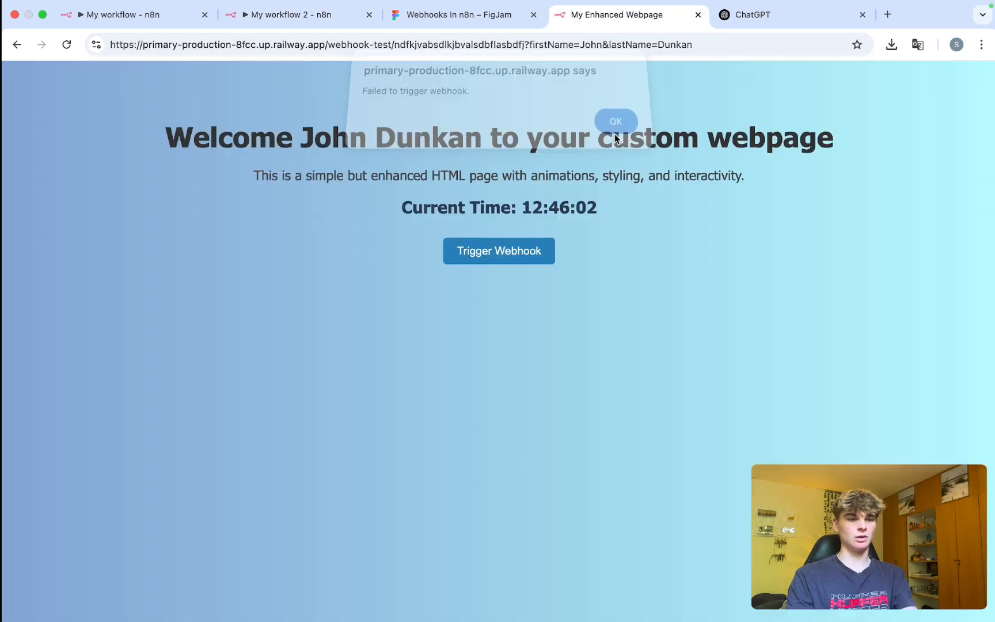
click(336, 16)
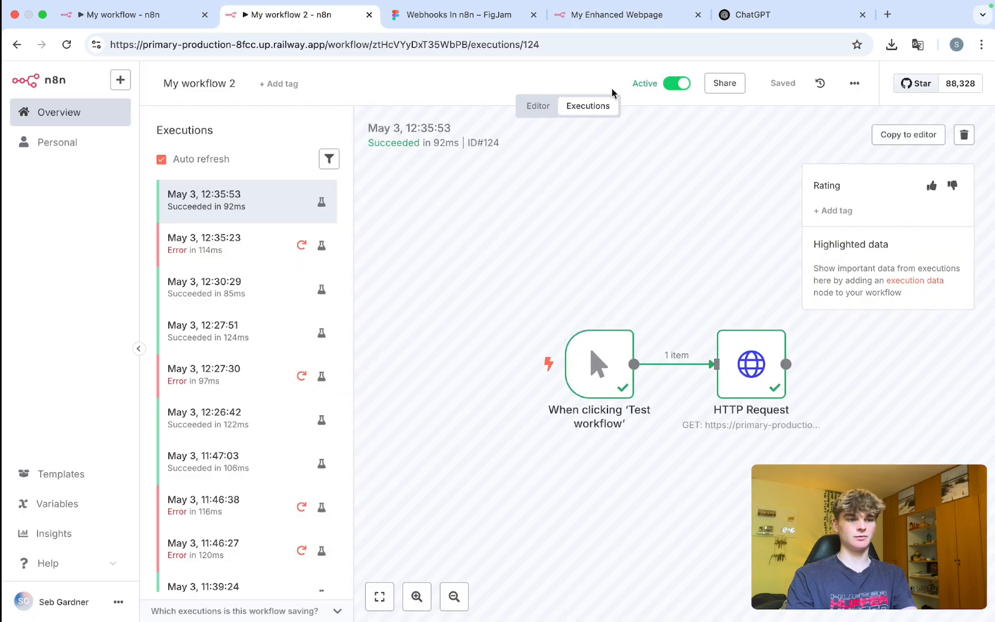
Change My workflow 2's Webhook node HTTP Method from GET to POST.
click(538, 105)
double_click(558, 379)
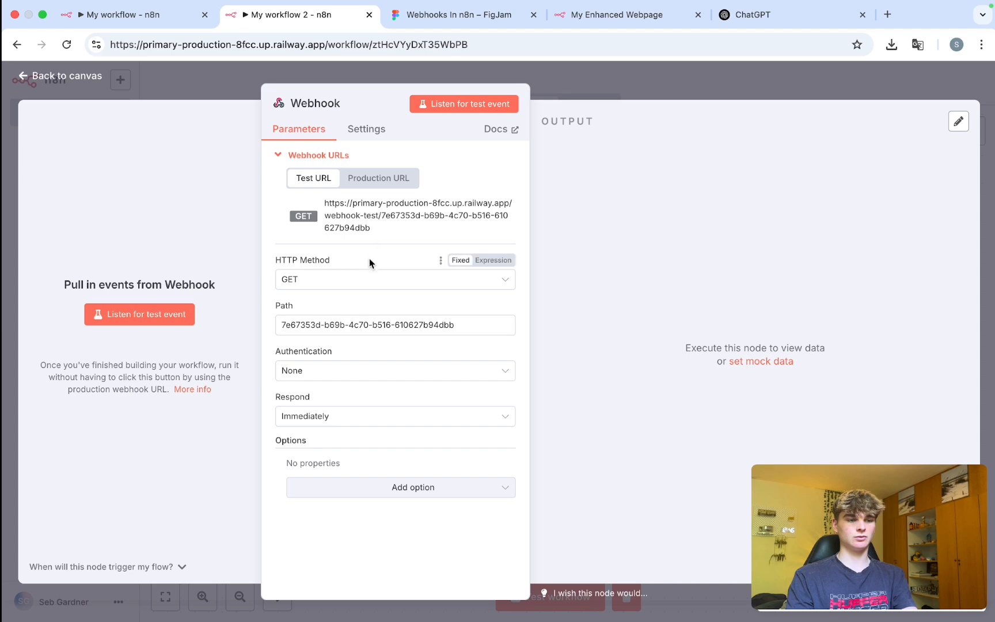
click(375, 284)
click(329, 411)
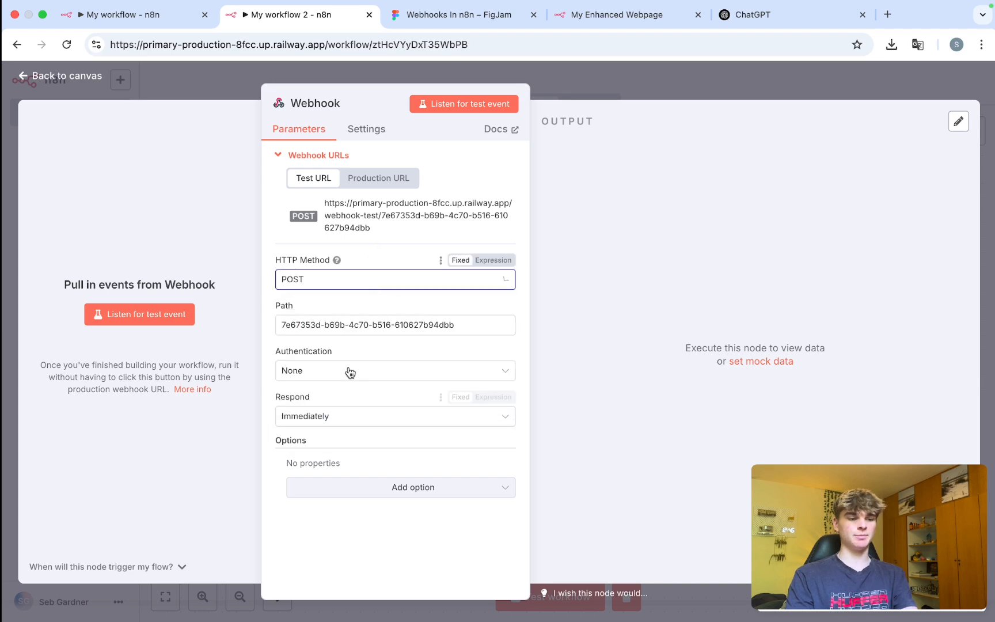
click(579, 90)
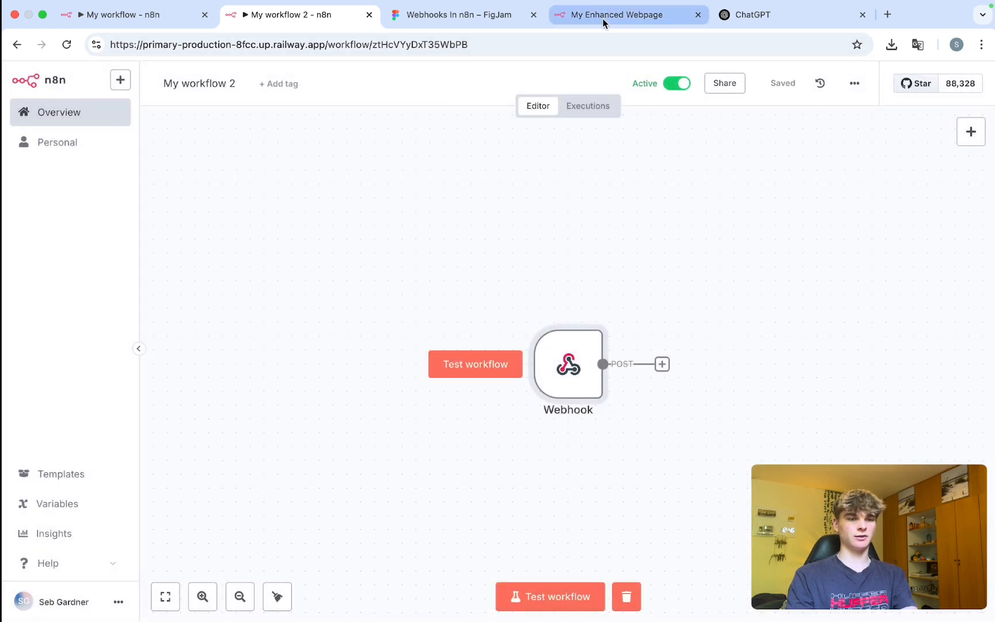
Trigger the webhook from the greeting page and confirm 'Webhook triggered successfully!'.
click(602, 18)
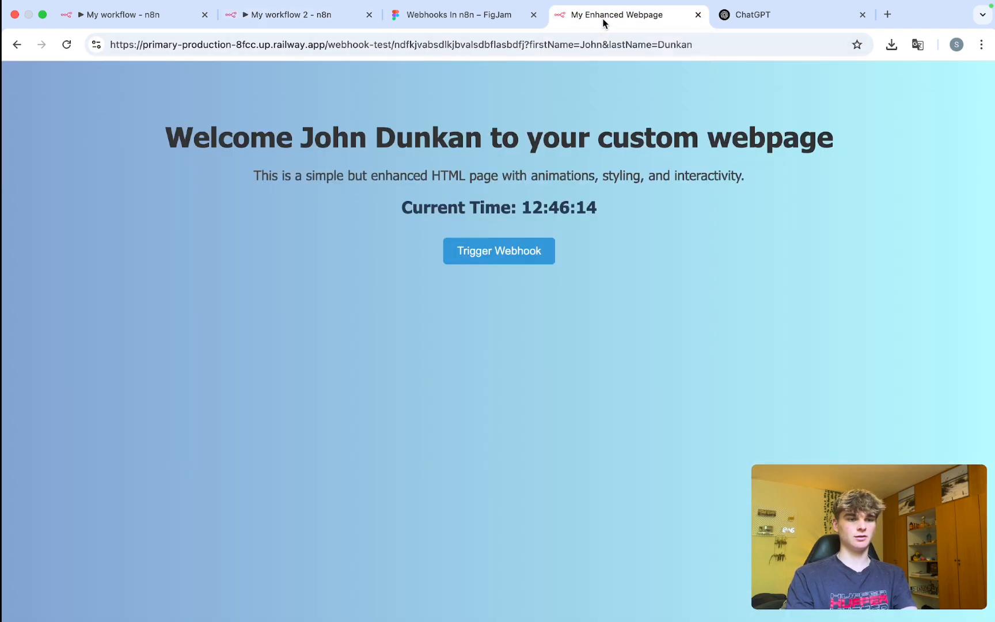
click(471, 248)
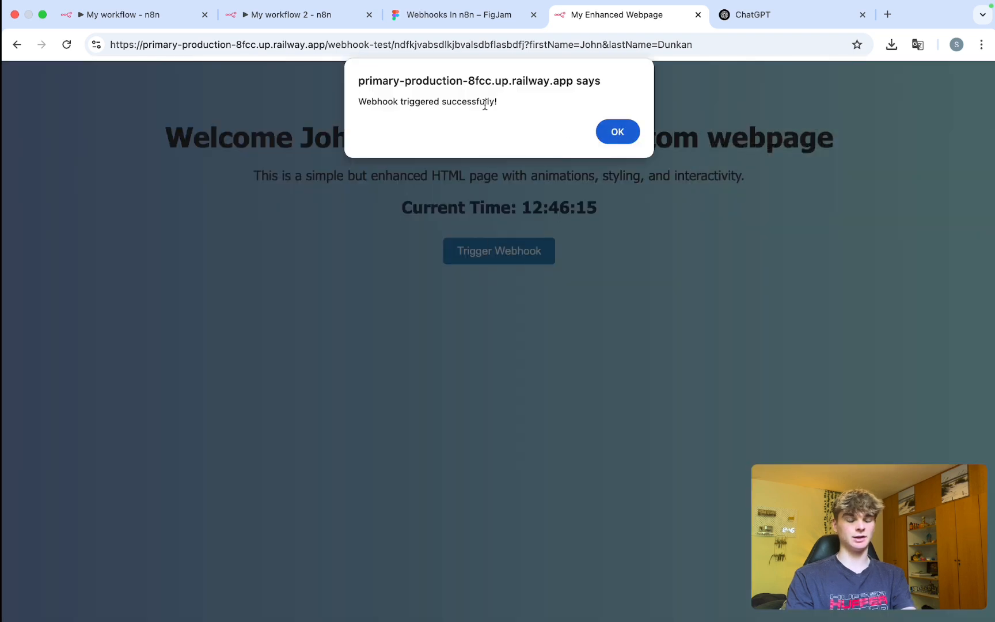
drag(513, 96, 357, 99)
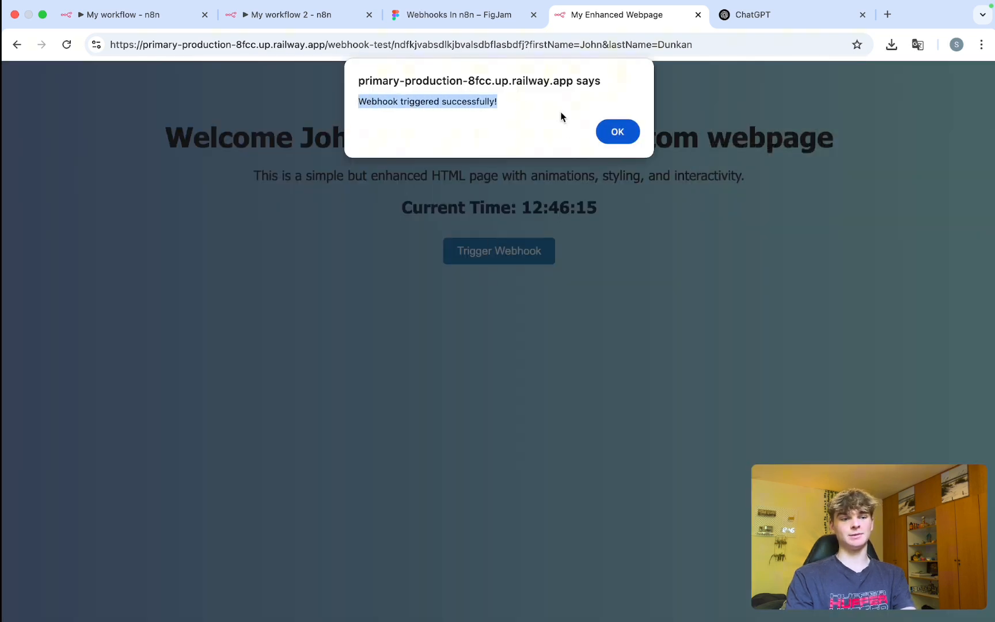
click(618, 132)
click(280, 13)
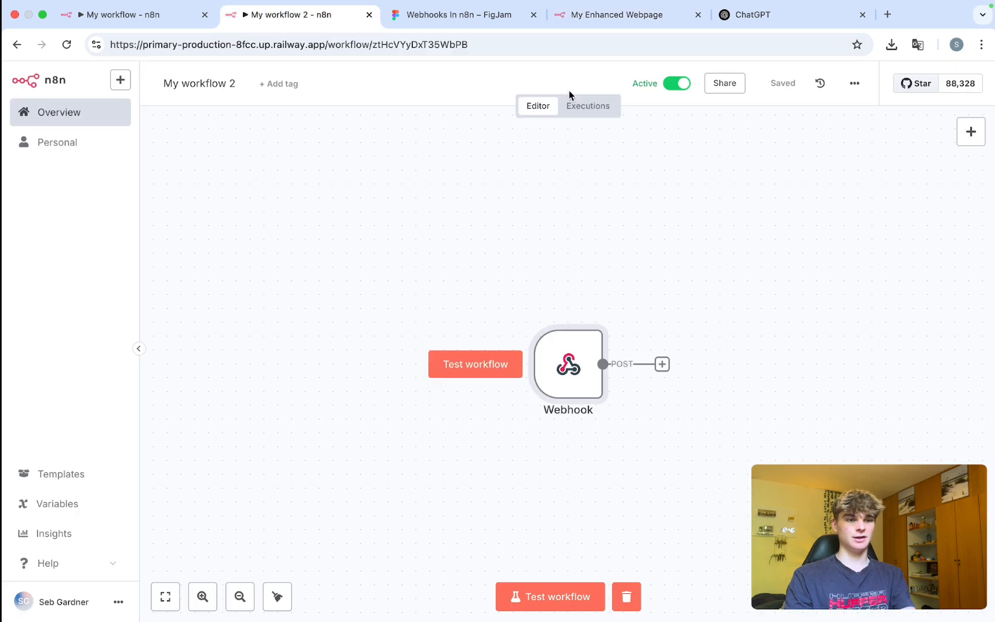
Open the 12:46:16 execution in My workflow 2 and copy its data to the editor.
click(603, 110)
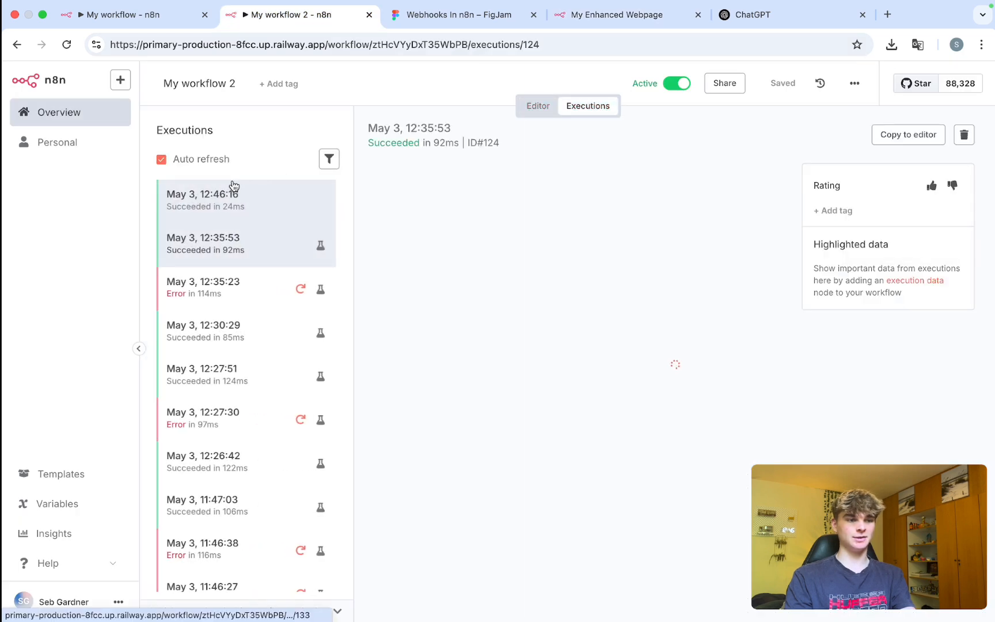
click(248, 209)
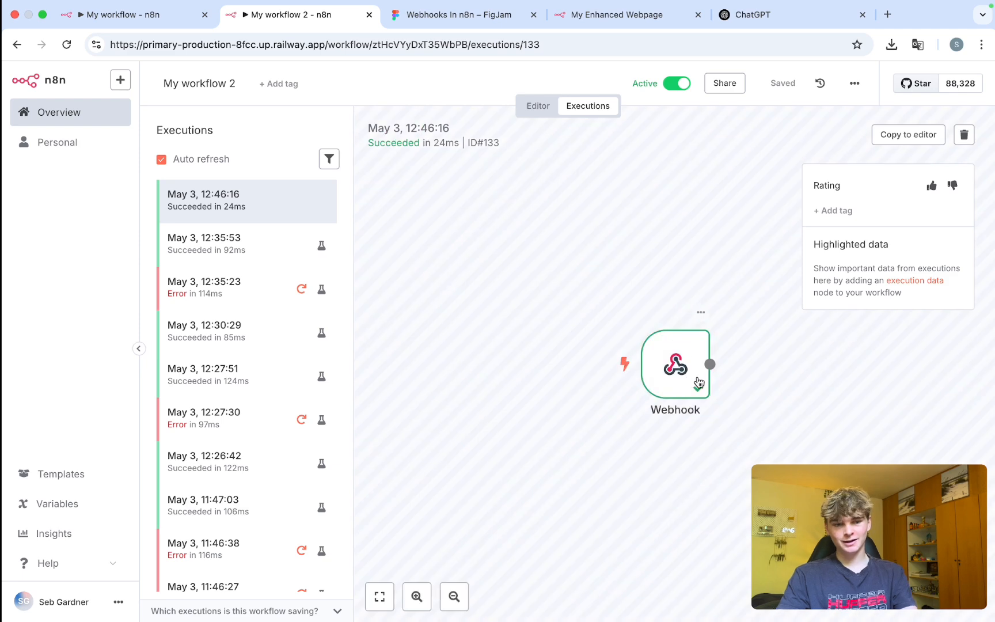
double_click(682, 373)
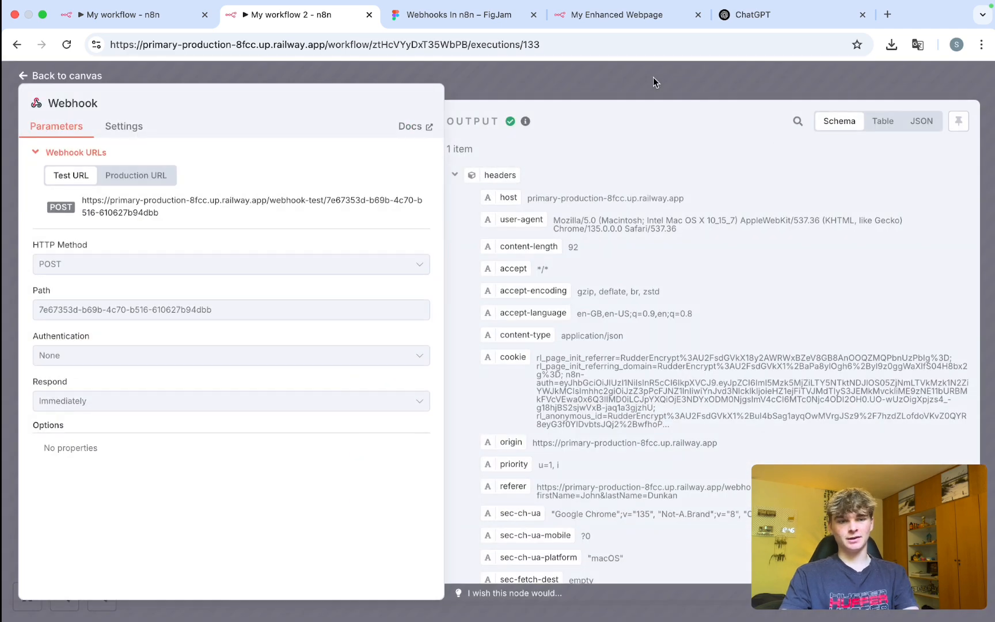
key(Escape)
click(905, 144)
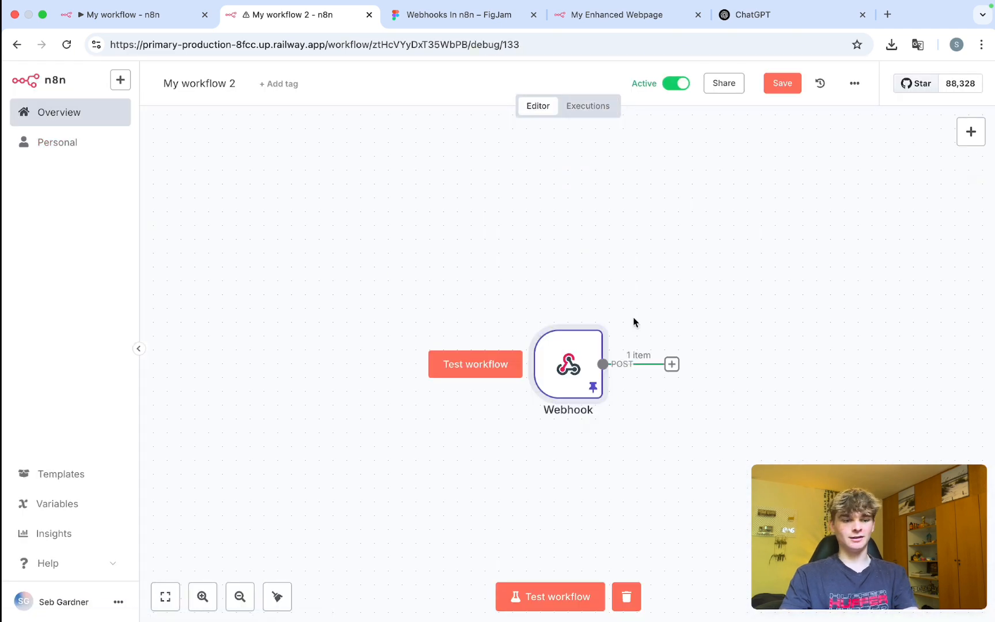
Inspect the Webhook node's pinned body showing 'Webhook triggered from webpage' and the user's names.
double_click(469, 291)
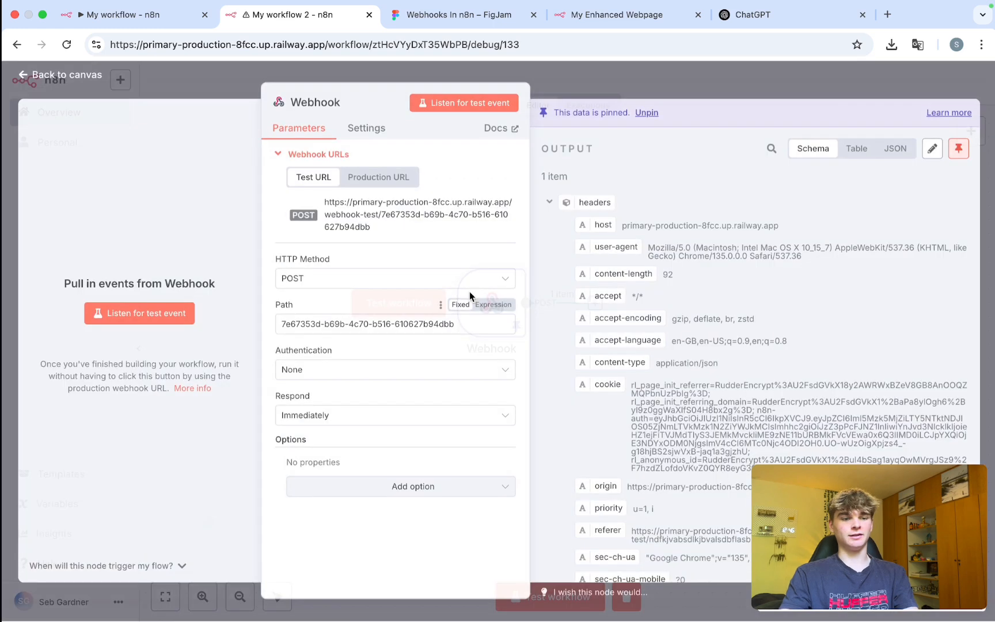
scroll(689, 261, down, 10)
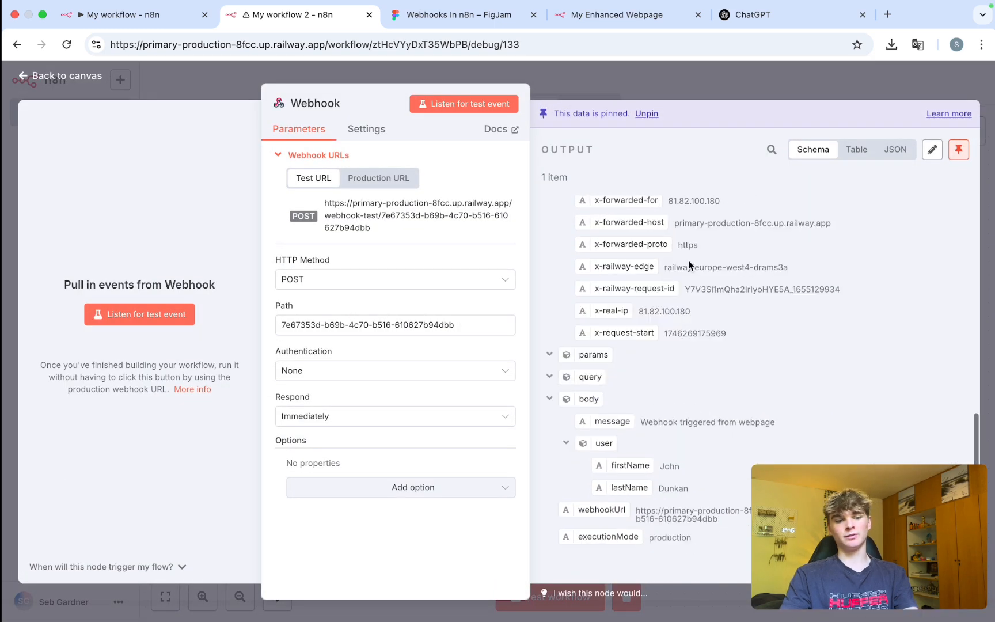
scroll(688, 267, up, 10)
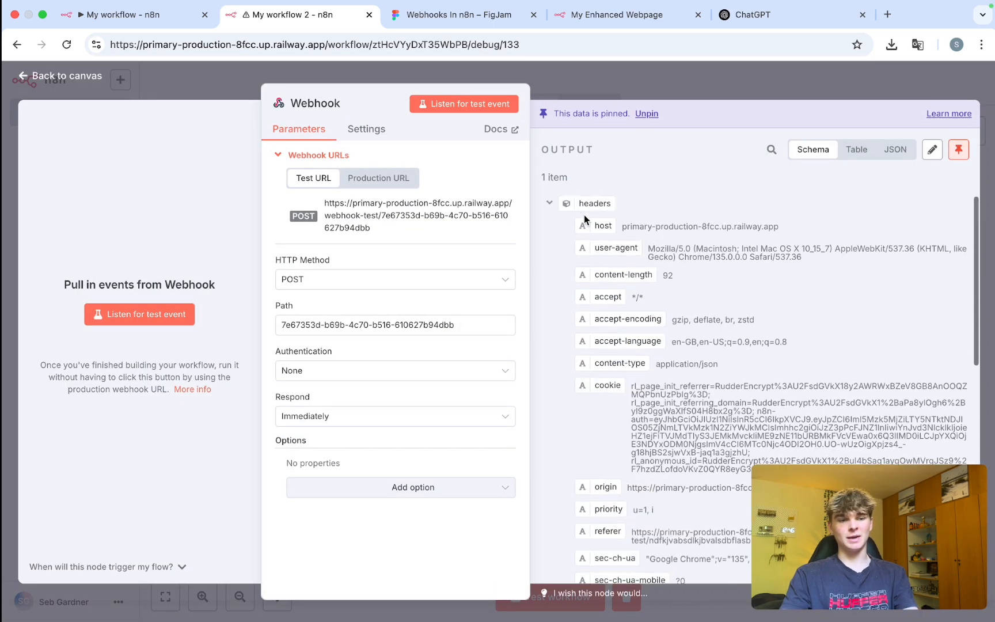
click(547, 204)
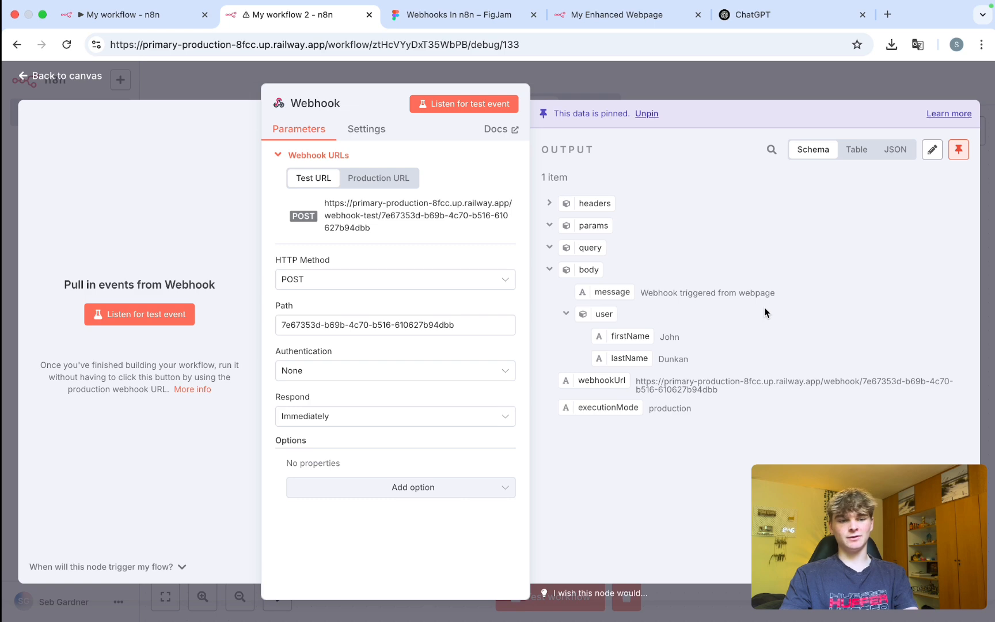
drag(763, 293, 748, 307)
click(613, 12)
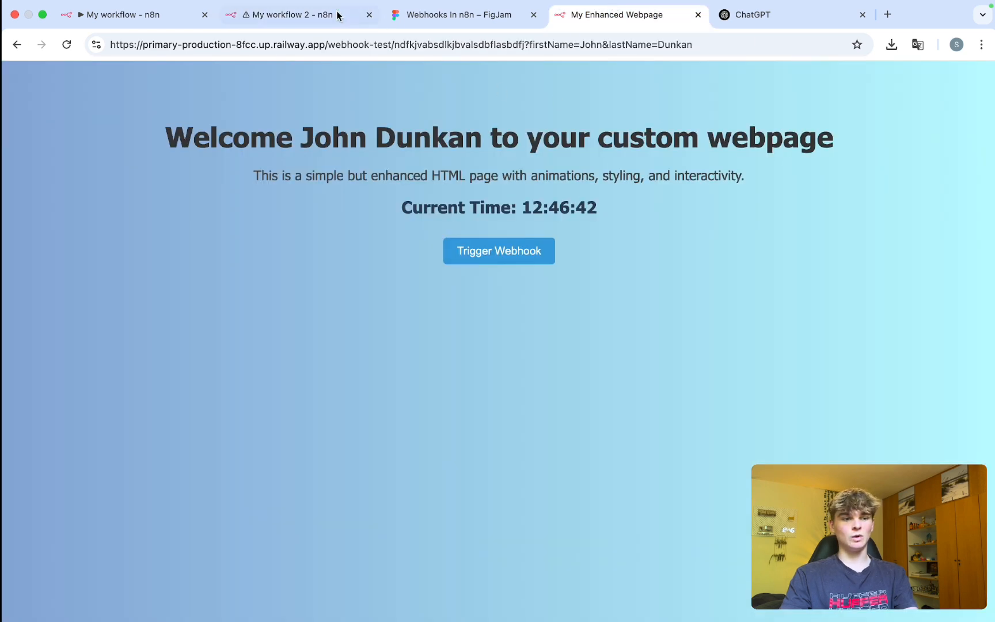
Review the Webhook output's firstName, lastName and executionMode values.
click(249, 13)
click(700, 353)
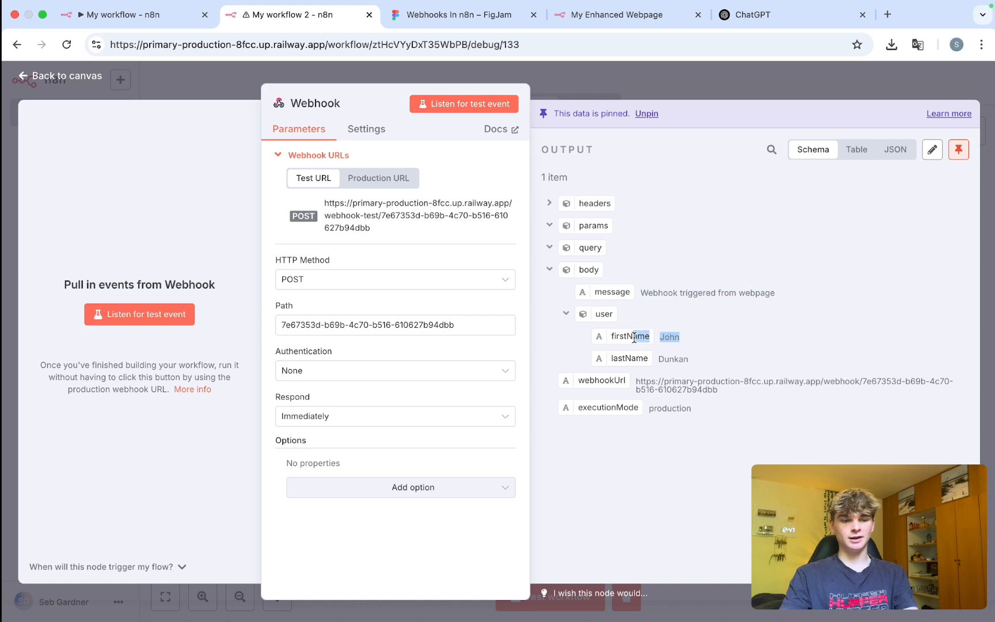
drag(634, 337, 631, 368)
drag(696, 408, 555, 405)
click(718, 415)
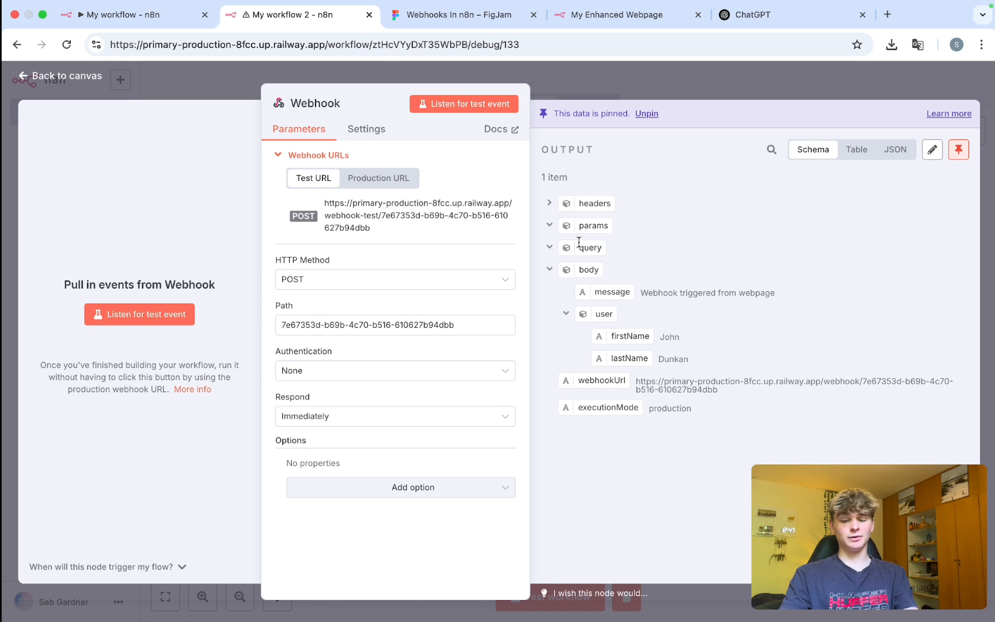
Toggle the Webhook HTTP Method to GET and back to POST, then return to the canvas.
click(307, 284)
click(329, 338)
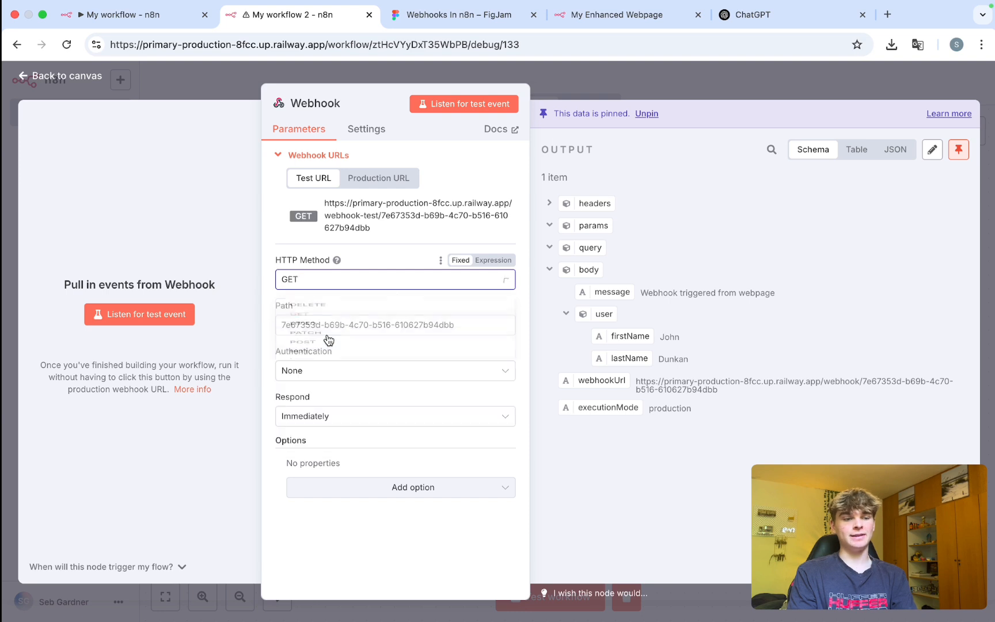
drag(272, 261, 314, 261)
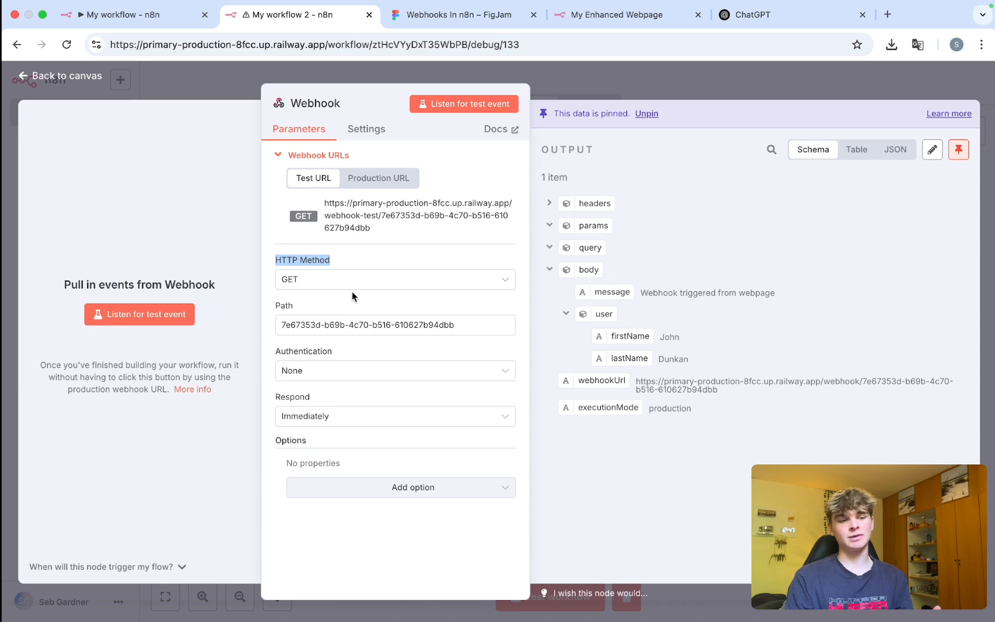
click(337, 282)
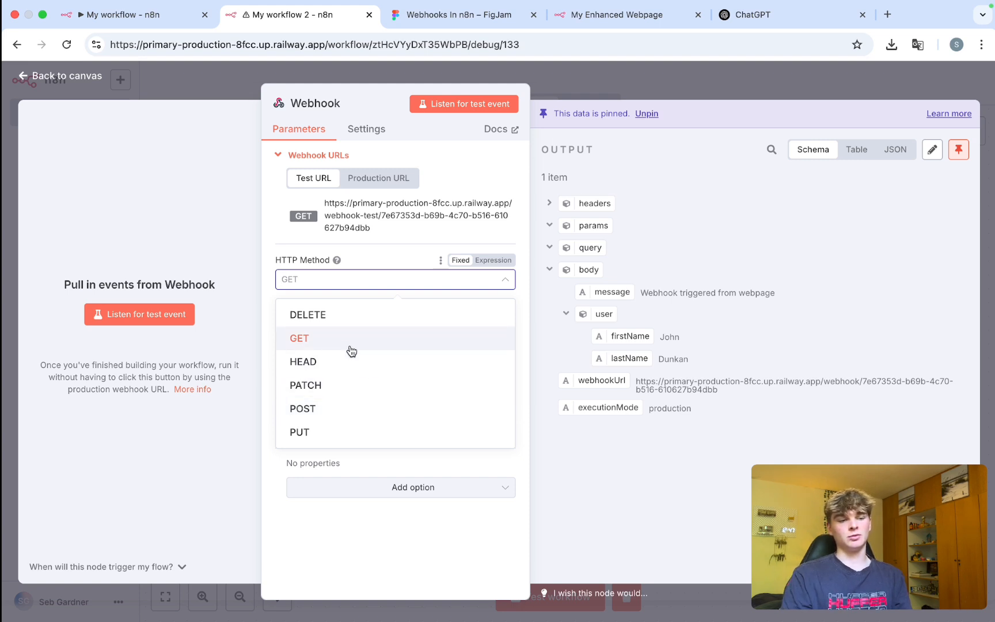
click(380, 410)
click(643, 88)
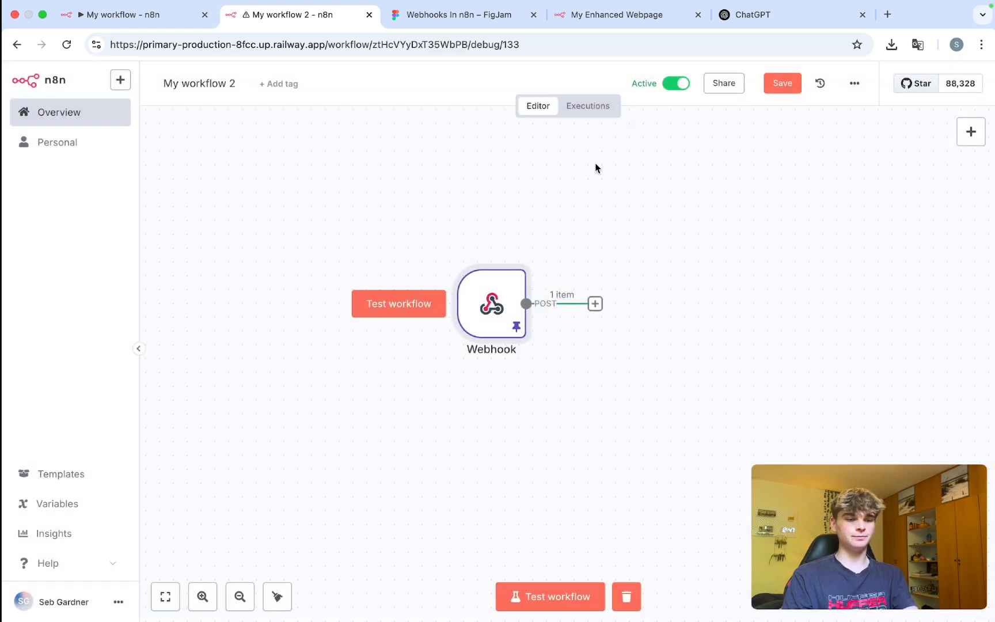
scroll(550, 306, down, 3)
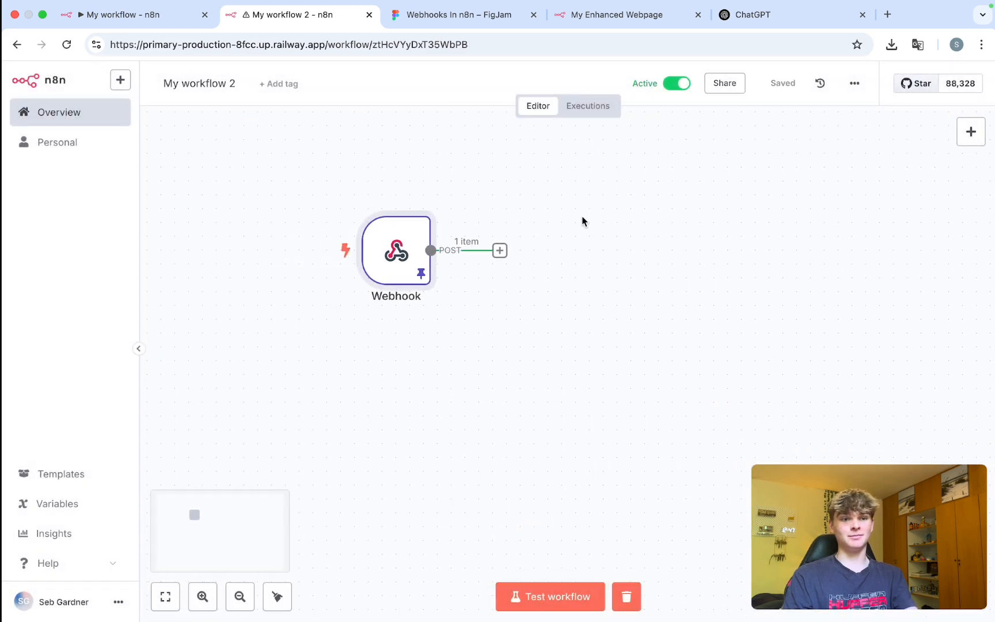
Close the ChatGPT tab and switch through My workflow 2 to My workflow.
click(591, 13)
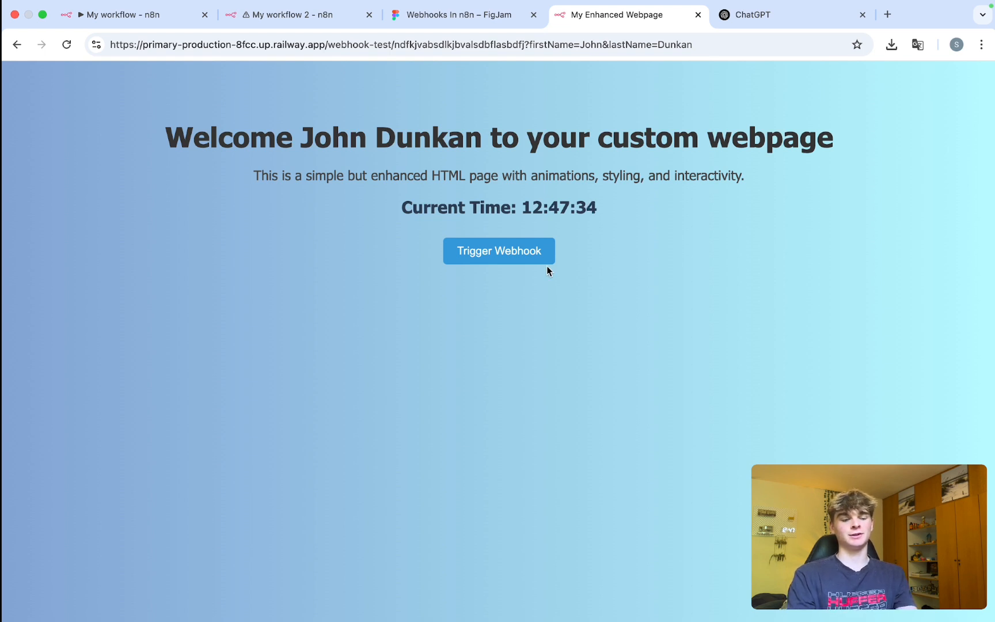
click(763, 20)
key(super+w)
click(265, 23)
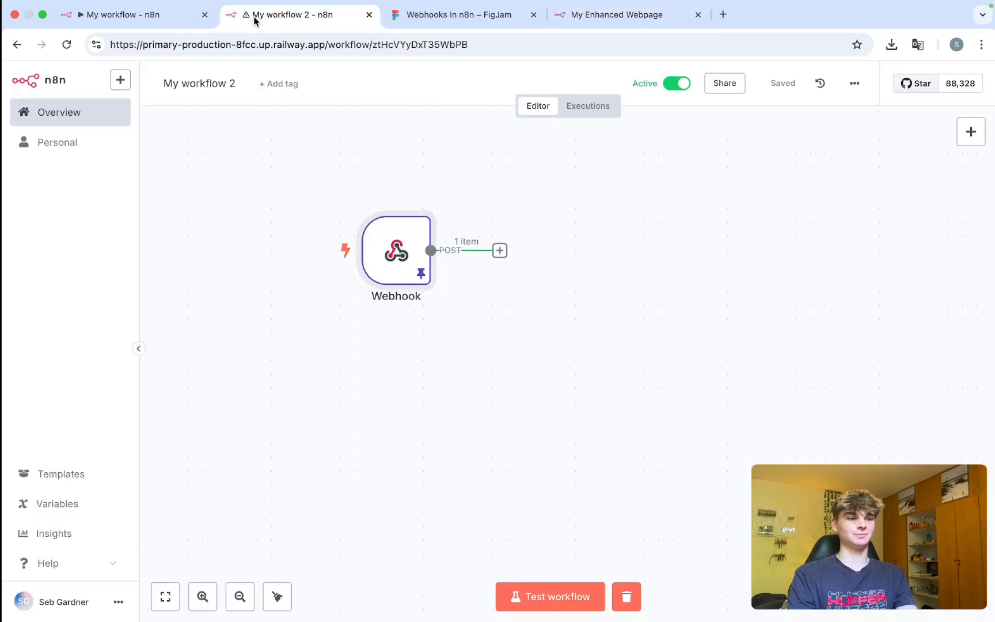
click(141, 19)
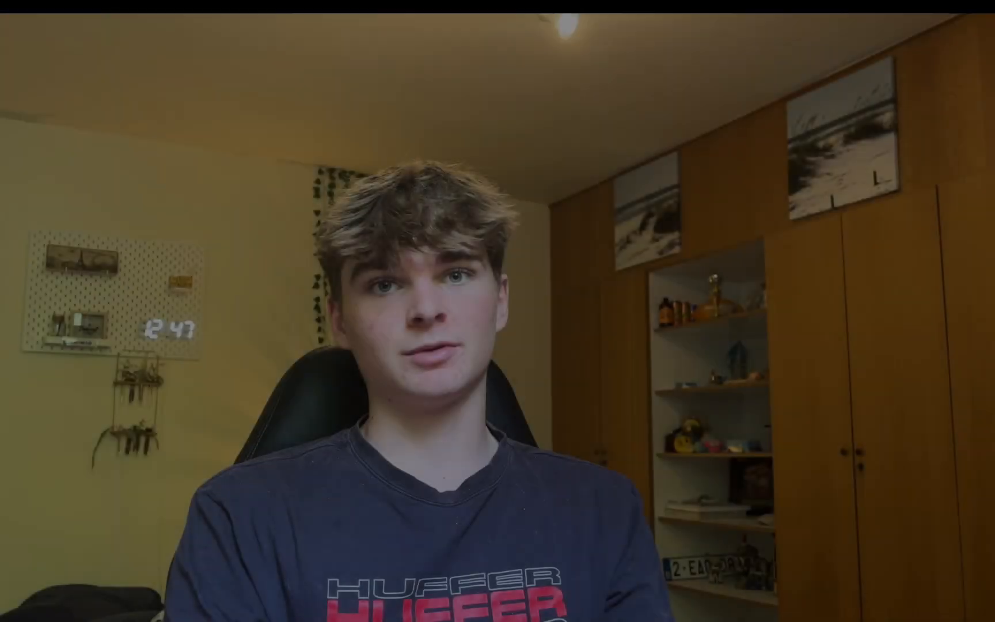